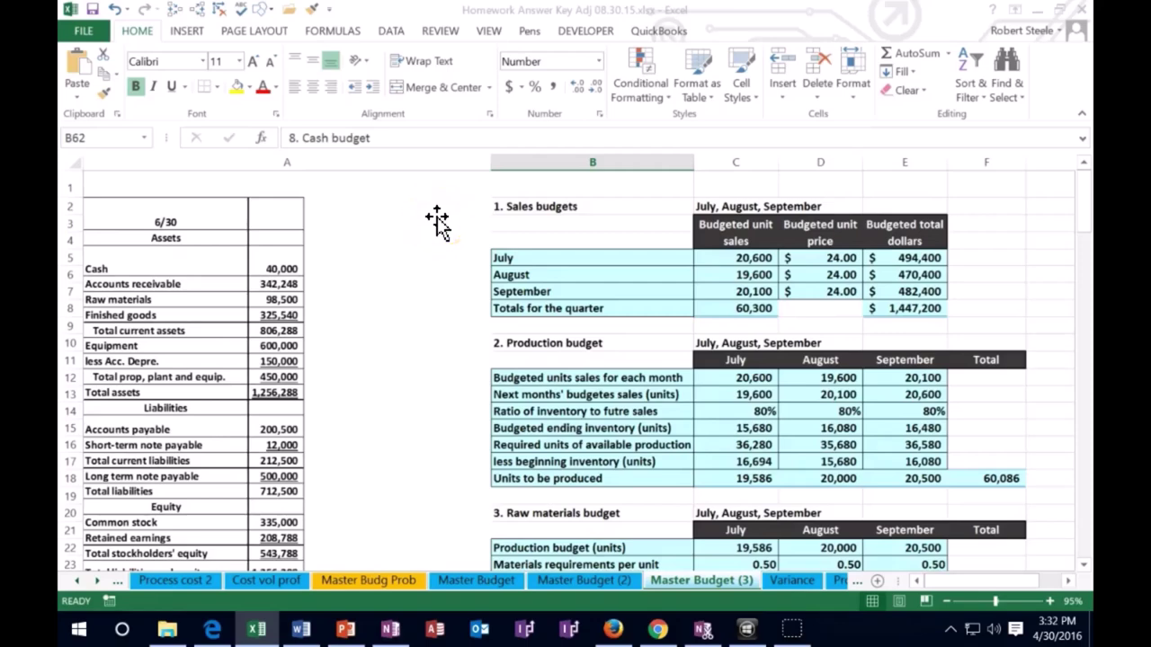
Step: Review the completed schedules from the sales budget through total cash receipts, down to the empty Cash Budget table
scroll(436, 233, "down", 1)
scroll(426, 286, "down", 3)
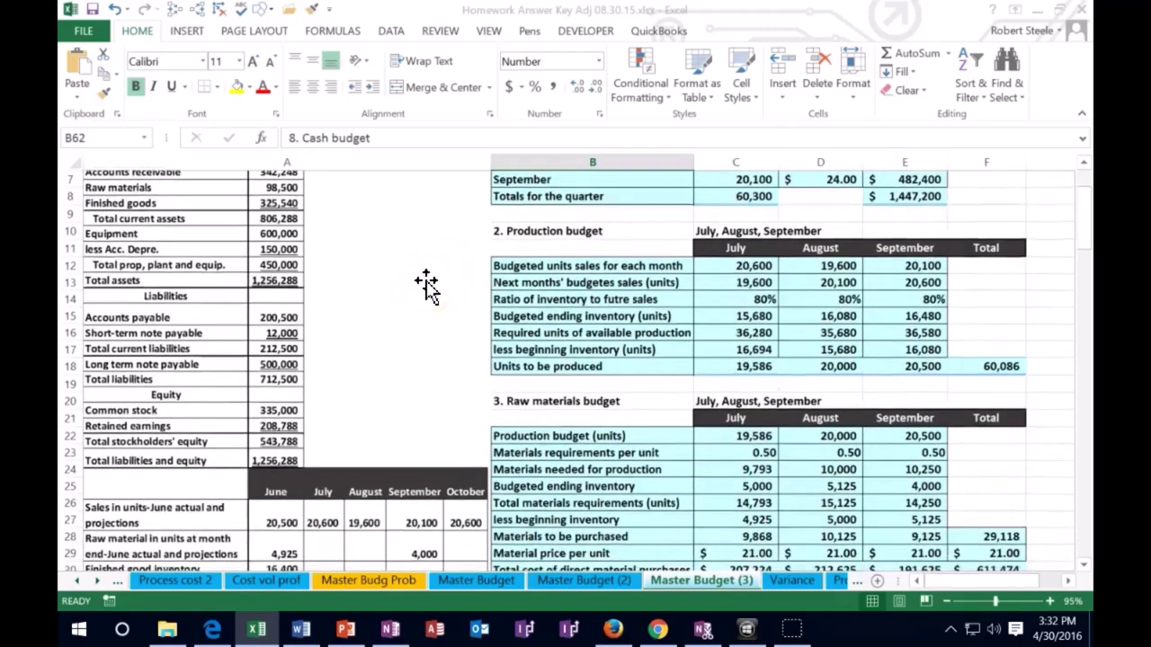
scroll(426, 286, "down", 4)
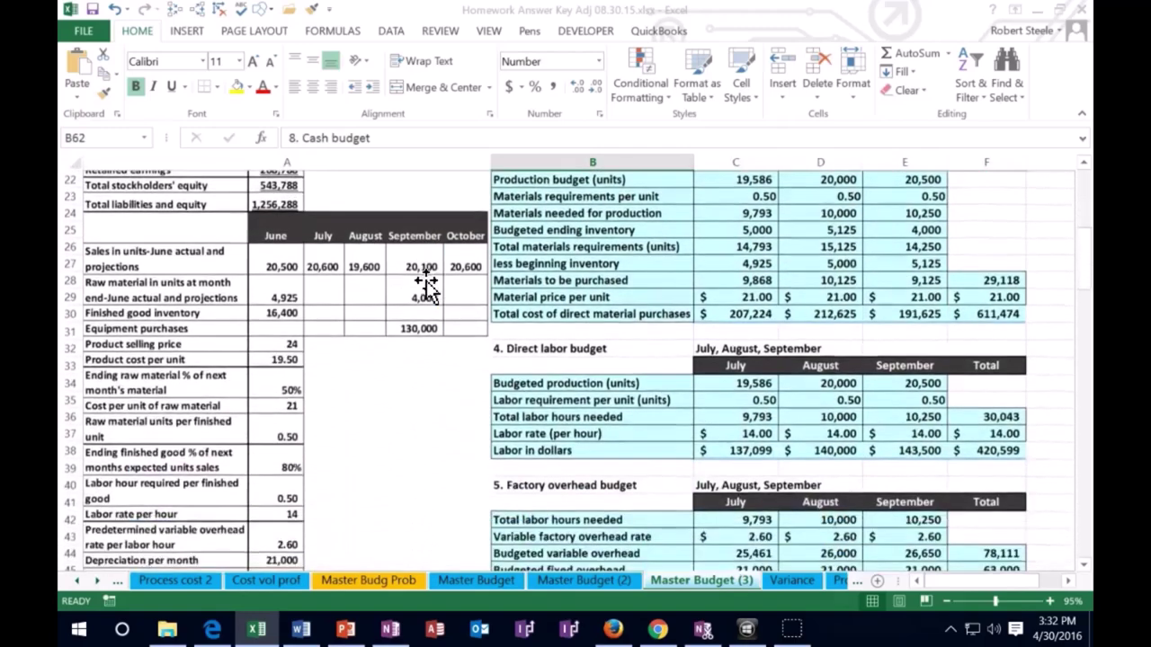
scroll(420, 339, "down", 4)
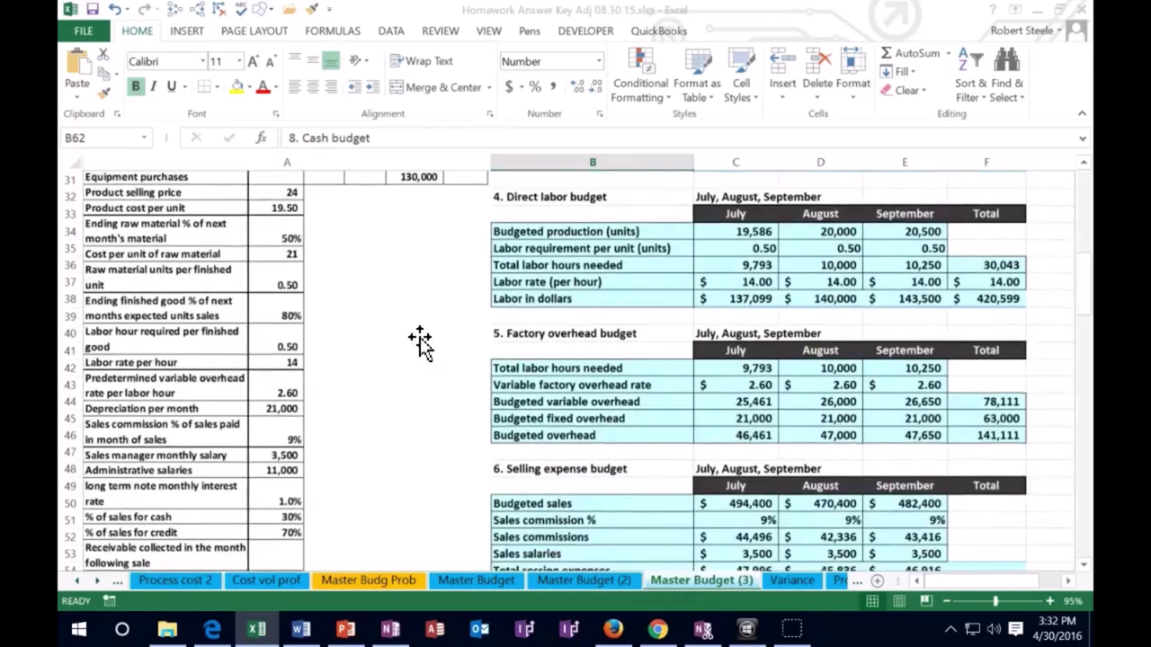
scroll(419, 346, "down", 2)
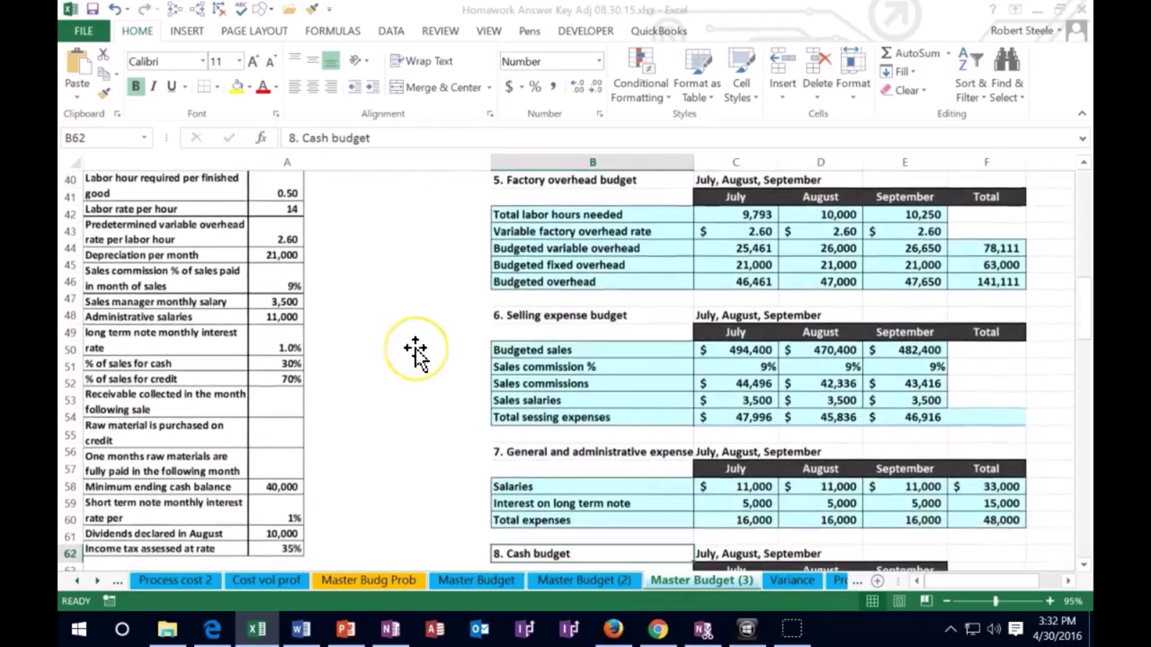
scroll(417, 356, "down", 1)
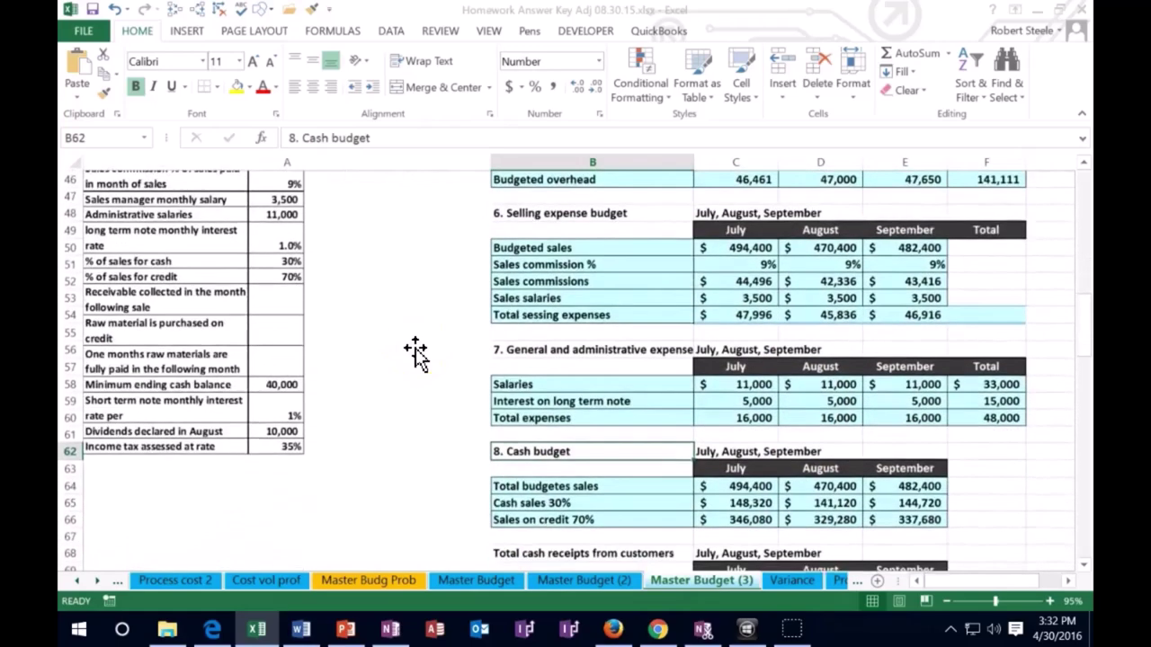
scroll(416, 355, "down", 1)
scroll(423, 355, "down", 1)
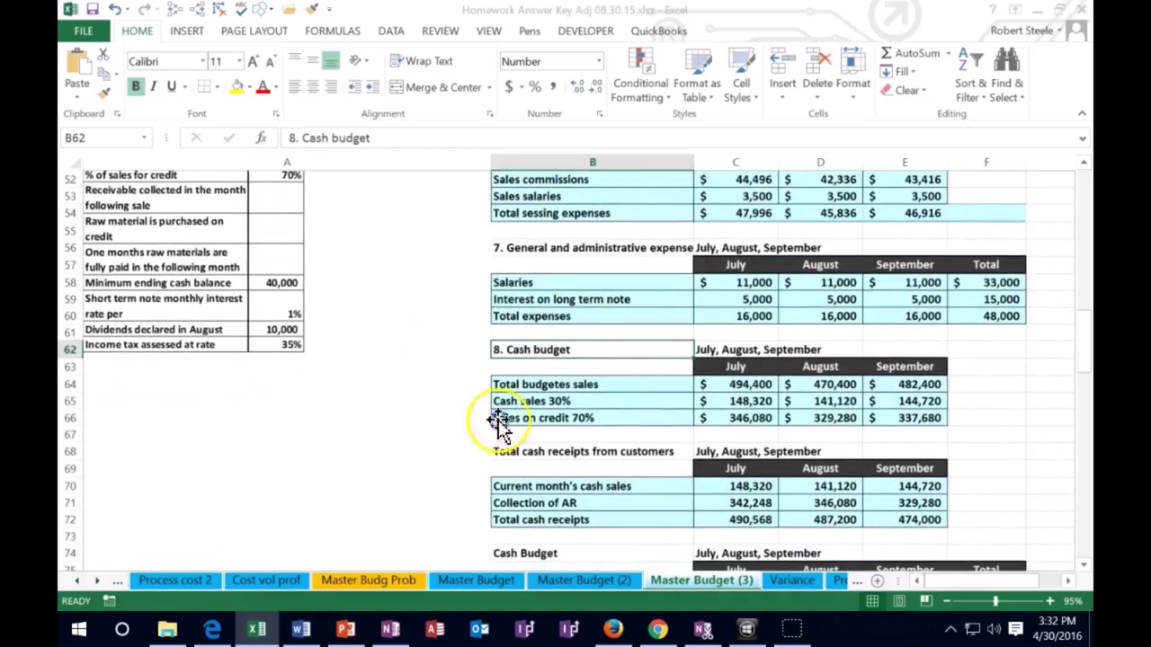
left_click(425, 352)
left_click(428, 395)
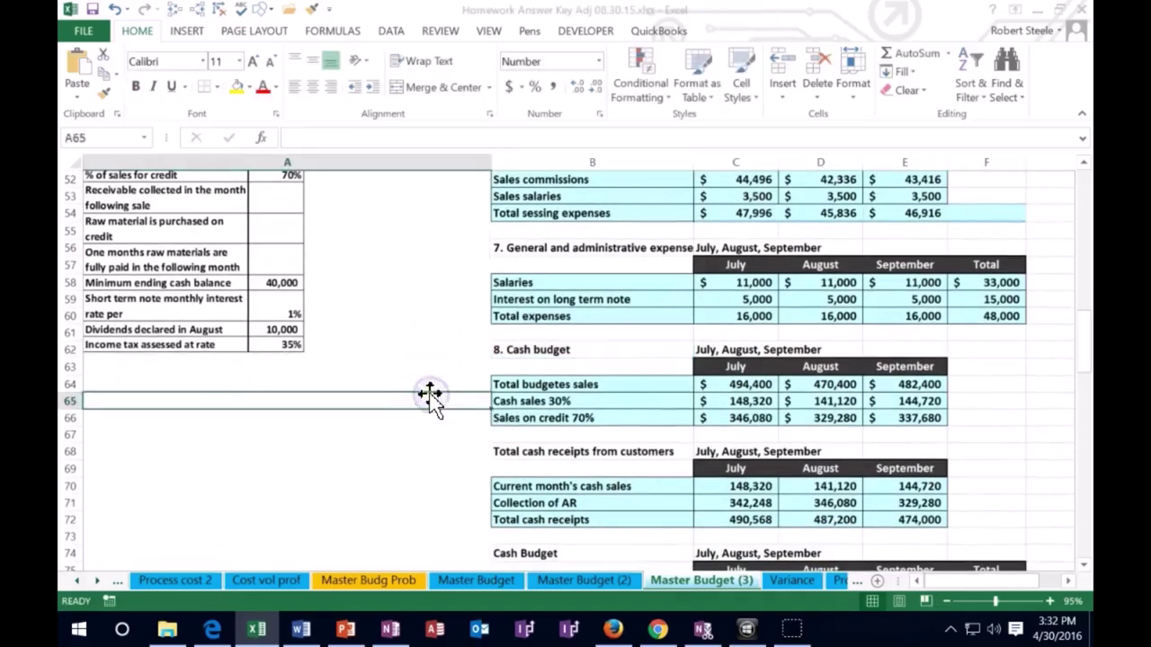
scroll(429, 396, "down", 1)
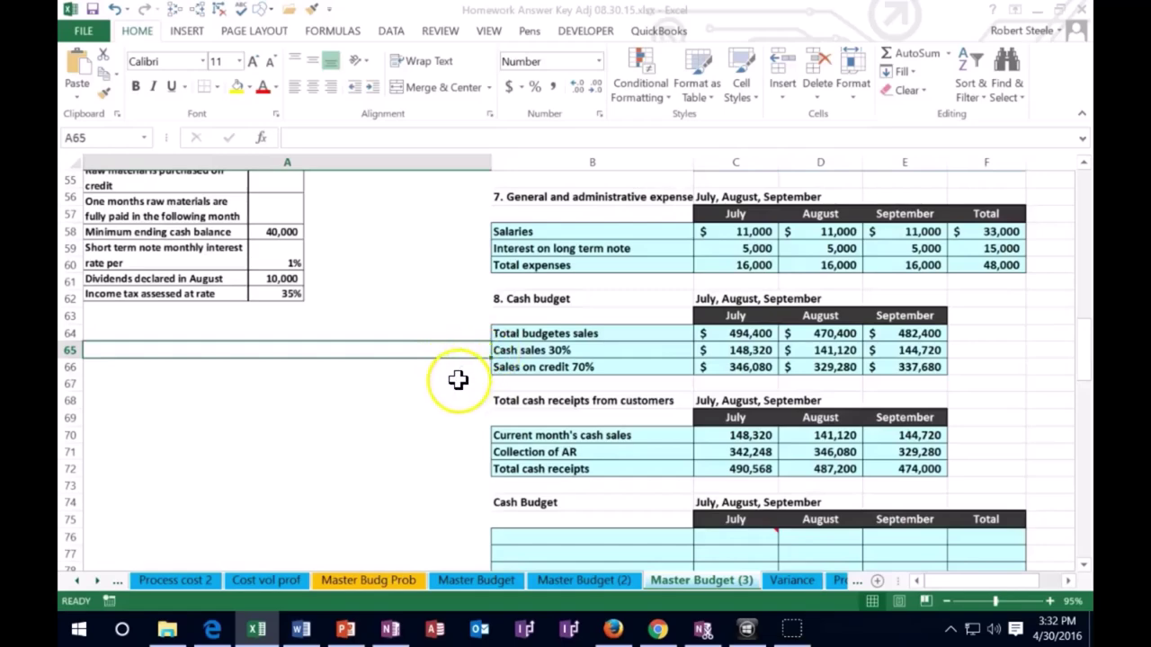
scroll(457, 381, "down", 1)
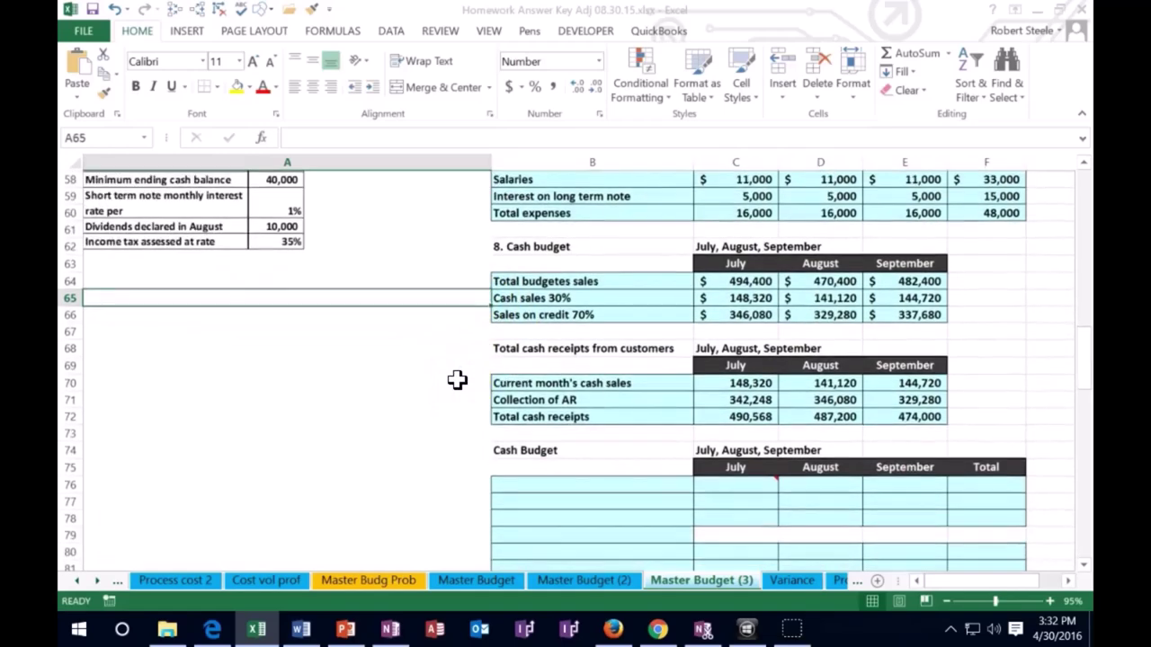
scroll(458, 380, "down", 2)
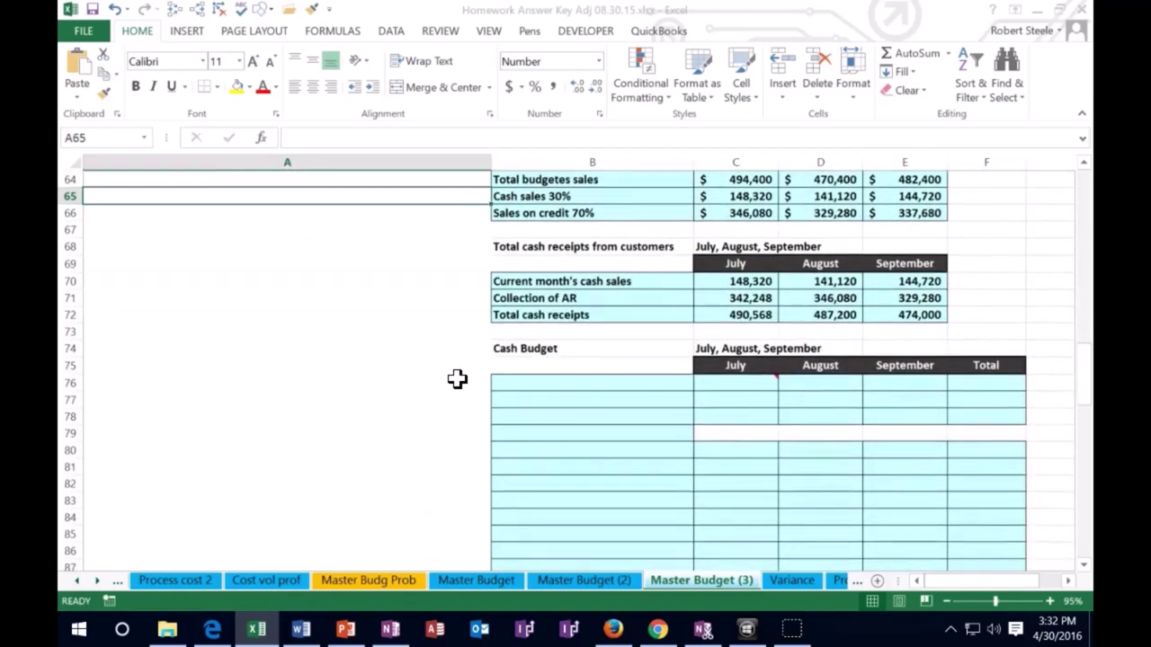
Step: Label the first Cash Budget row "Beginning cash balance" in B76 and enter 40,000 for July from the balance sheet's cash
left_click(541, 382)
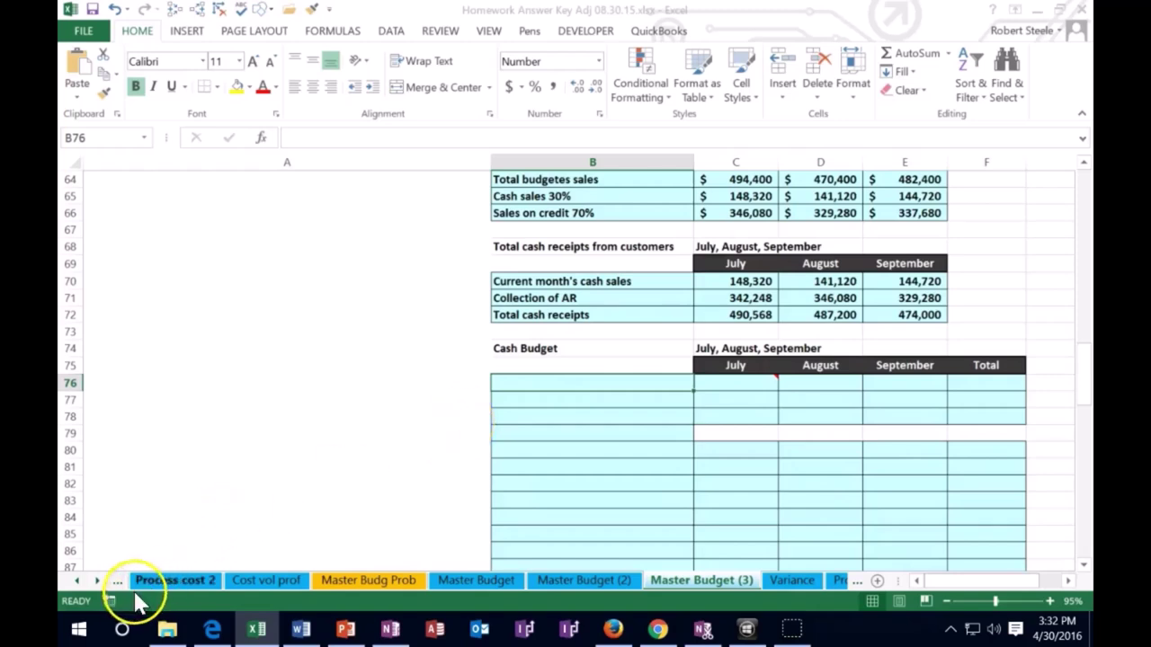
type("Beginning cash balance")
key("Tab")
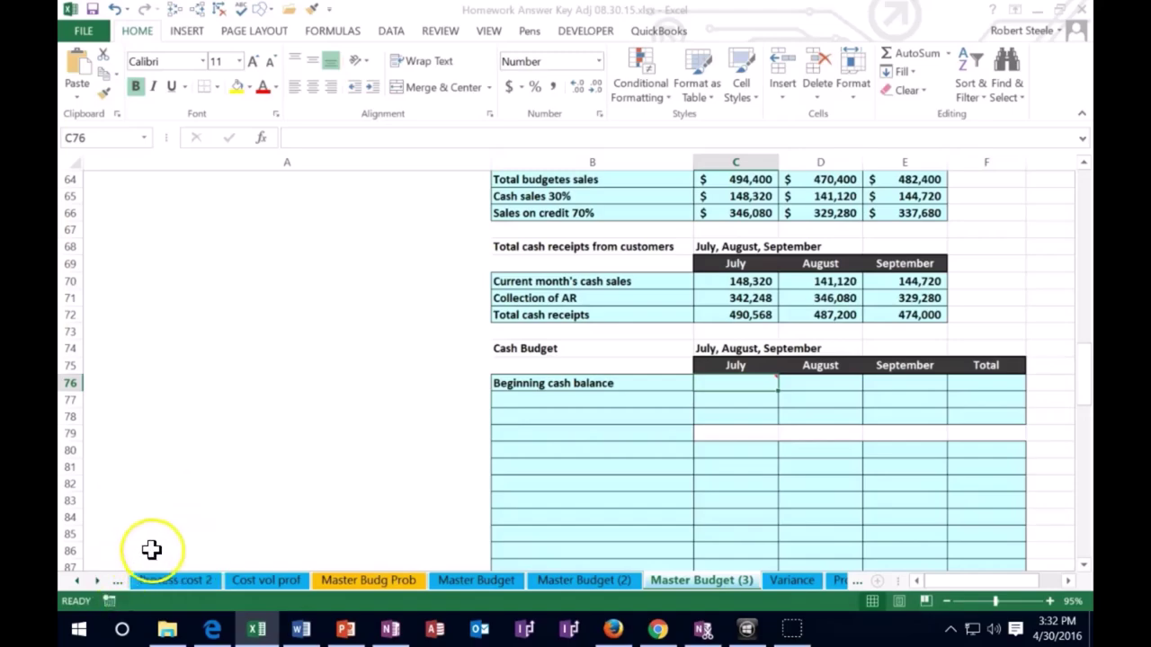
scroll(253, 500, "up", 20)
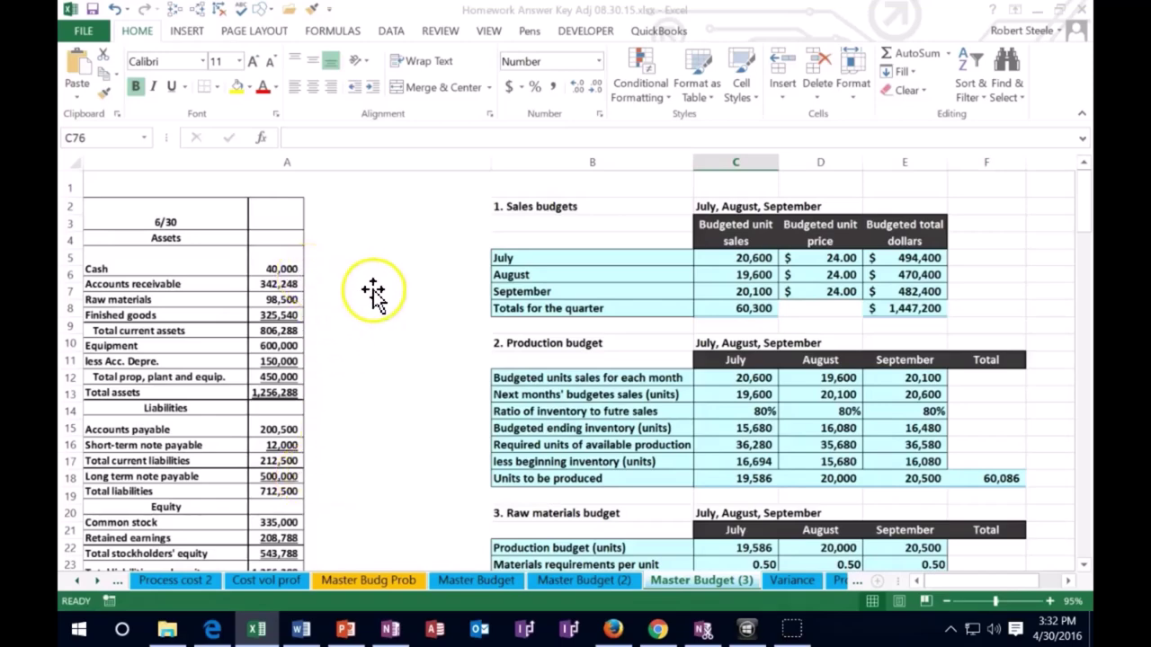
scroll(398, 329, "down", 19)
scroll(423, 394, "down", 4)
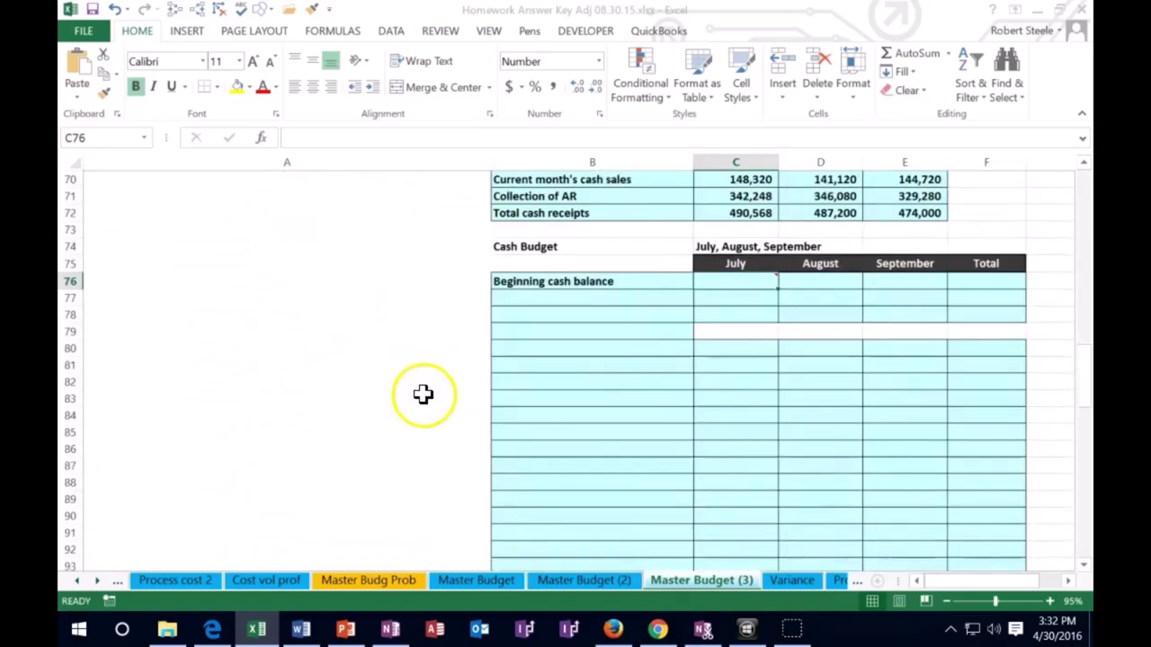
type("40,000")
key("Return")
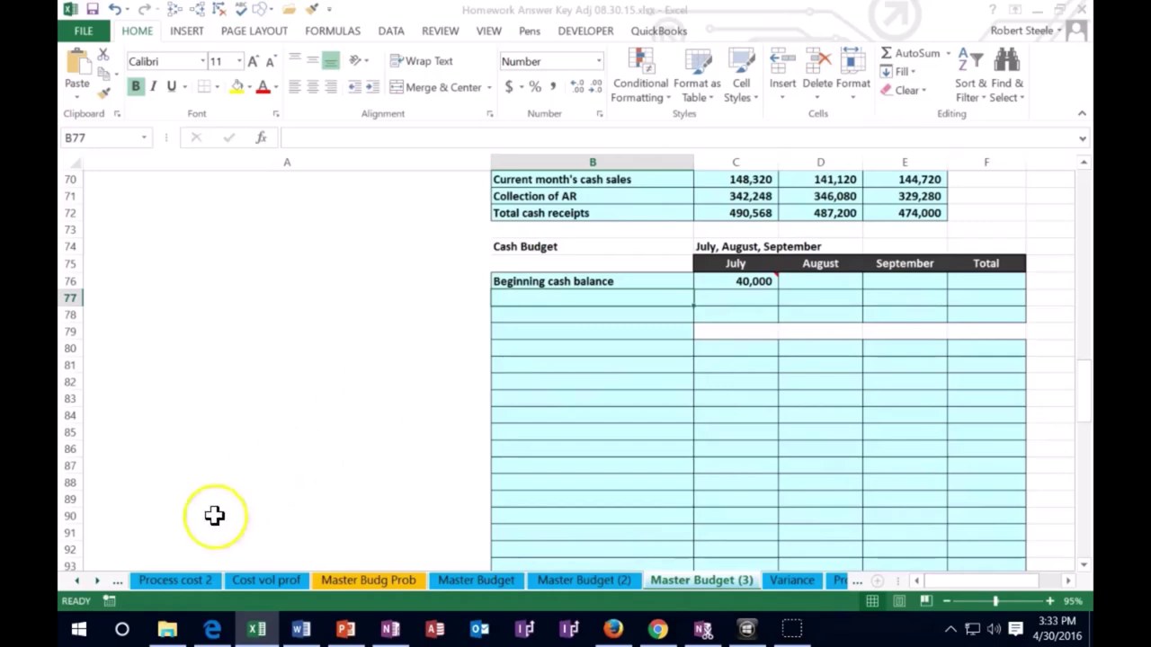
Step: Add the row "Cash receipts from customers" in B77 and link its July cell to total cash receipts with =C72
type("Cash receipts from customers")
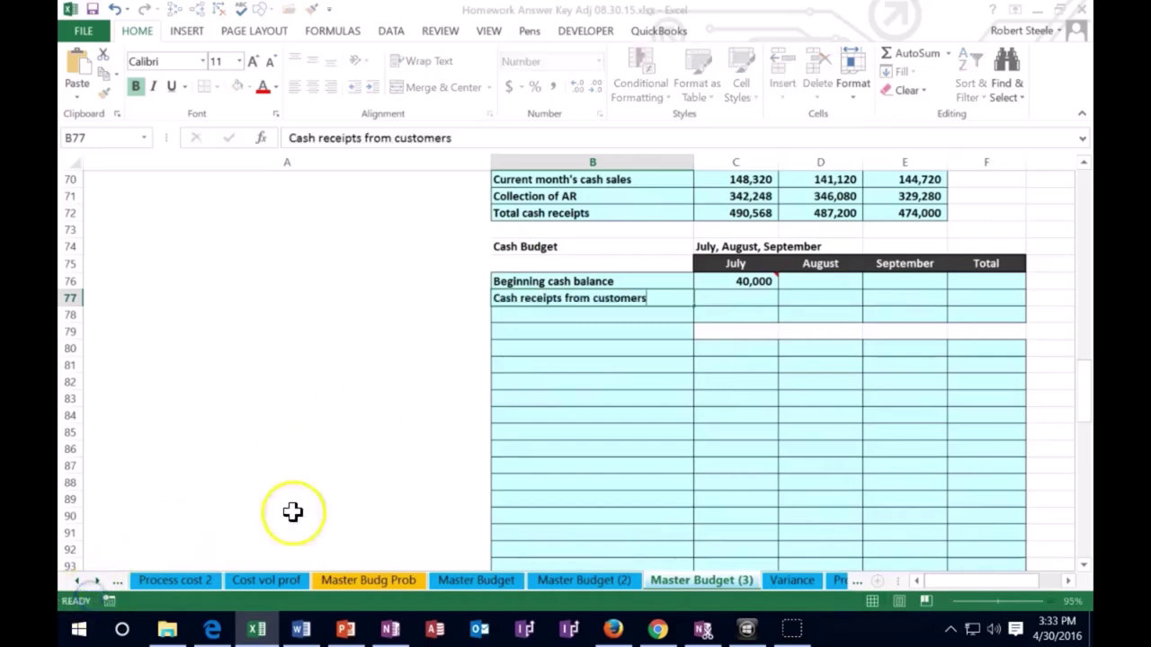
key("Tab")
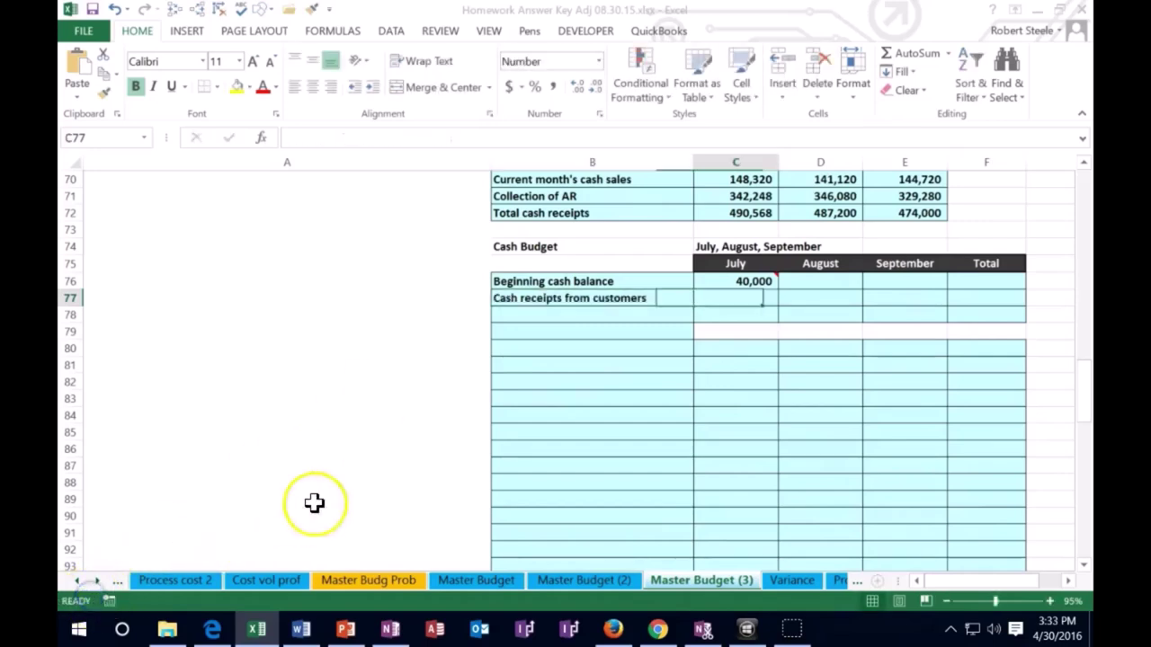
scroll(347, 470, "up", 1)
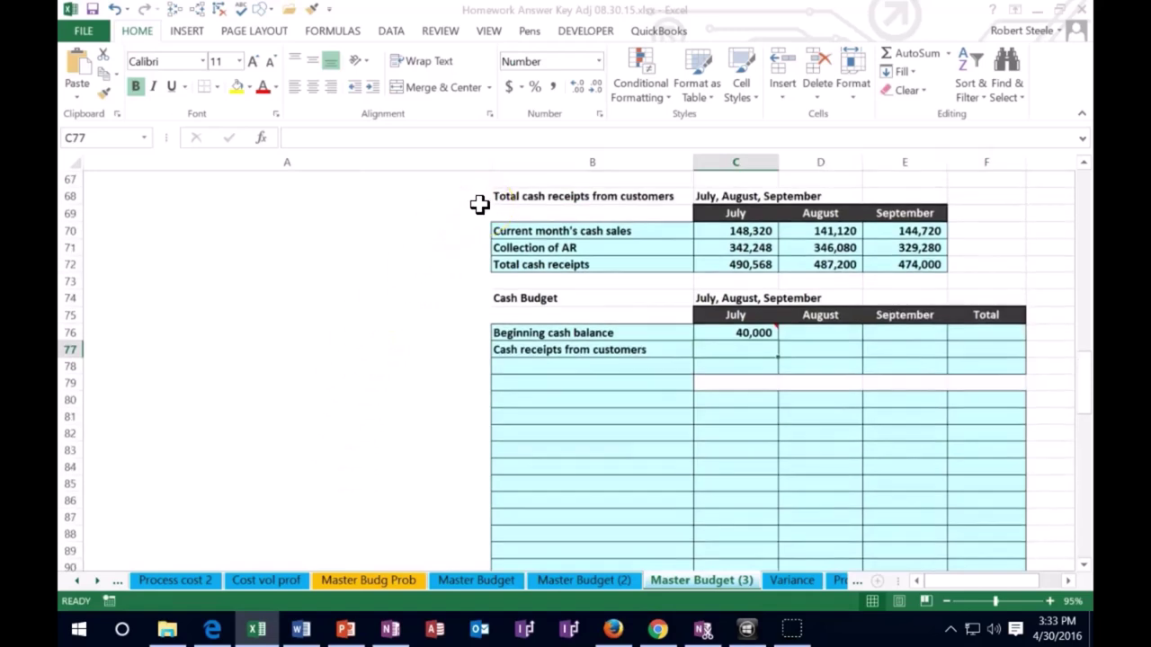
type("=")
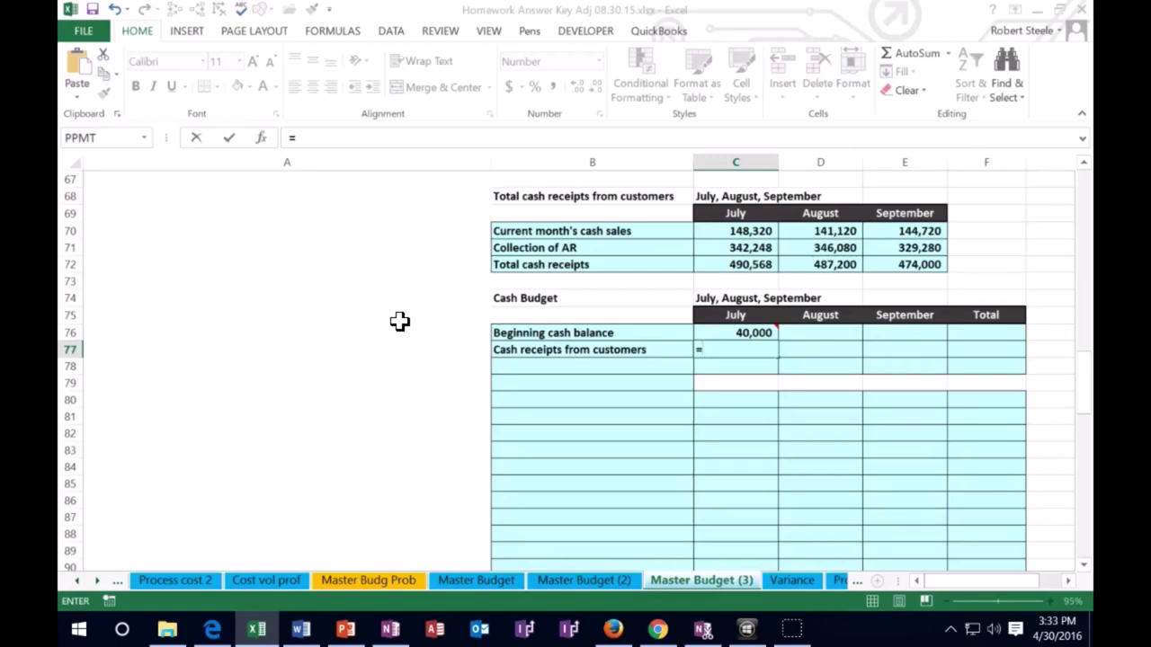
left_click(760, 265)
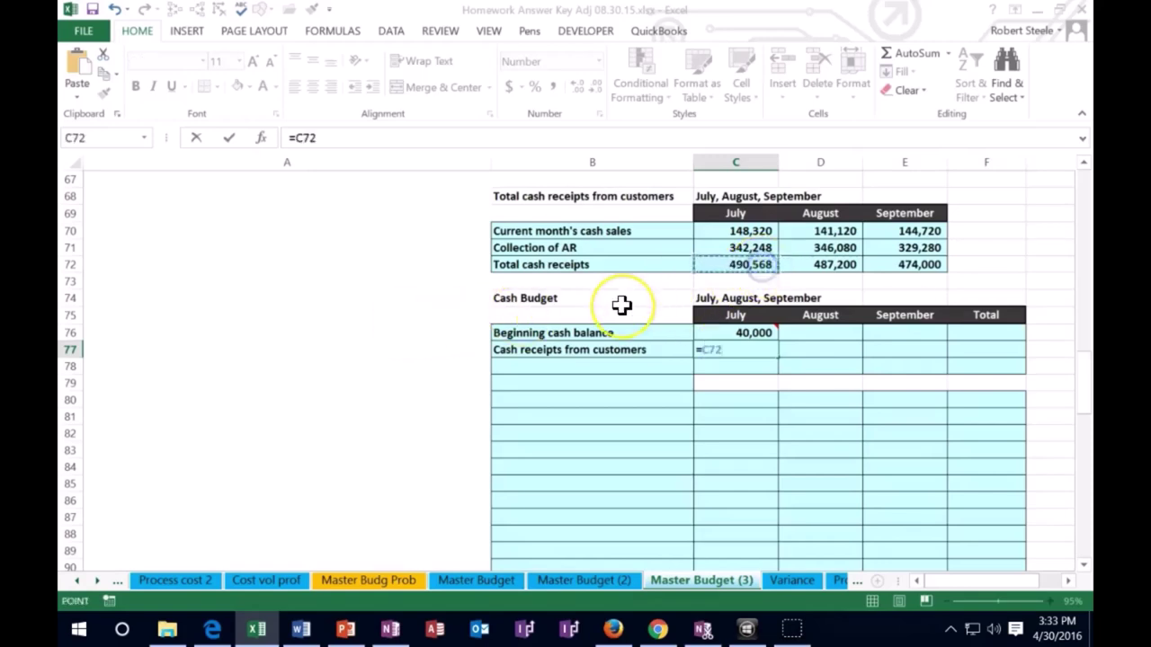
key("Return")
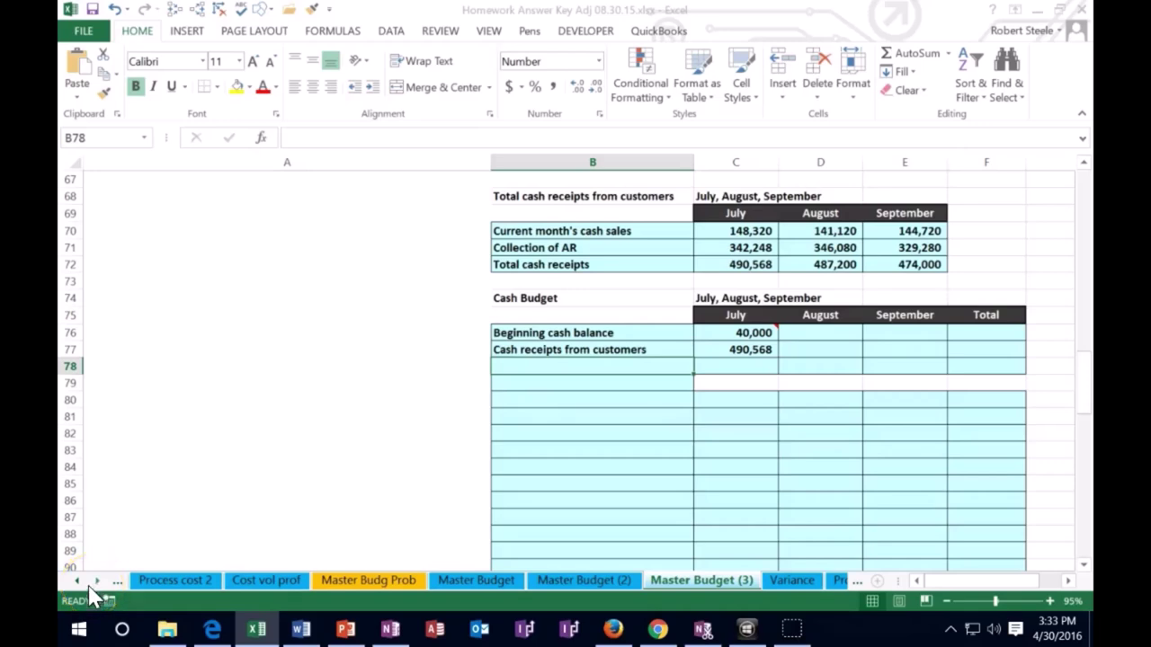
Step: Add the row "Total cash availabel" in B78 and sum the July beginning balance and receipts with =C76+C77
type("Total cash availabel")
key("Tab")
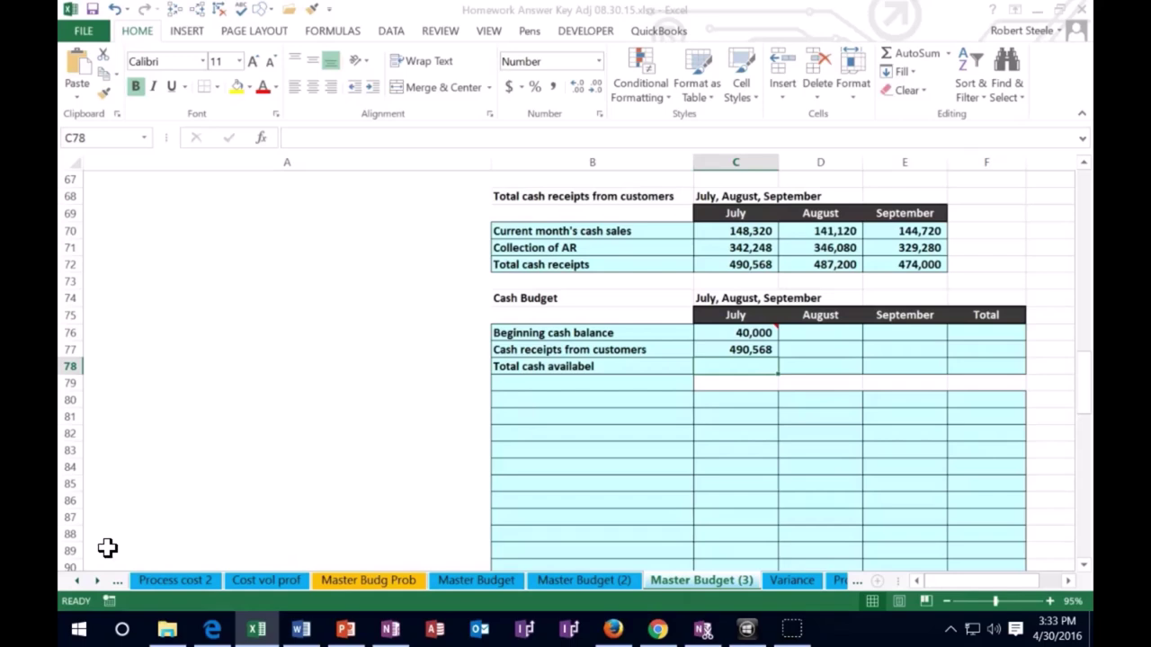
type("=")
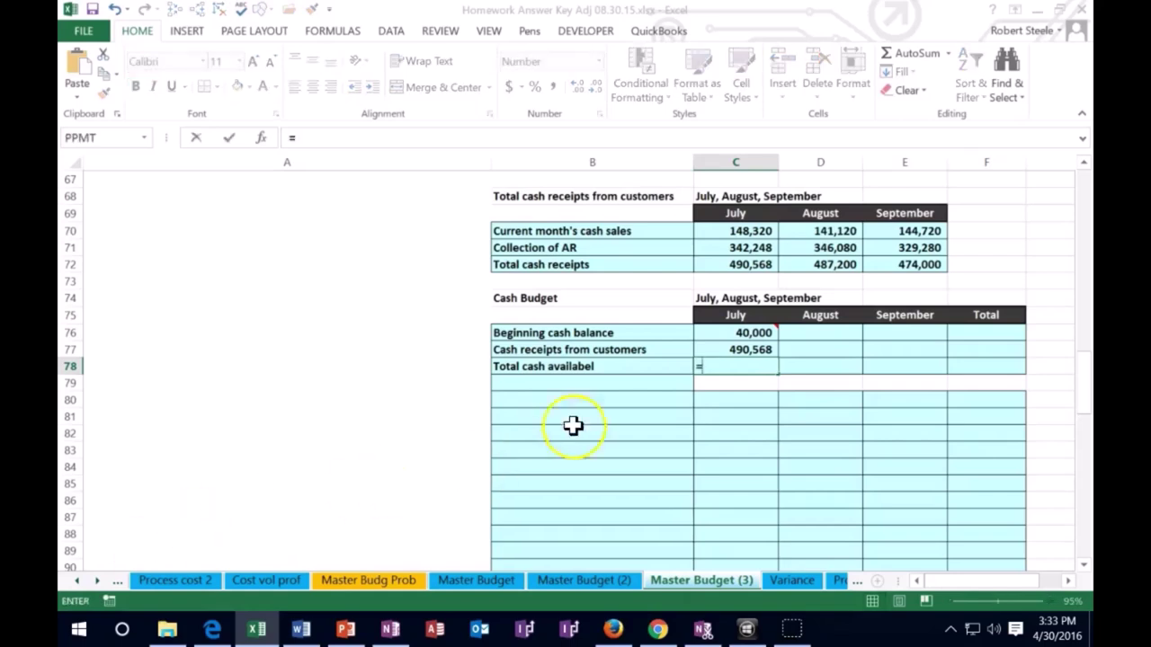
left_click(710, 332)
type("+")
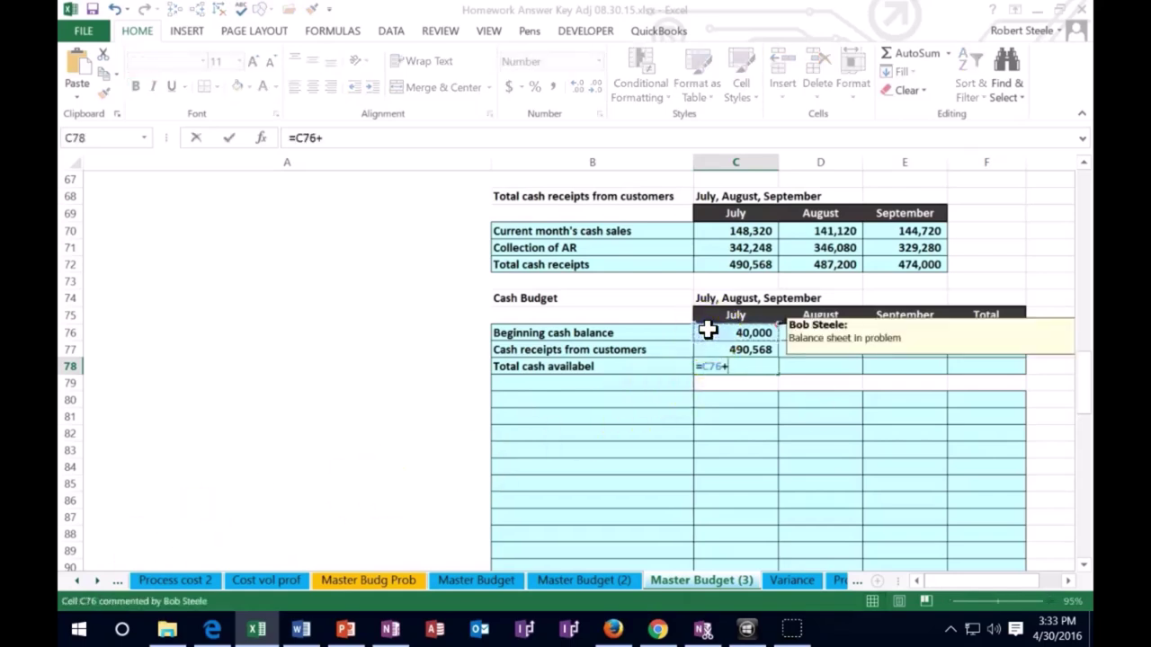
left_click(736, 350)
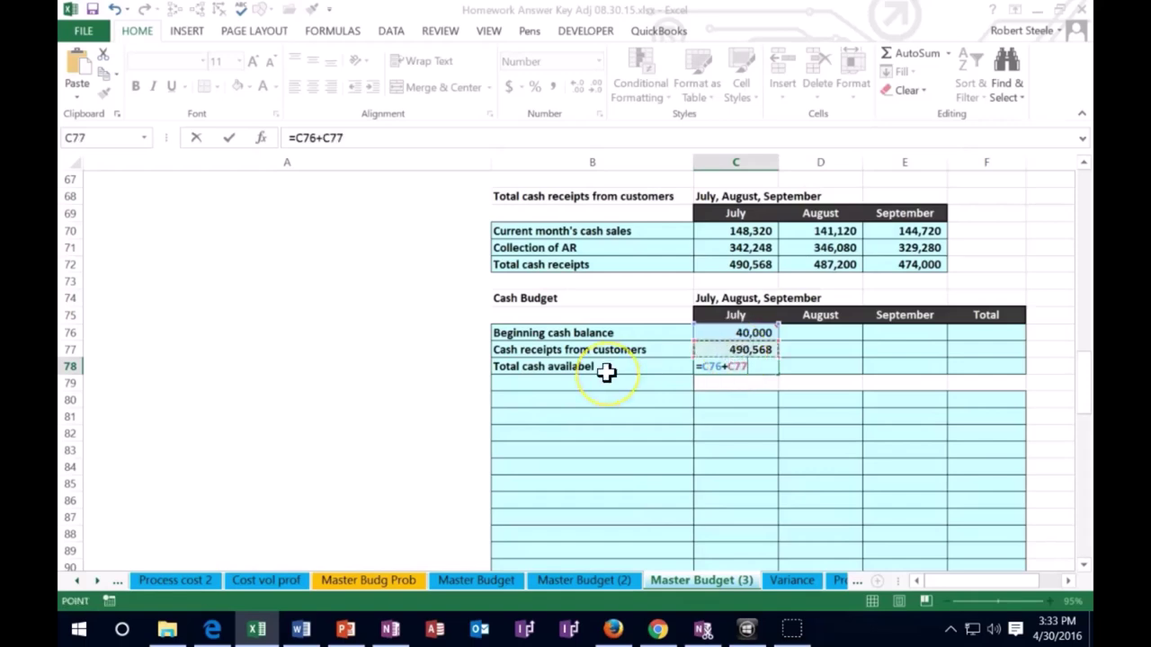
key("Return")
Step: Underline the July cash receipts figure in C77 above the total cash row
key("Left")
key("Up")
key("Up")
key("Right")
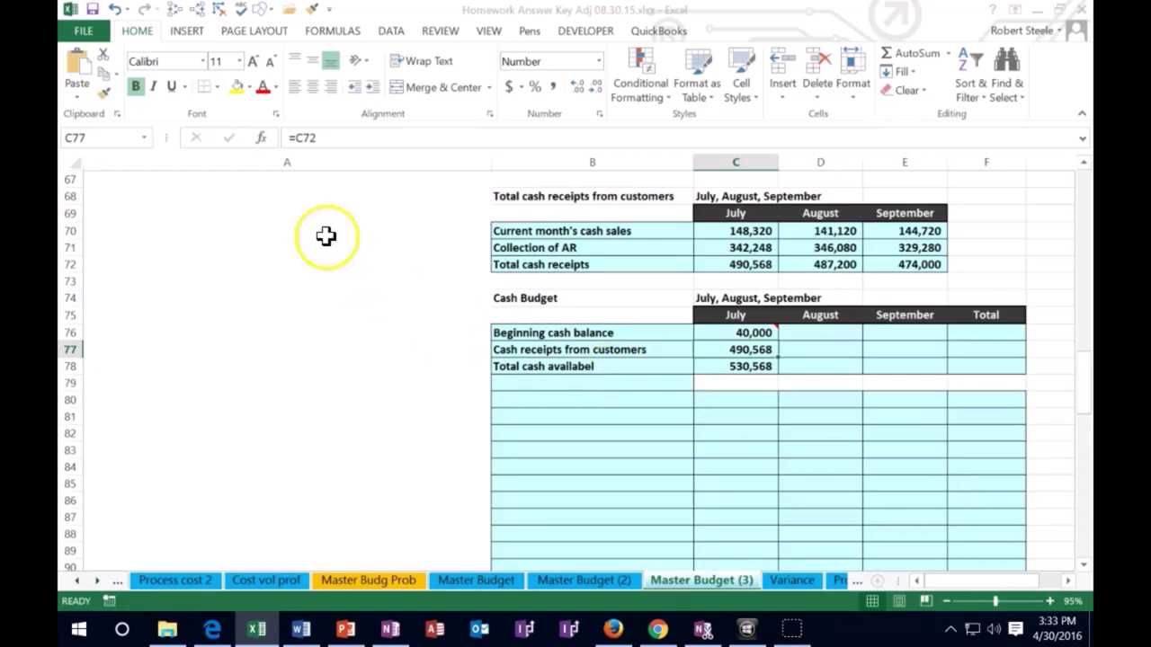
left_click(171, 87)
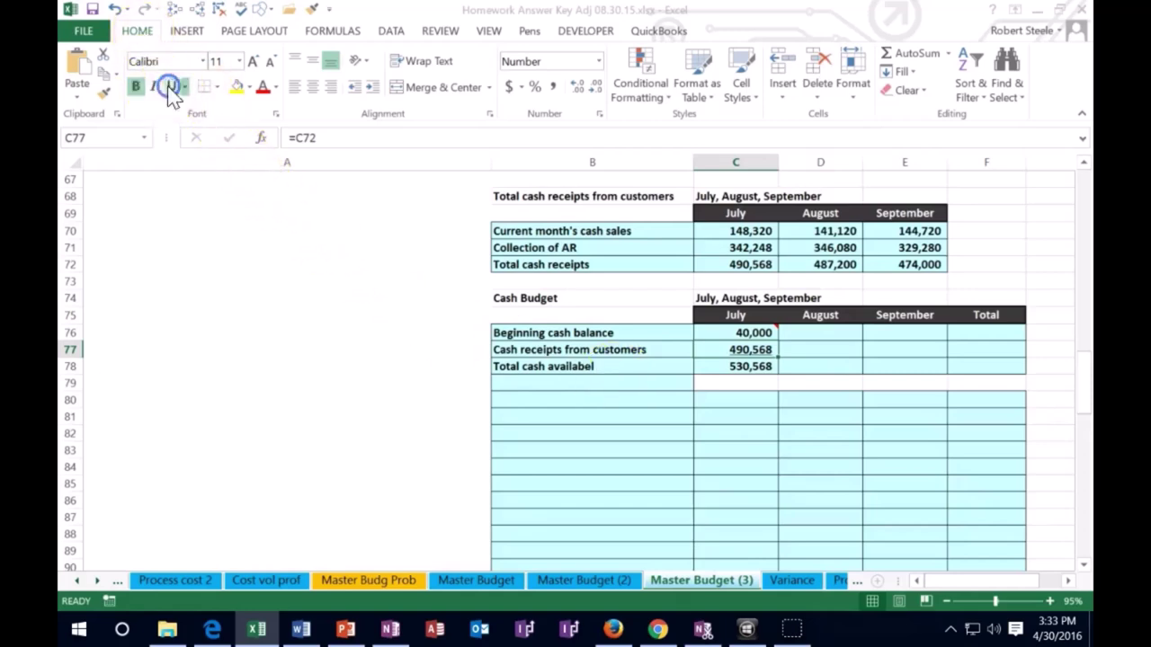
Step: Enter the heading "Cash dispursements:" in B79 and the indented row label "Payments for raw materials" in B80
left_click(514, 385)
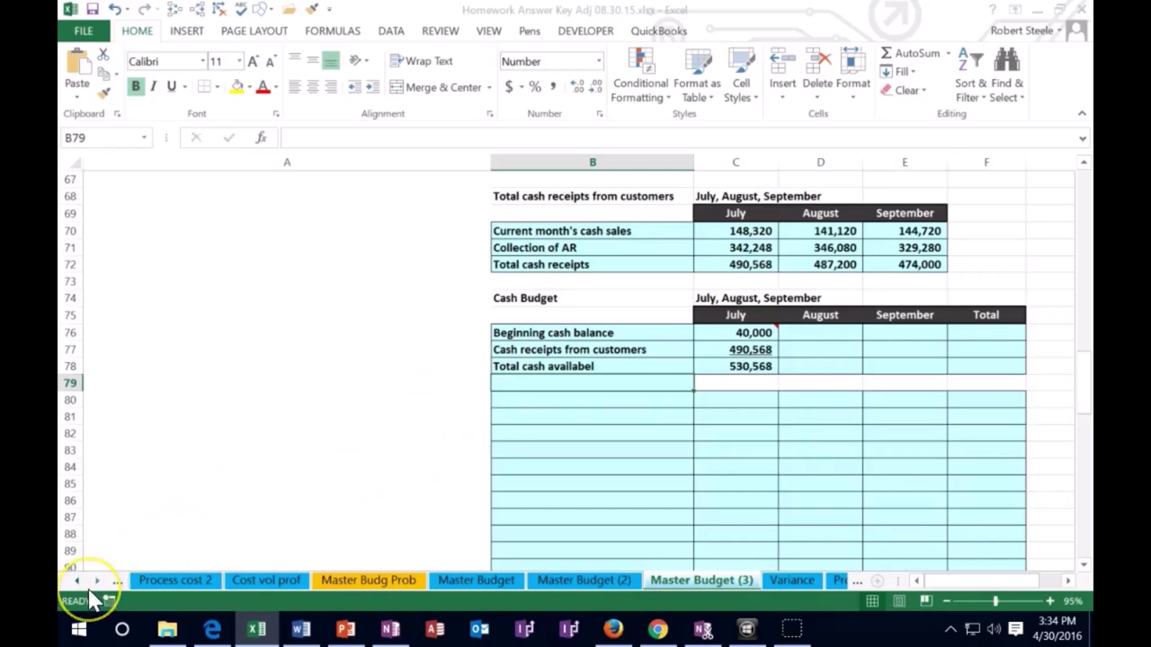
type("Cash dispursements:")
key("Return")
type("Payments for raw materials")
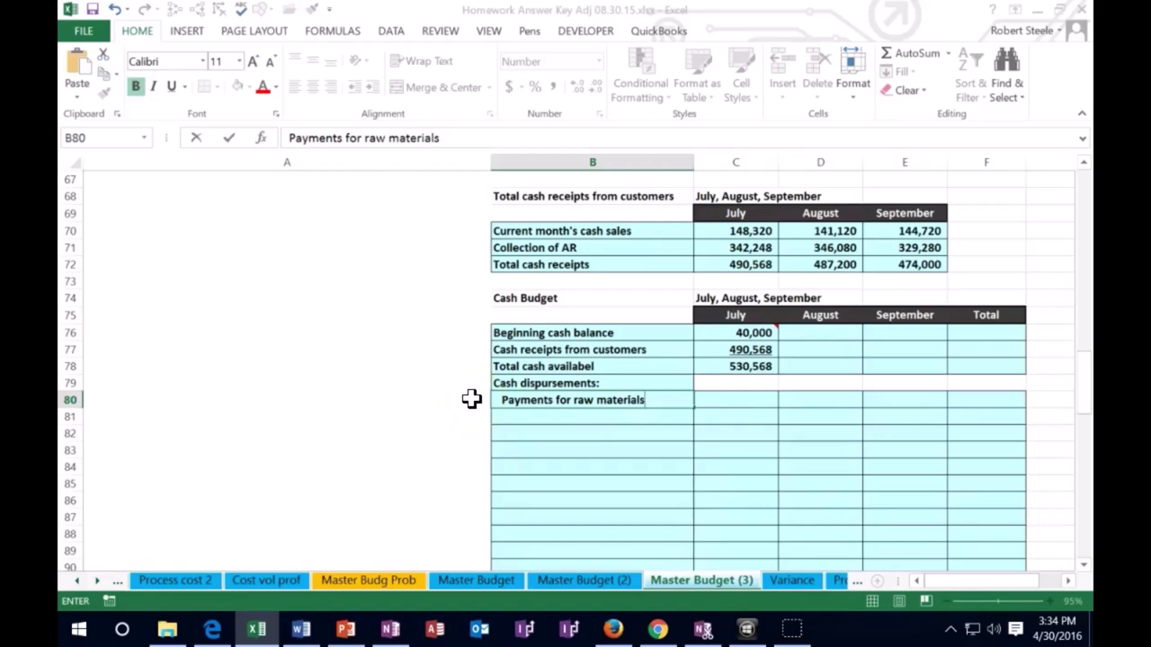
key("Tab")
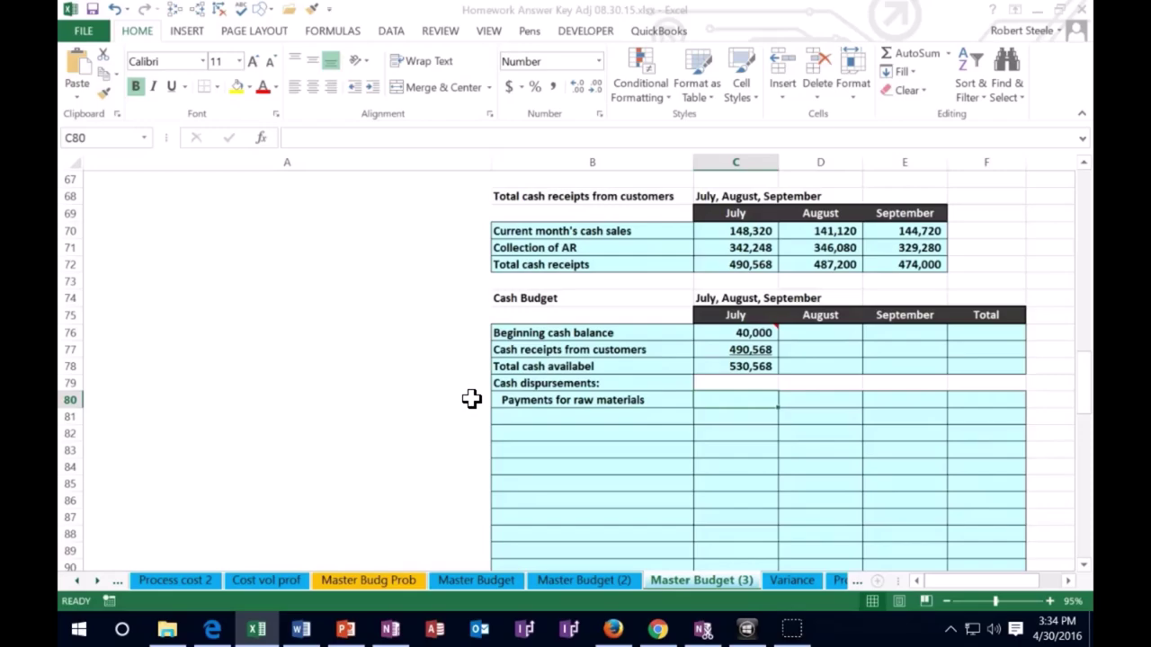
Step: Enter the 6/30 accounts payable balance of 200,500 as July's payment for raw materials in C80
scroll(471, 399, "up", 16)
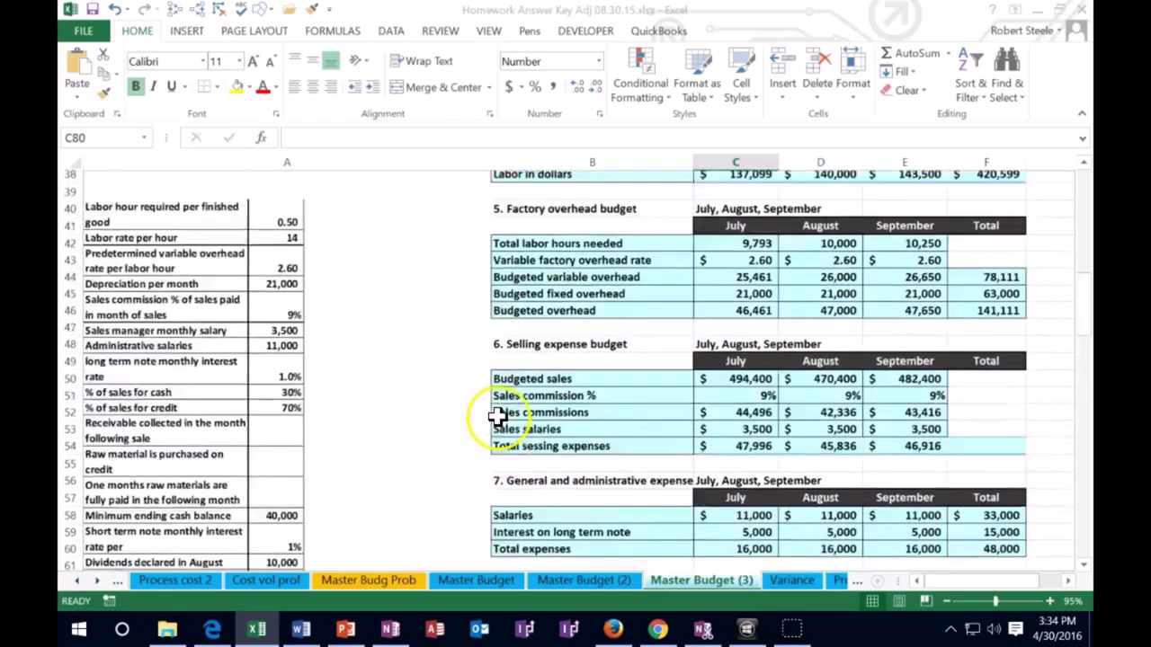
scroll(498, 415, "up", 1)
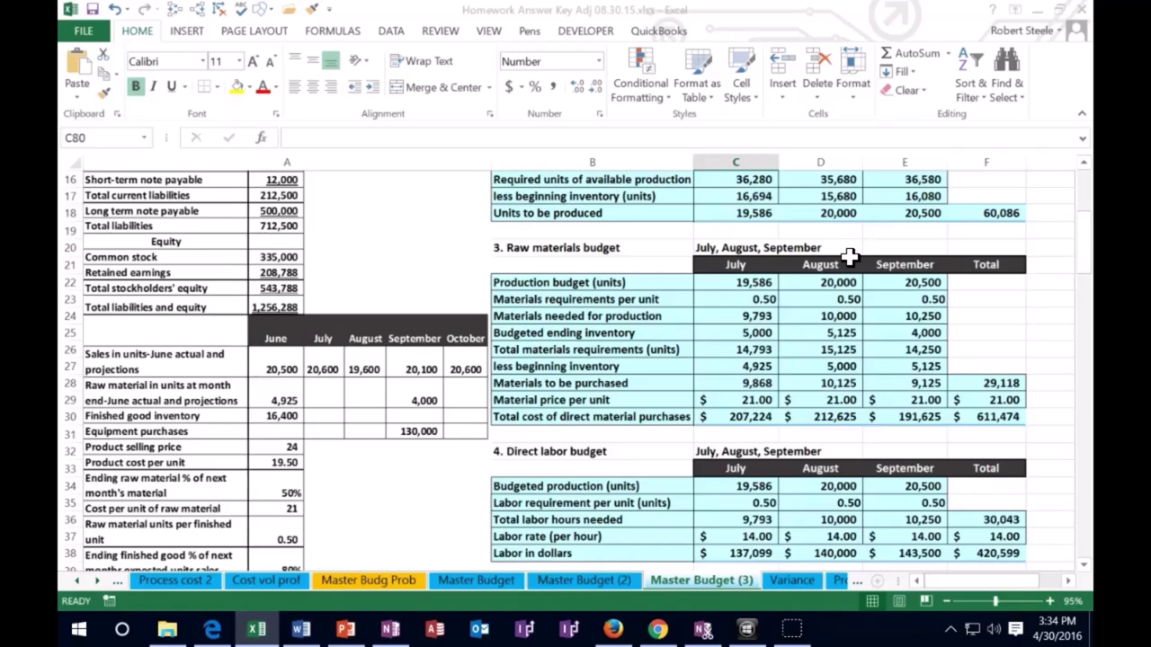
scroll(457, 404, "up", 1)
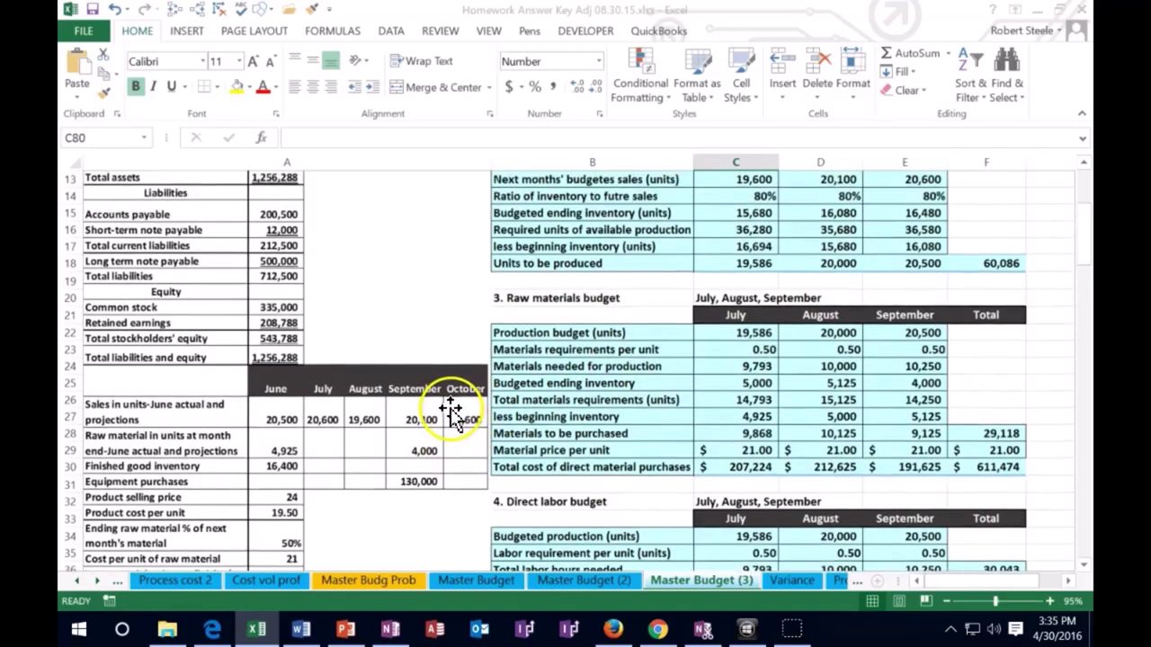
scroll(452, 416, "up", 3)
scroll(451, 417, "up", 1)
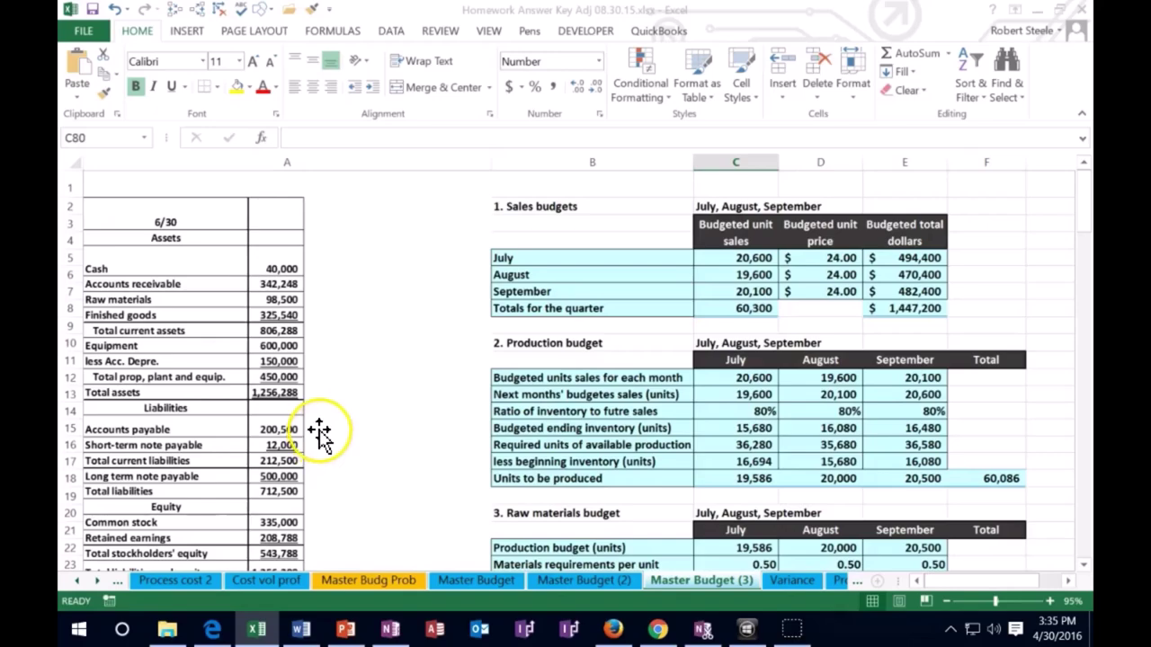
scroll(390, 454, "down", 20)
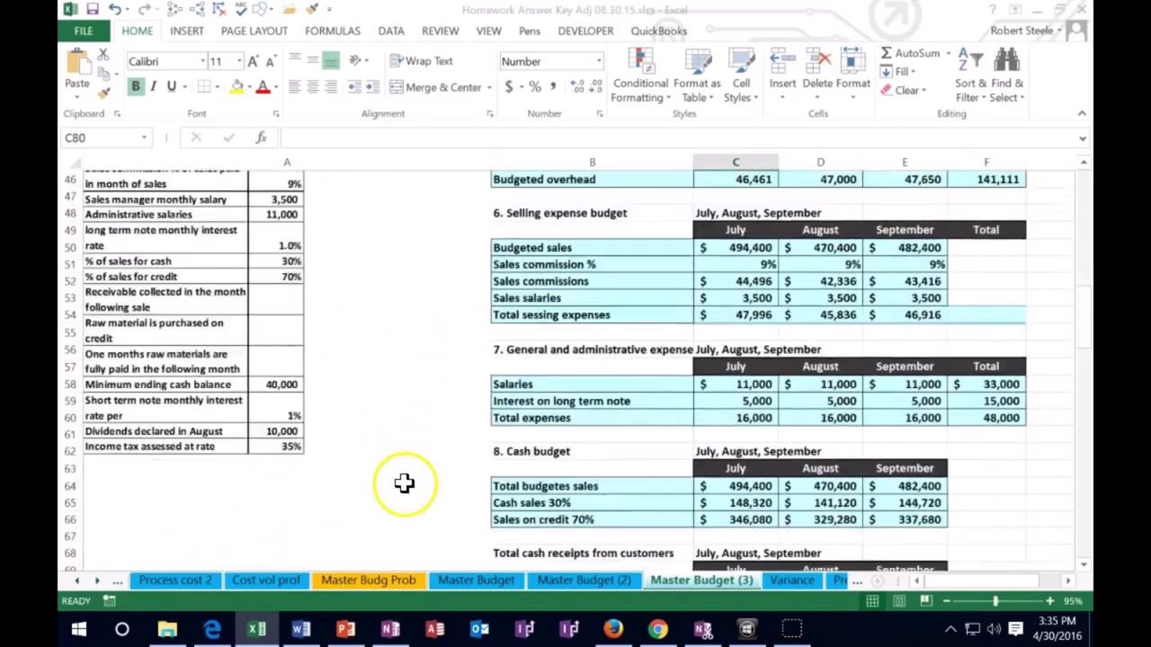
type("2")
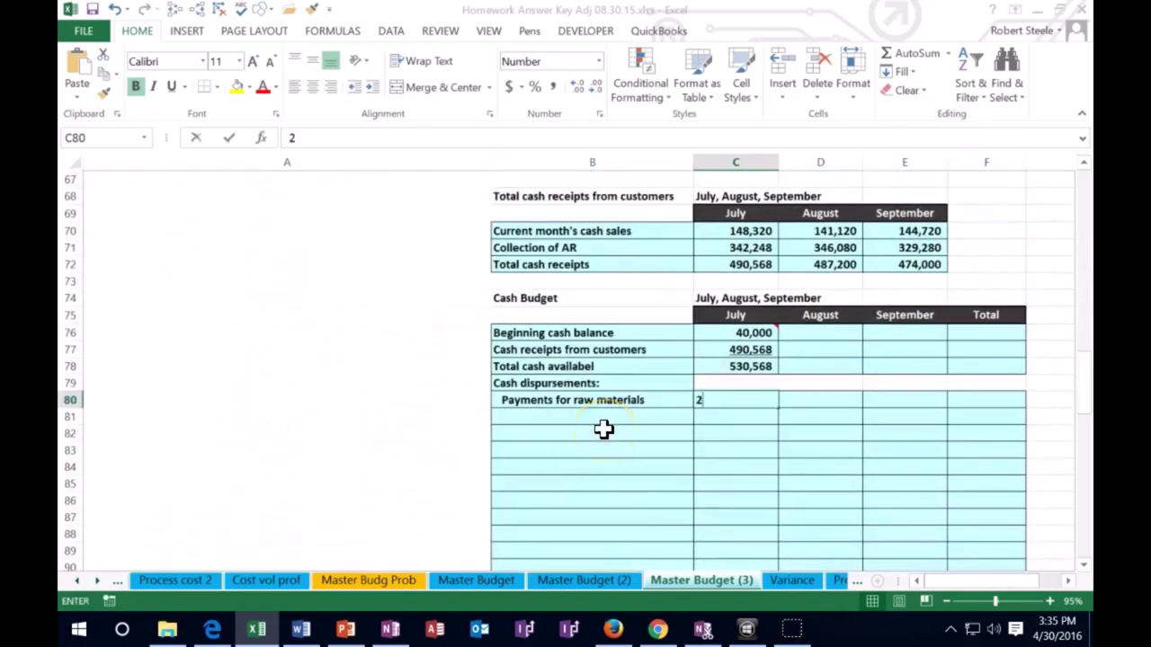
type("00,500")
left_click(603, 428)
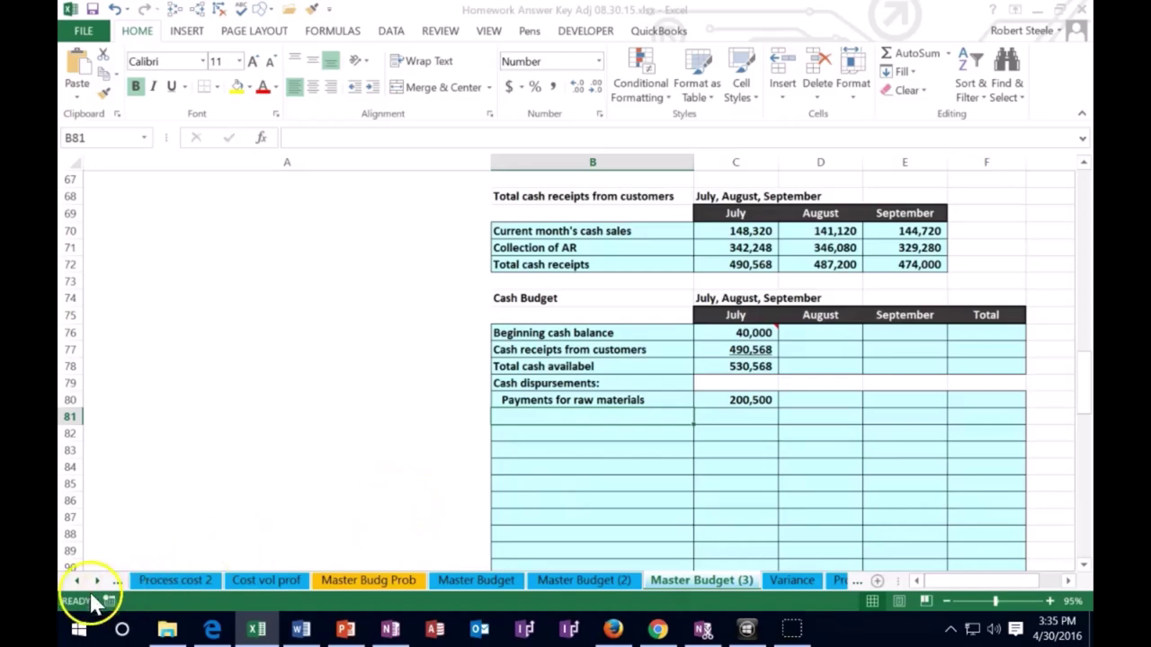
Step: Add the row "Payments for direct labor" in B81 and link its July cell to labor in dollars with =C38
type("Payments for direct labor")
key("Tab")
type("=")
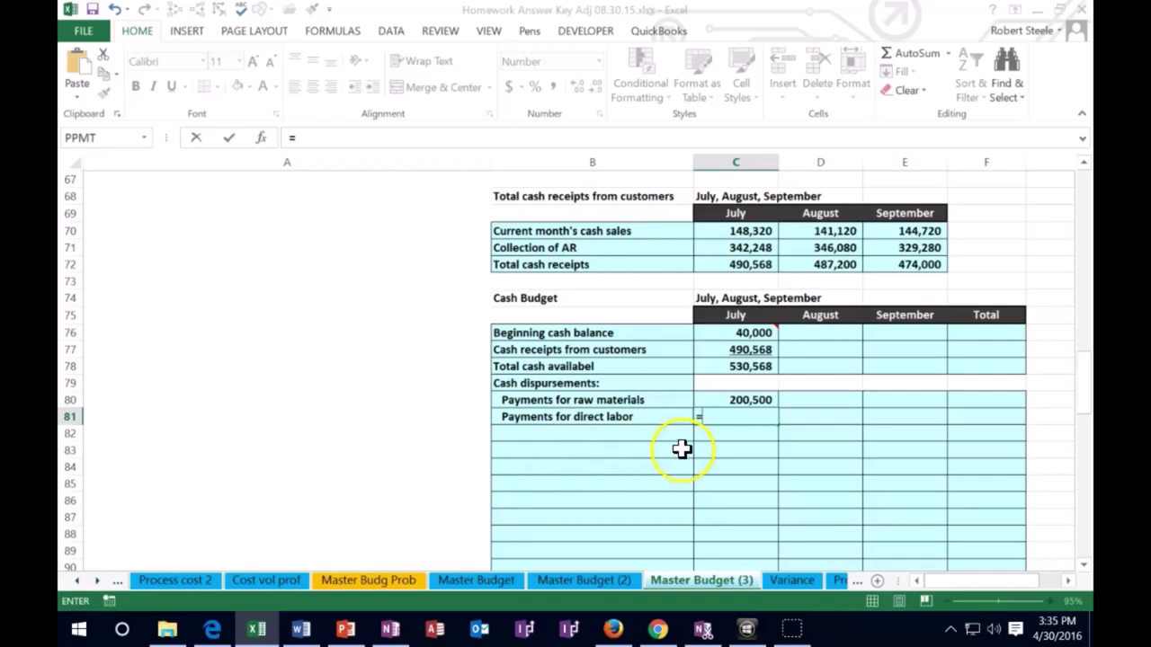
scroll(683, 449, "up", 14)
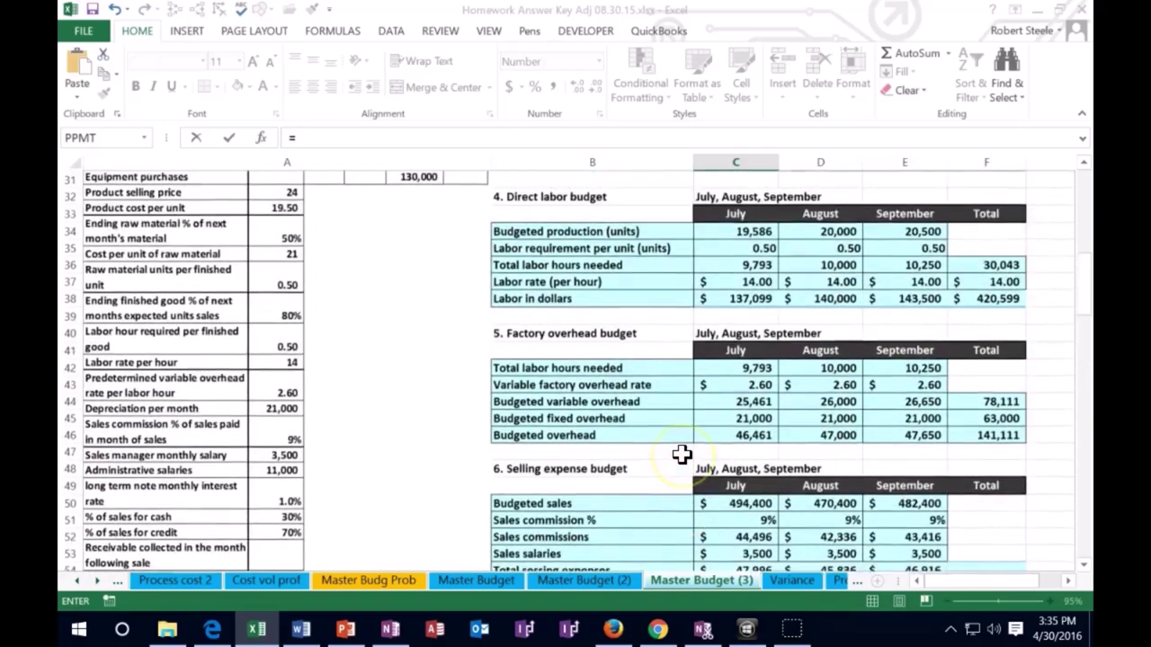
scroll(682, 454, "up", 1)
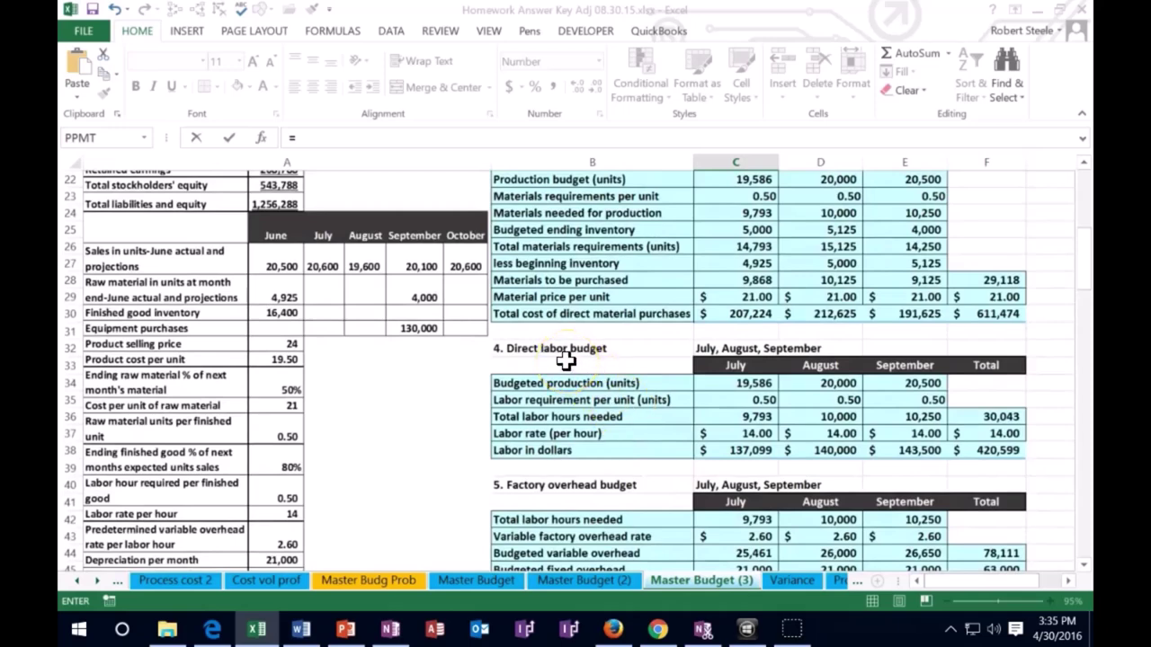
left_click(733, 450)
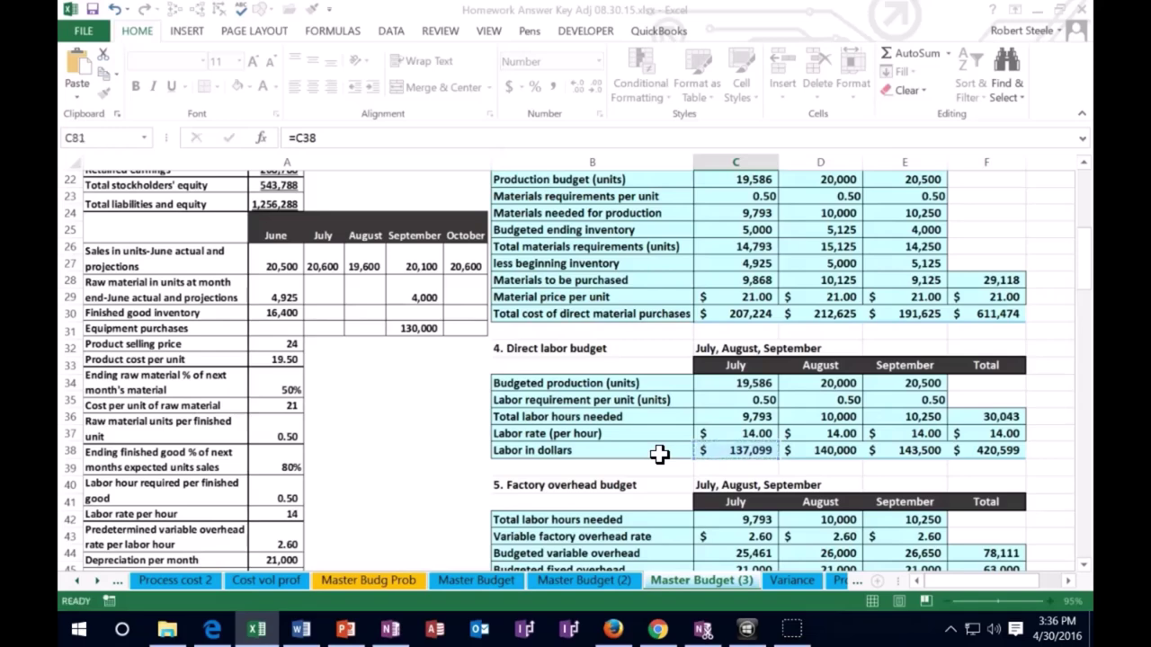
key("Return")
Step: Add the row "Payment for variable overhead" in B82 and link its July cell to budgeted variable overhead with =C44
left_click(623, 469)
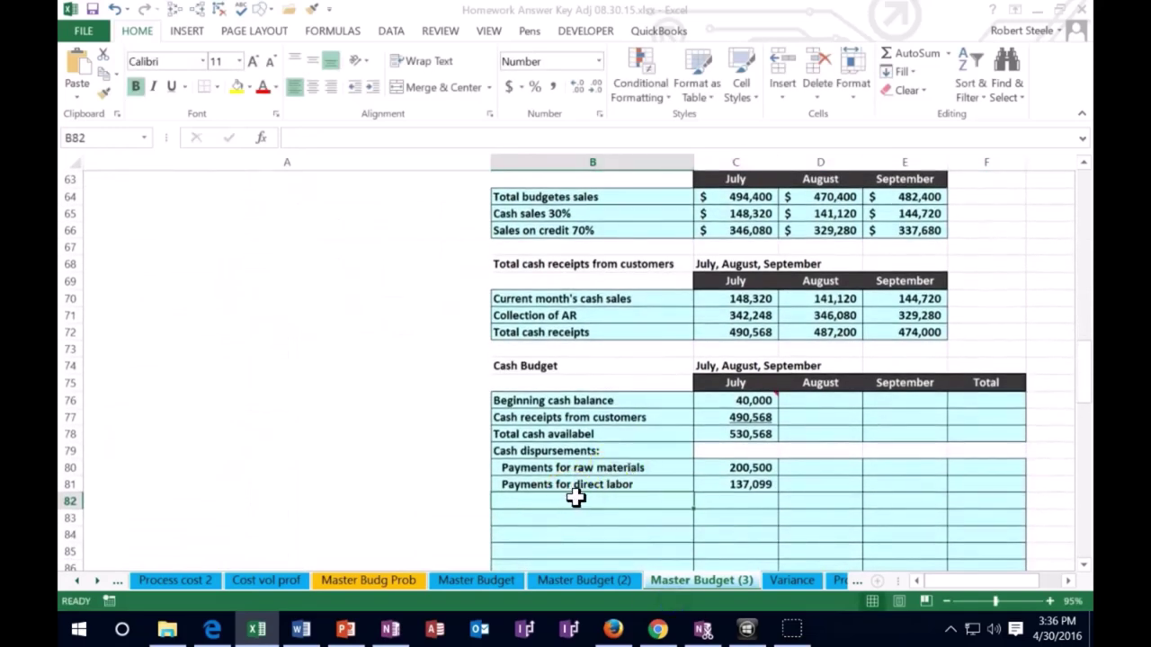
type("Payment for variable overhead")
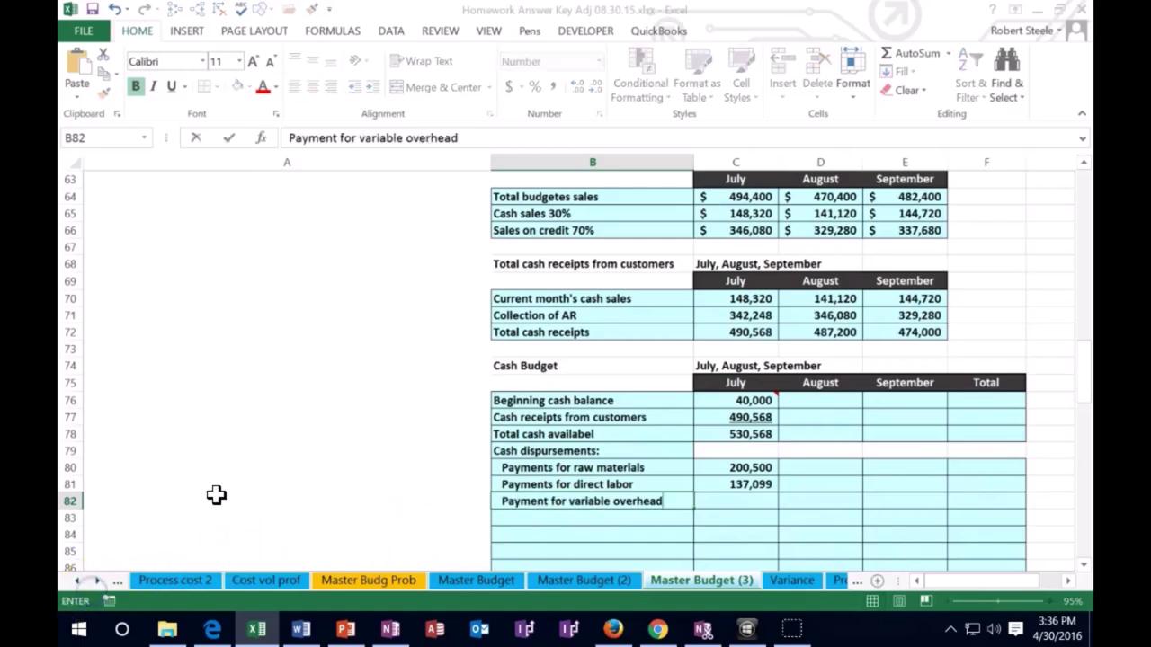
key("Tab")
type("=")
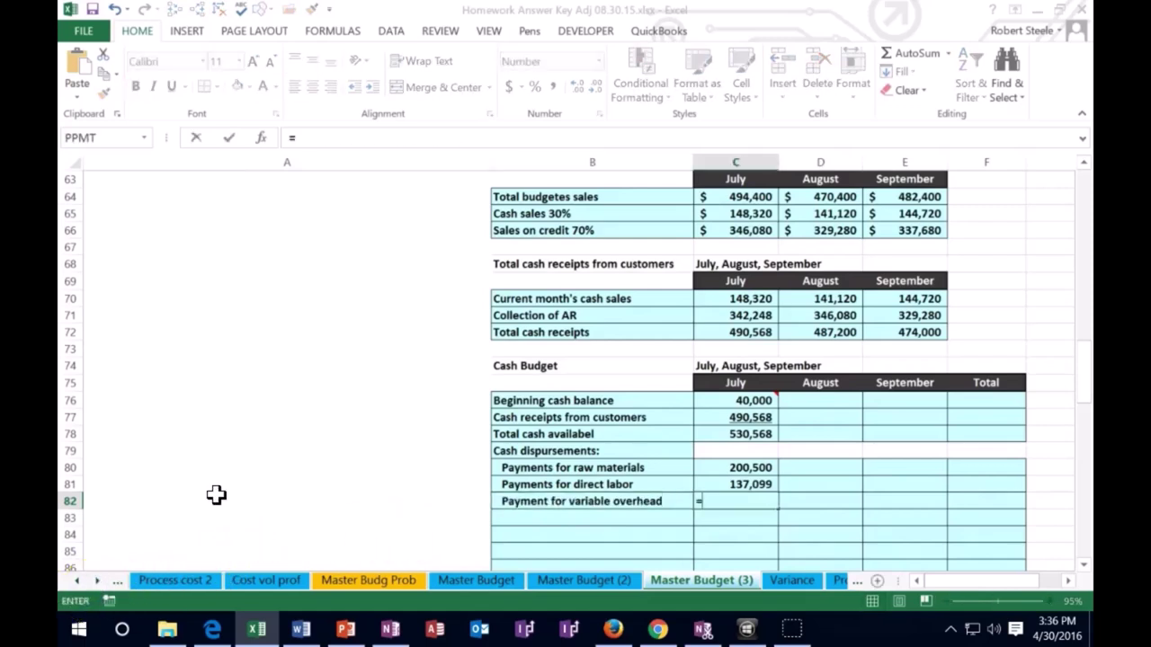
scroll(401, 506, "up", 4)
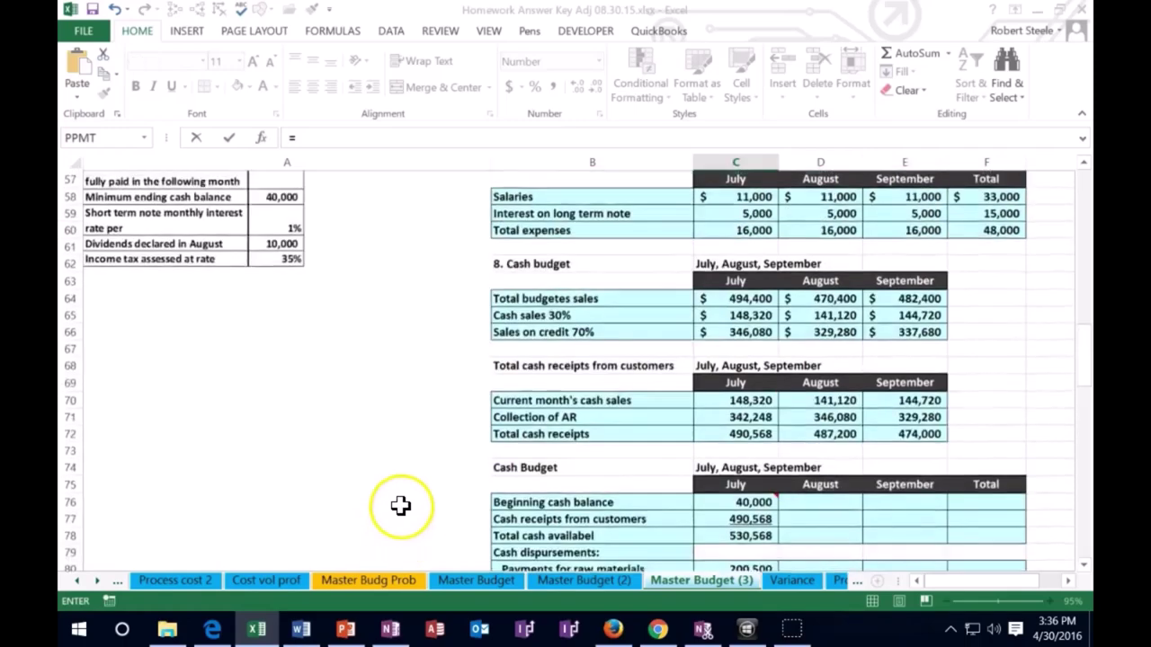
scroll(401, 506, "up", 5)
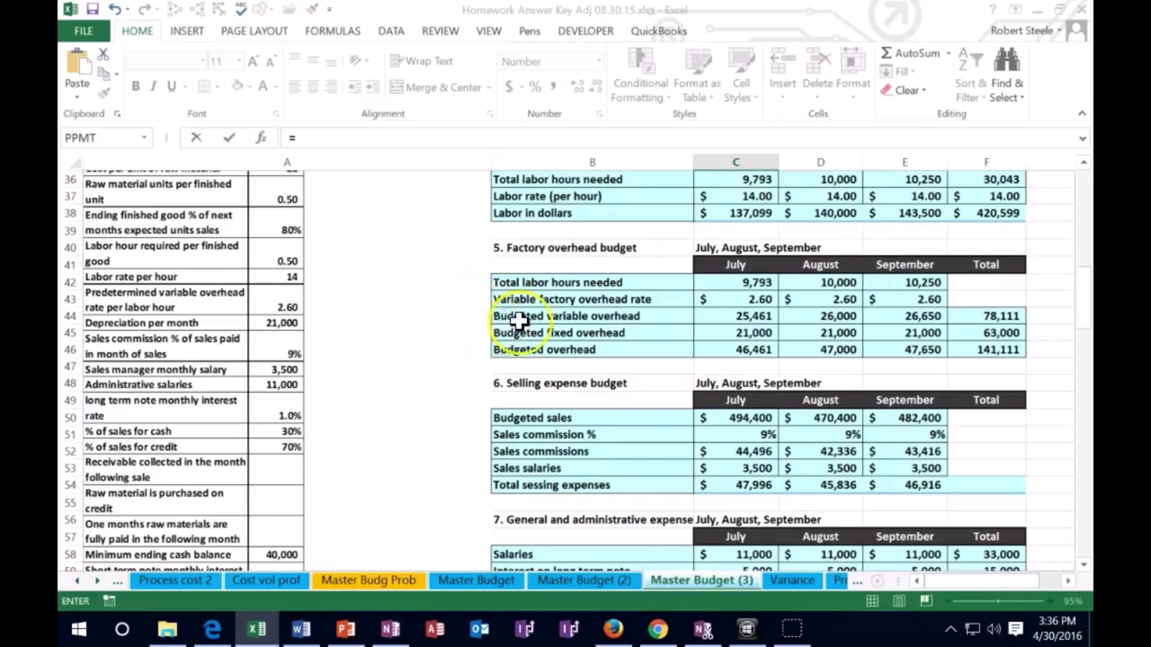
left_click(708, 314)
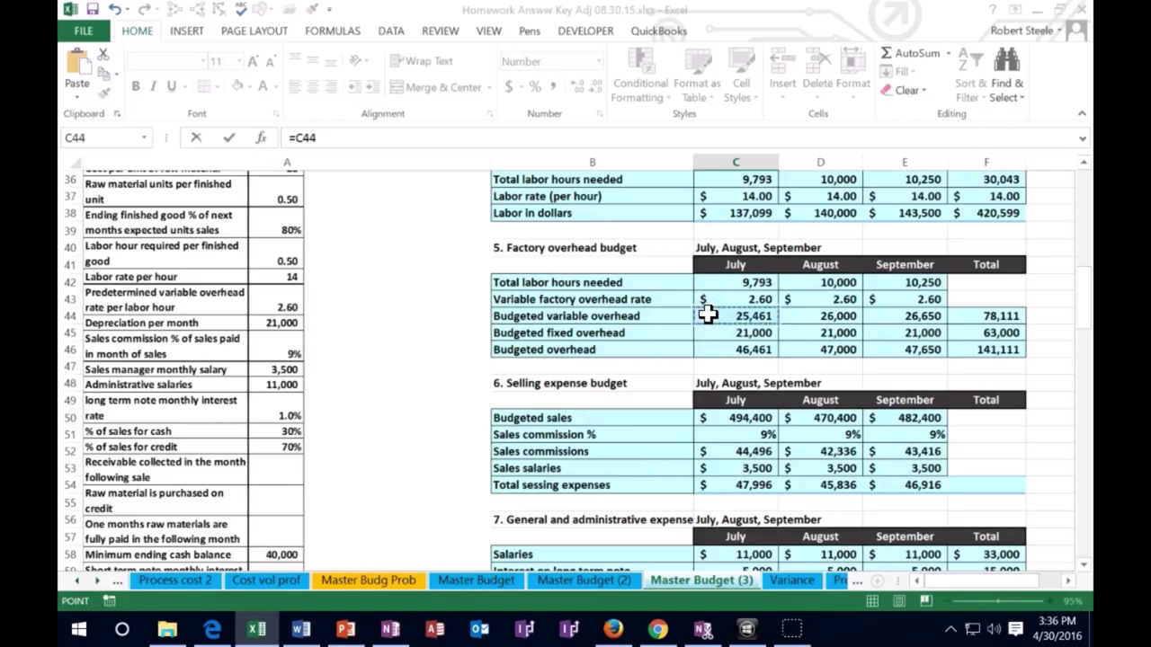
key("Return")
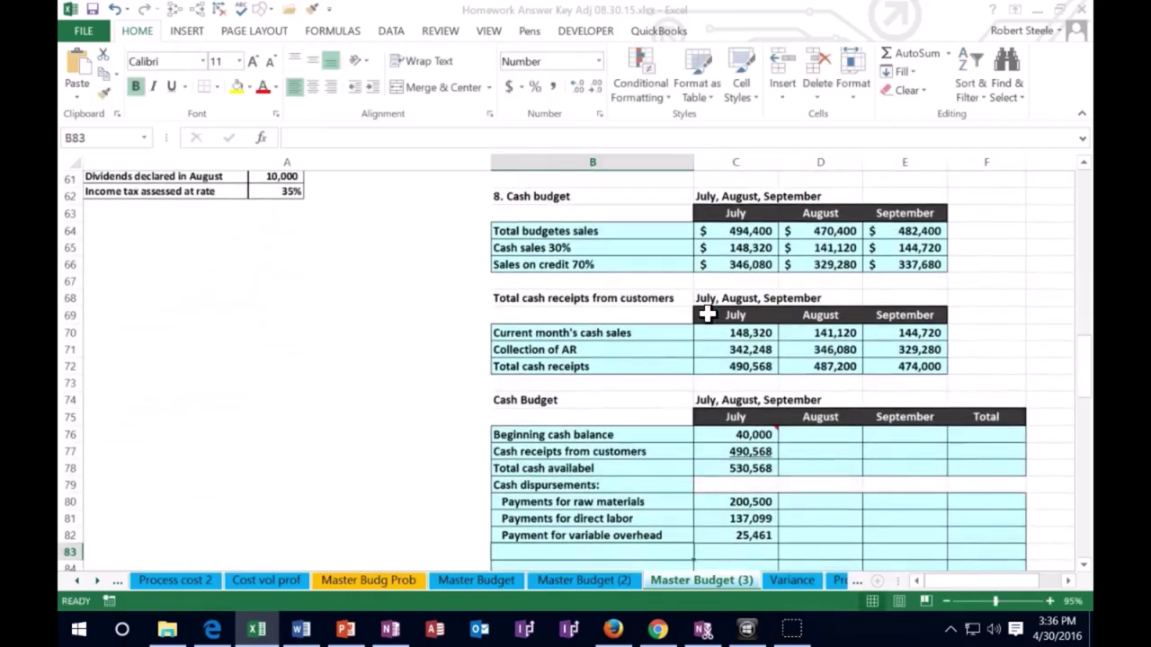
Step: Add the row "Sales commission" in B83 and link its July cell to the selling expense budget's sales commissions with =C52
type("Sales commission")
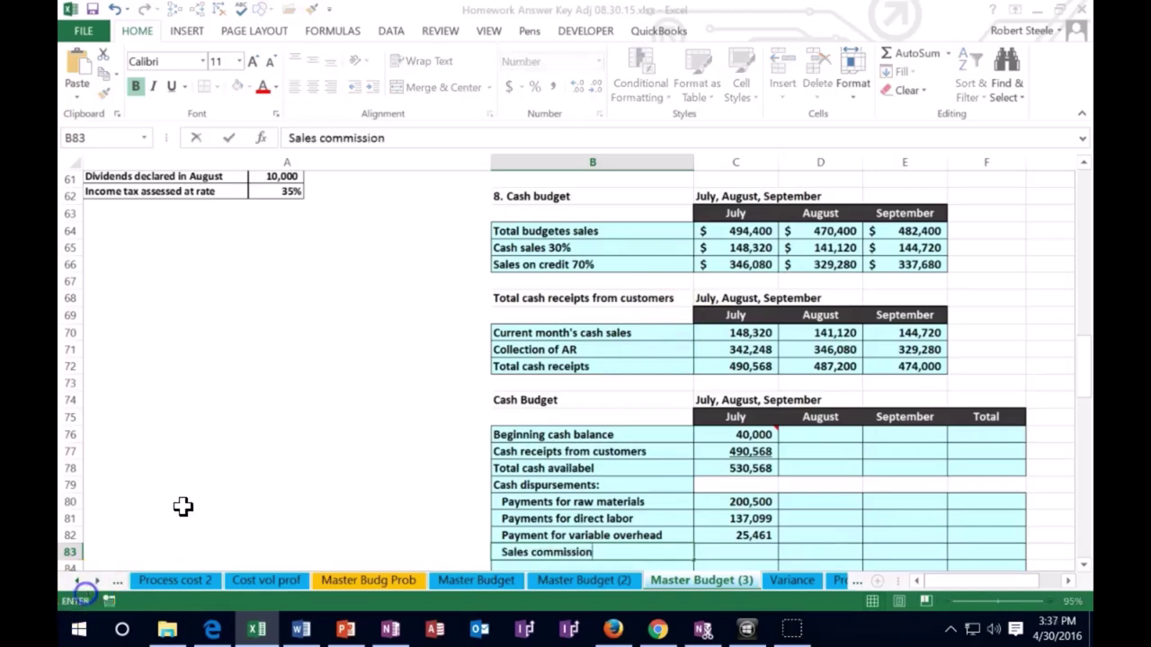
key("Tab")
type("=")
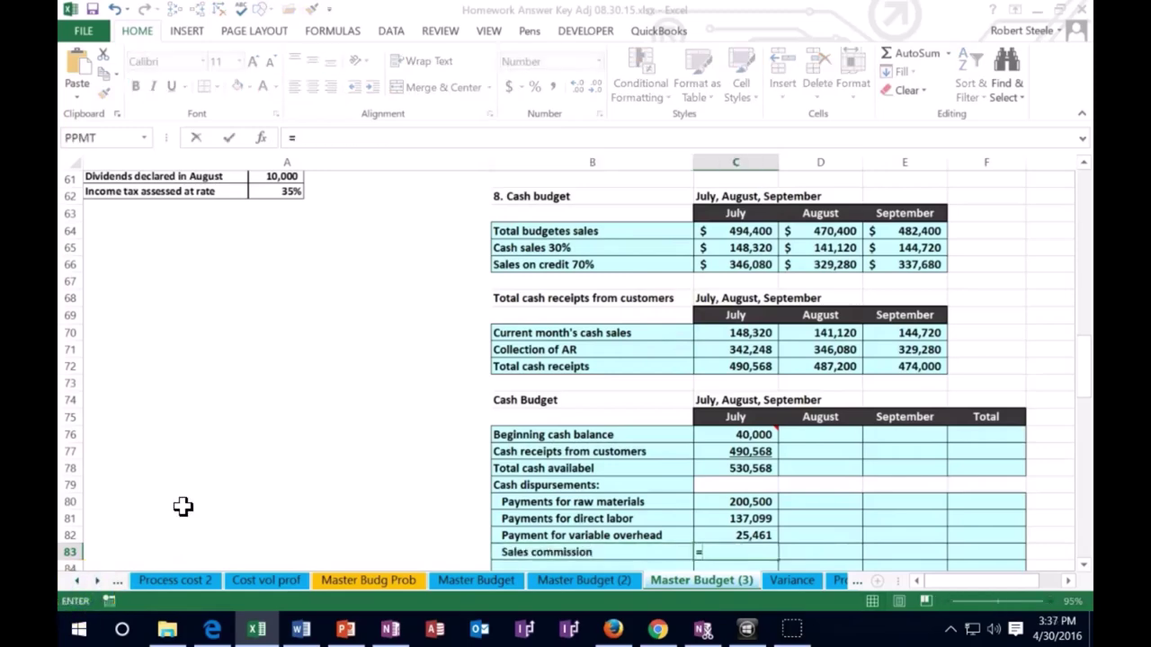
scroll(441, 465, "up", 3)
scroll(441, 467, "up", 3)
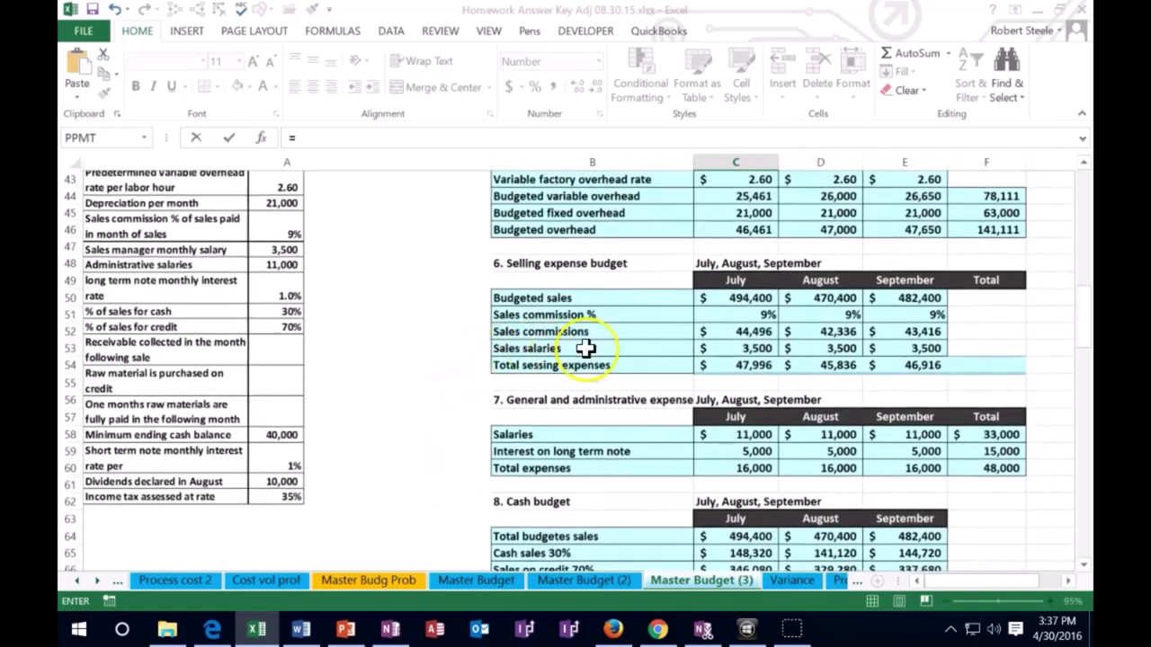
left_click(724, 332)
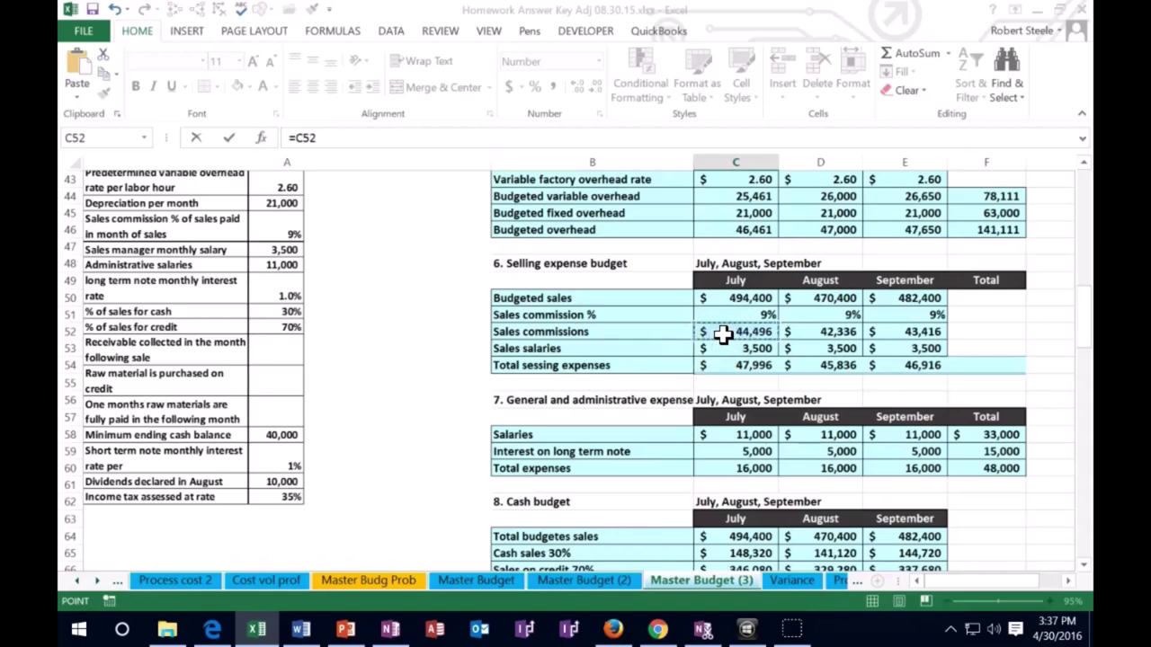
key("Return")
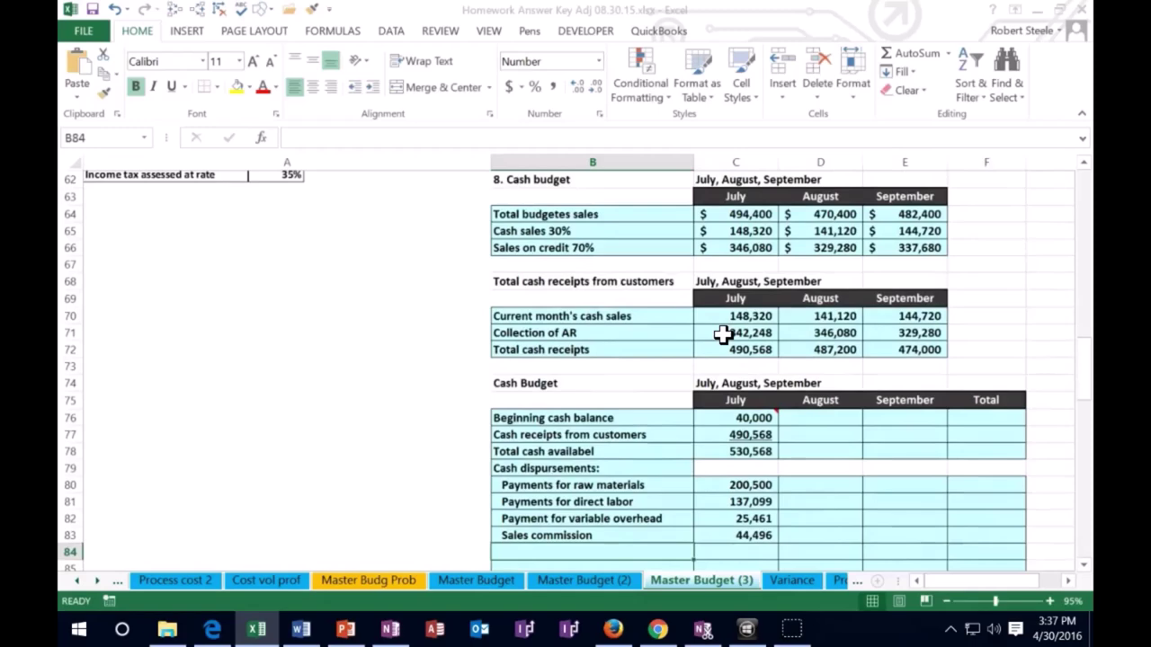
Step: Add the row "Sales salaries" in B84 and link its July cell to the selling expense budget's sales salaries with =C53
type("Sales salaries")
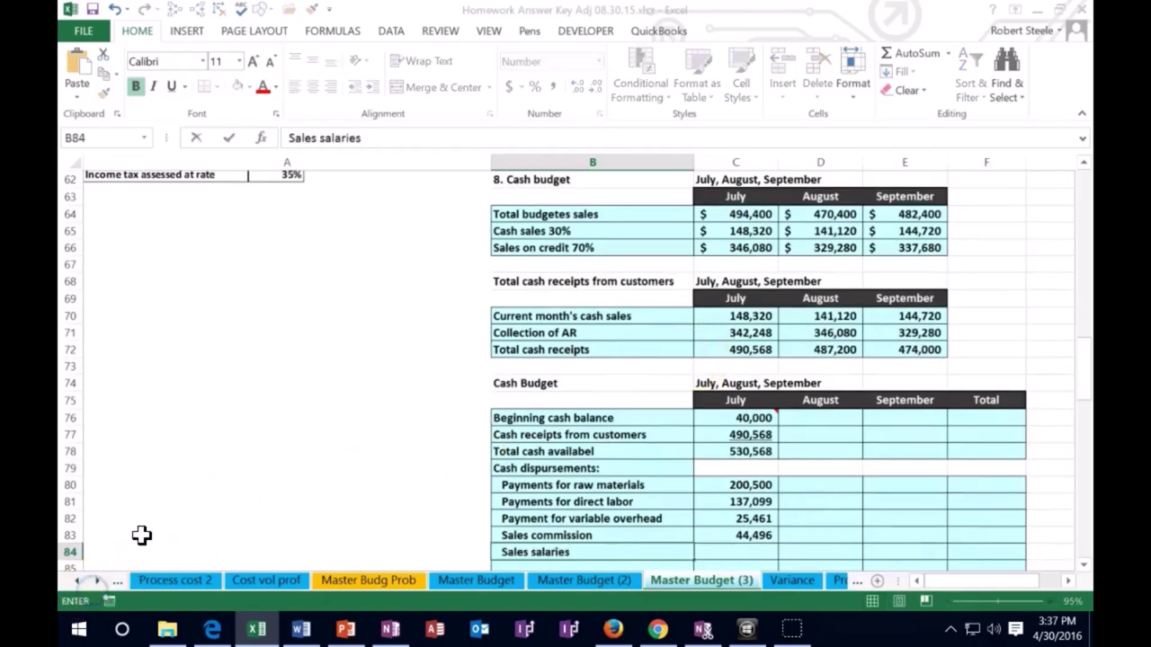
key("Tab")
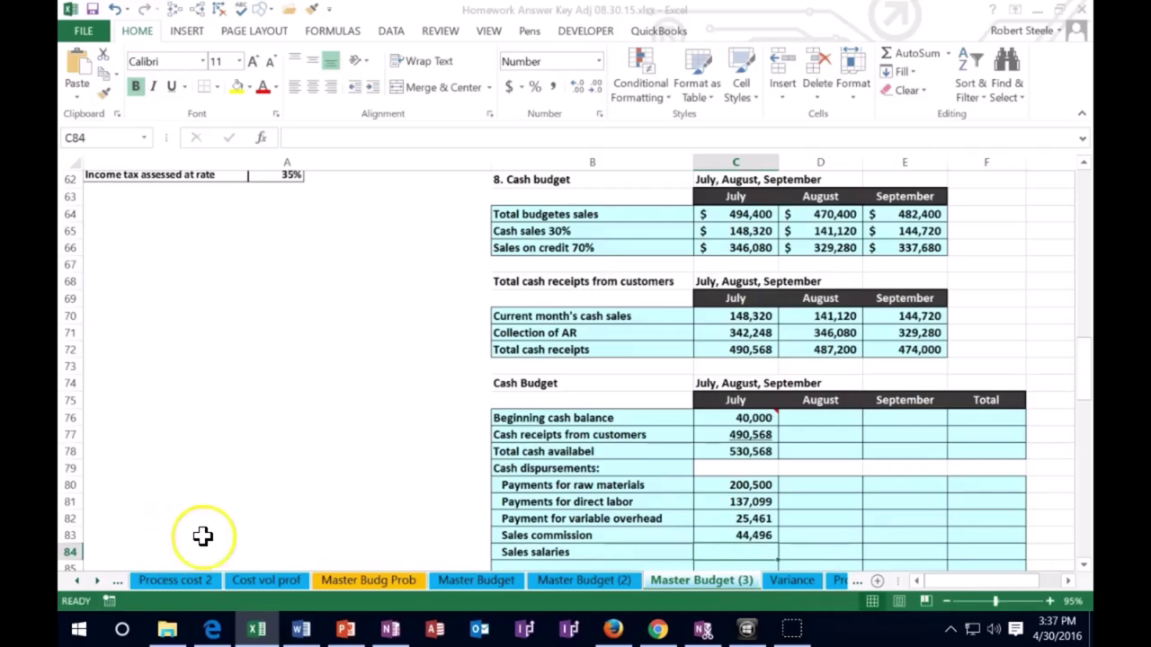
scroll(203, 536, "down", 1)
type("=")
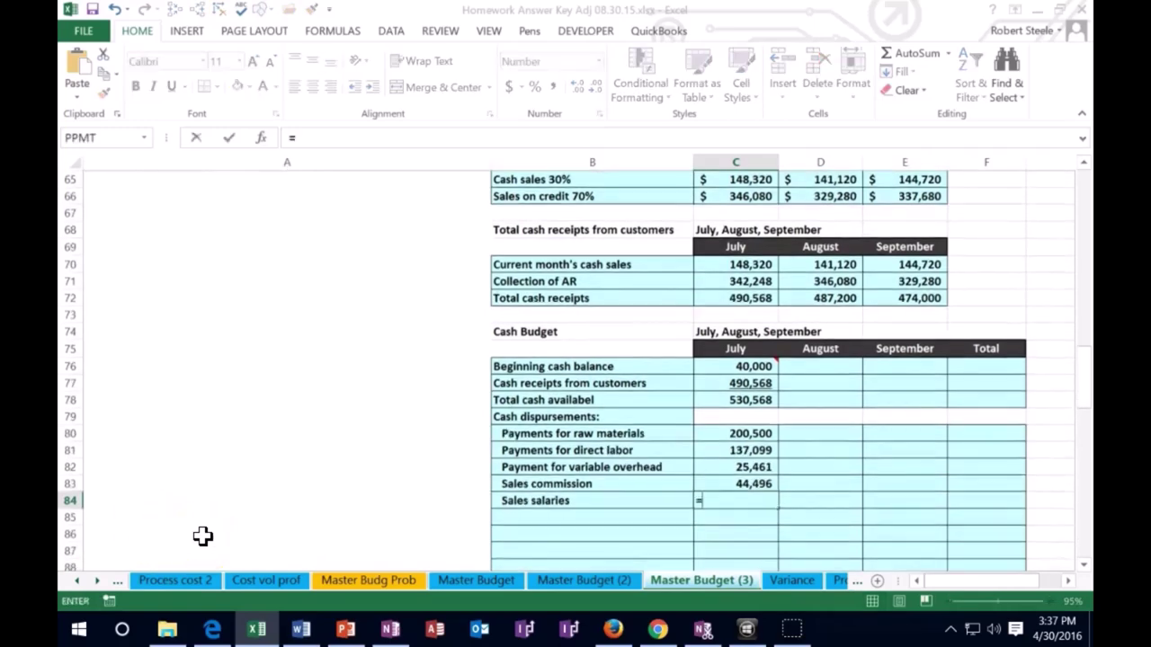
scroll(441, 387, "up", 4)
scroll(434, 405, "up", 3)
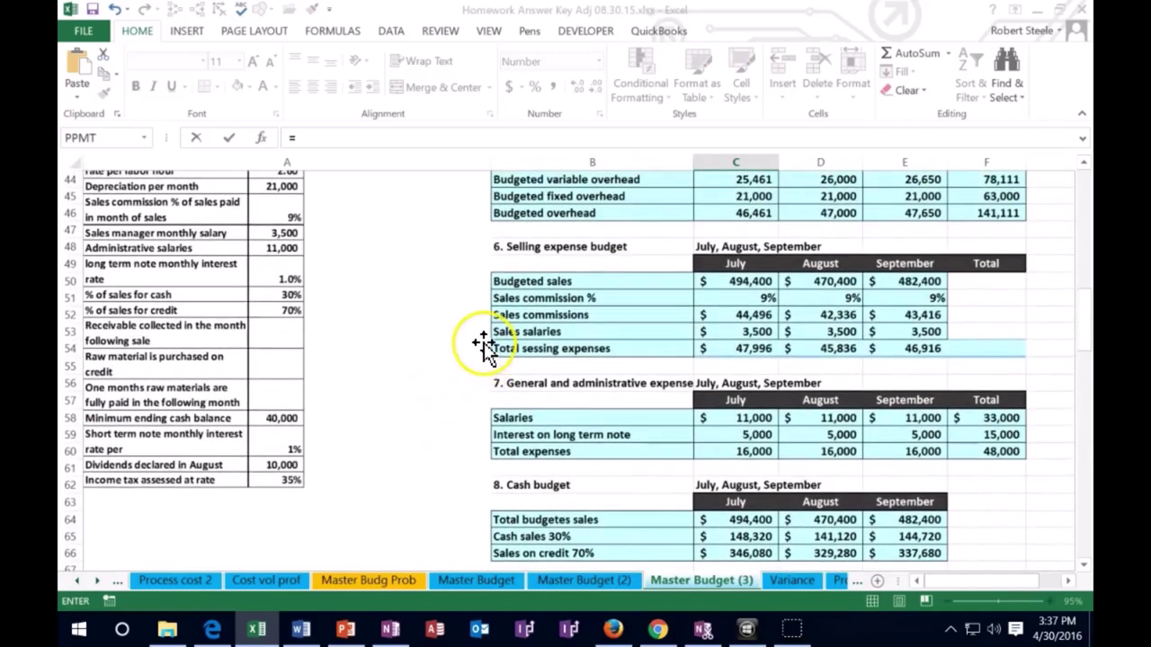
left_click(719, 331)
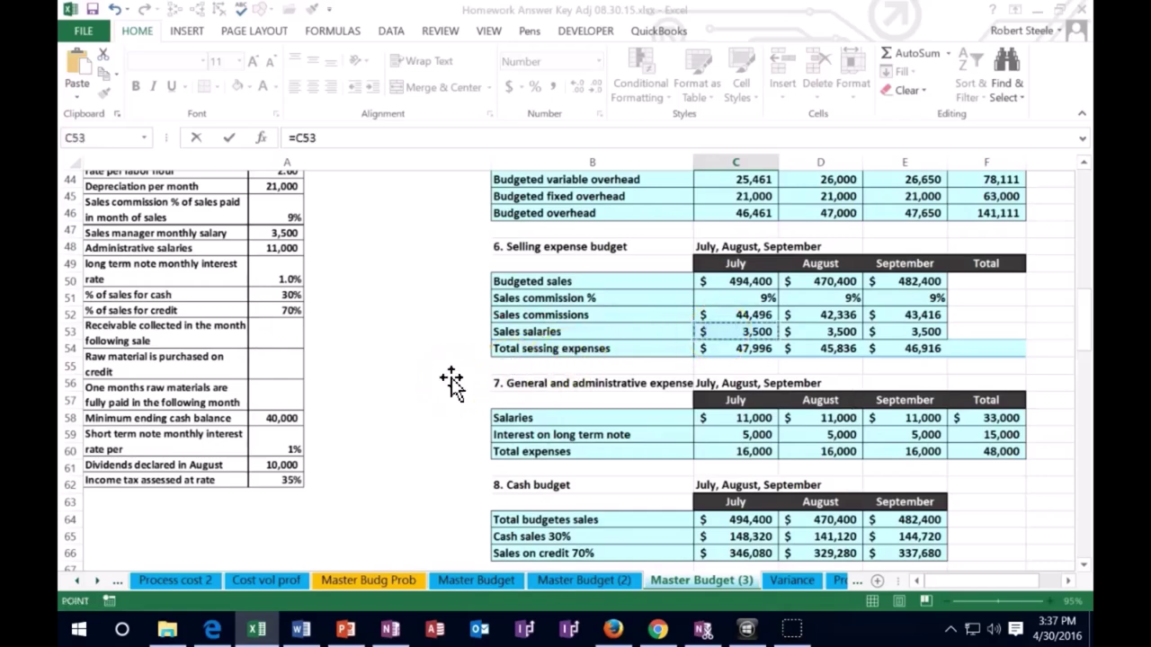
key("Return")
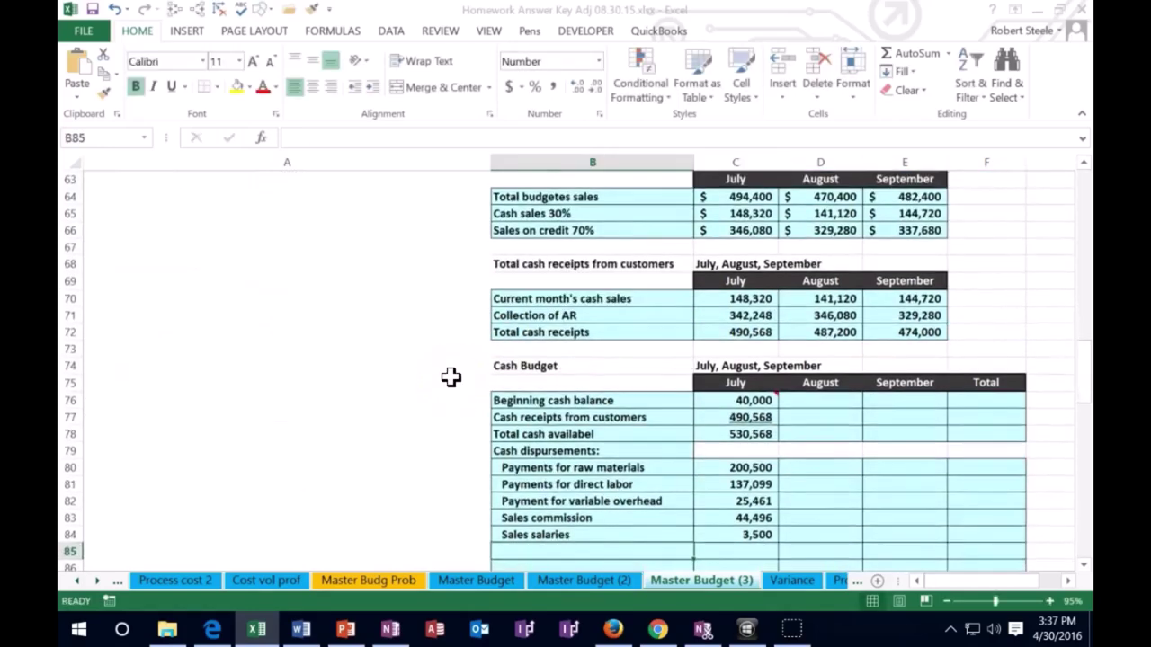
Step: Add the row "General & admin. Salaries" in B85 and link its July cell to the general and administrative salaries with =C58
key("Up")
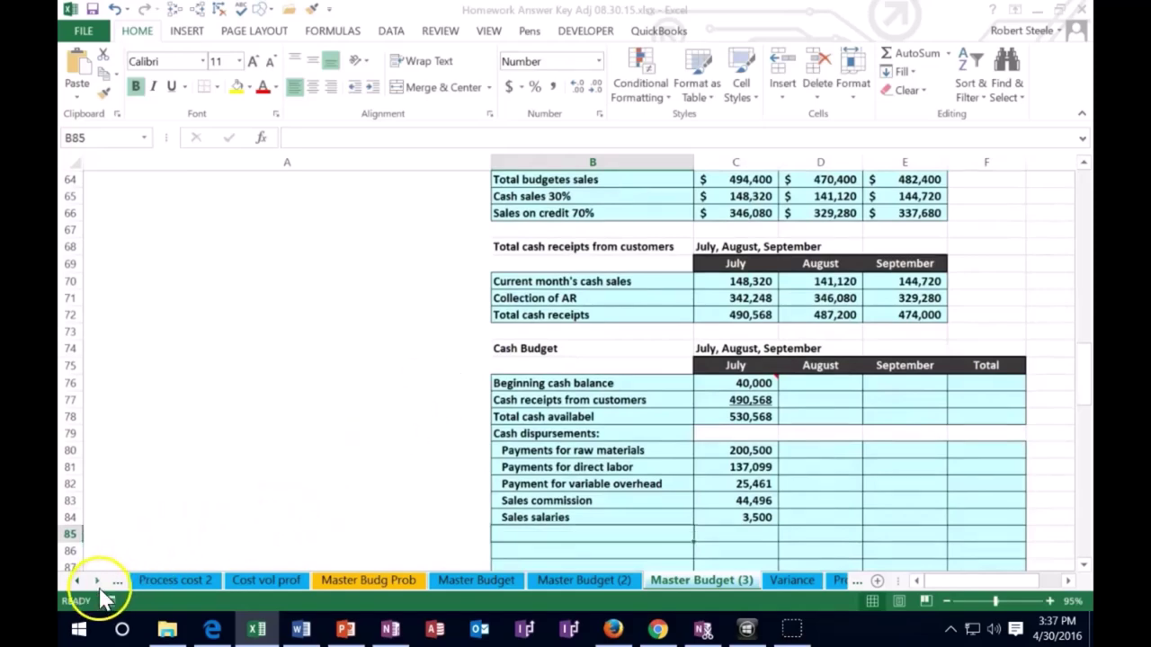
type("General & admin. Salaries")
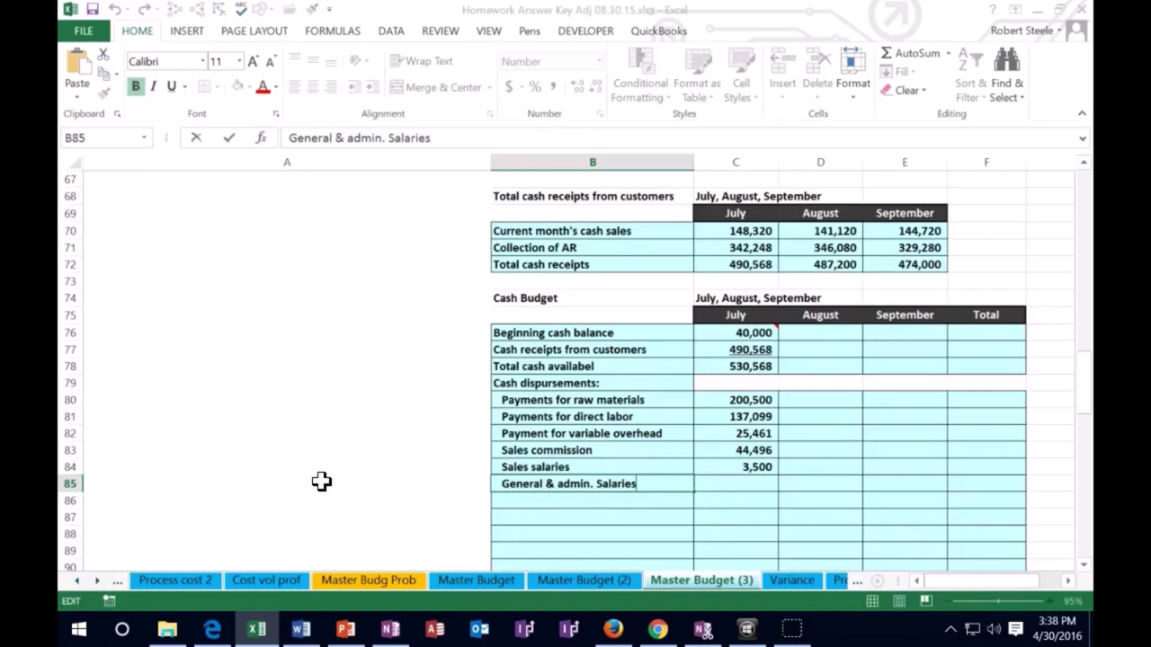
key("Tab")
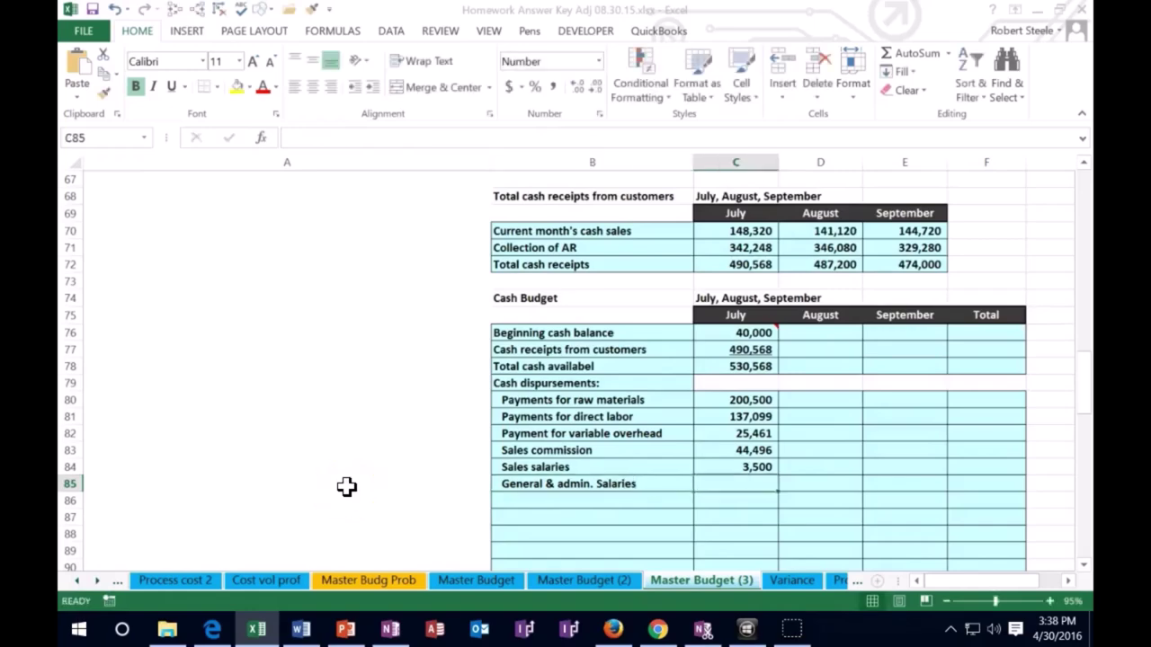
type("=")
scroll(366, 484, "up", 4)
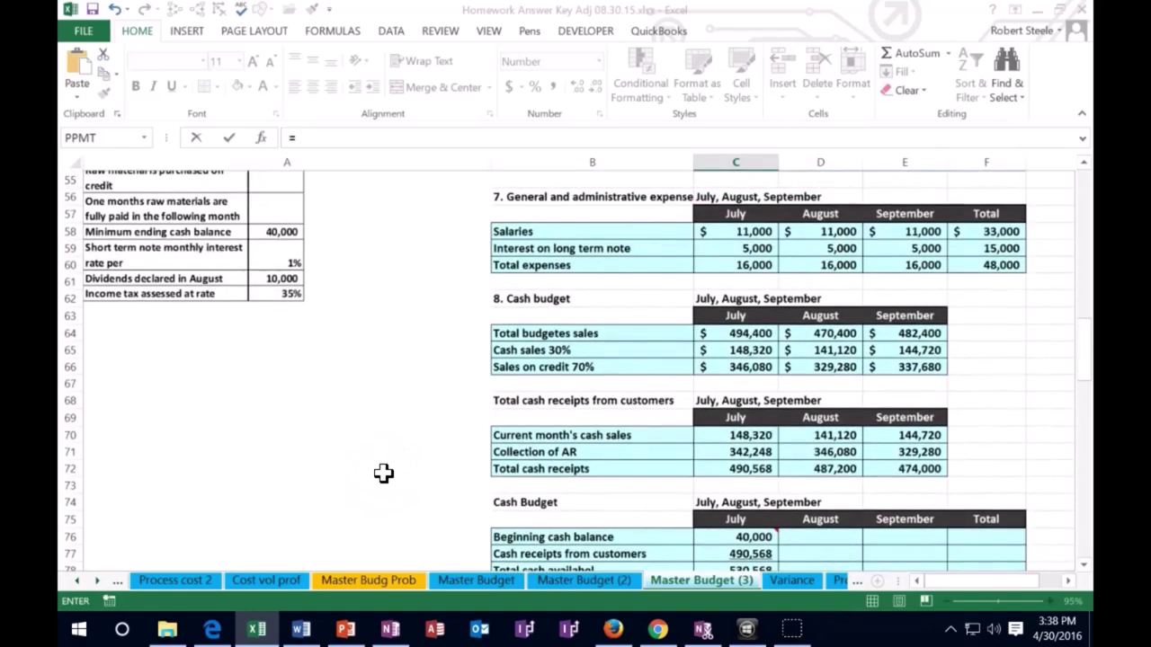
left_click(717, 232)
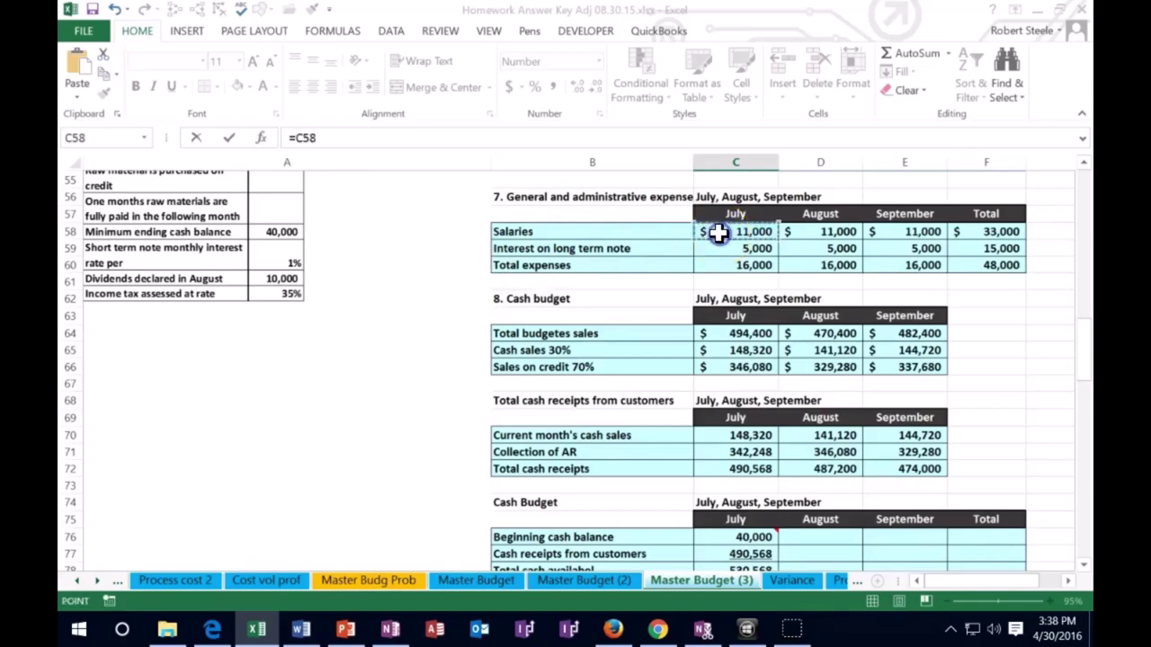
key("Return")
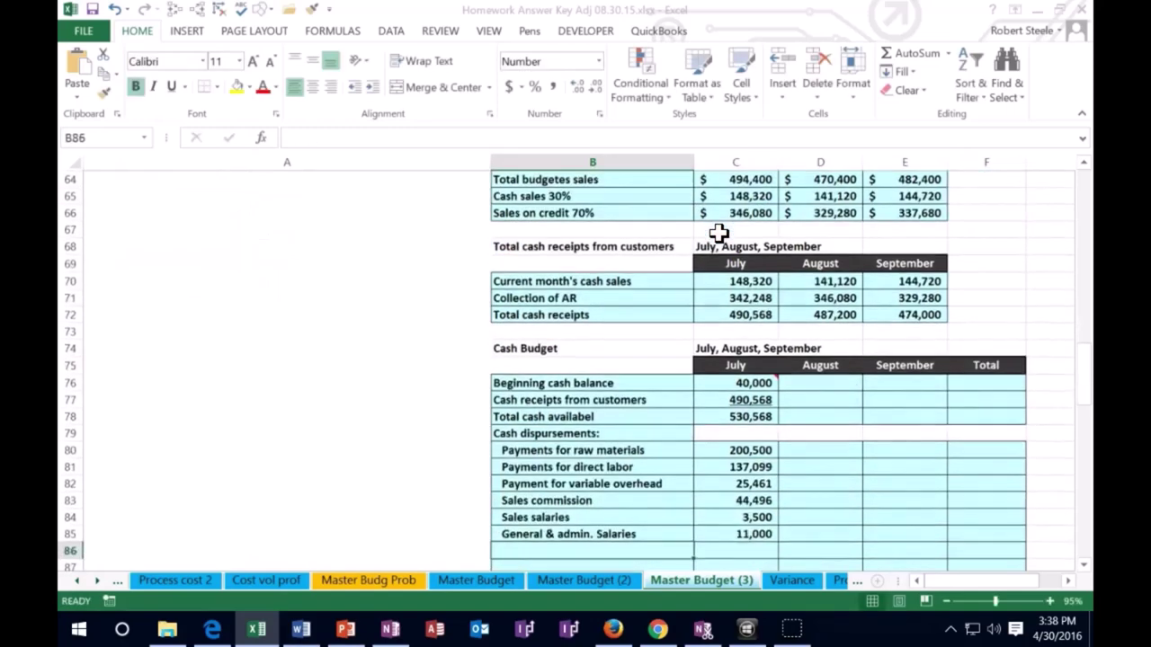
Step: Add the row "Dividends" in B86 after checking the assumptions list, and enter 0 for July
scroll(619, 391, "down", 1)
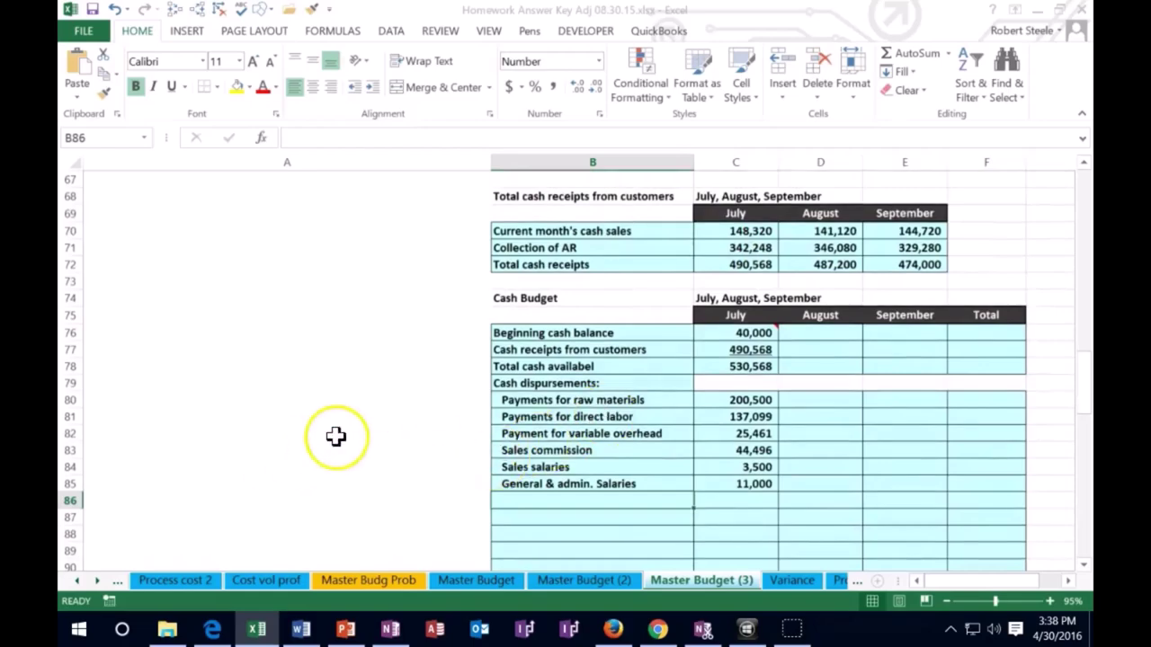
scroll(334, 435, "up", 6)
scroll(334, 436, "up", 4)
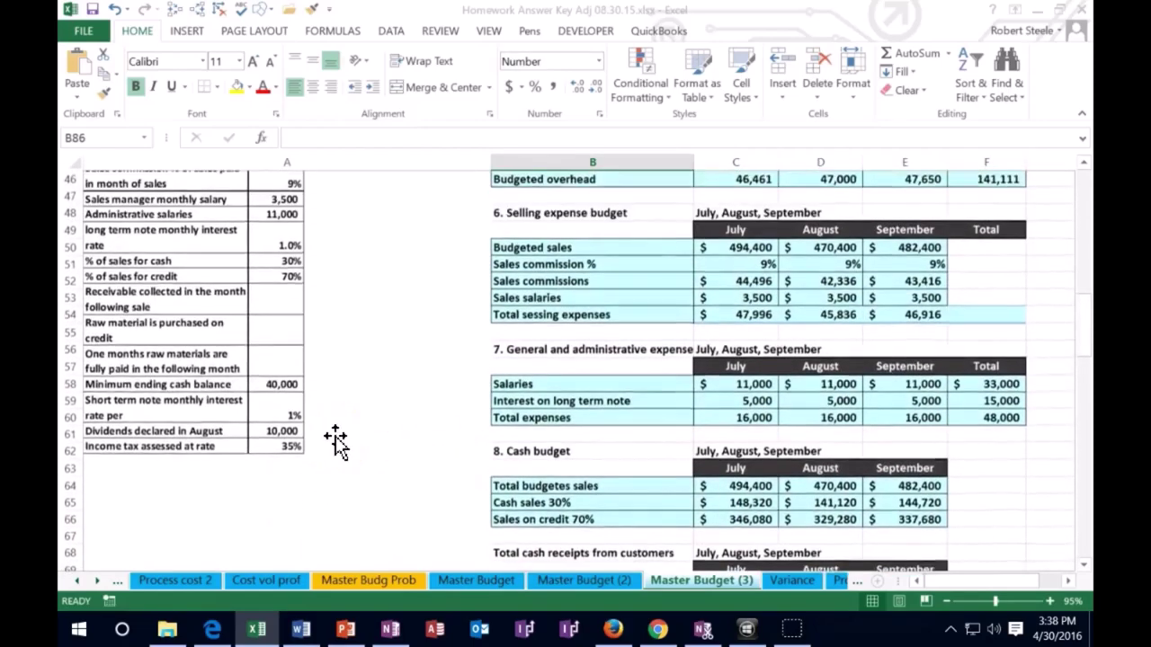
scroll(336, 440, "up", 3)
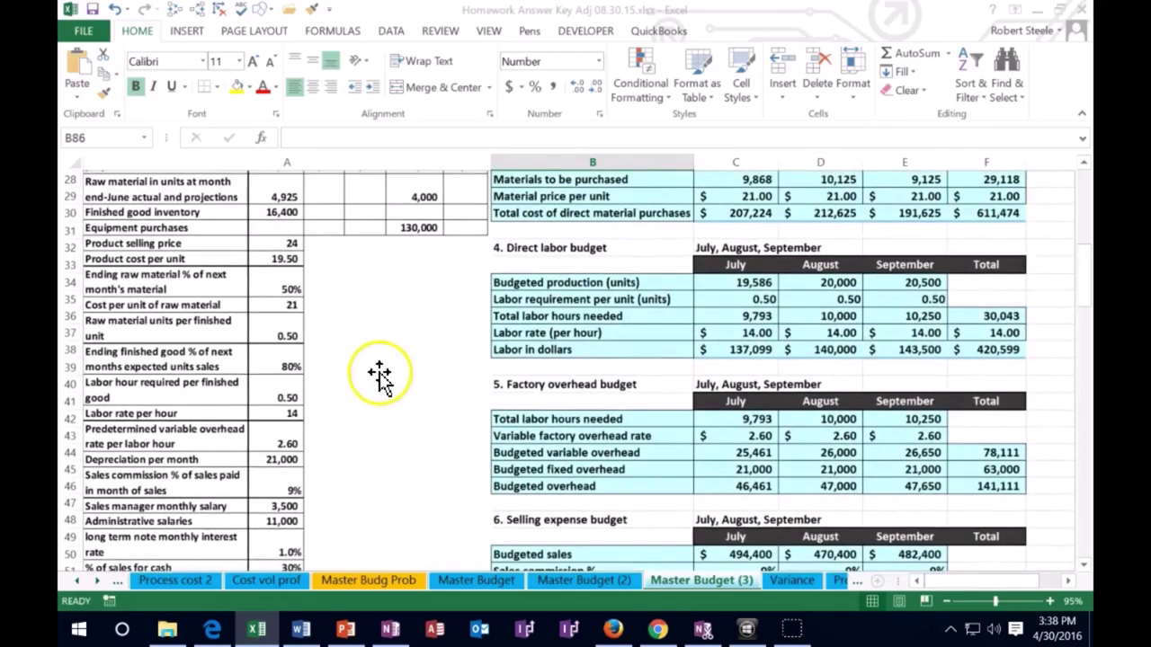
scroll(378, 413, "down", 1)
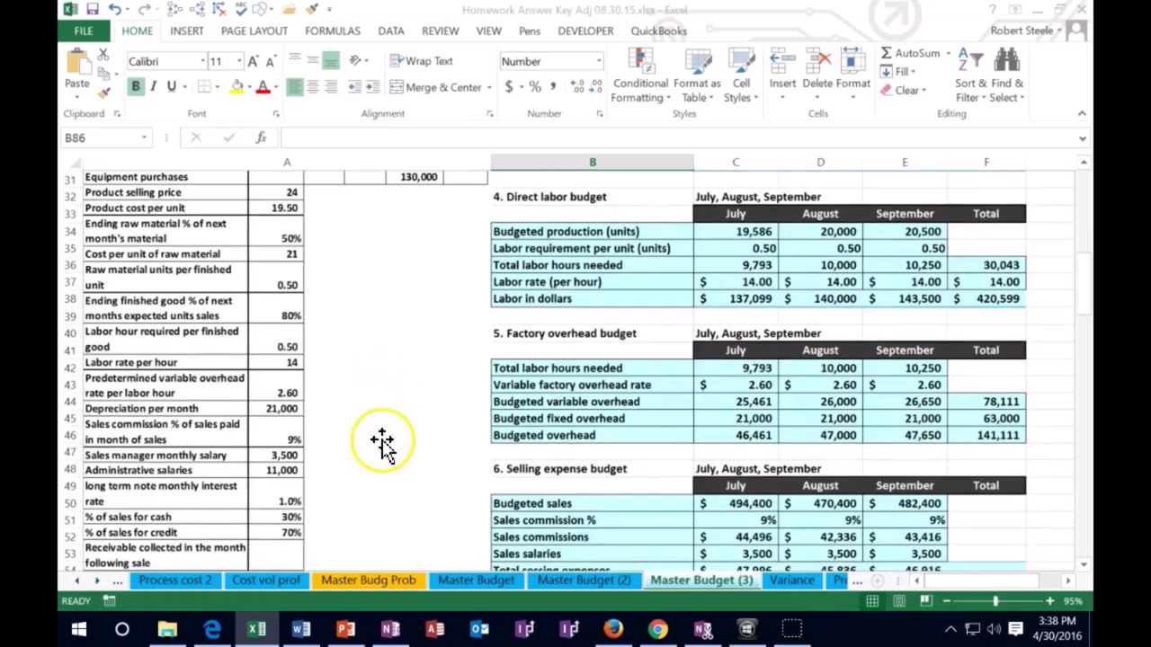
scroll(383, 443, "down", 3)
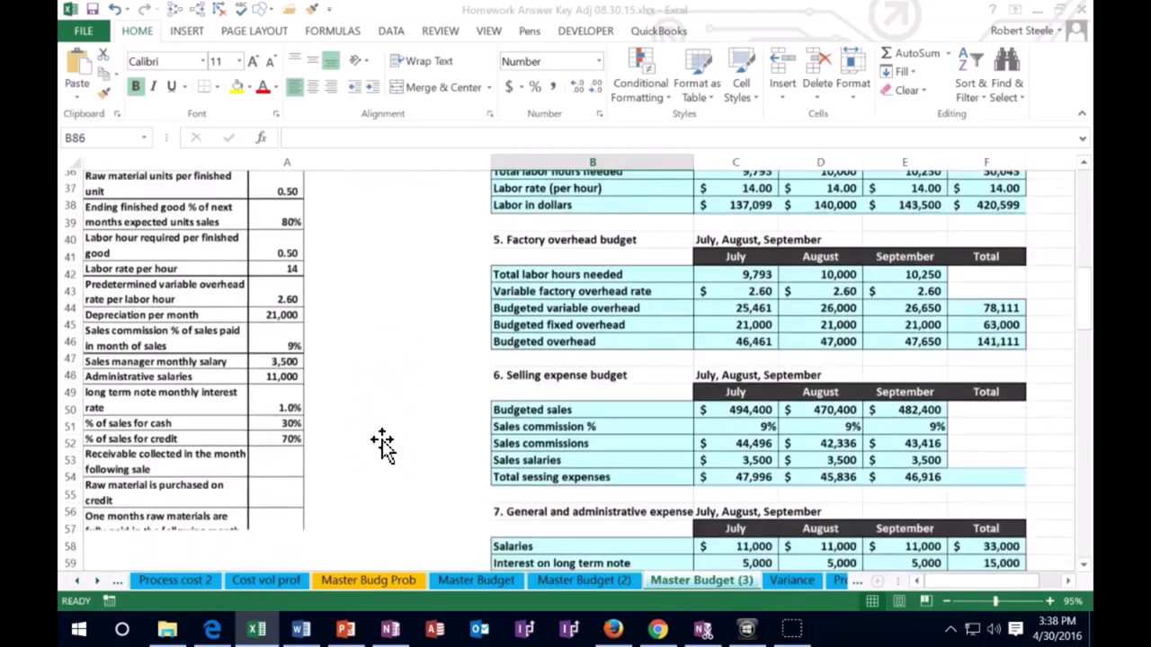
scroll(382, 442, "down", 1)
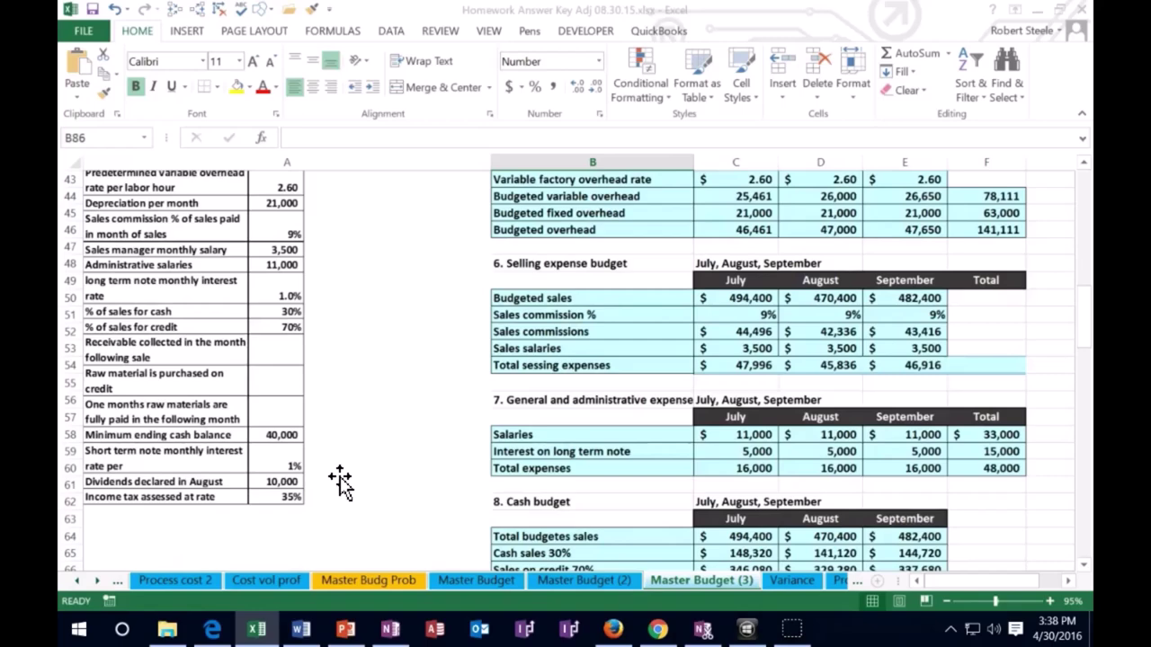
scroll(411, 480, "down", 9)
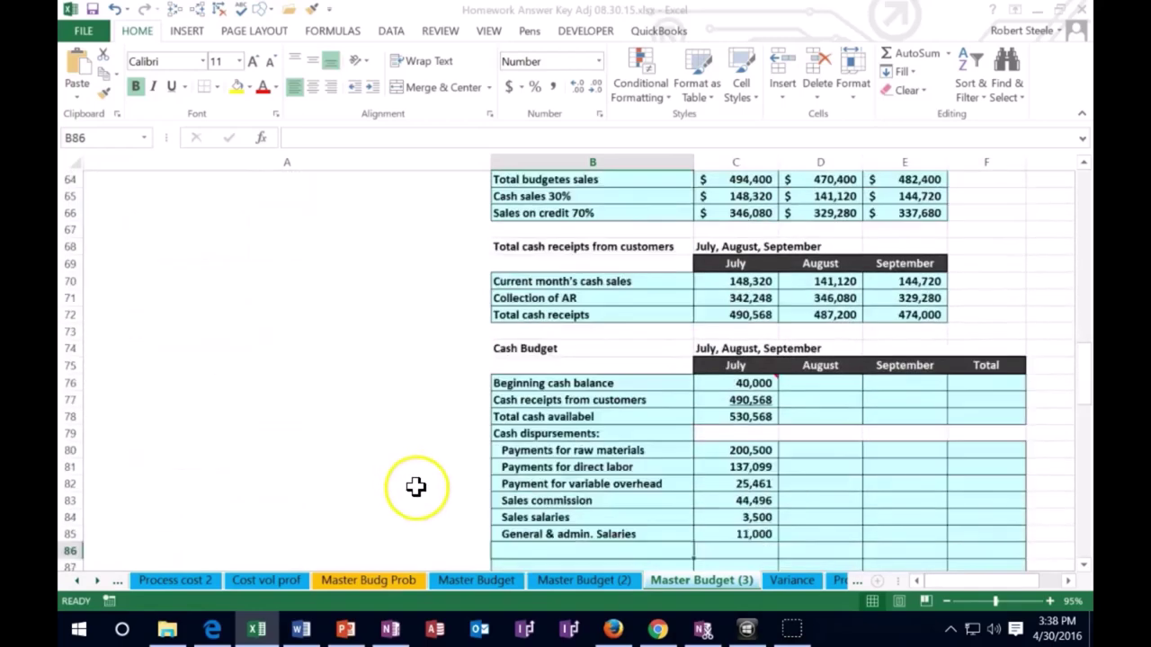
type("Dividends")
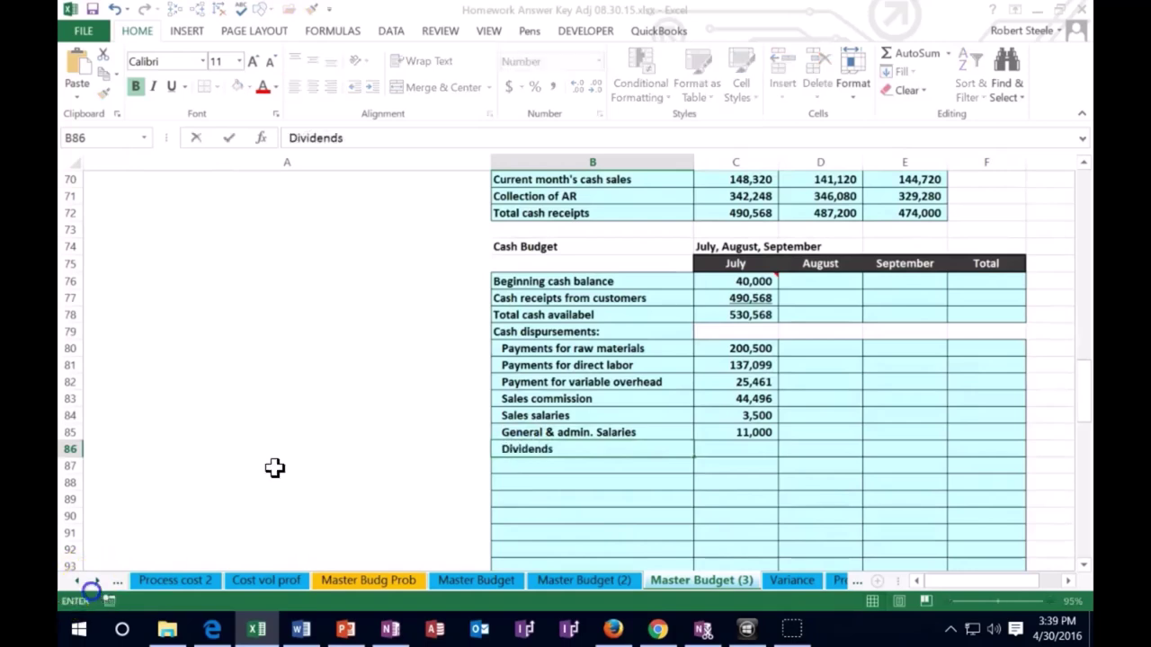
key("Tab")
type("0")
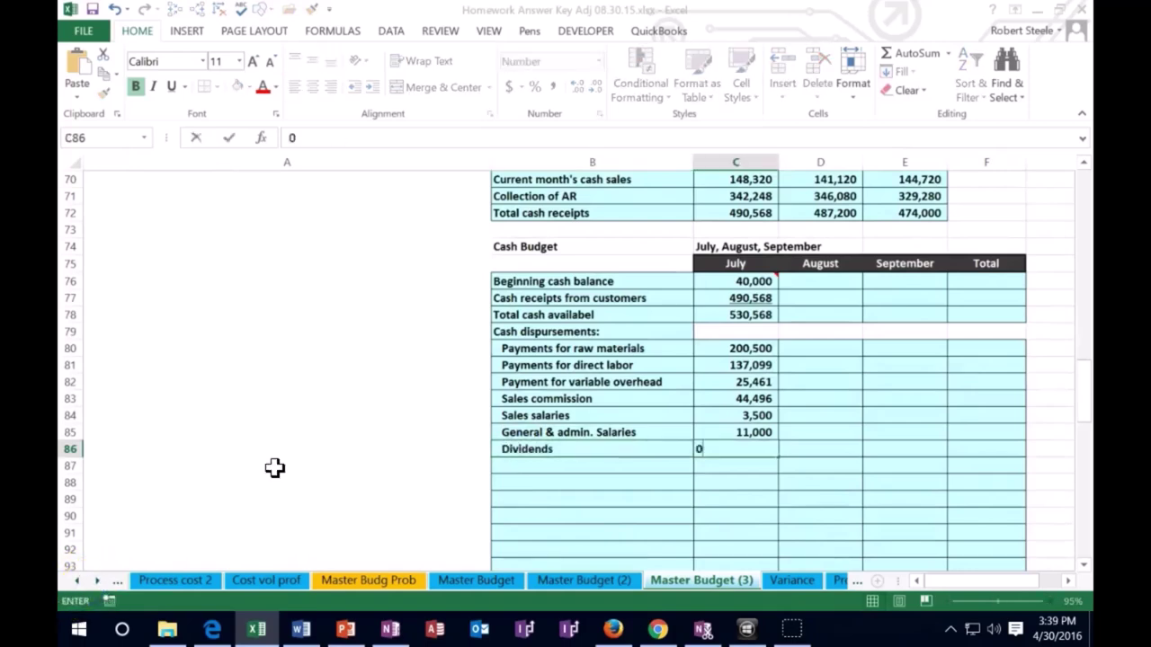
key("Tab")
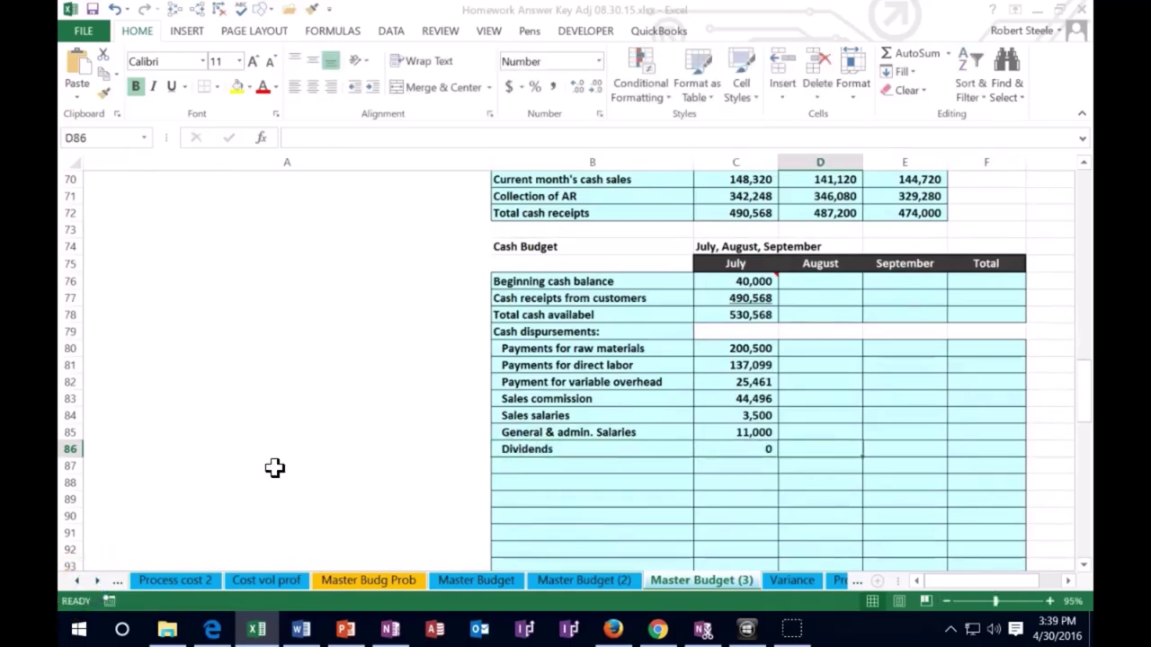
Step: Enter dividends of 10,000 for August in D86 and 0 for September in E86
type("10,")
type("0000")
key("Tab")
type("0")
key("Return")
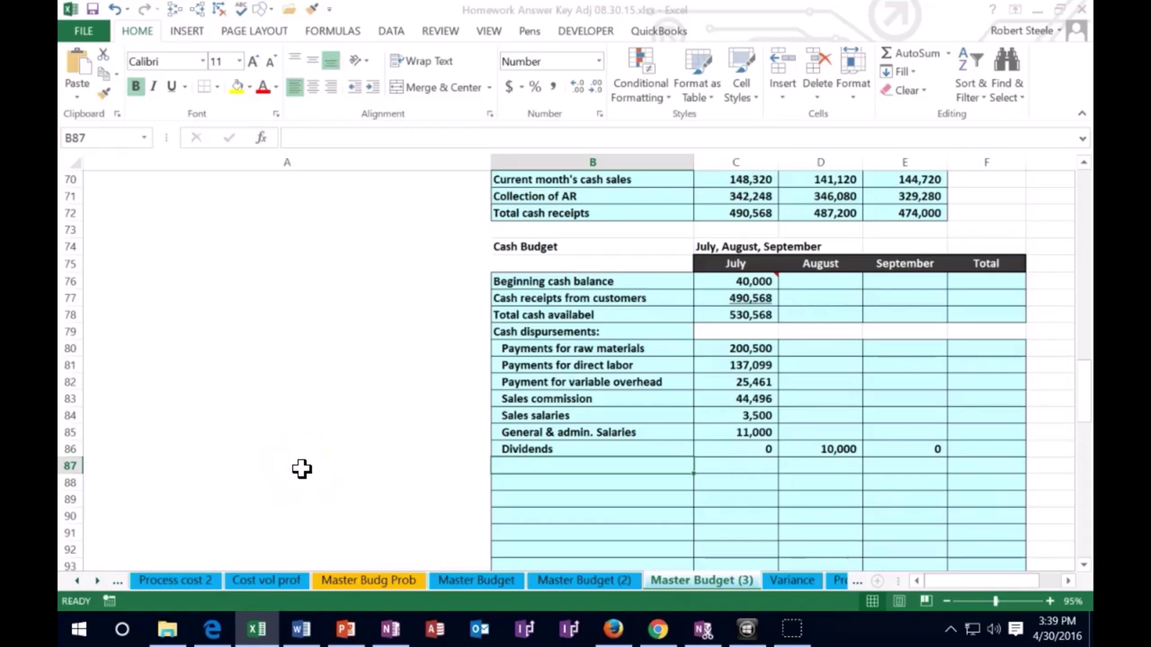
Step: Add the row "Short term loan interest" in B87 and calculate July's interest from the short-term note payable with =12000*.01
type("Short term loan interest")
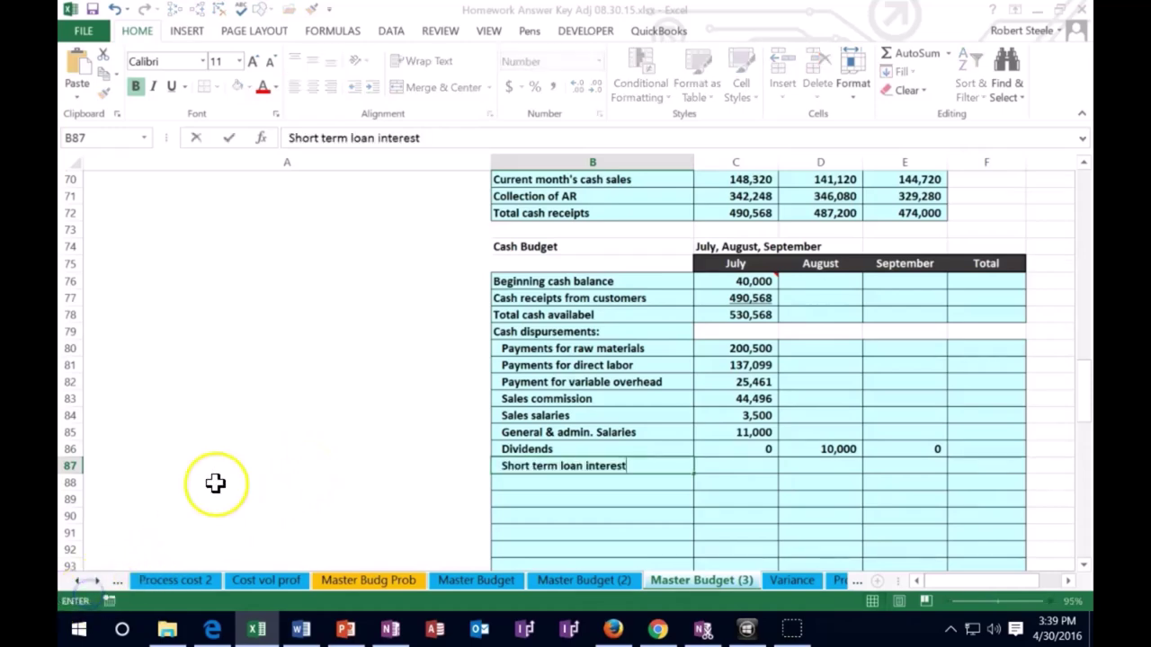
scroll(219, 485, "up", 7)
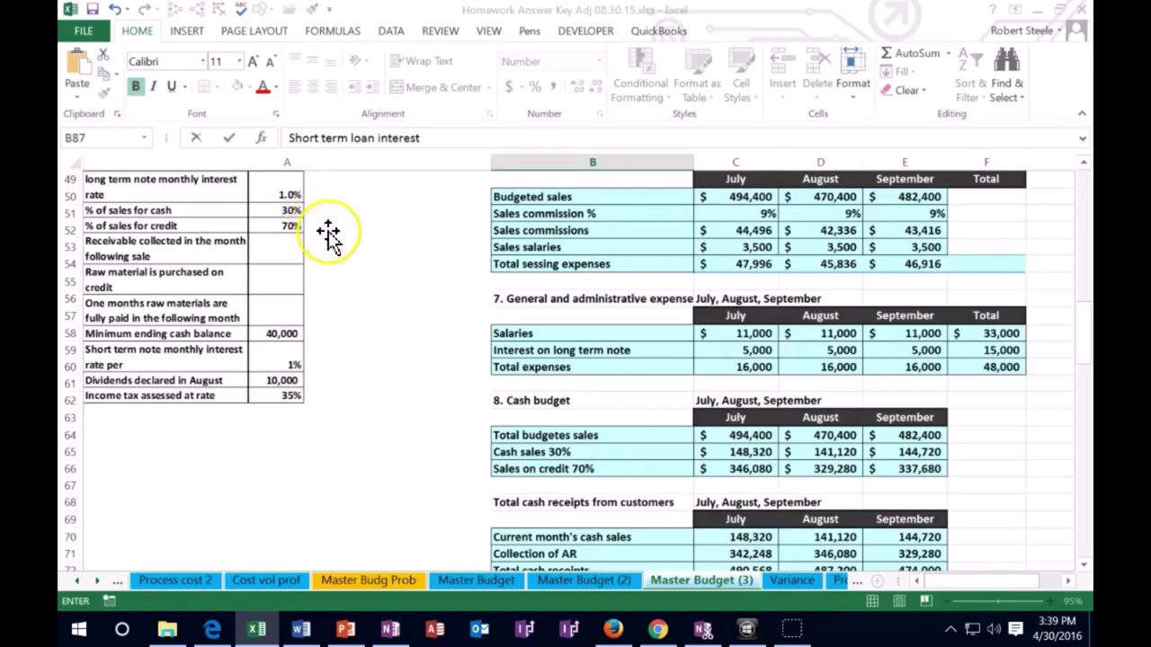
scroll(380, 418, "up", 5)
scroll(382, 432, "up", 10)
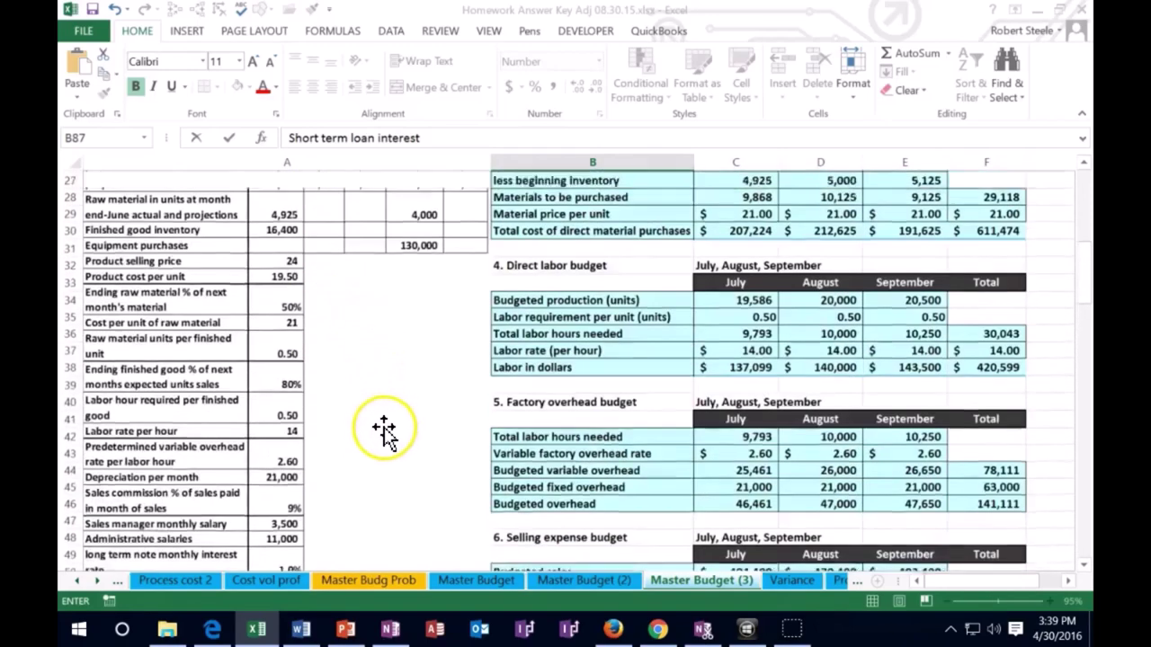
scroll(384, 433, "up", 2)
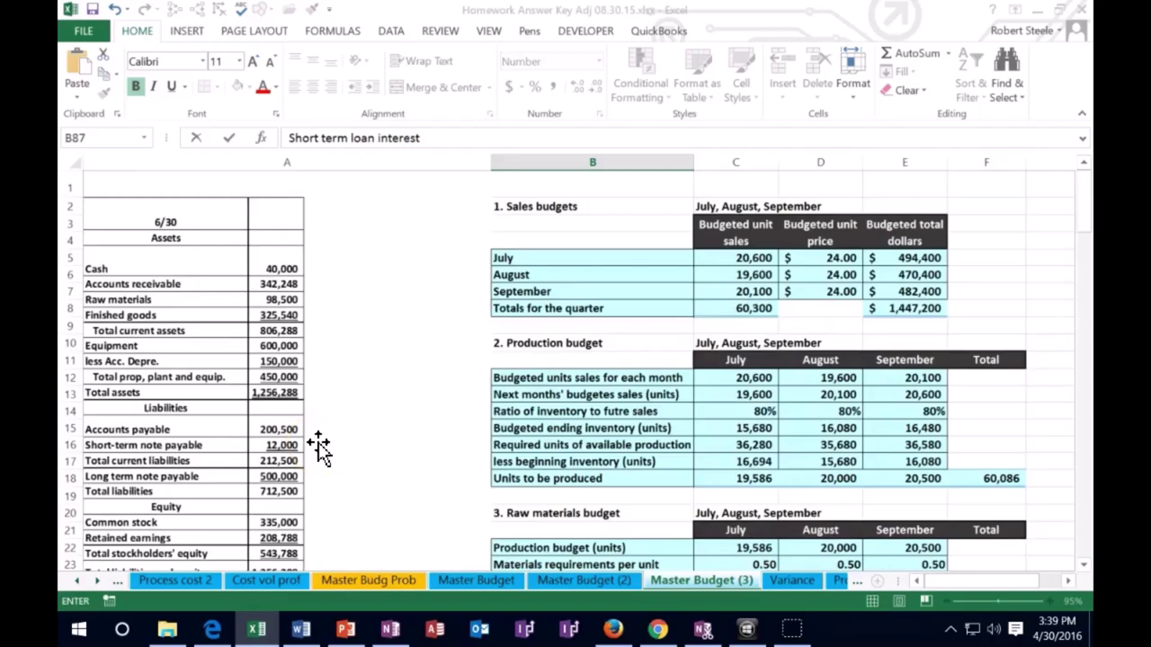
scroll(324, 445, "down", 19)
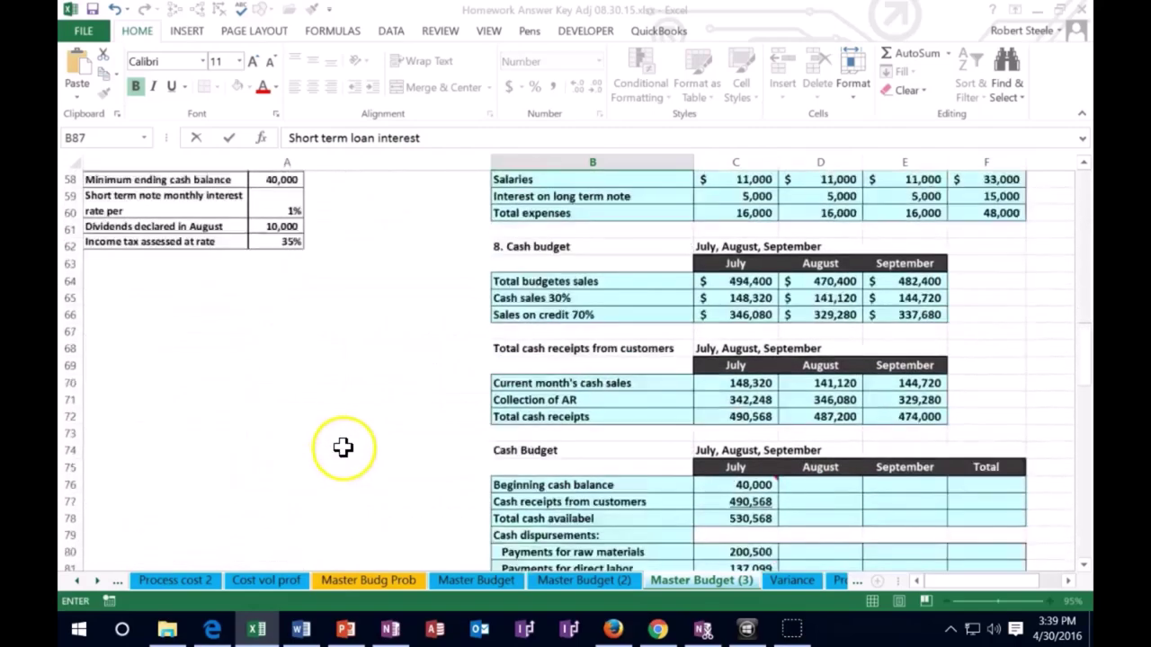
scroll(343, 447, "down", 4)
left_click(727, 465)
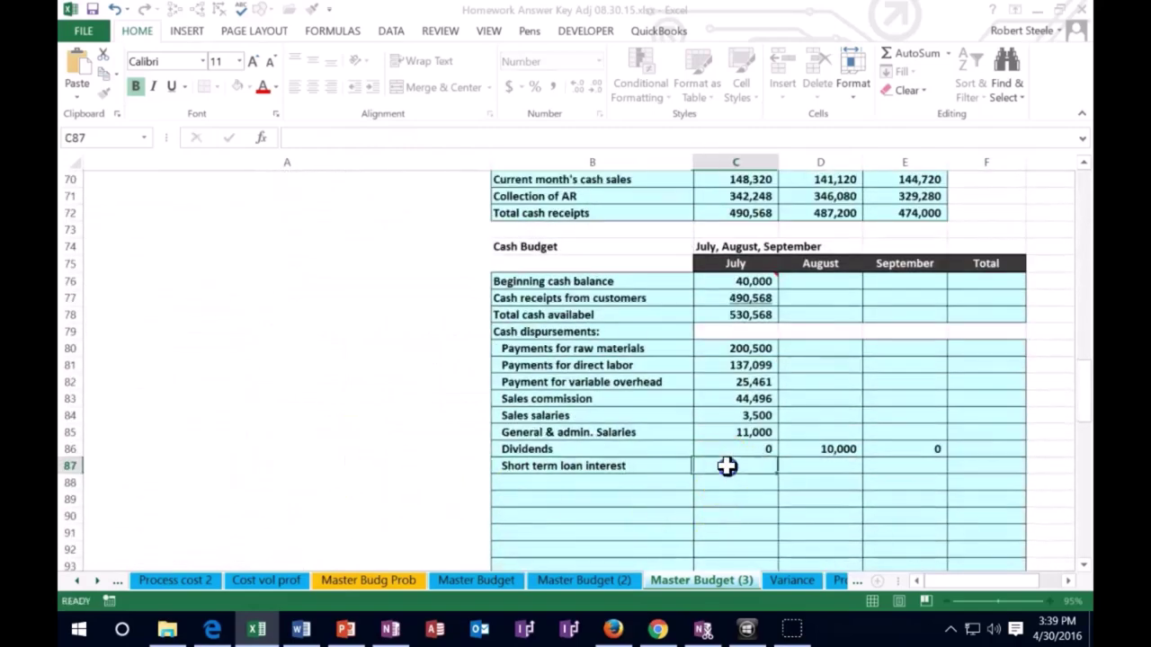
type("=")
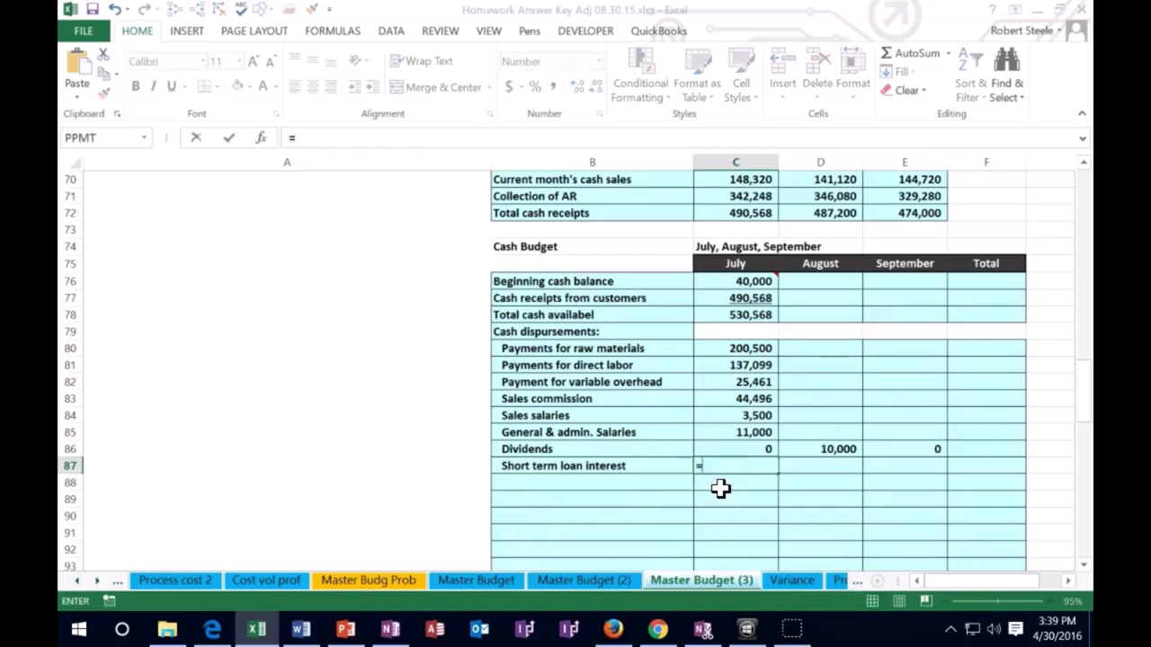
type("12000*.01")
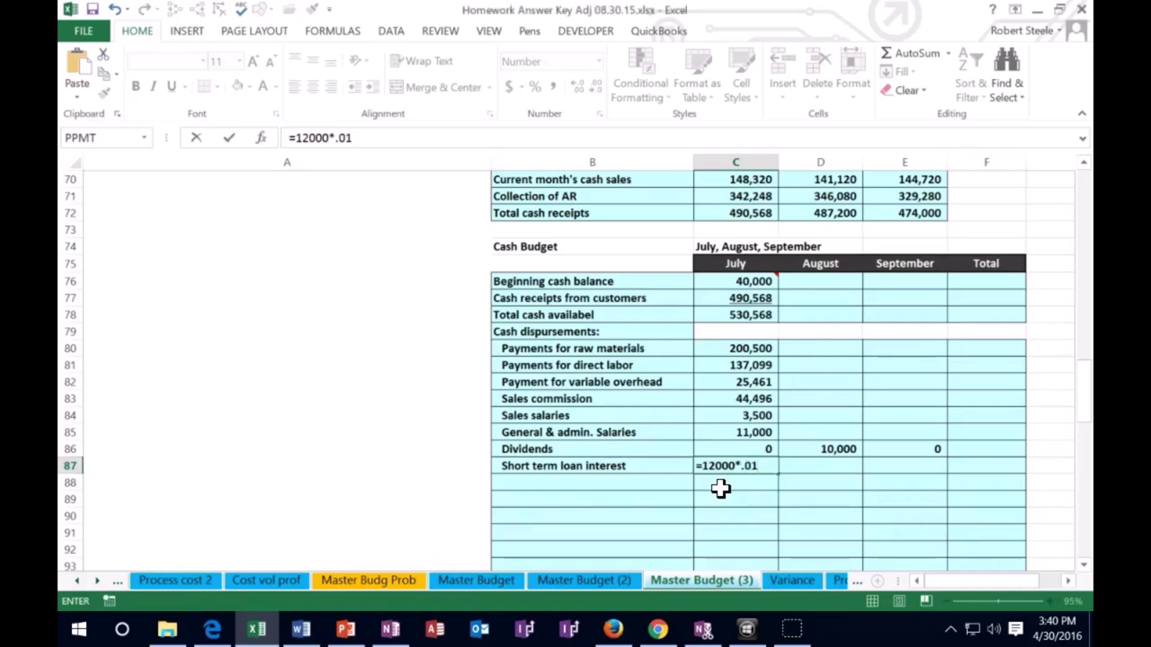
key("Return")
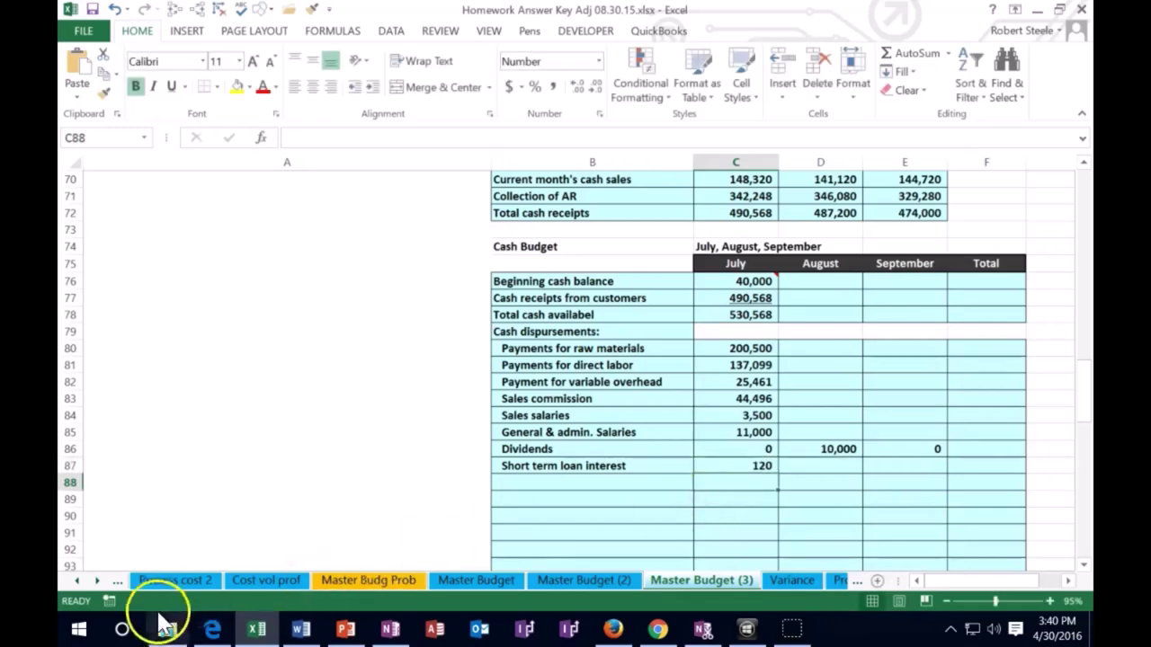
Step: Add the row "Long-term note interest" in B88 and calculate July's interest from the long term note payable with =500000*.01
scroll(306, 489, "up", 3)
scroll(307, 484, "up", 5)
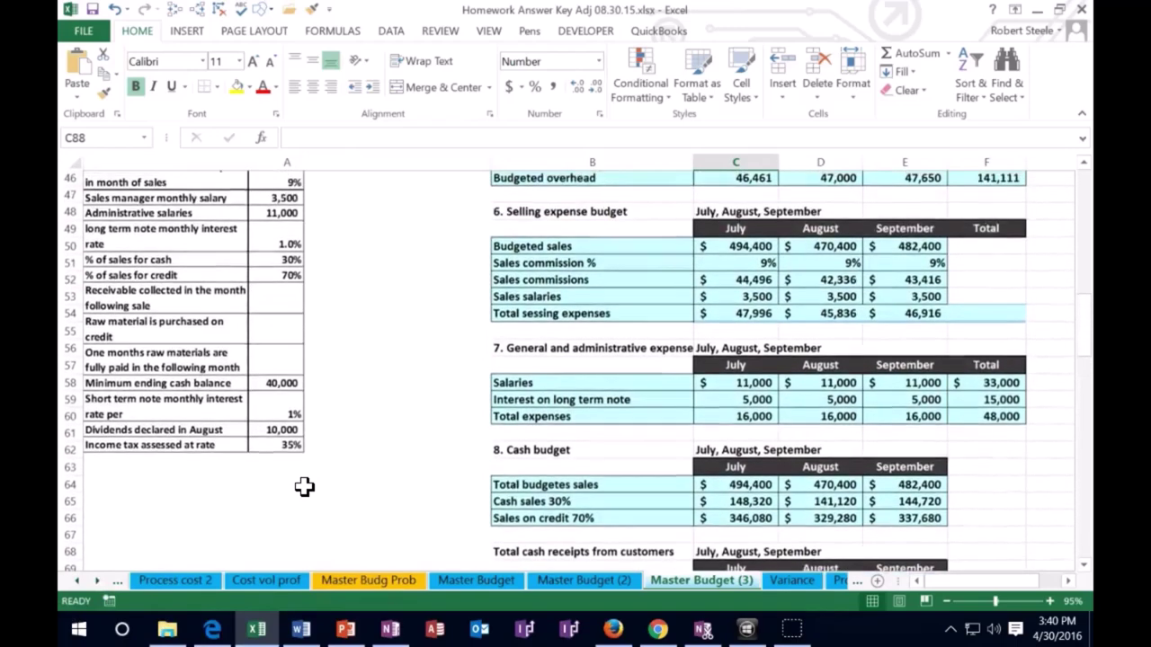
left_click(259, 388)
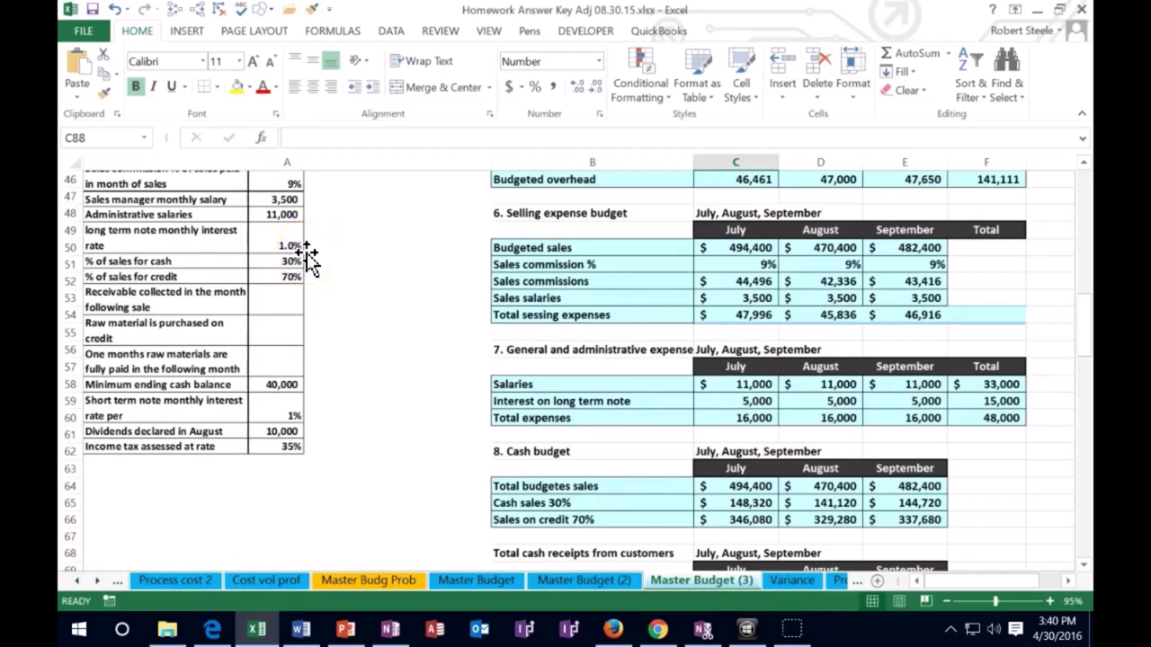
scroll(340, 301, "up", 3)
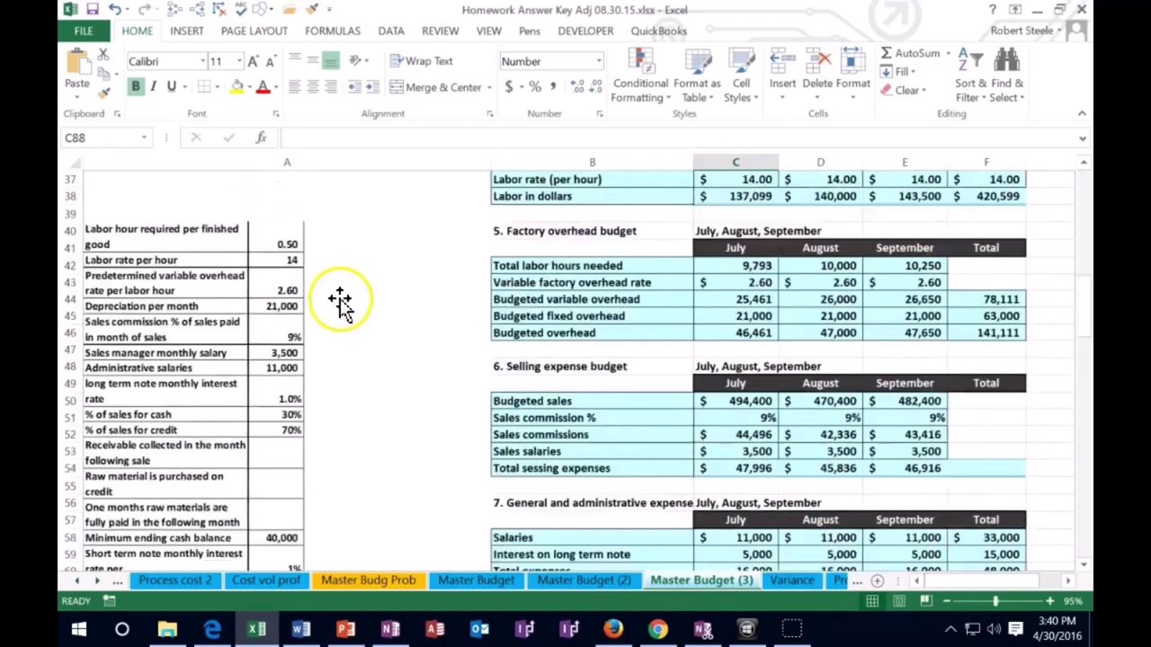
scroll(342, 305, "up", 8)
scroll(351, 325, "up", 1)
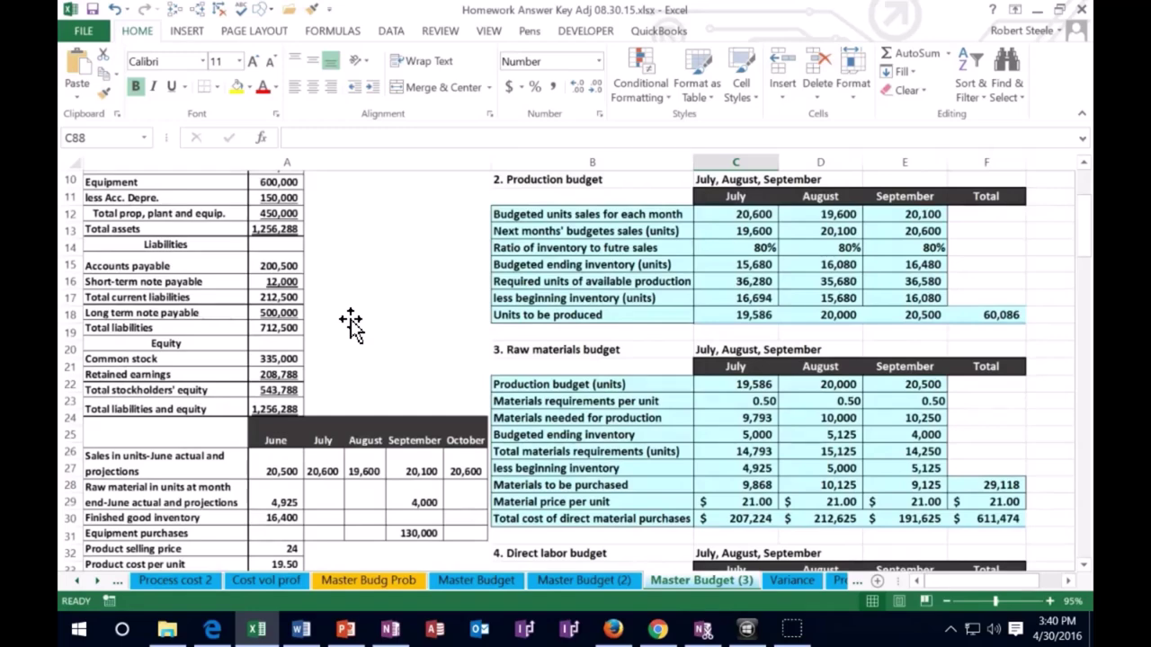
scroll(503, 386, "down", 20)
double_click(736, 432)
type("=500000")
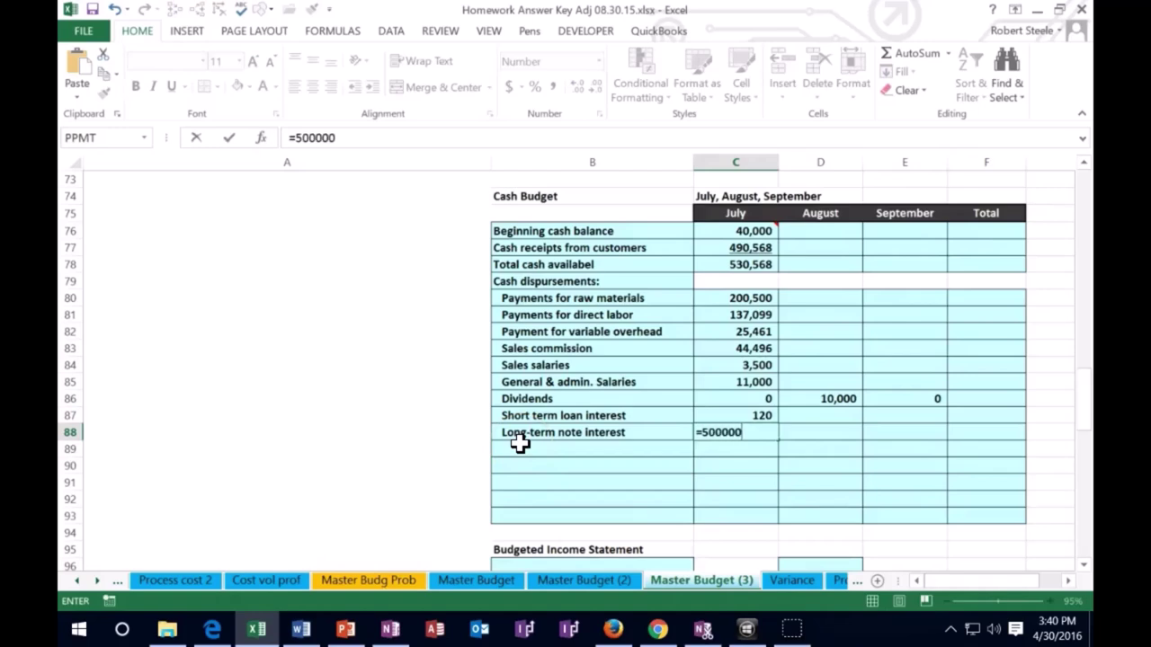
type("*.01")
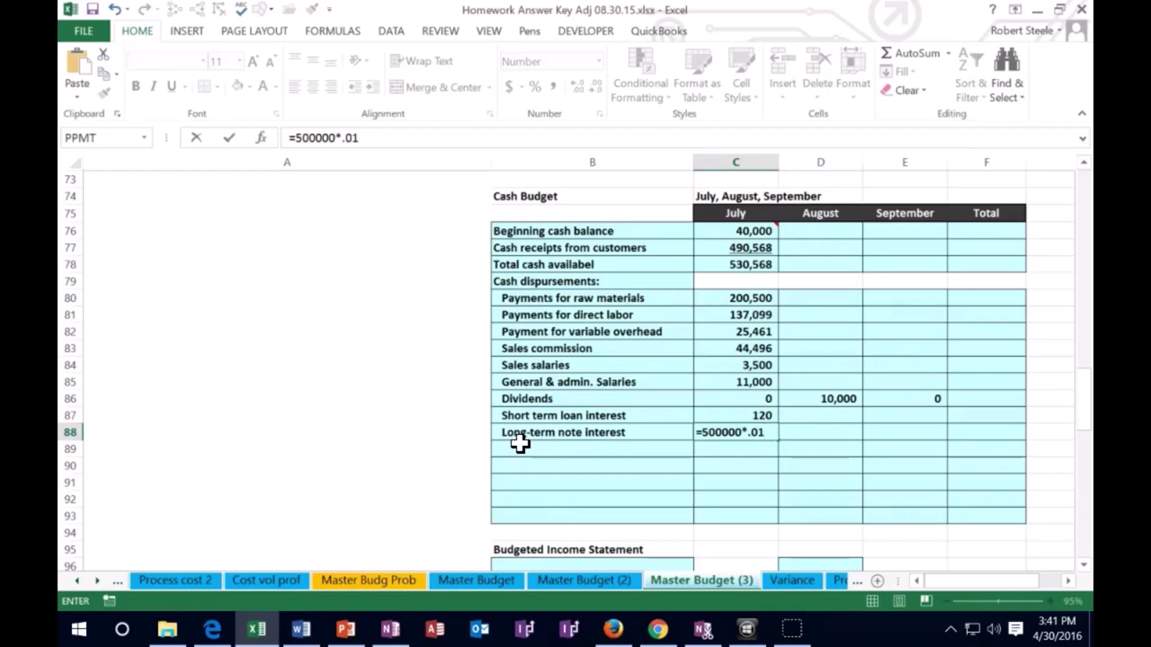
left_click(520, 444)
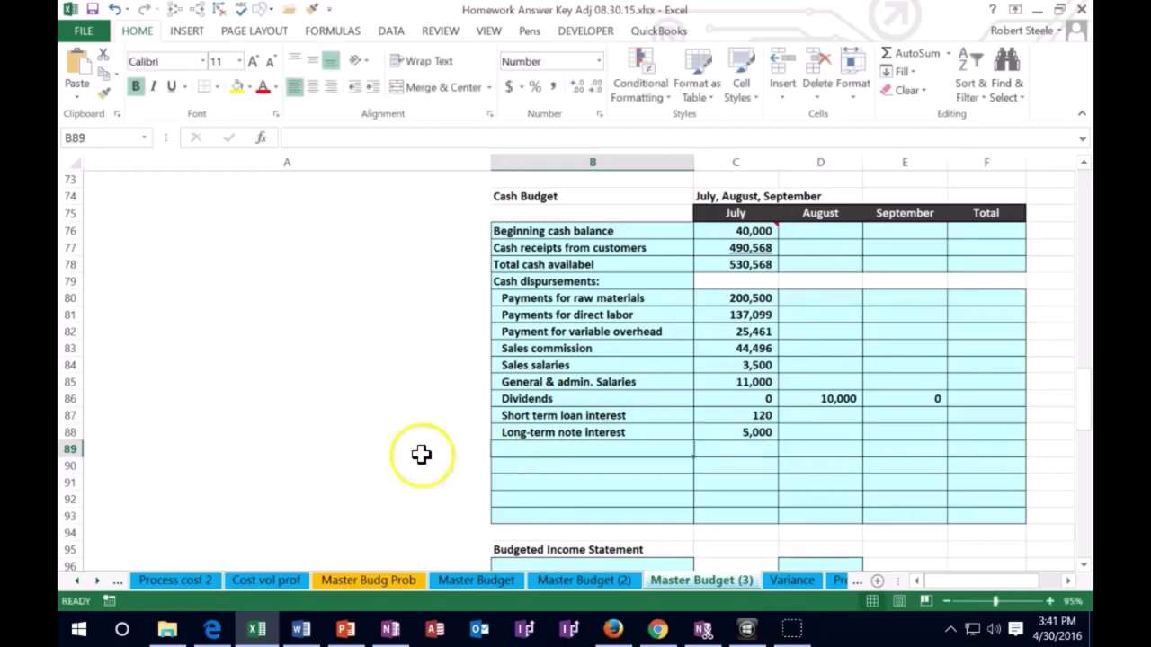
Step: Check the equipment purchases in the assumptions list and add the row "Purchase of equipment" in B89
scroll(350, 450, "up", 7)
scroll(353, 454, "up", 3)
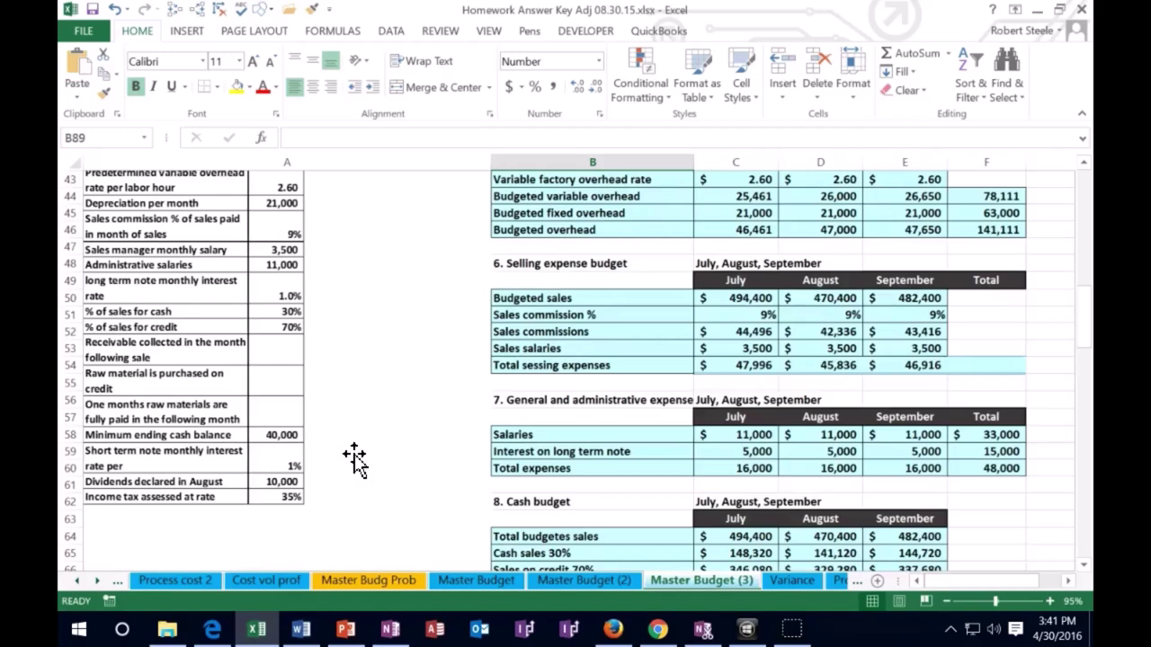
scroll(353, 459, "up", 4)
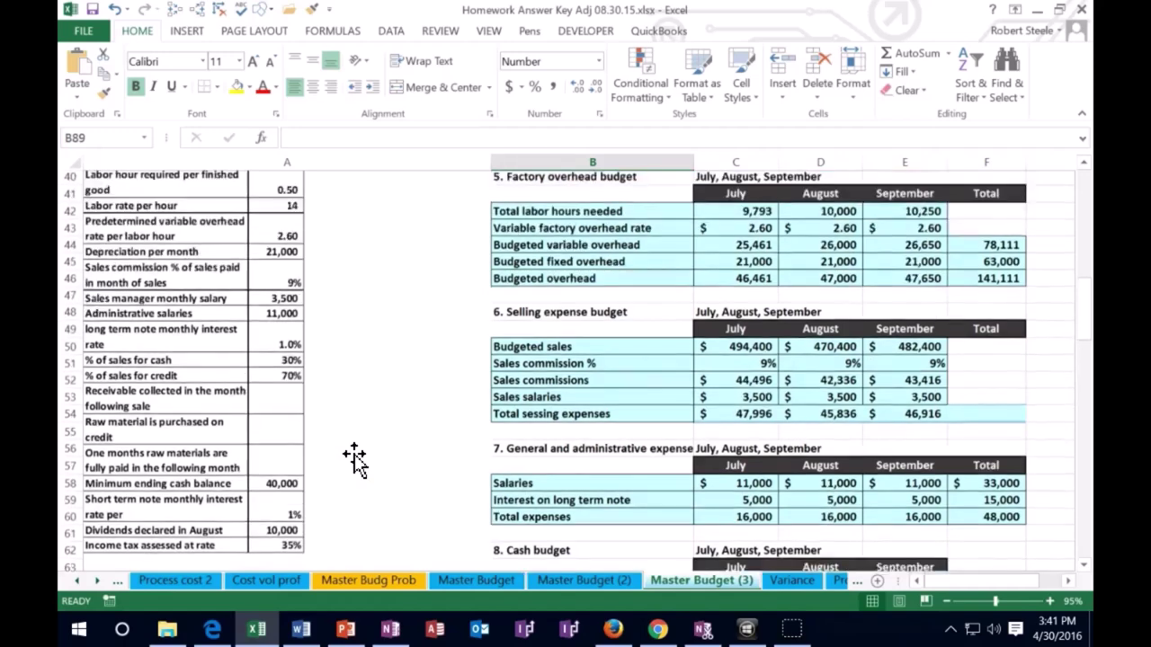
scroll(354, 459, "up", 1)
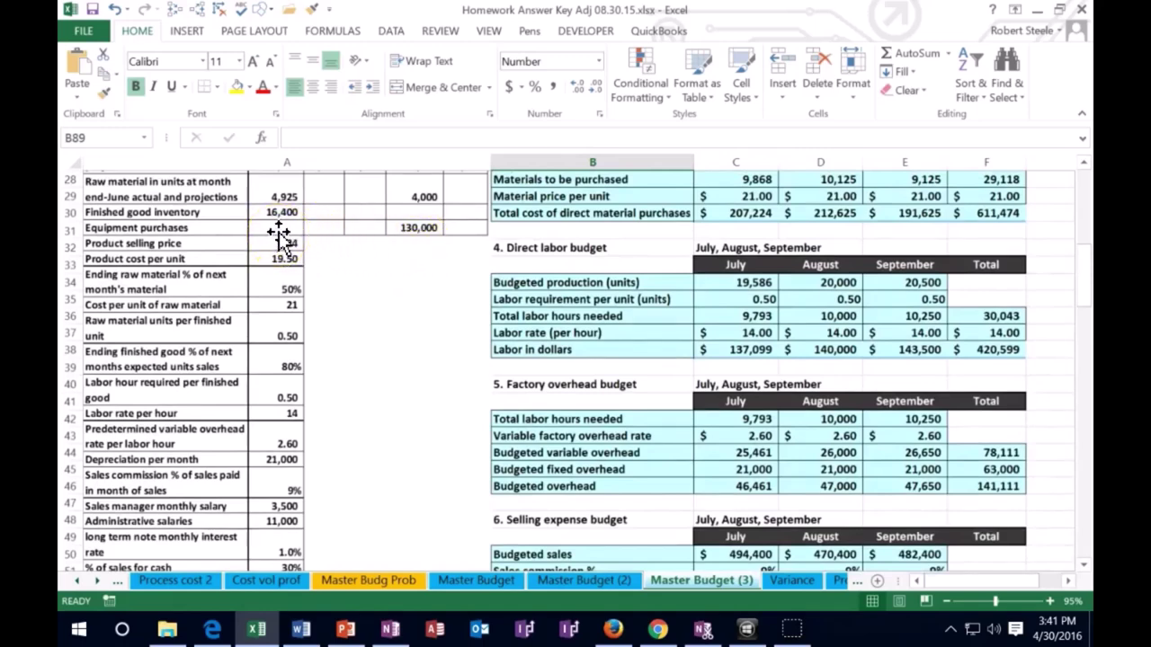
scroll(350, 288, "up", 1)
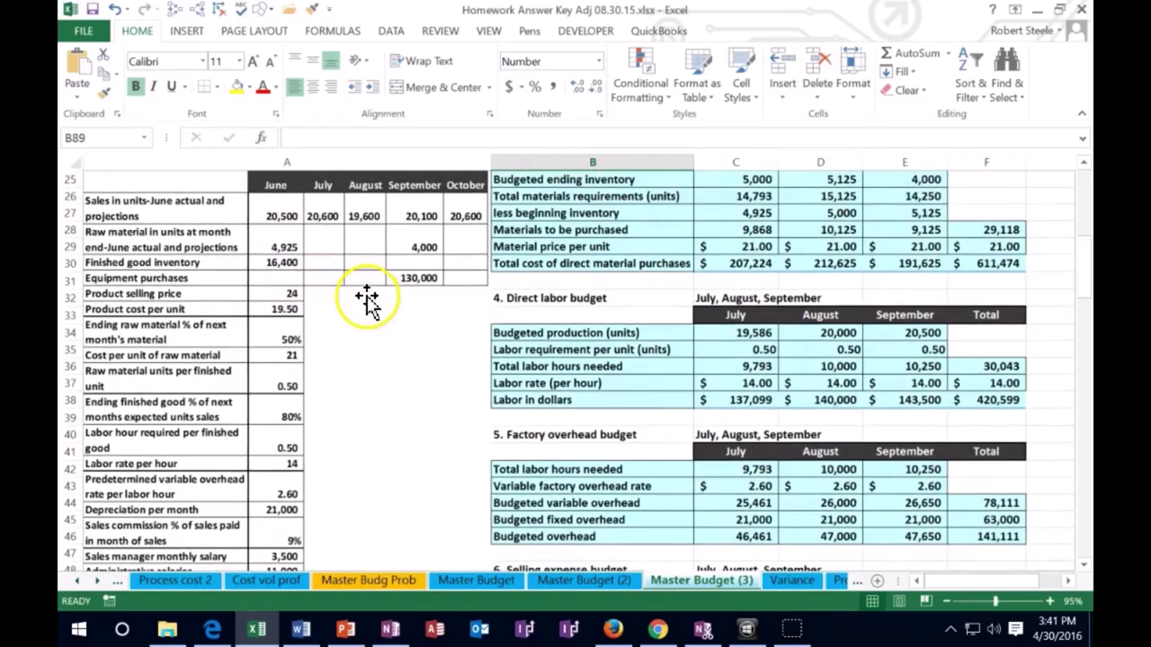
scroll(624, 453, "down", 15)
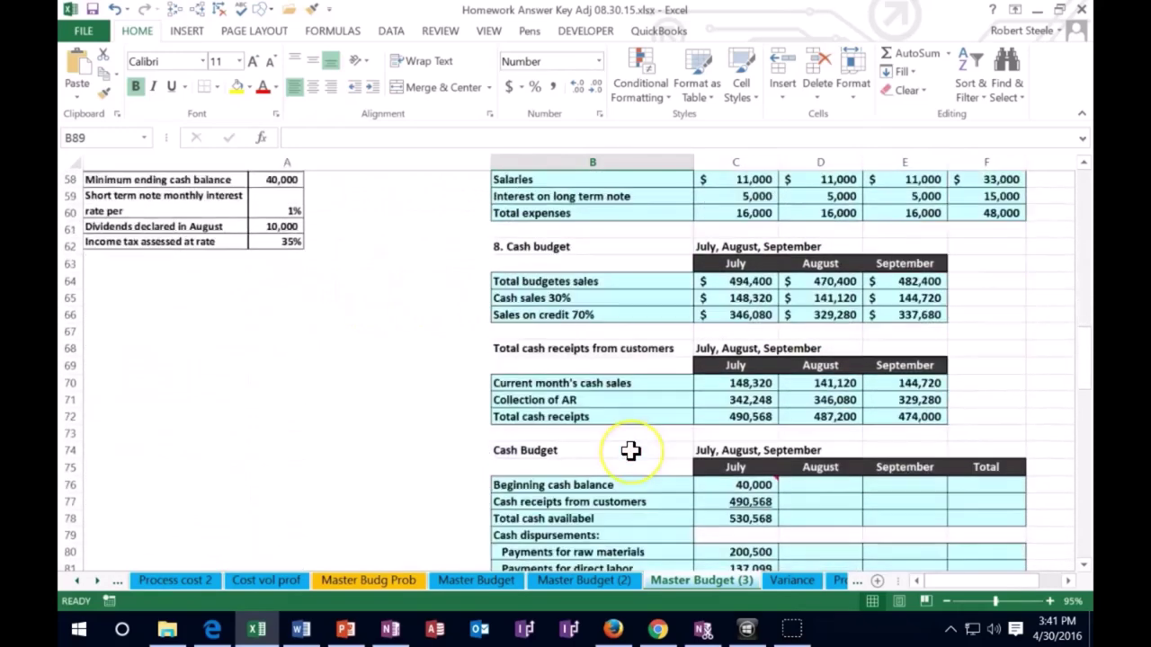
scroll(632, 450, "down", 1)
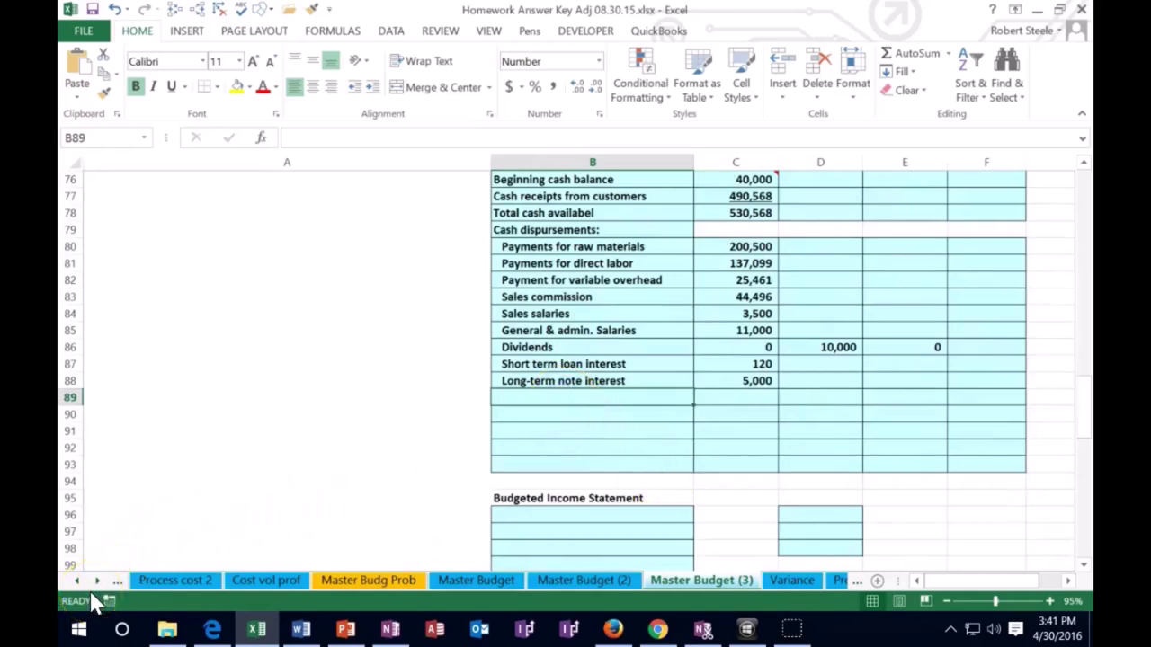
type("Purchase of equipment")
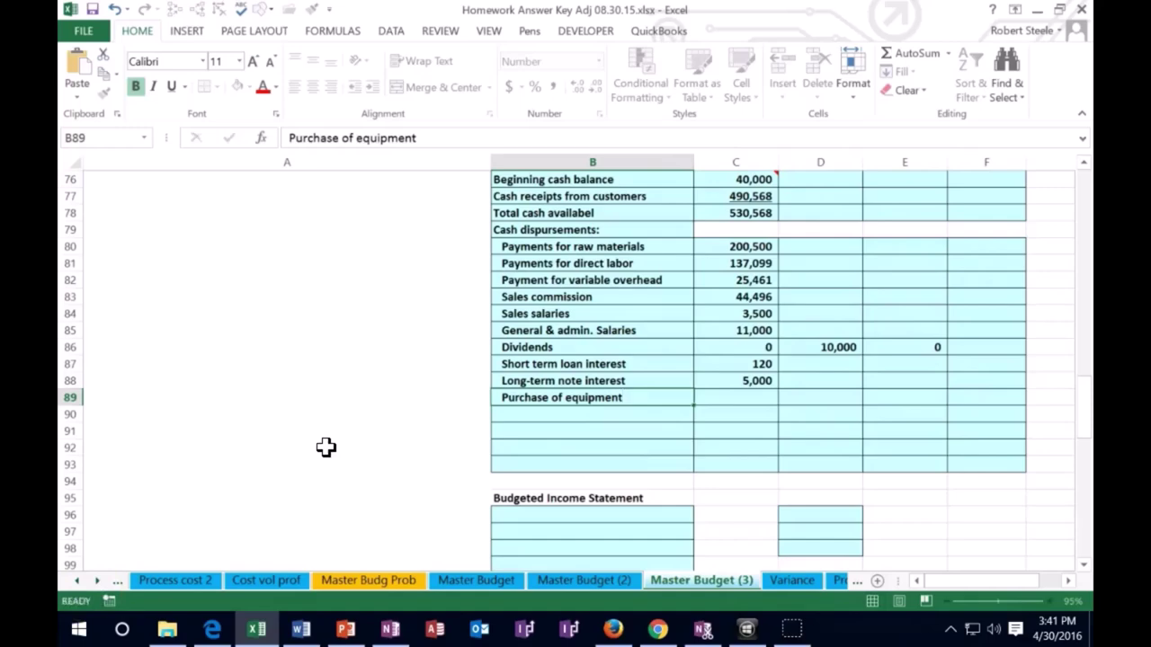
Step: Enter equipment purchases of 0 for July, 0 for August and 130,000 for September in row 89
key("Tab")
scroll(387, 434, "up", 1)
type("0")
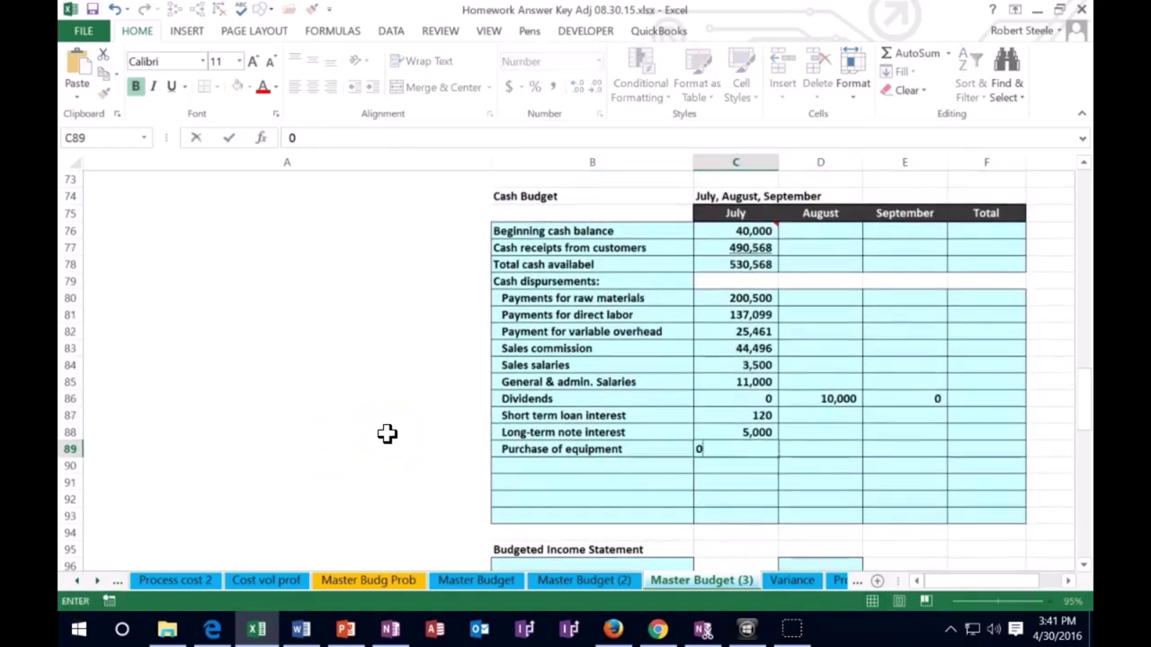
key("Tab")
type("0")
key("Tab")
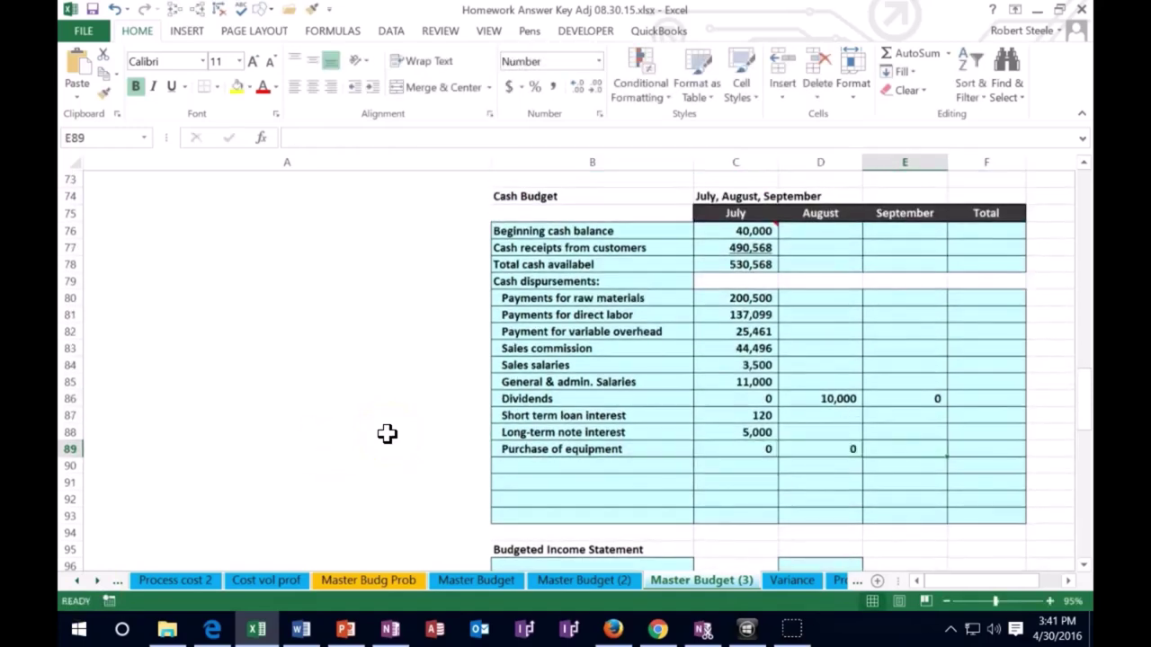
type("130000")
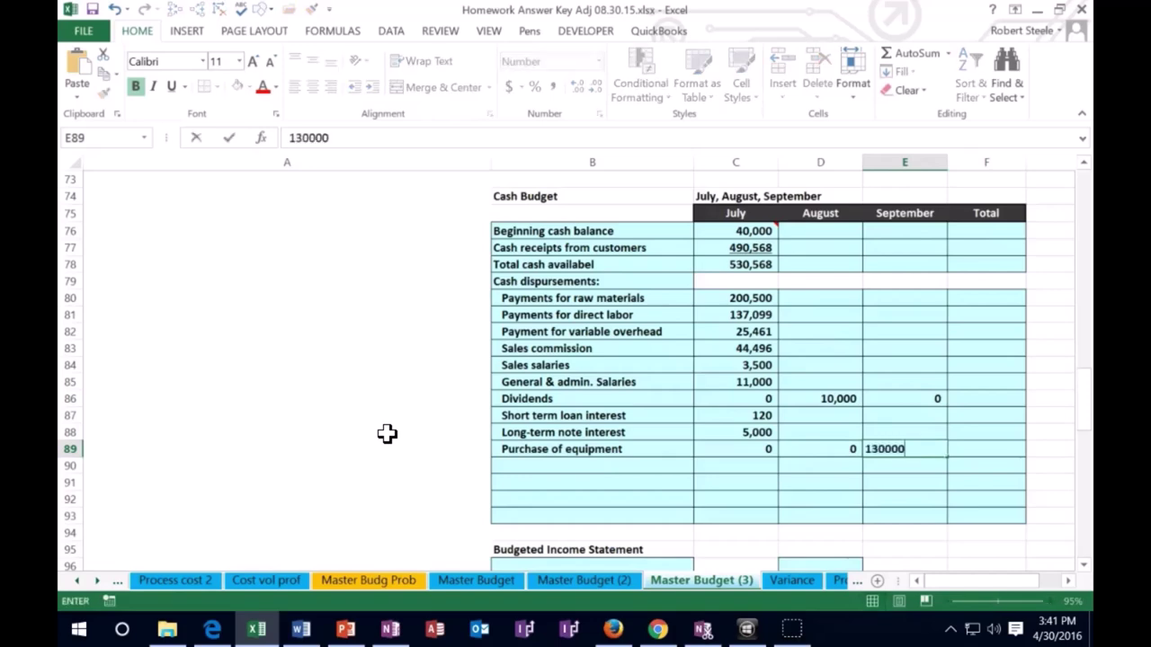
key("Return")
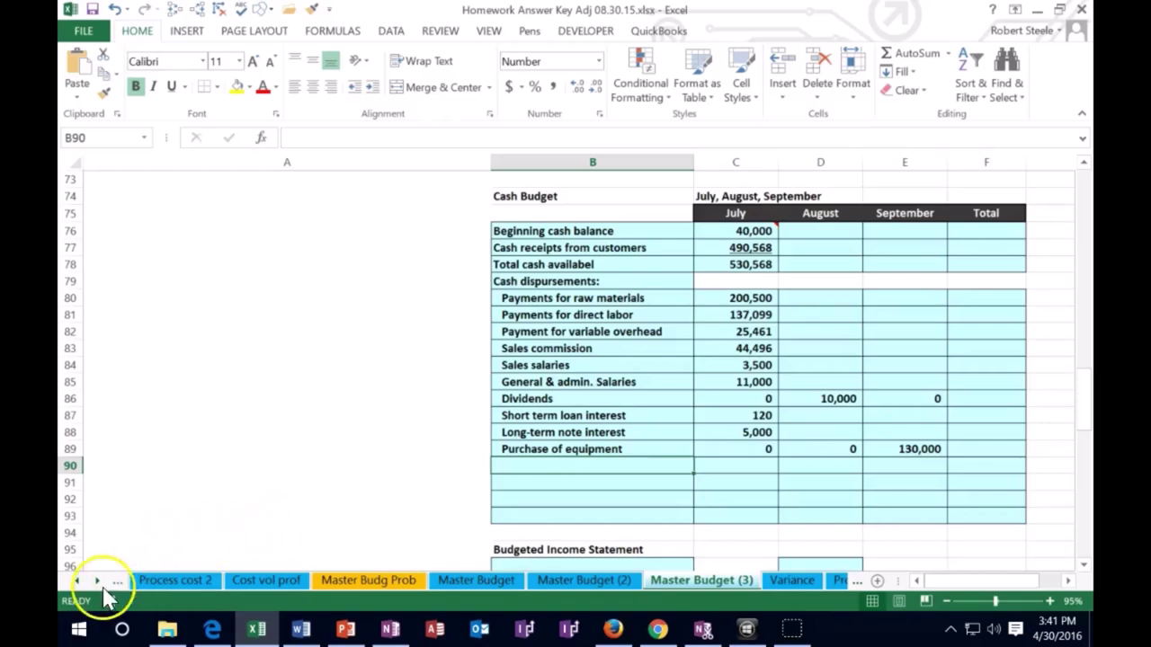
Step: Add the row "Total cash disbursements" in B90 and select July's disbursements C80:C89 to check their sum
type("Total cash disbursements")
key("Tab")
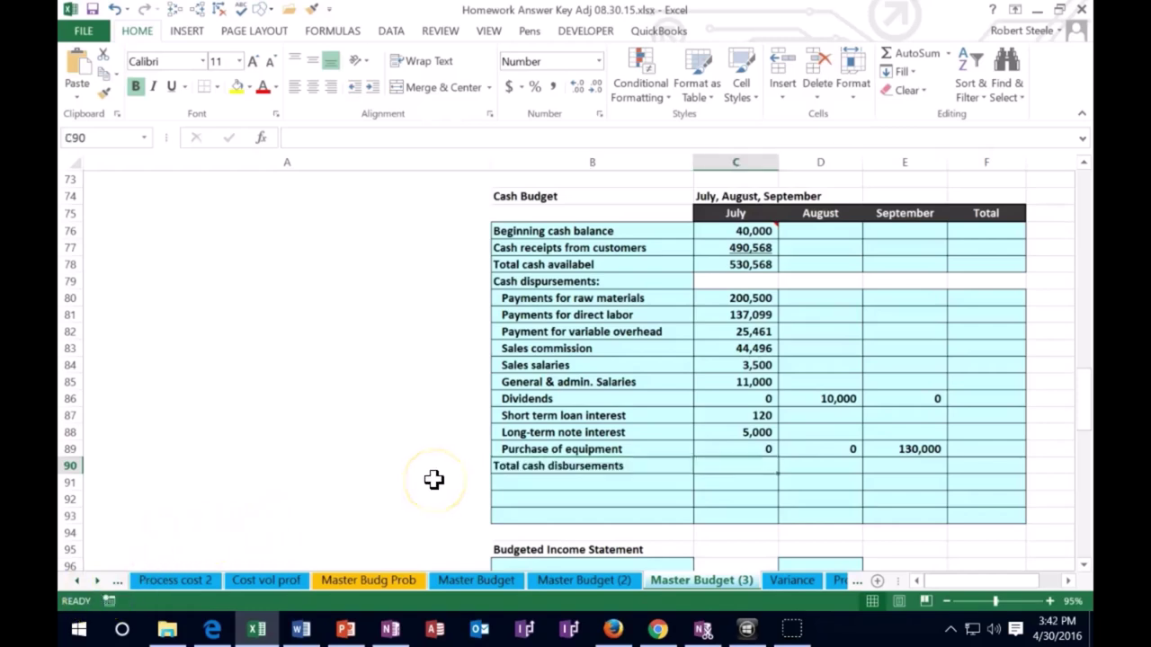
left_click(728, 299)
left_click_drag(728, 299, 756, 448)
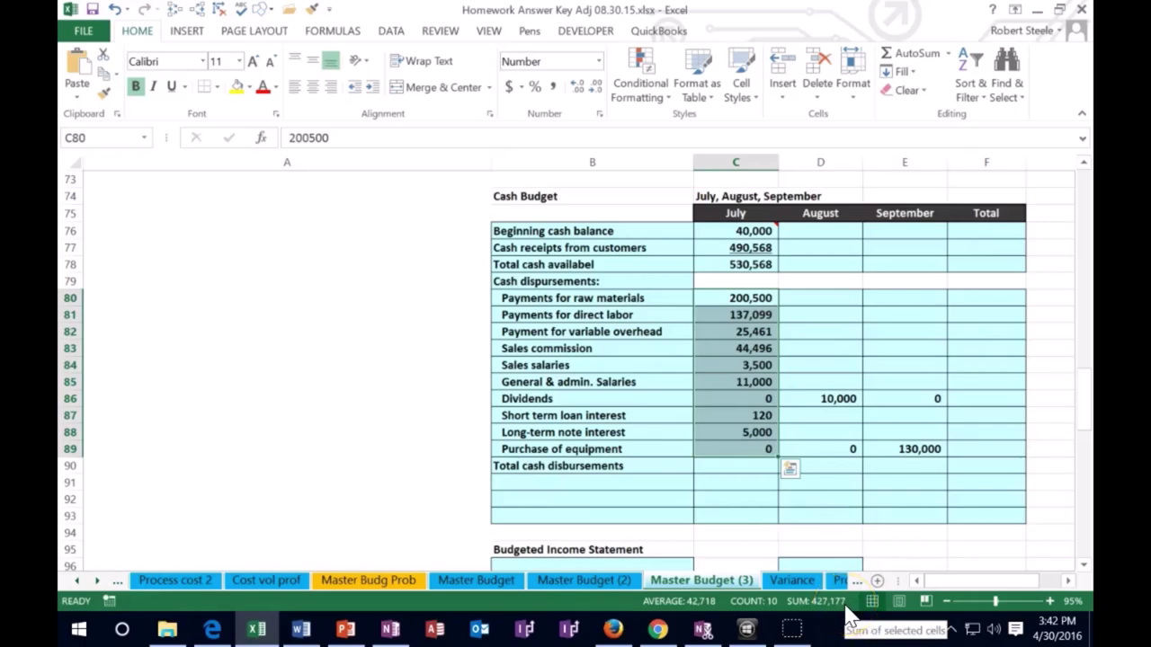
Step: Total July's cash disbursements in C90 with =SUM(C80:C89)
left_click(746, 466)
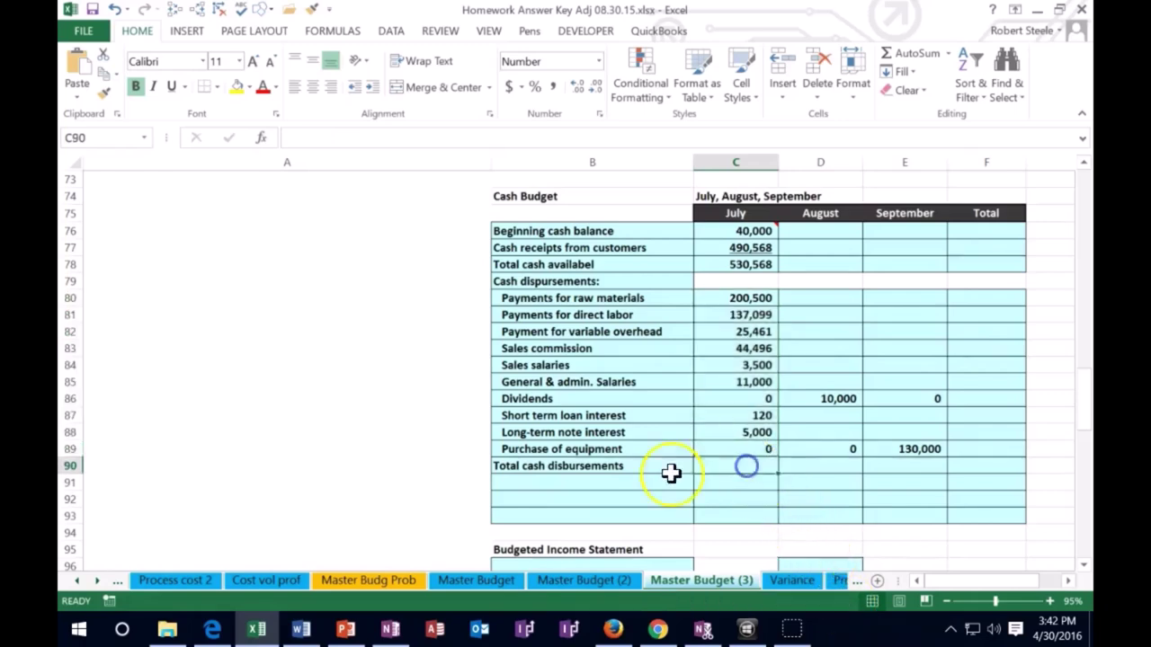
type("=suk")
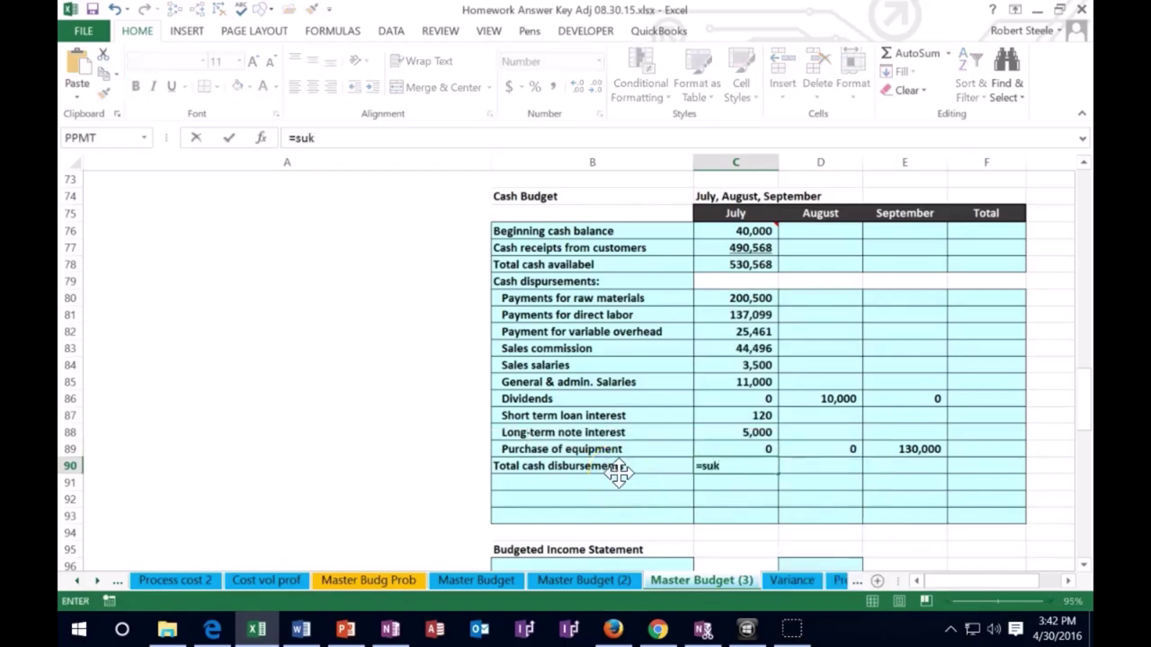
key("BackSpace")
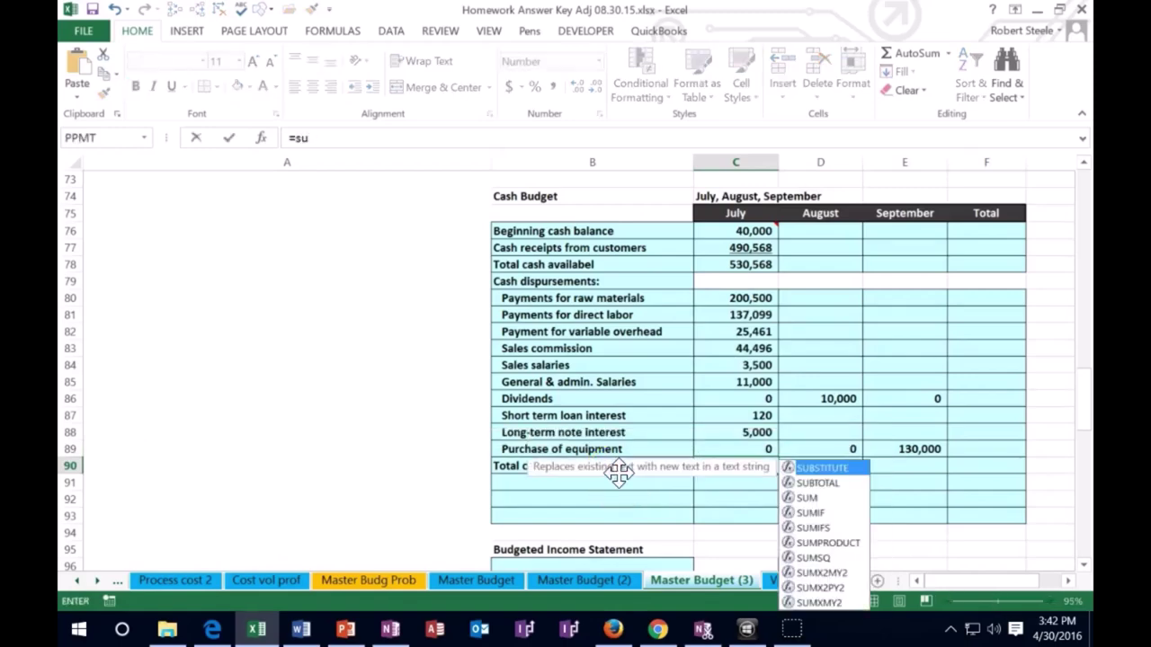
type("m")
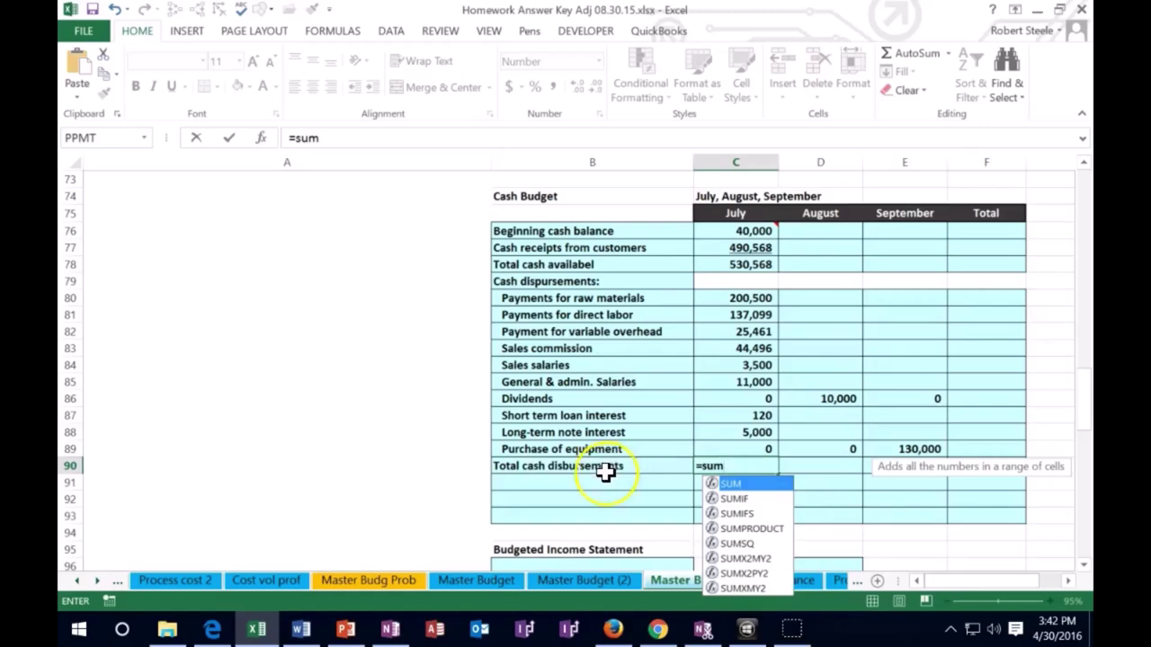
double_click(719, 485)
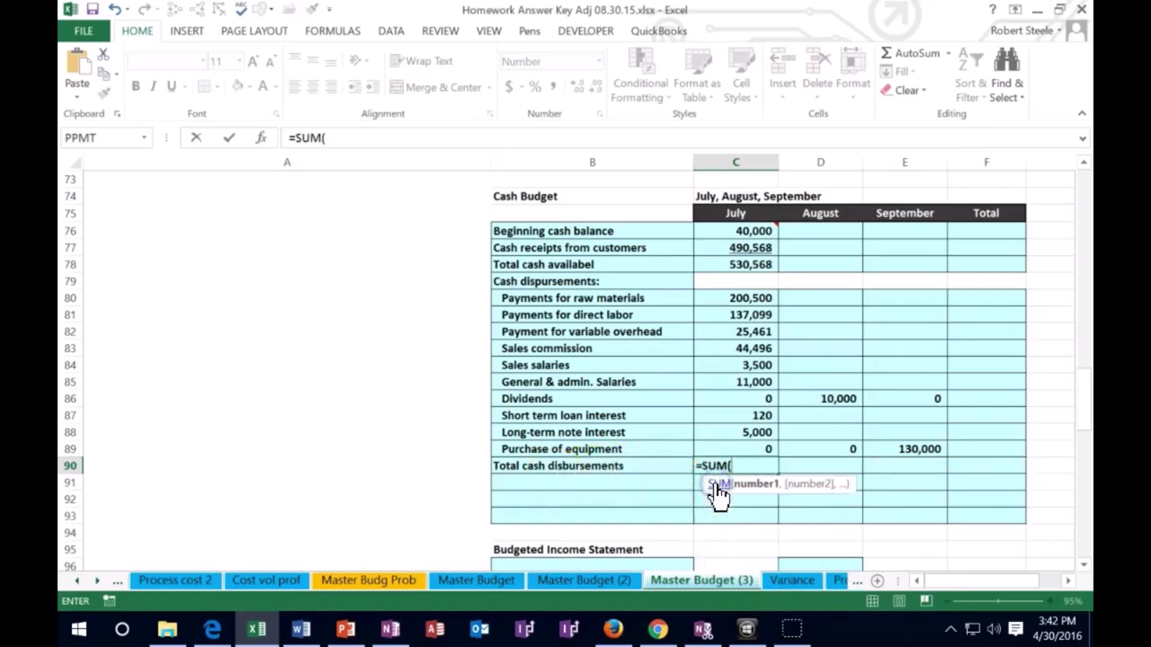
left_click(732, 303)
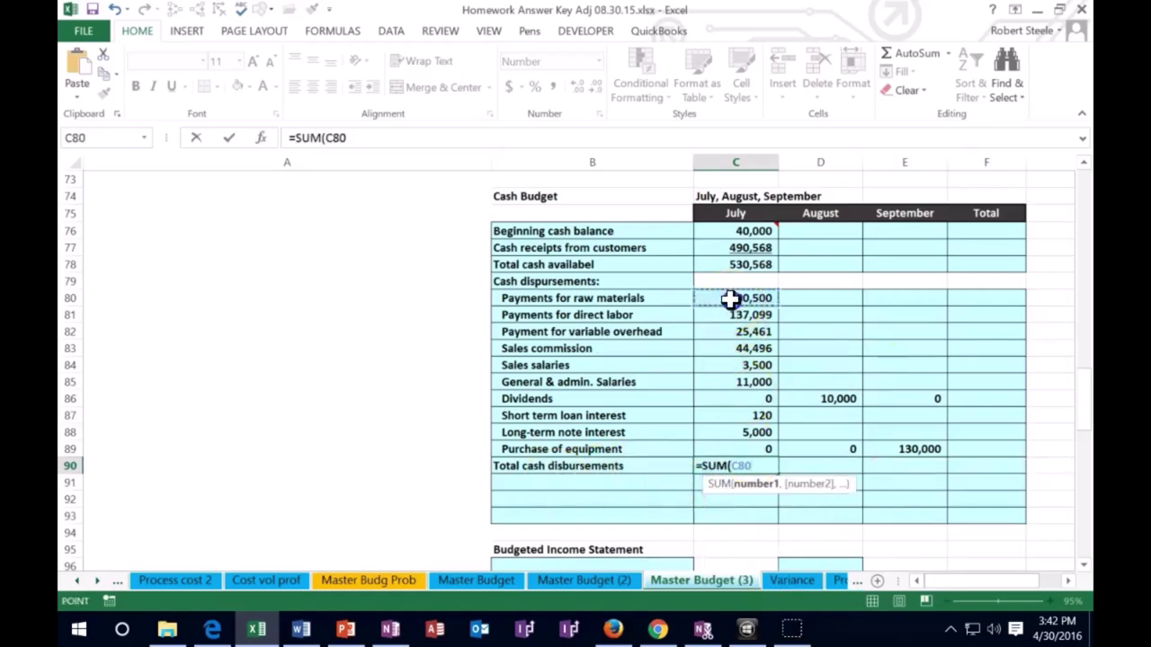
left_click_drag(731, 299, 735, 442)
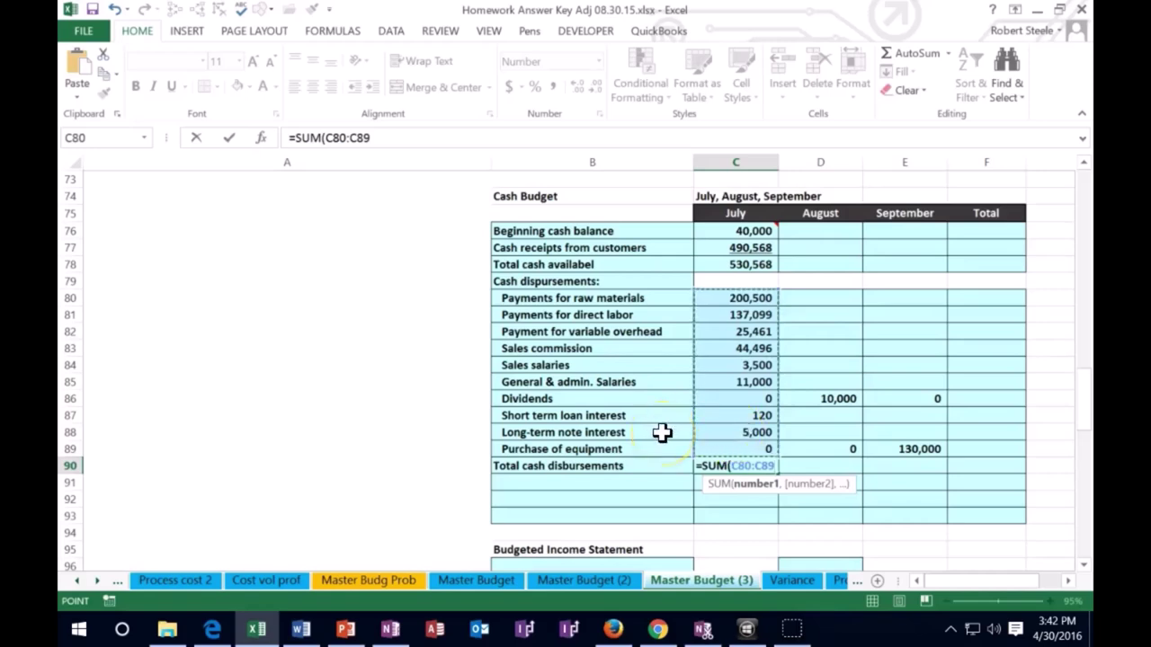
key("Return")
Step: Underline July's equipment purchase amount in C89, just above the disbursements total
key("Up")
key("Up")
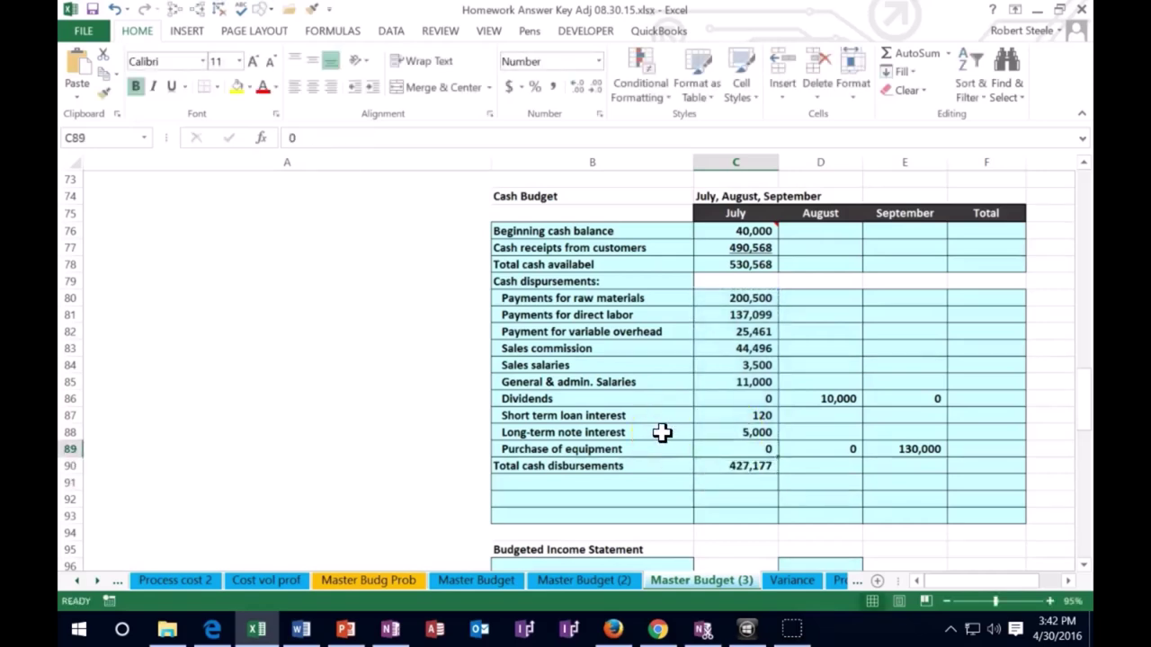
left_click(171, 87)
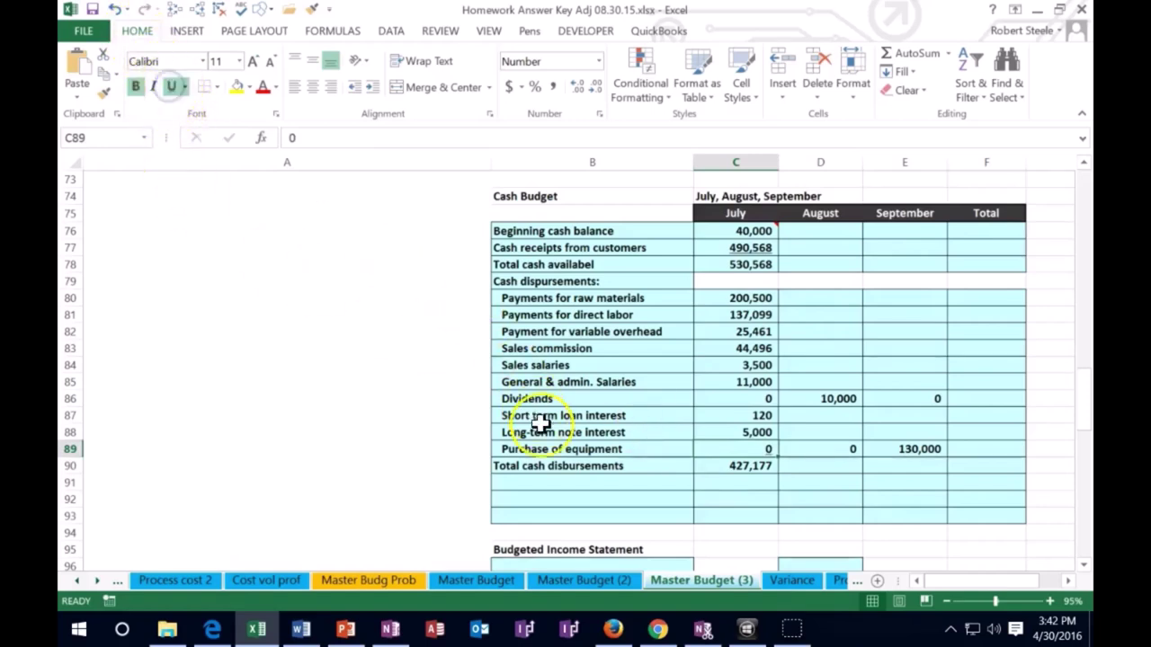
Step: Add the row "Preliminary cash balance" in B91, calculate July's balance with =C78-C90, and underline the disbursements total in C90
left_click(531, 485)
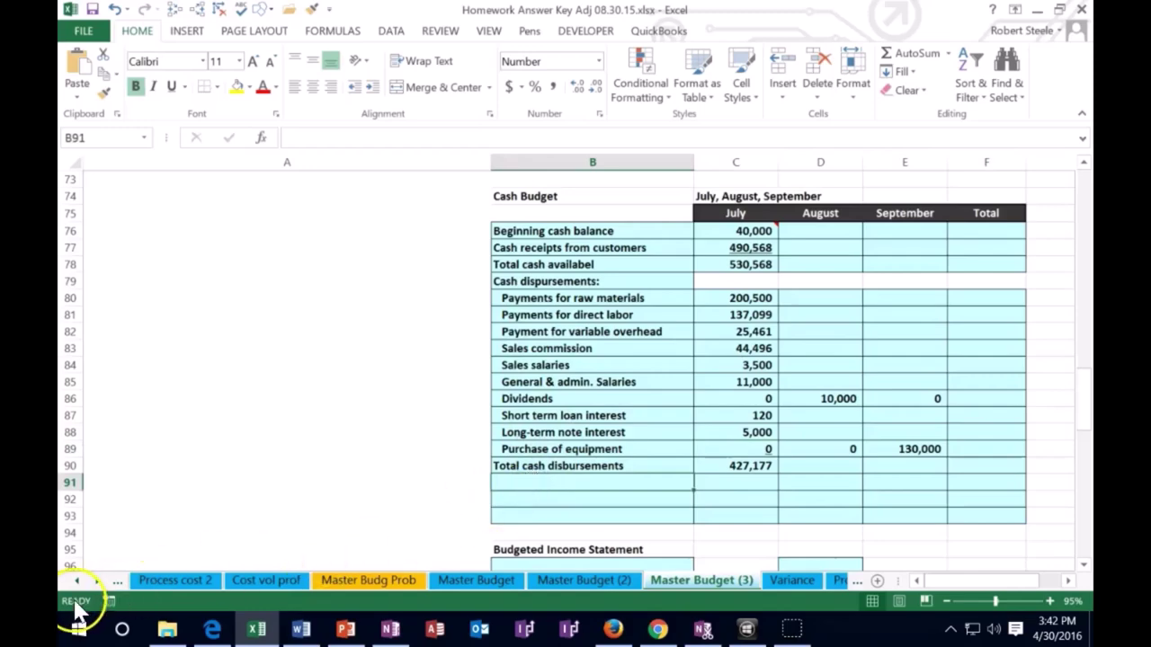
type("Preliminary cash balance")
key("Tab")
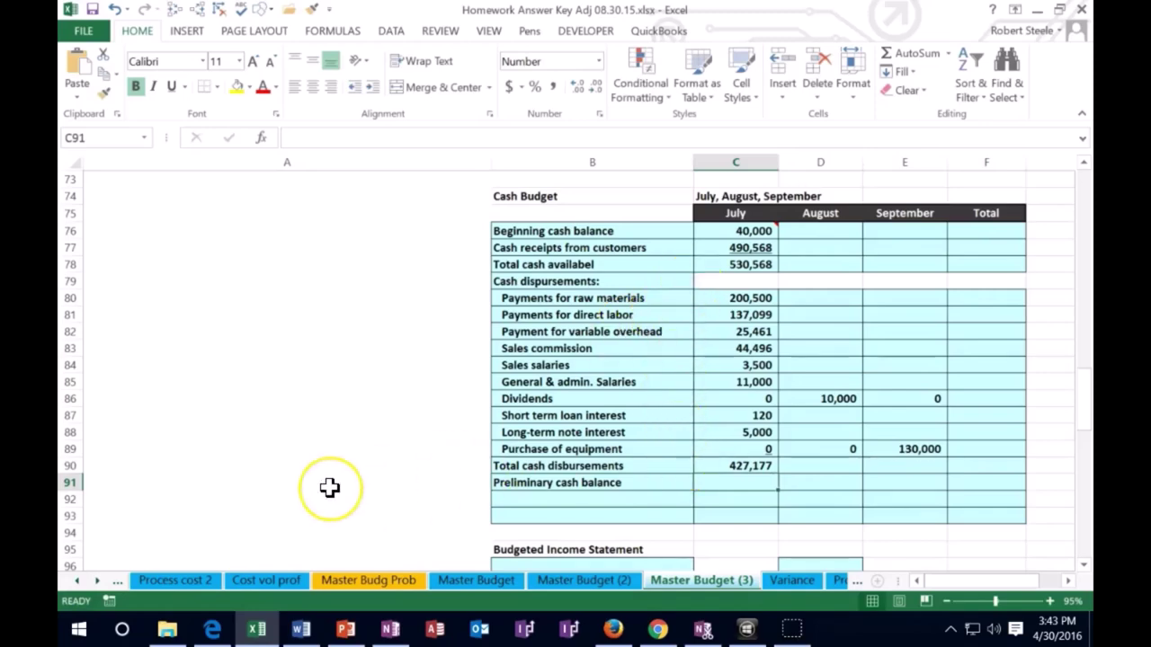
type("=")
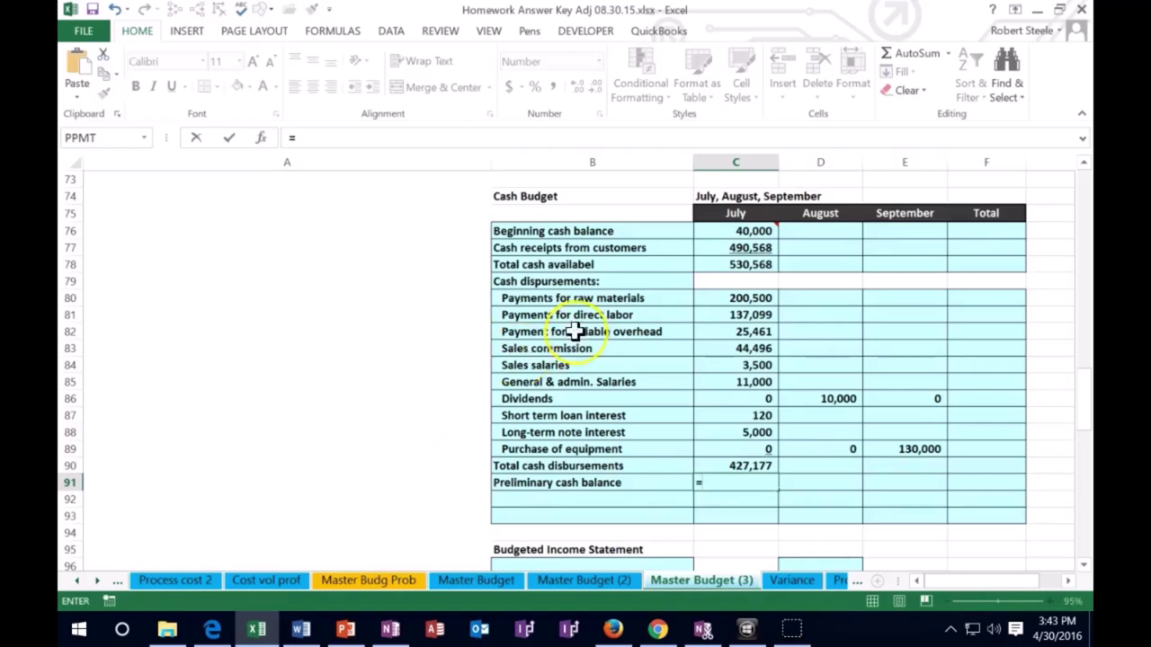
left_click(752, 265)
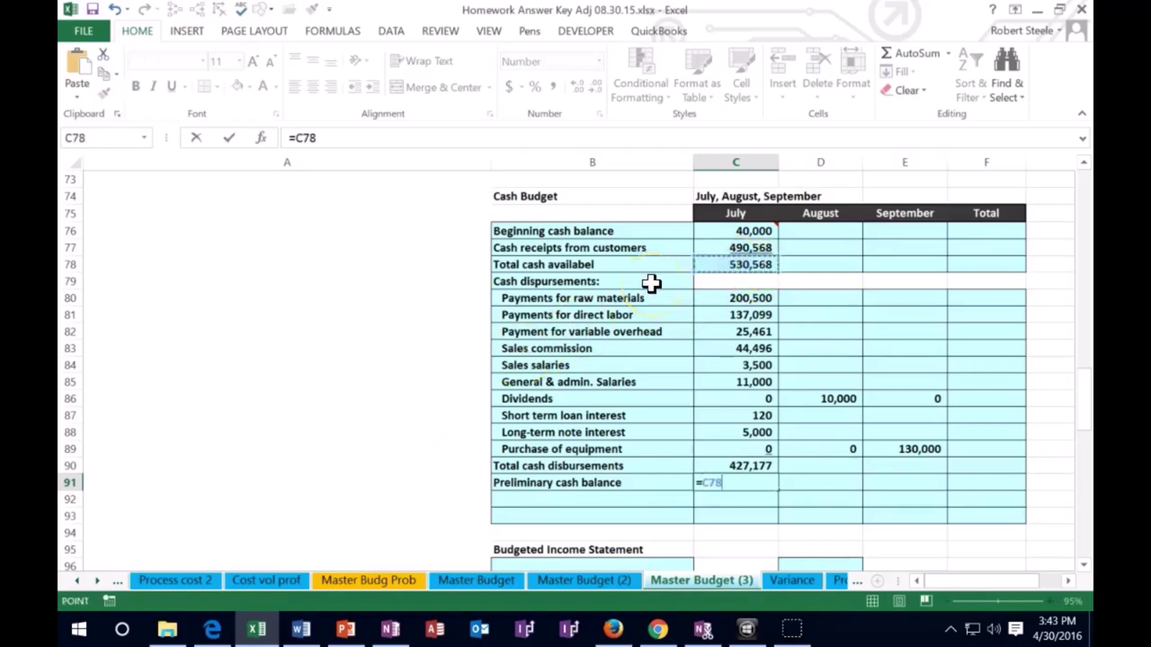
type("-")
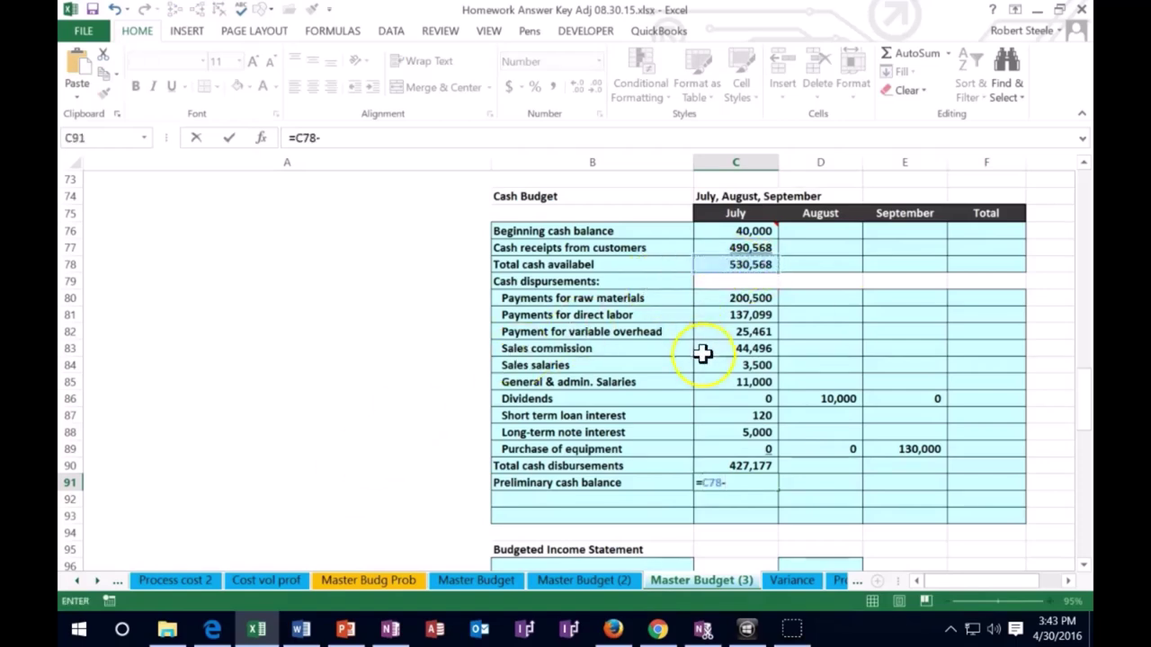
left_click(719, 464)
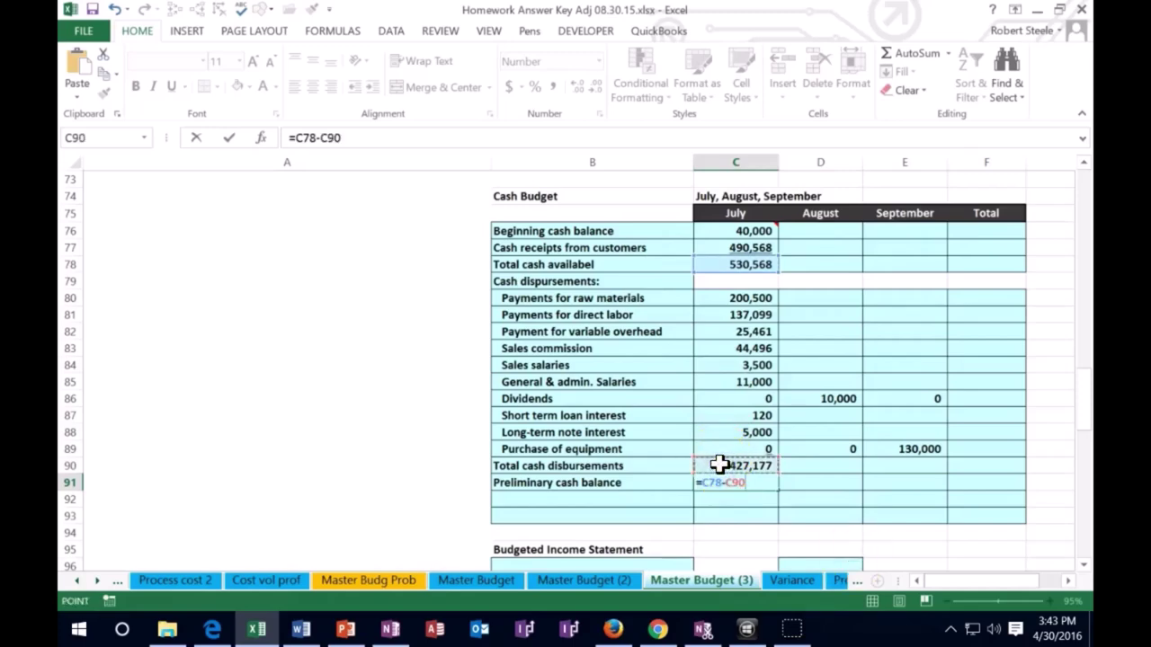
key("Return")
left_click(719, 464)
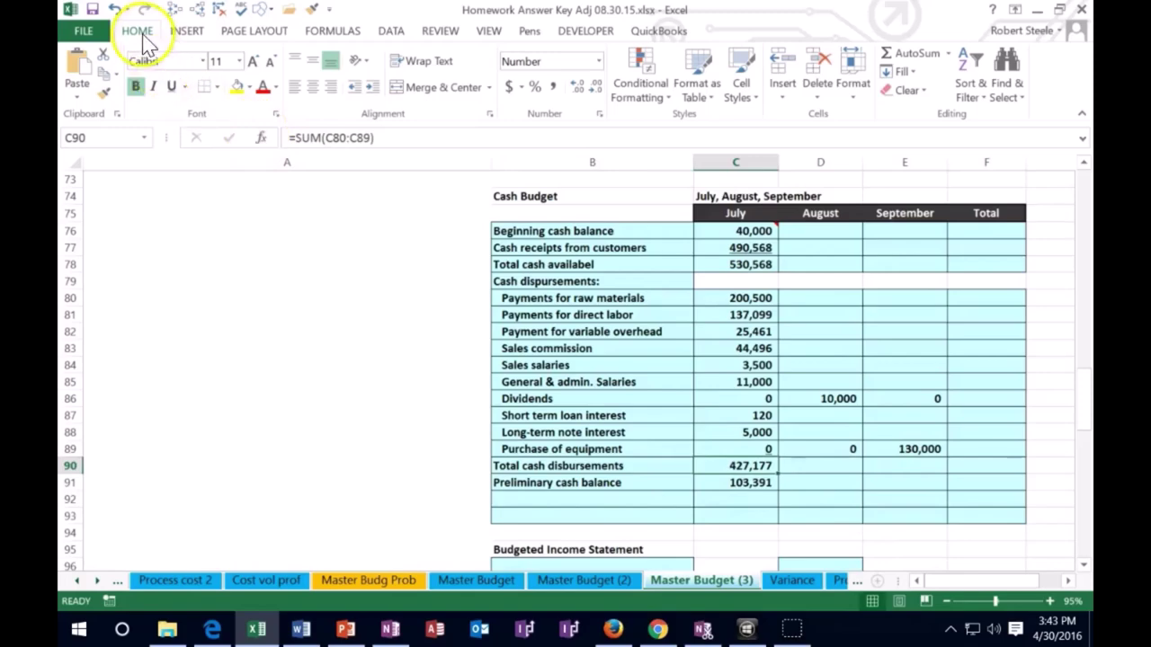
left_click(171, 85)
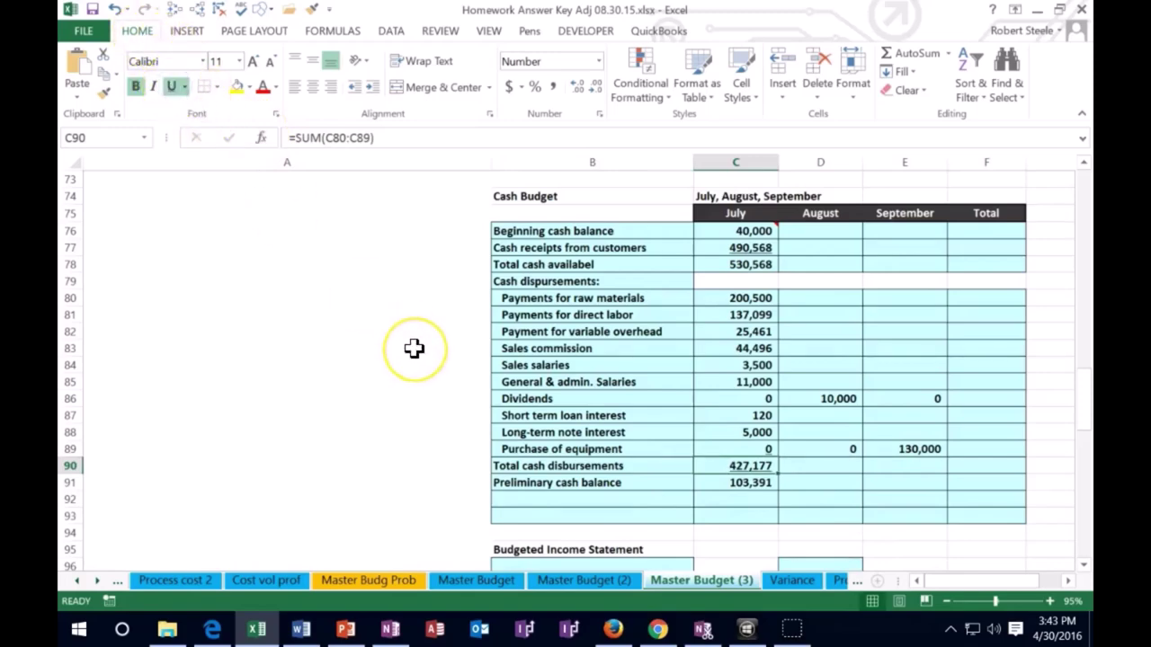
Step: Add the row "Adjustment for short term loan" in B92 and enter 12,000 for July
left_click(505, 498)
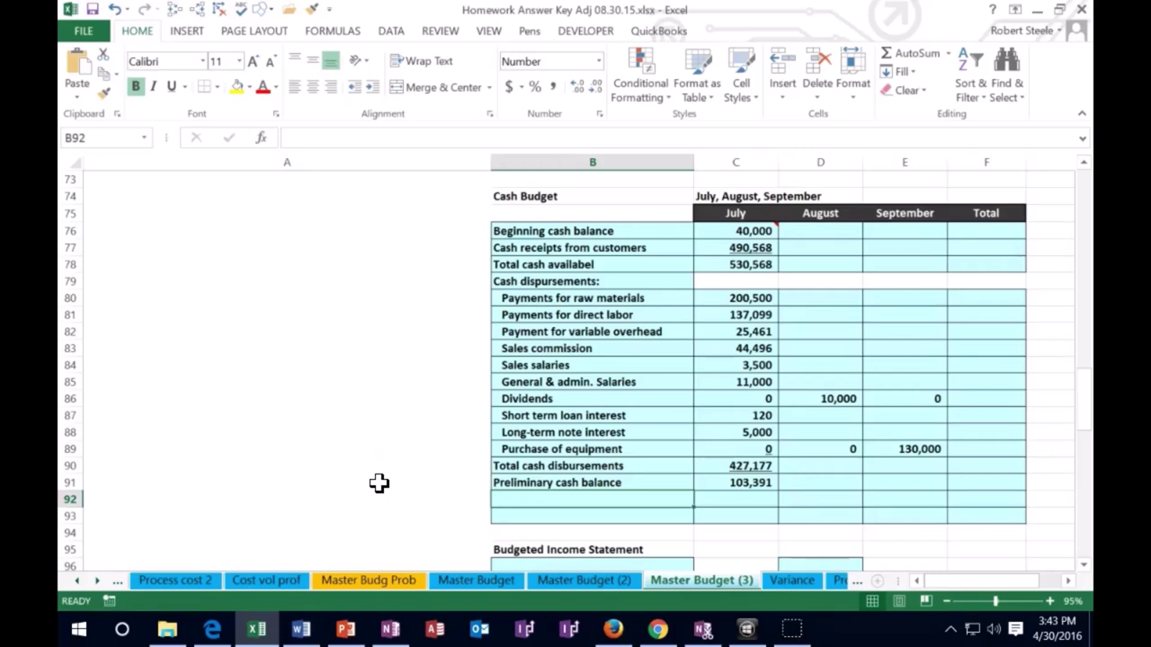
type("Adjustment for short term loan")
key("Tab")
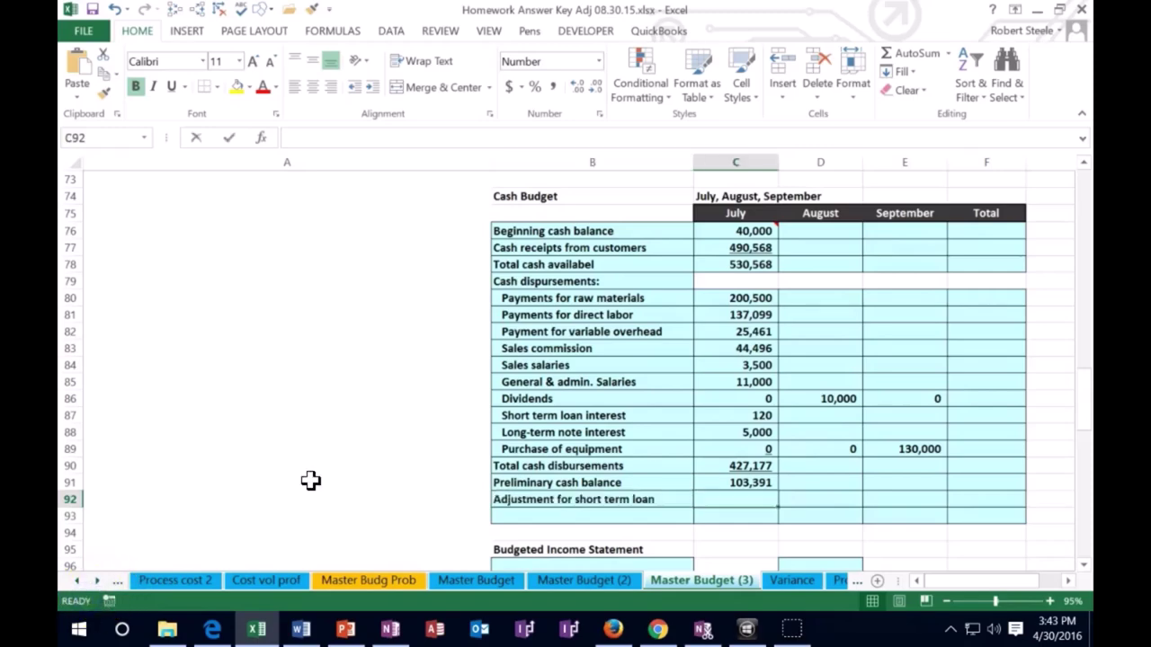
type("12000")
key("Return")
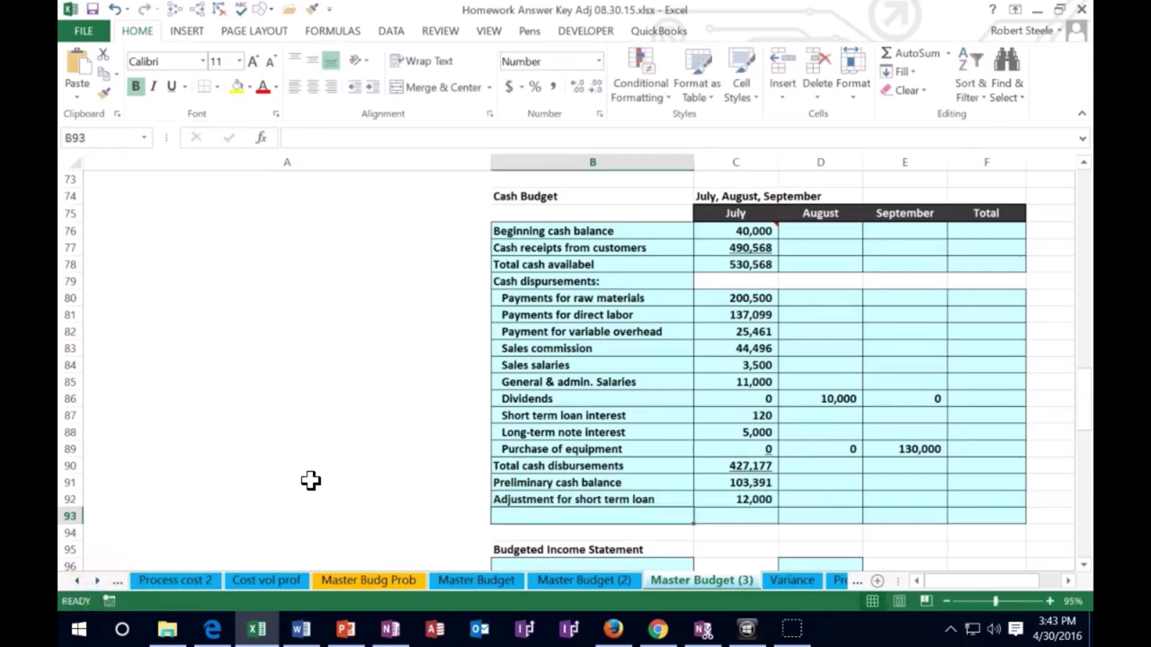
Step: Add the row "Ending cash balance" in B93 and calculate July's balance with =C91-C92
type("Ending")
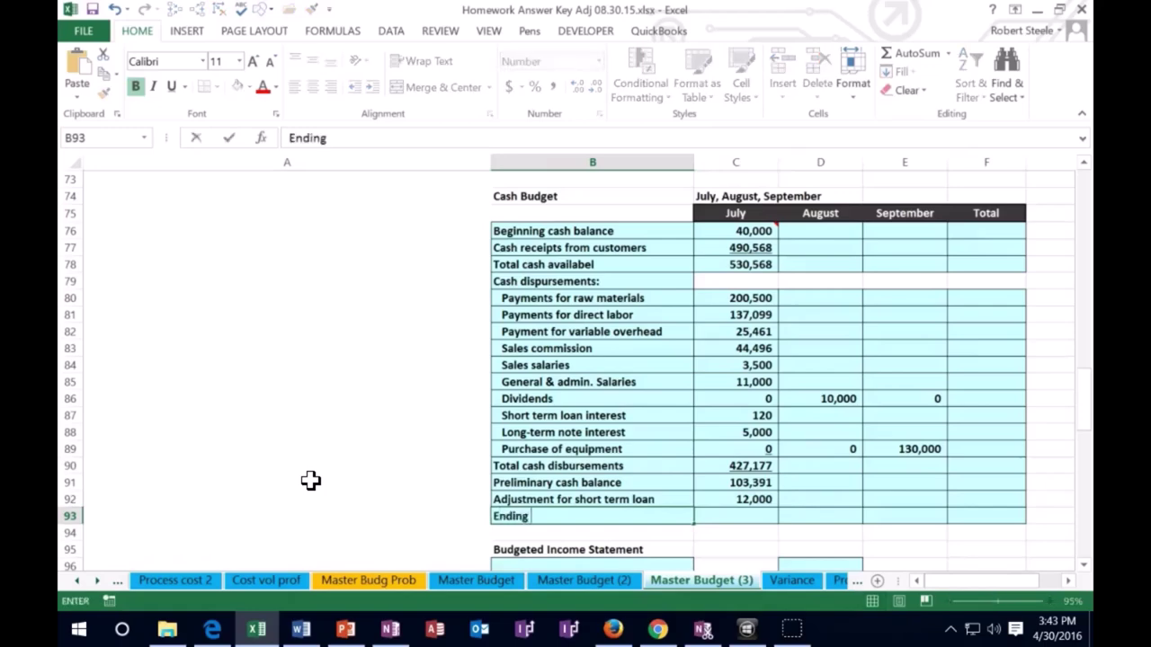
type(" cash balance")
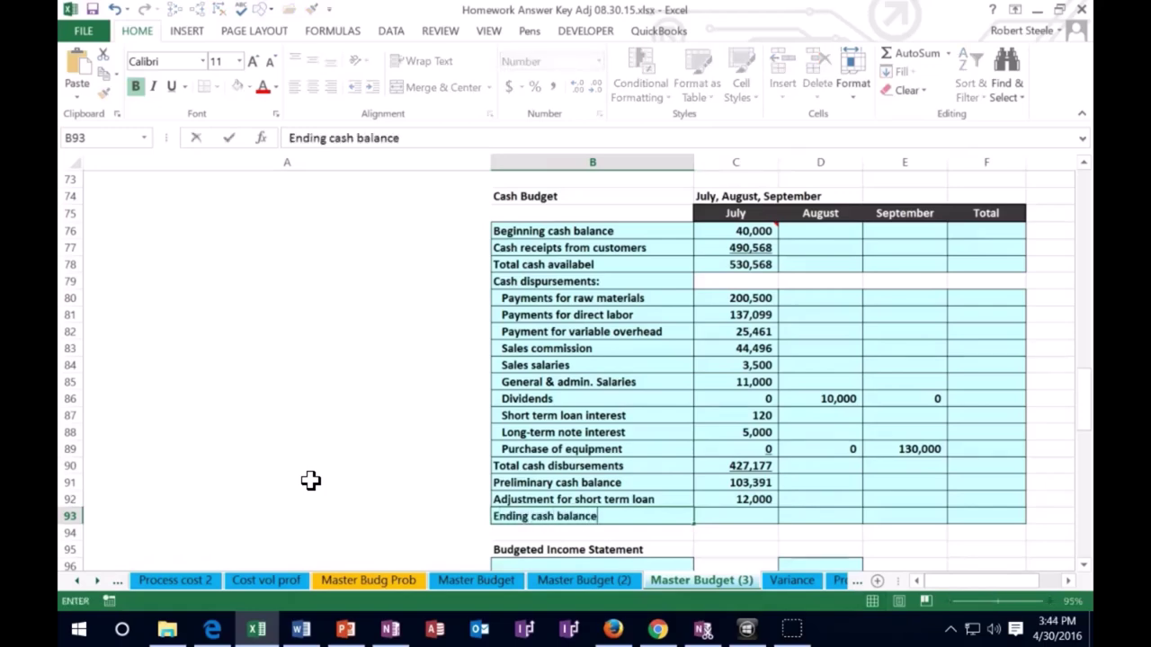
key("Tab")
type("=")
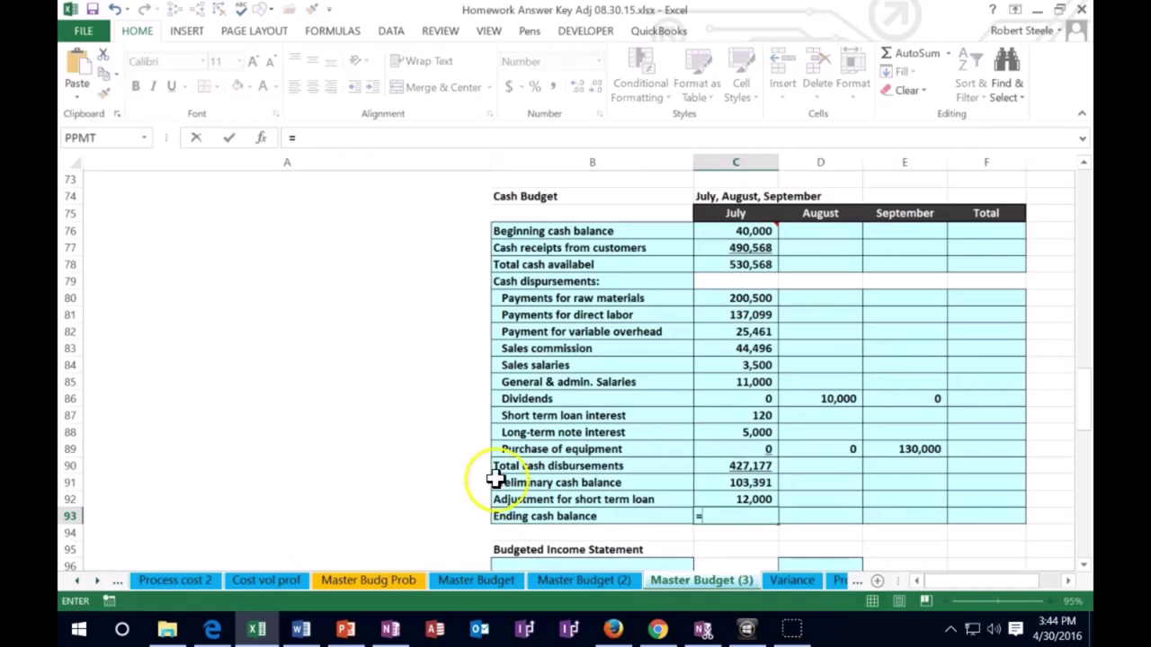
left_click(706, 481)
type("-")
left_click(723, 497)
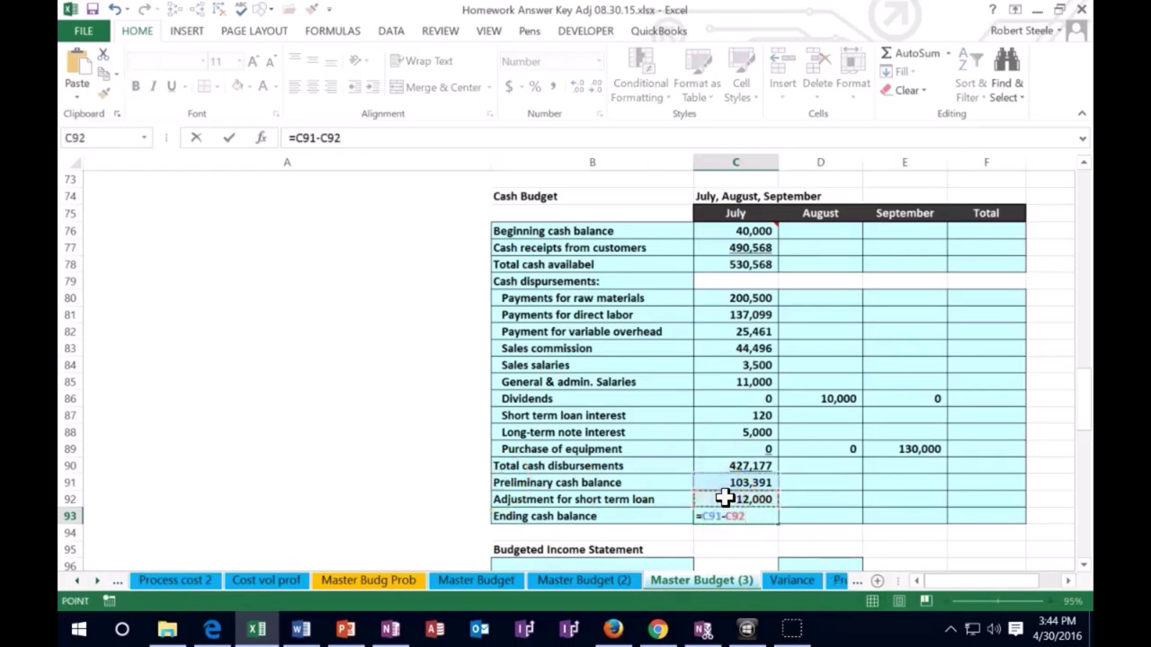
key("Return")
Step: Underline July's short term loan adjustment in C92, just above the ending cash balance
left_click(690, 499)
left_click(747, 495)
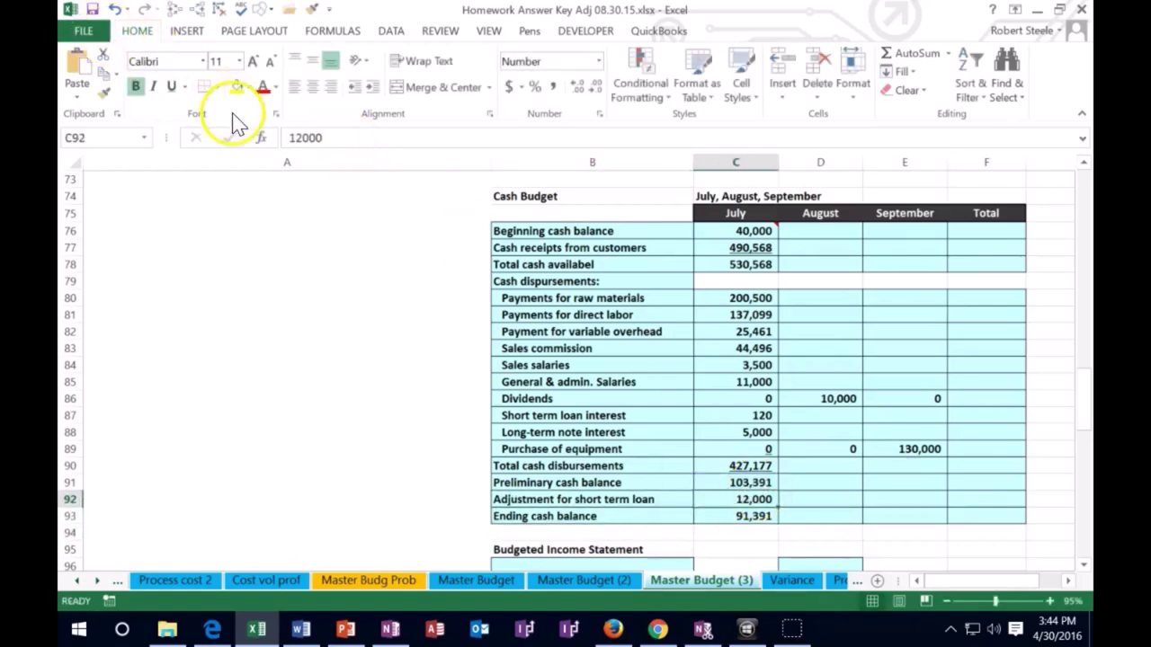
left_click(172, 87)
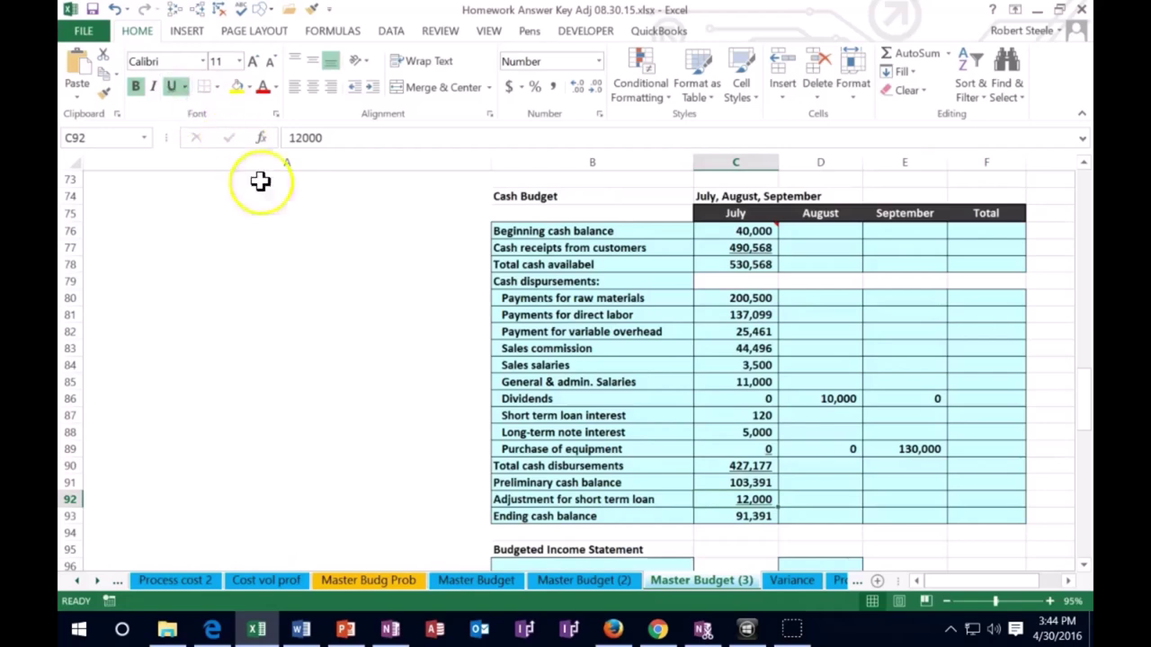
Step: Link August's beginning cash balance in D76 to July's ending cash balance with =C93
left_click(819, 230)
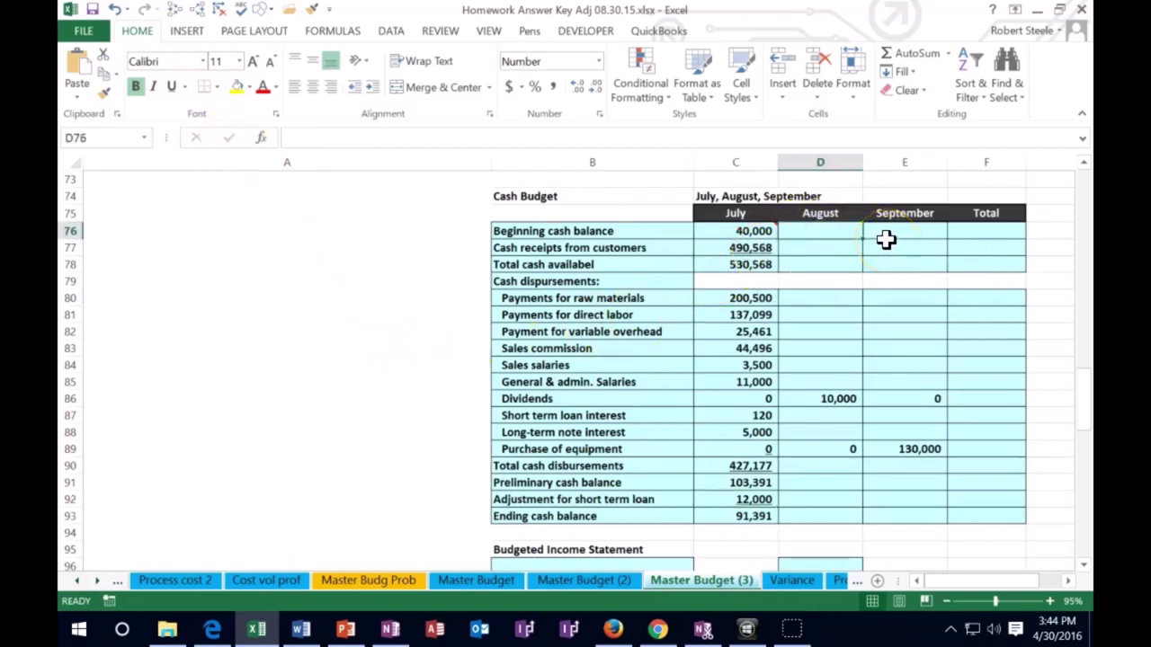
type("=")
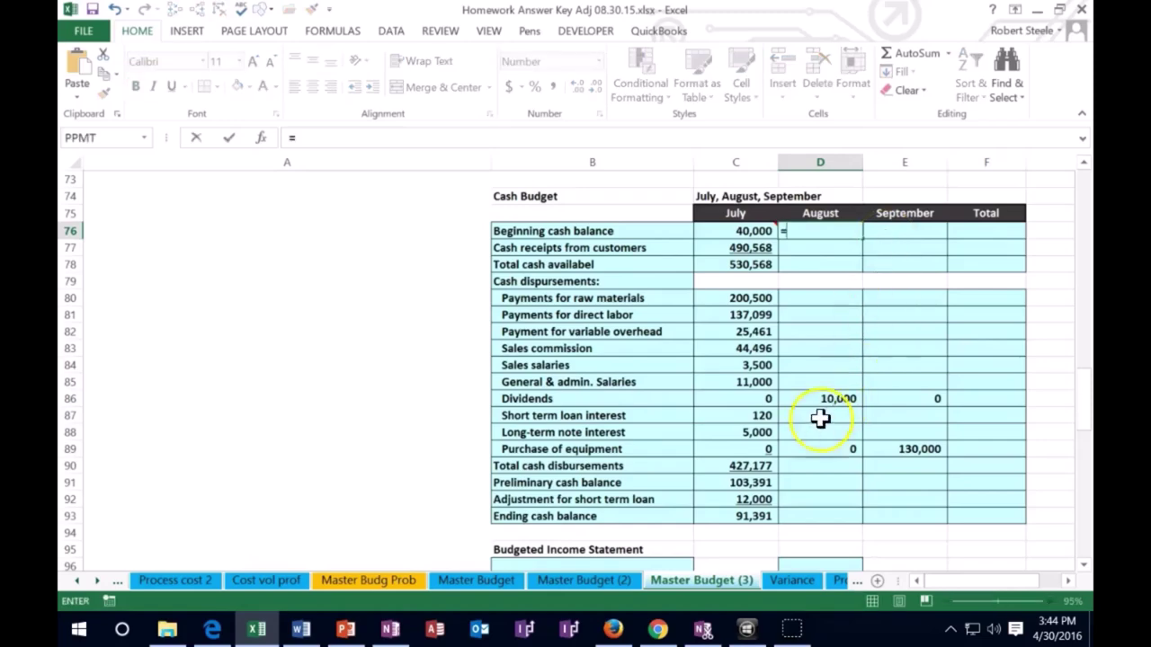
left_click(739, 515)
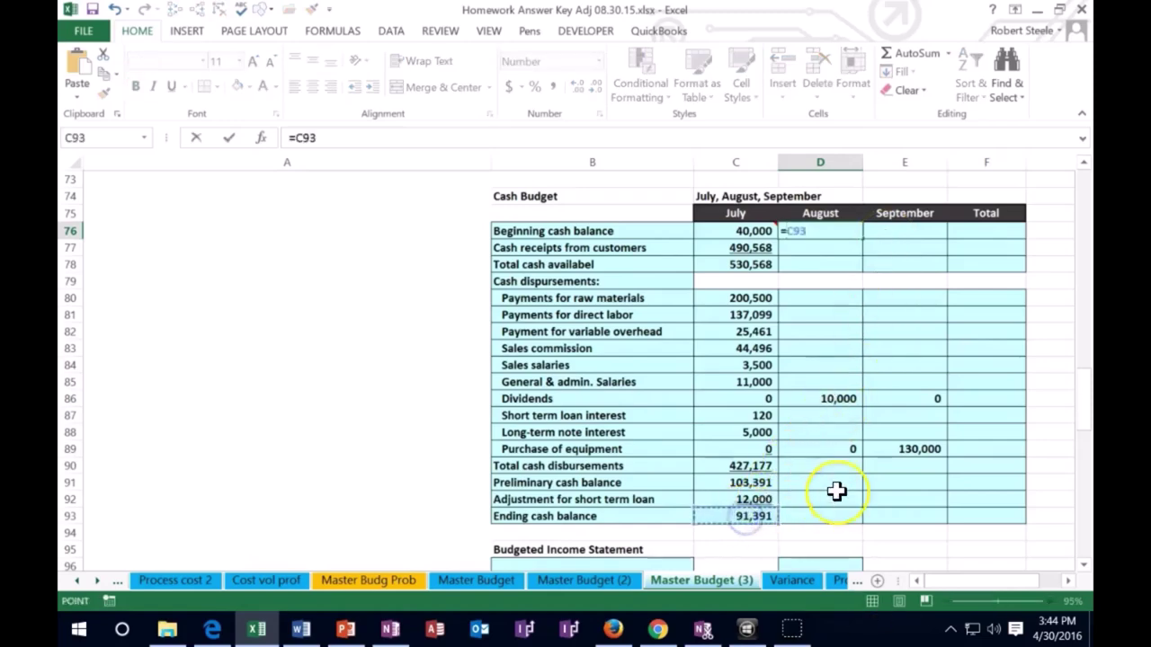
key("Return")
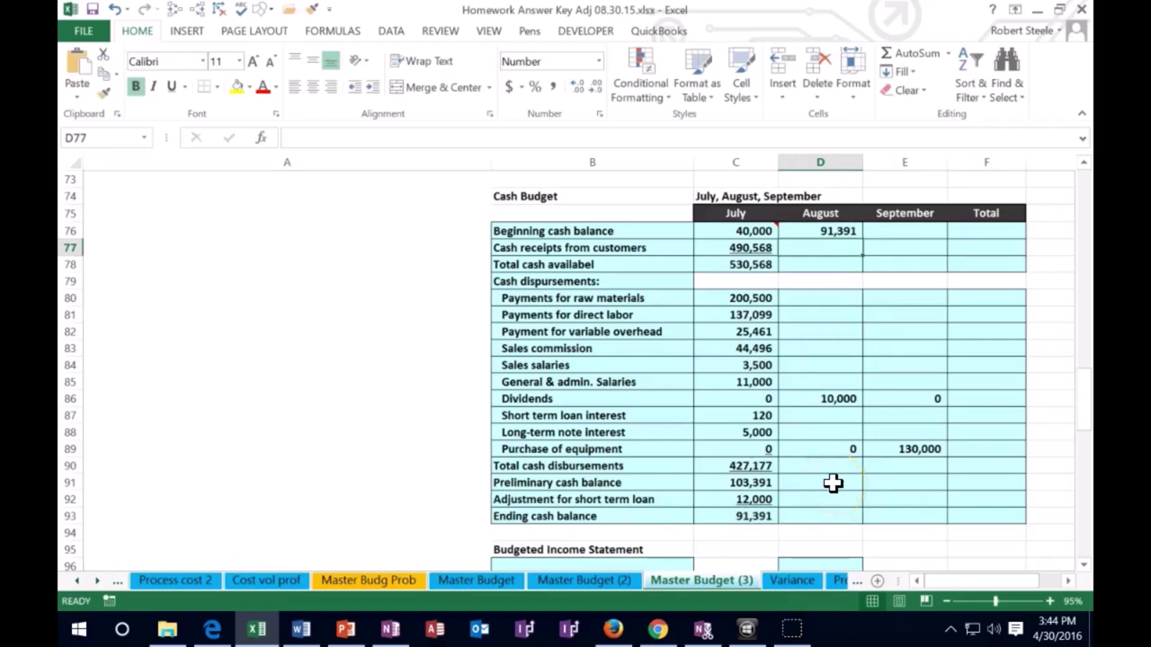
Step: Link August's cash receipts from customers in D77 to August's total cash receipts with =D72
scroll(854, 458, "up", 1)
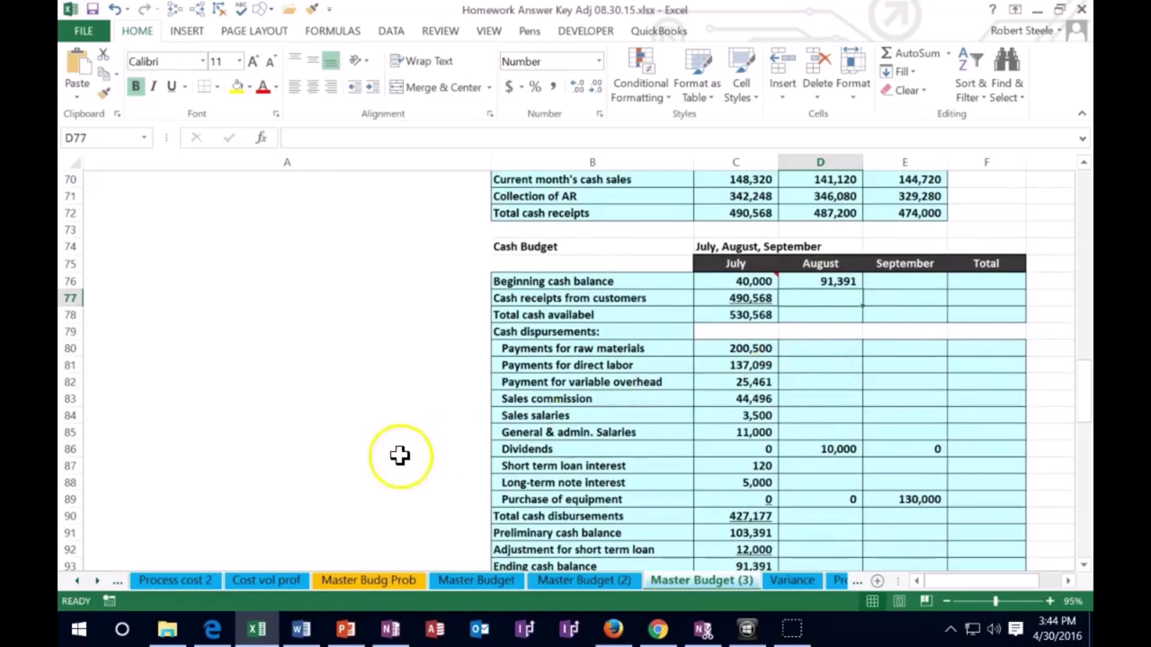
scroll(401, 455, "up", 1)
type("=")
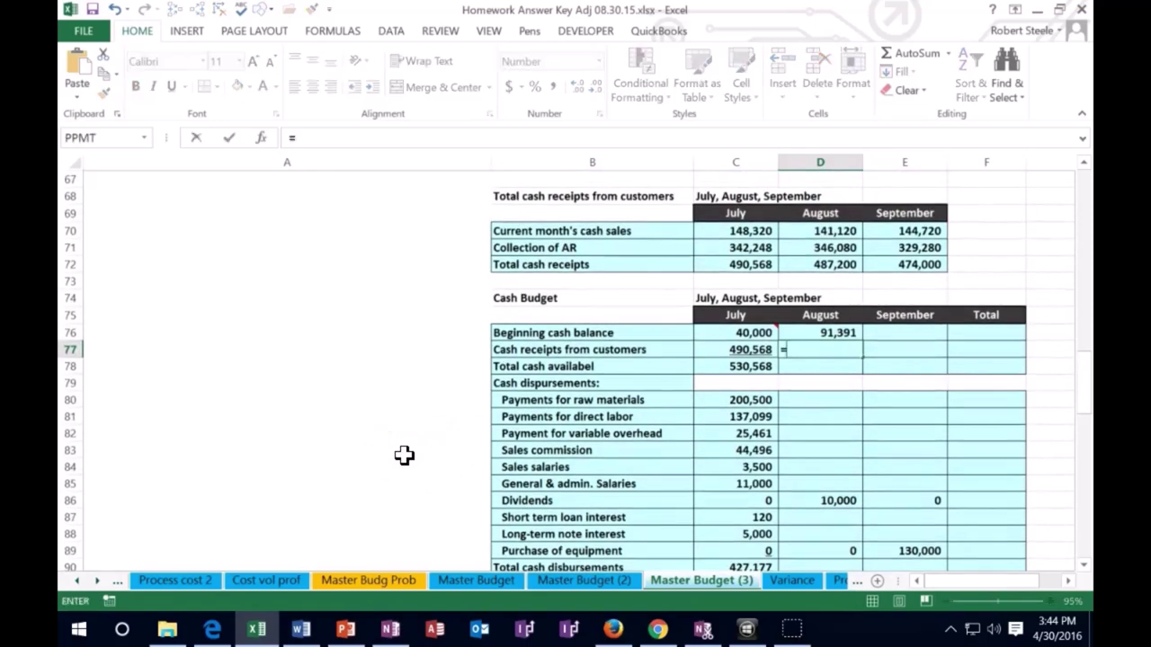
left_click(811, 266)
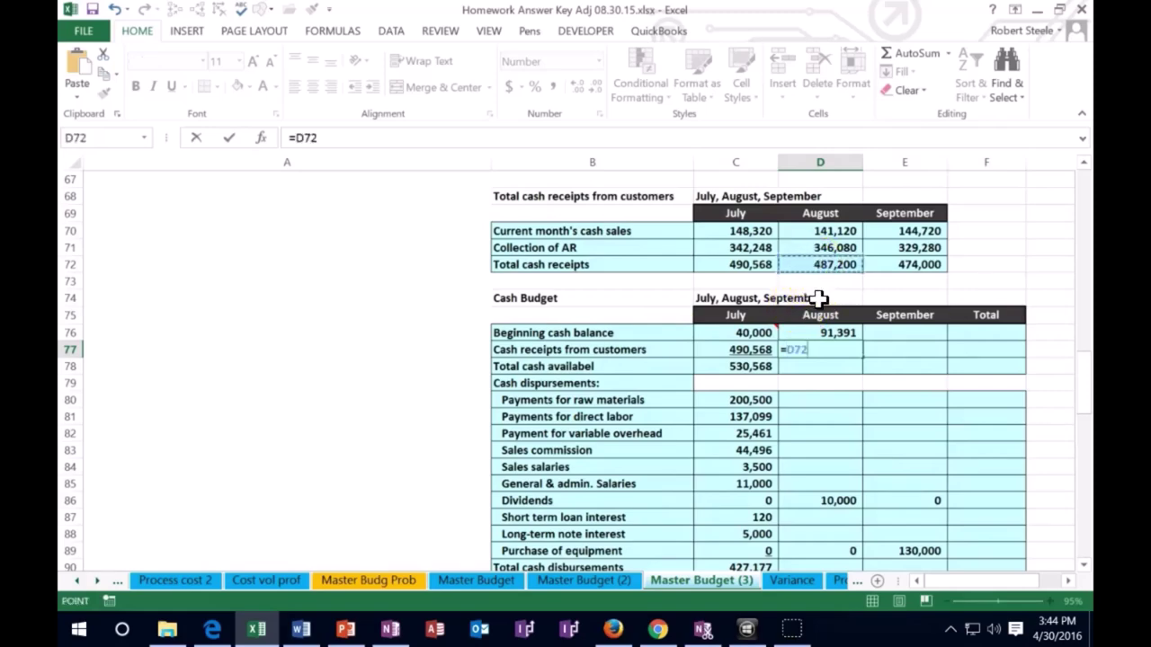
key("Return")
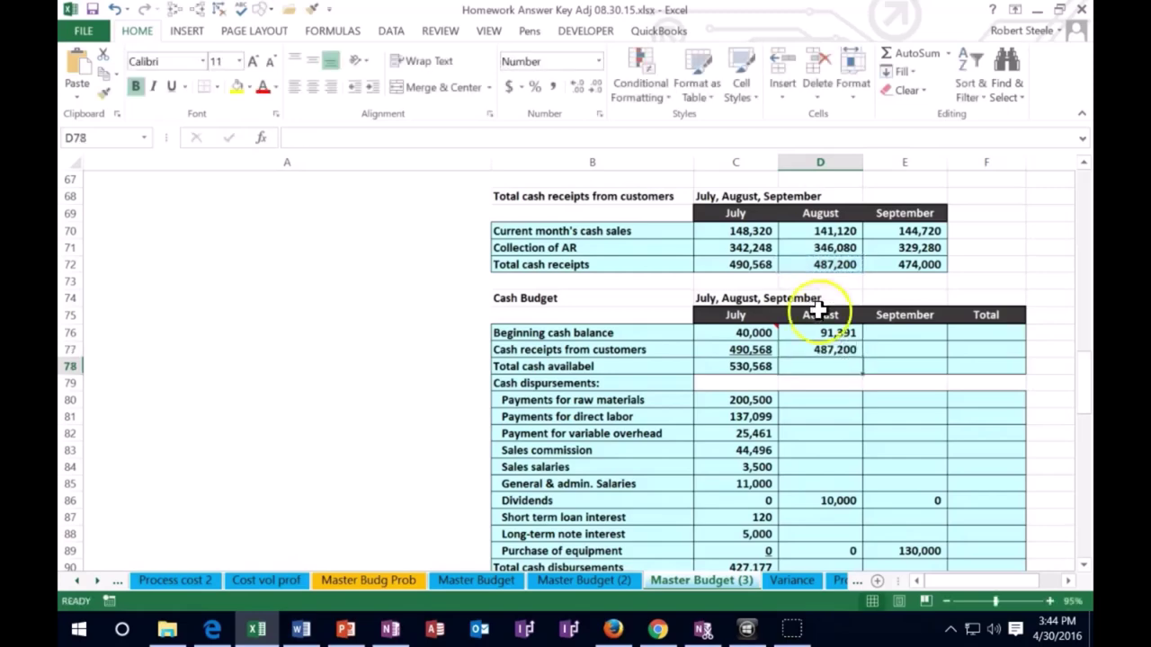
Step: Calculate August's total cash available in D78 with =D76+D77, and underline the cash receipts amount in D77
type("=")
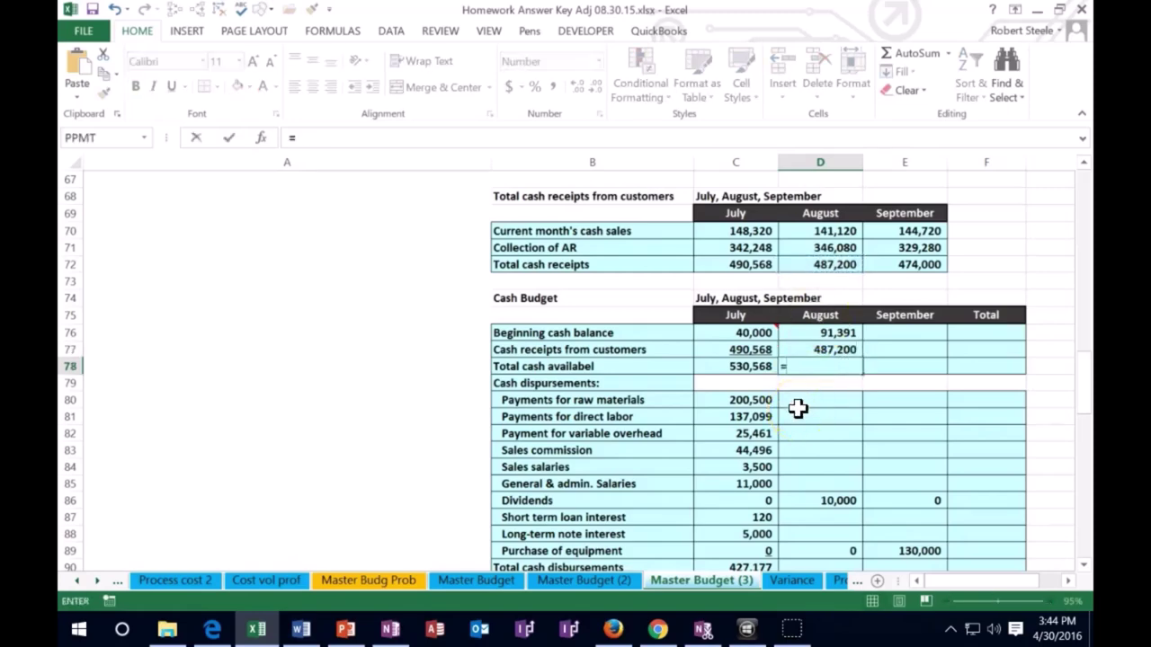
left_click(840, 331)
type("+")
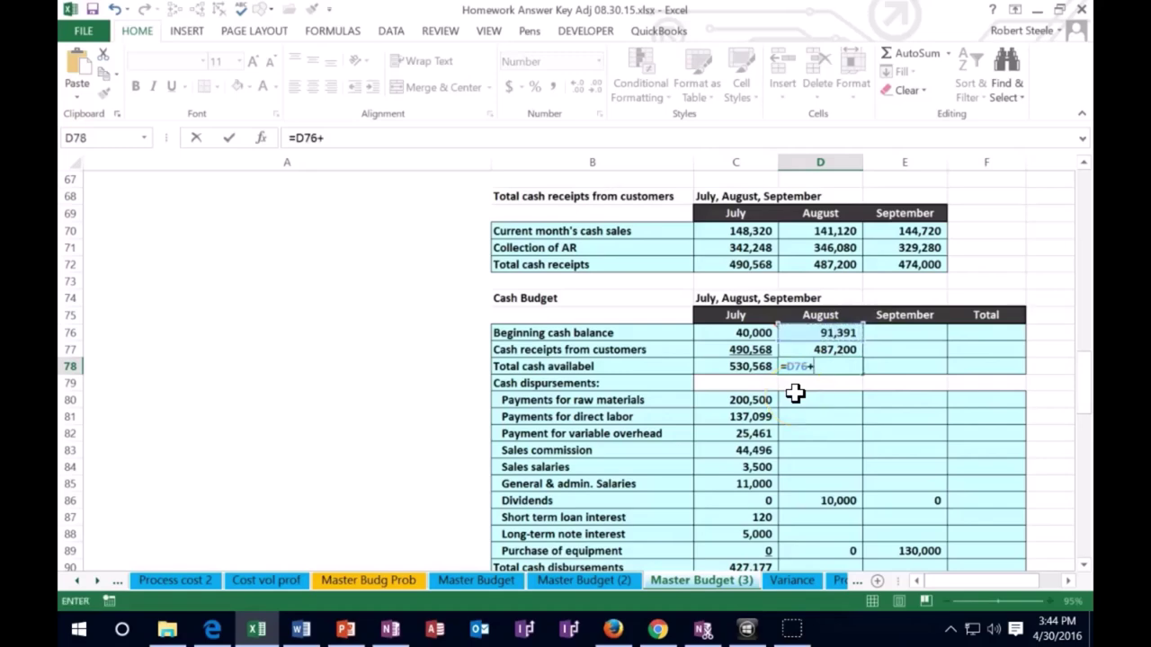
left_click(814, 350)
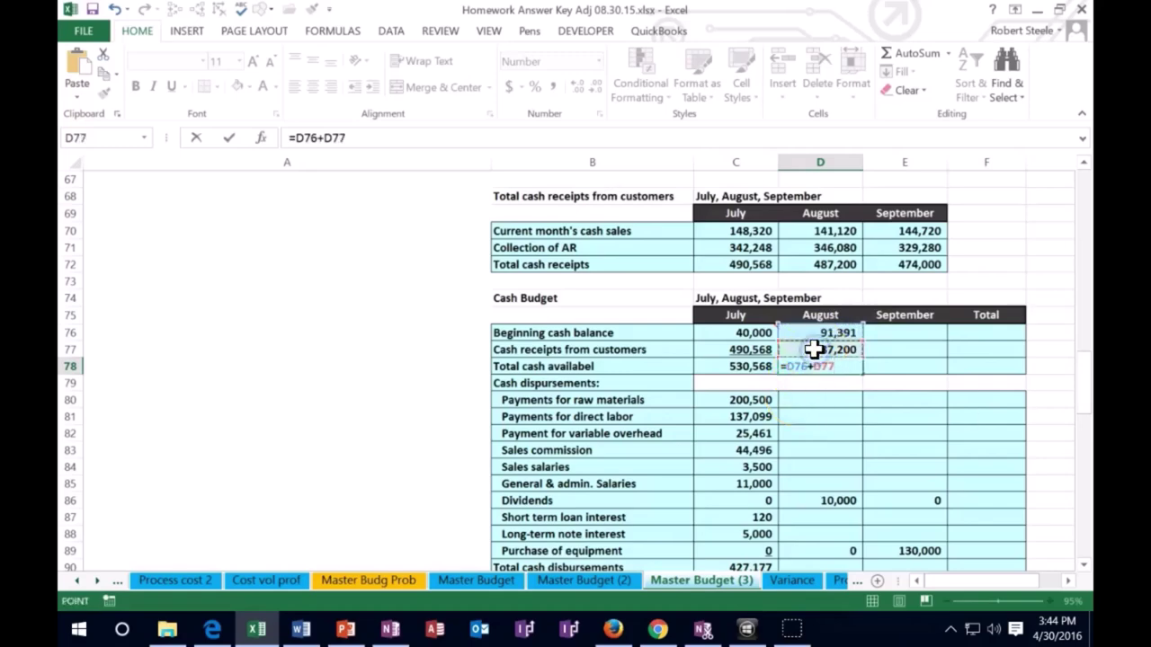
key("Return")
key("Up")
key("Up")
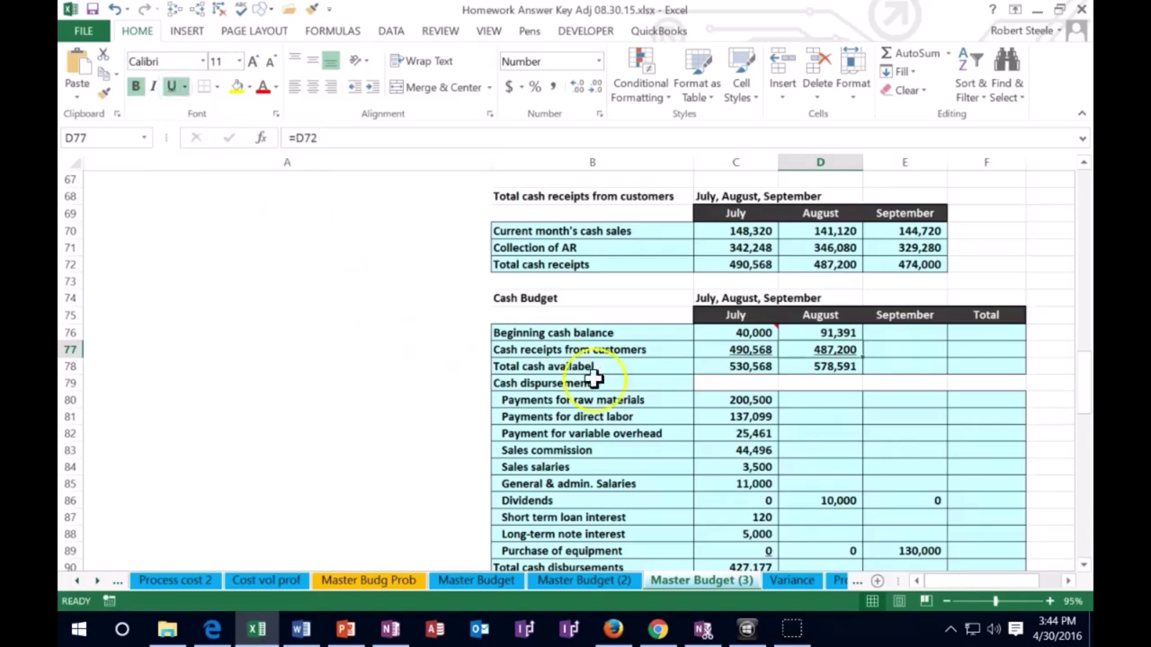
Step: Link August's payments for raw materials in D80 to July's total cost of direct material purchases with =C30
left_click(805, 402)
left_click(805, 402)
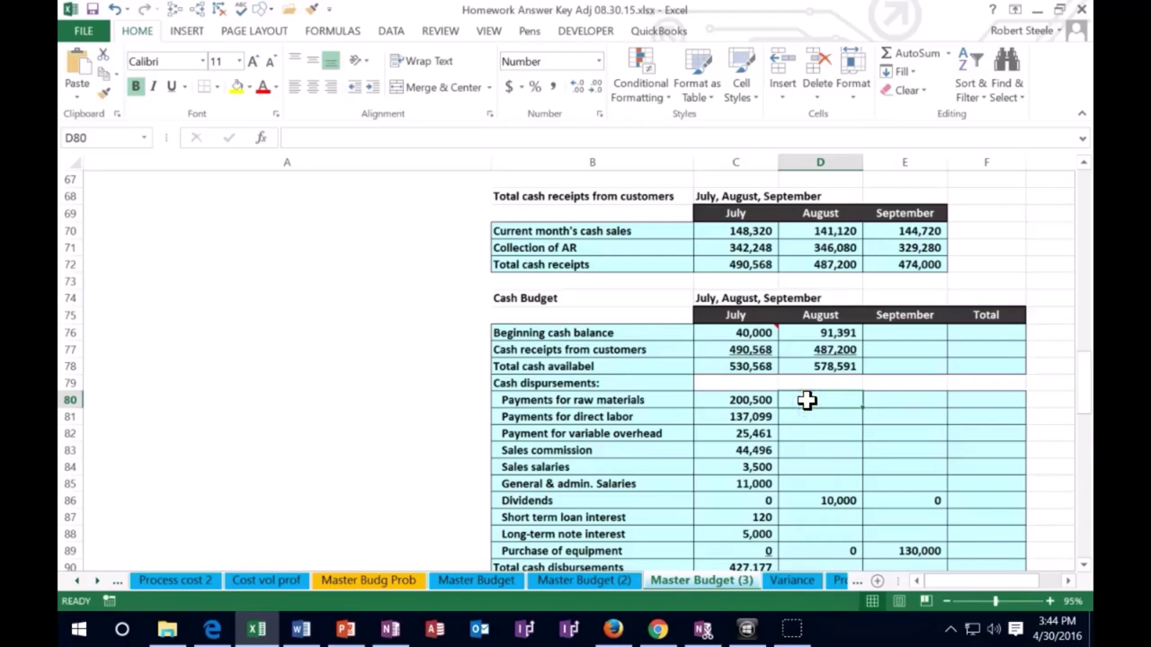
type("=")
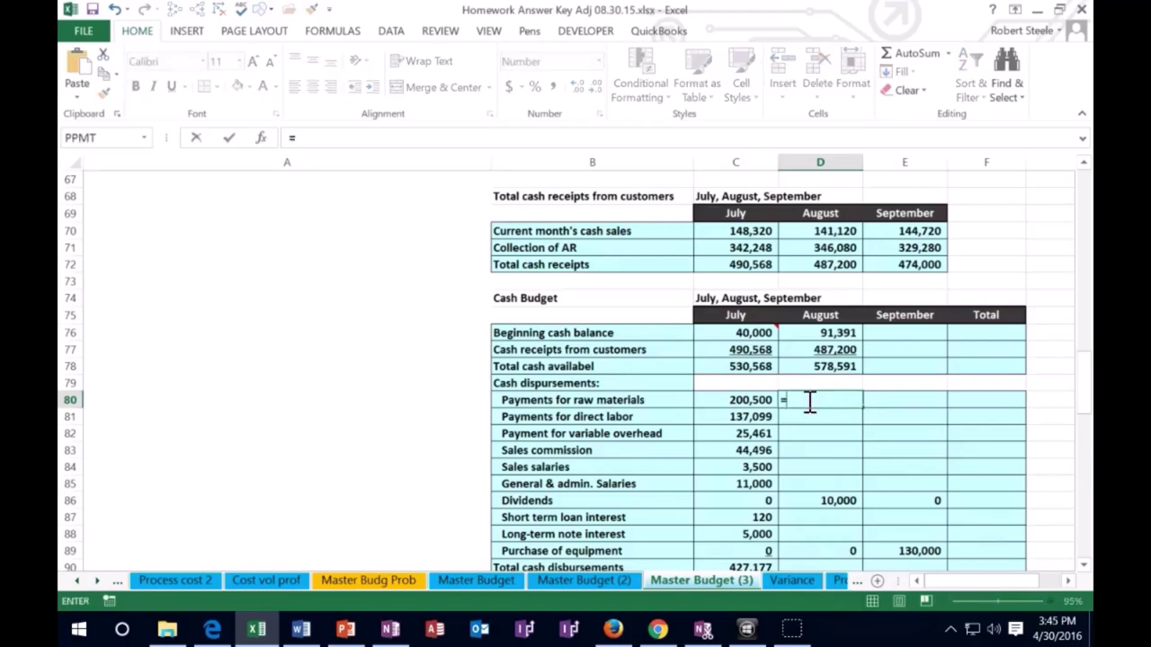
scroll(809, 402, "up", 14)
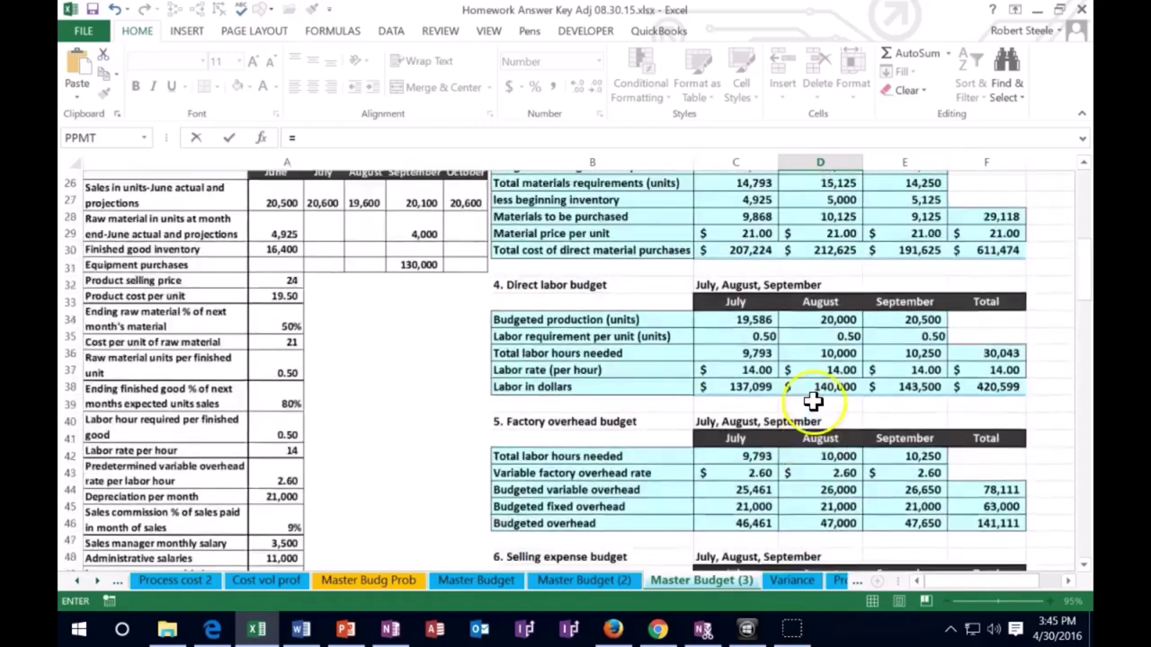
scroll(813, 402, "up", 4)
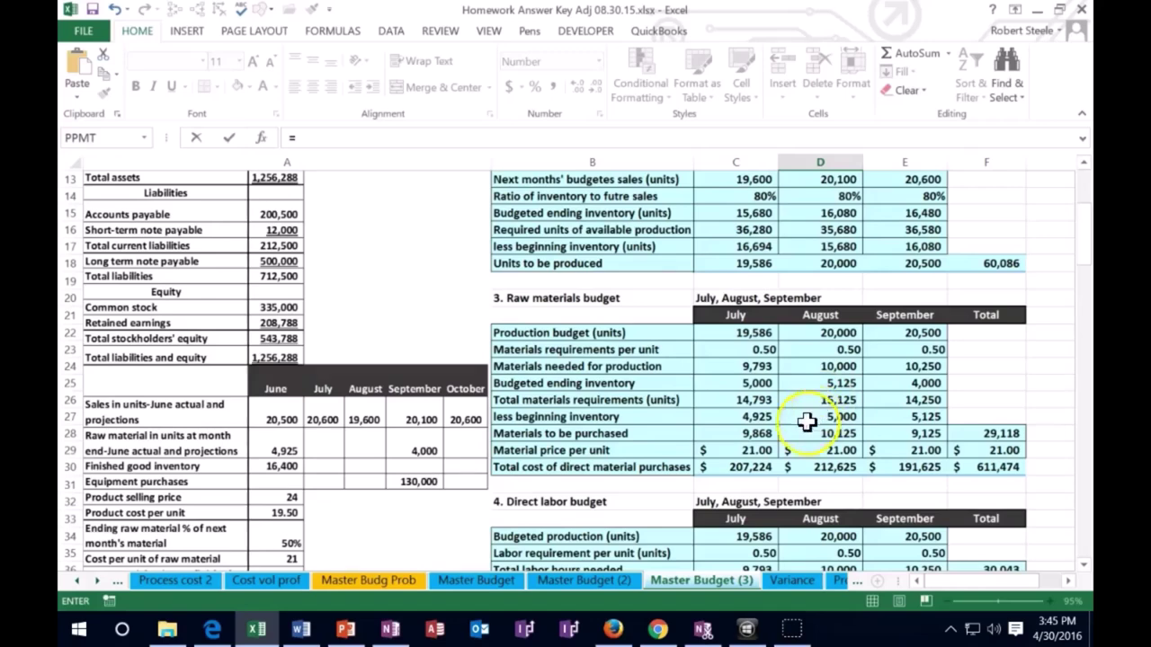
left_click(757, 466)
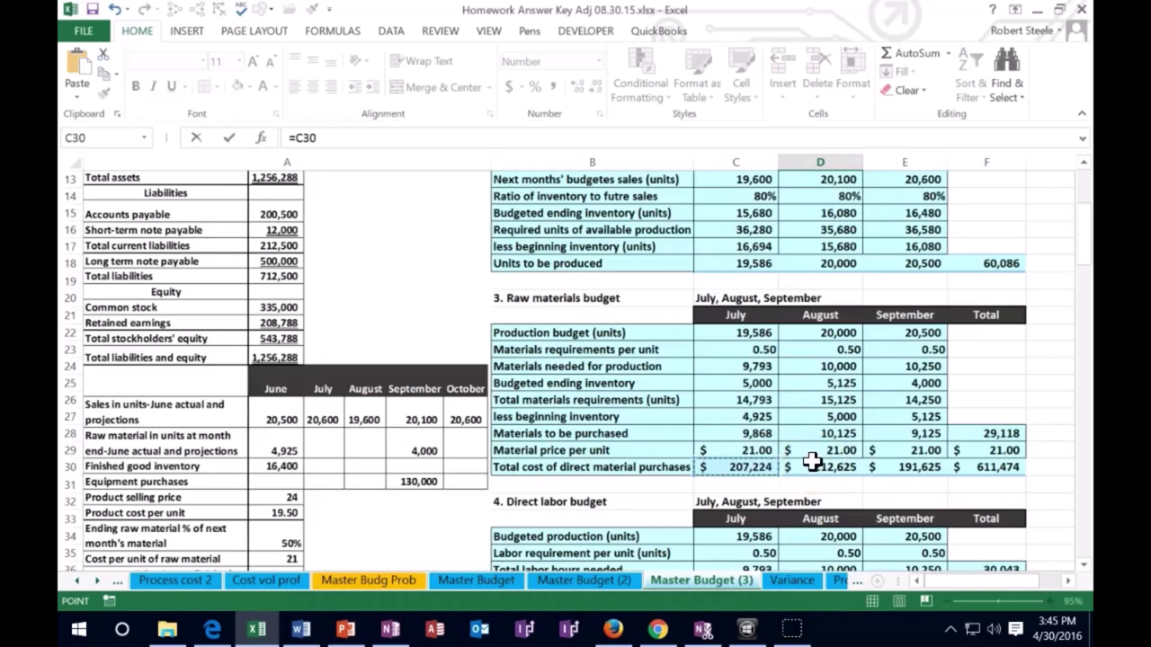
key("Return")
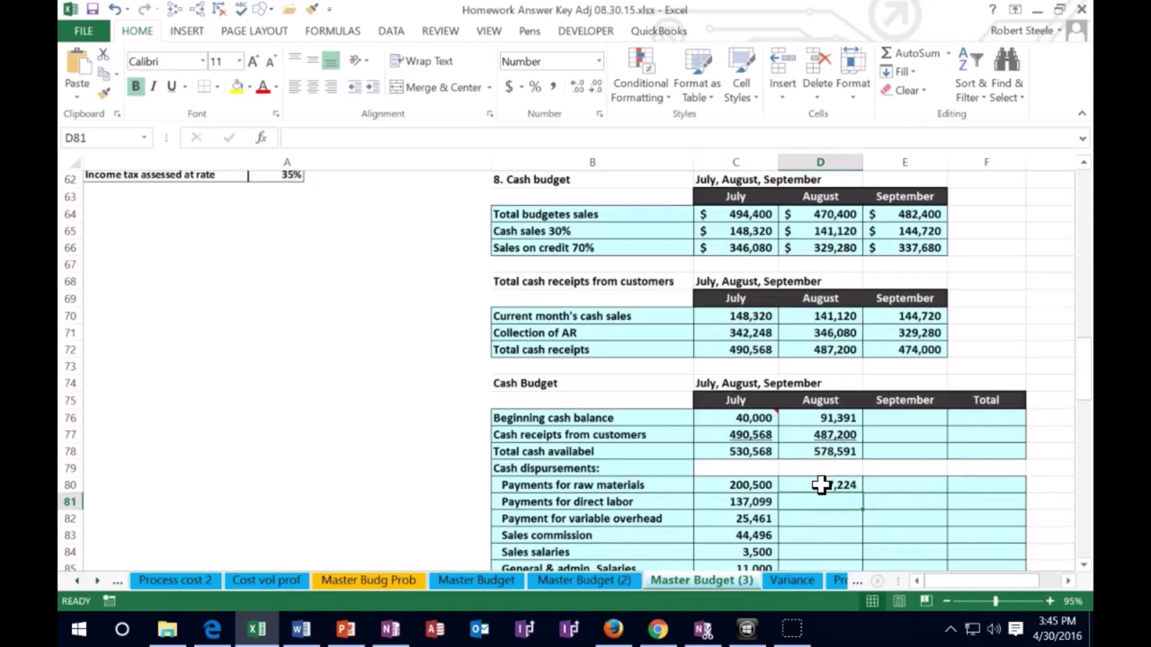
Step: Link August's payments for direct labor in D81 to August's labor in dollars with =D38
type("=")
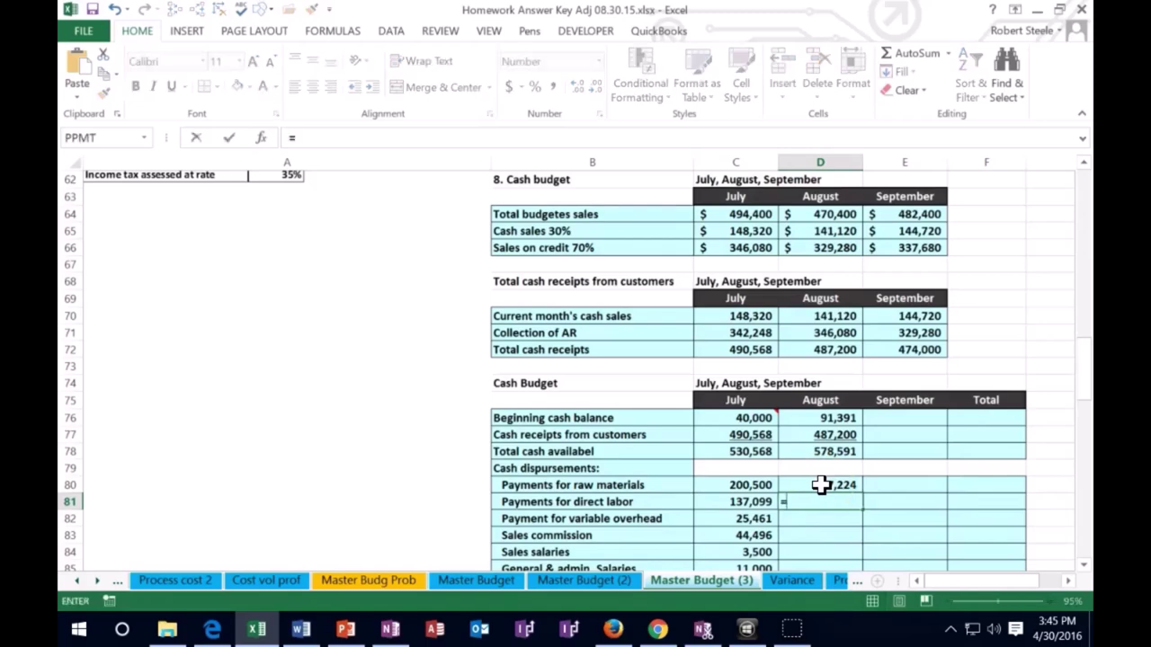
scroll(821, 485, "up", 7)
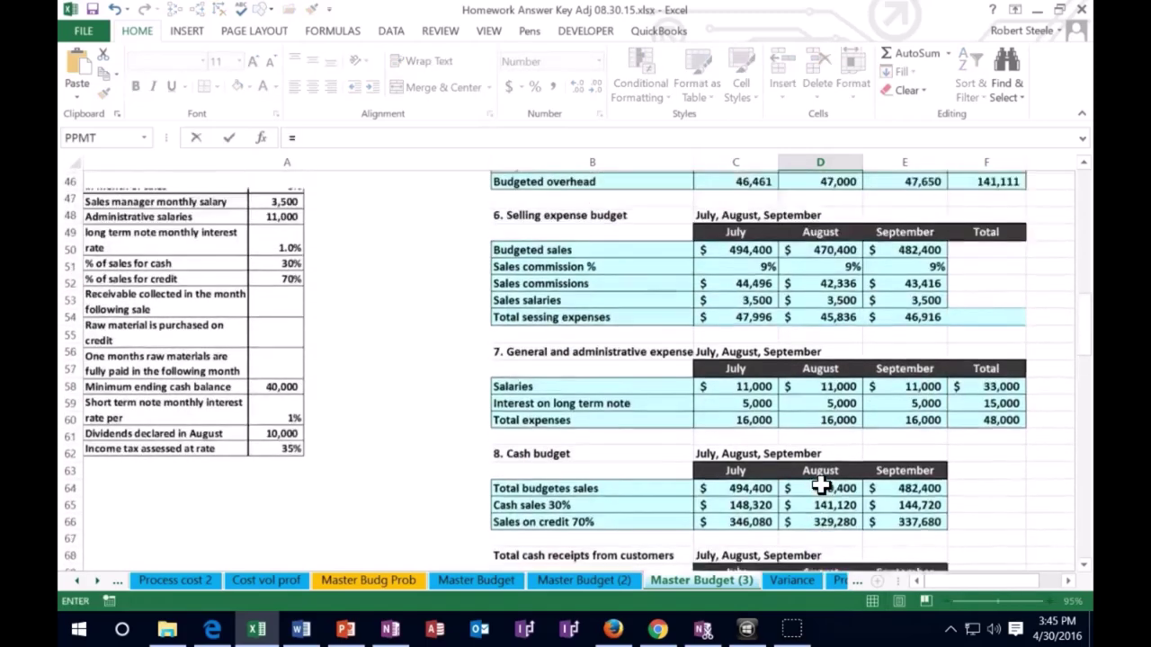
scroll(820, 485, "up", 5)
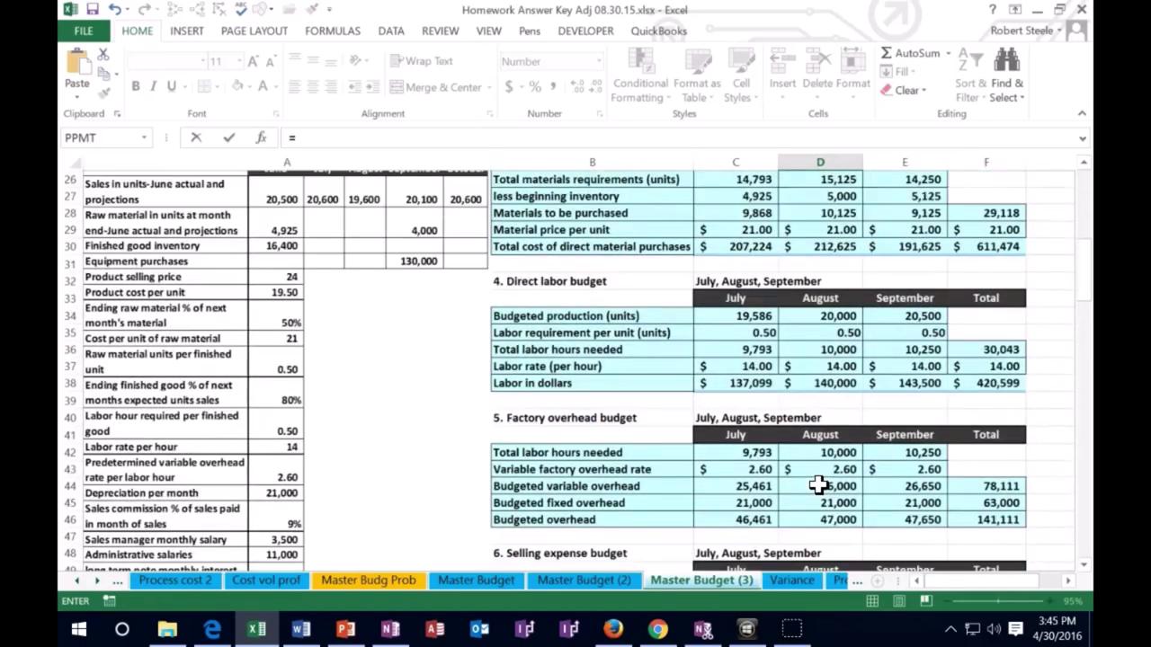
left_click(836, 383)
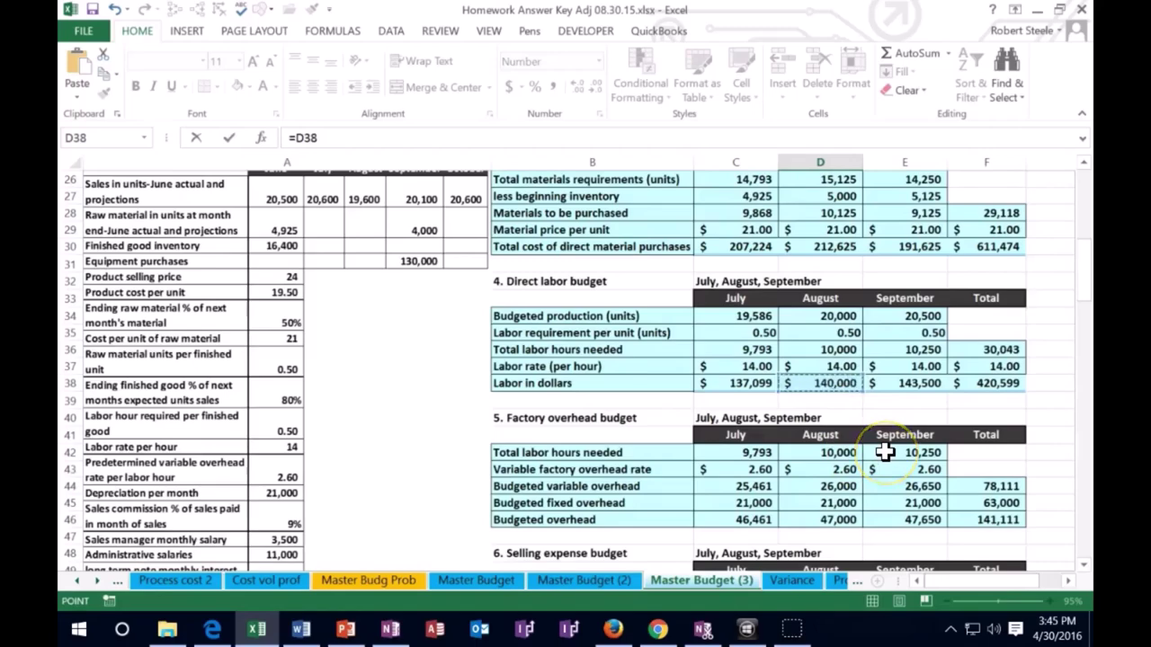
key("Return")
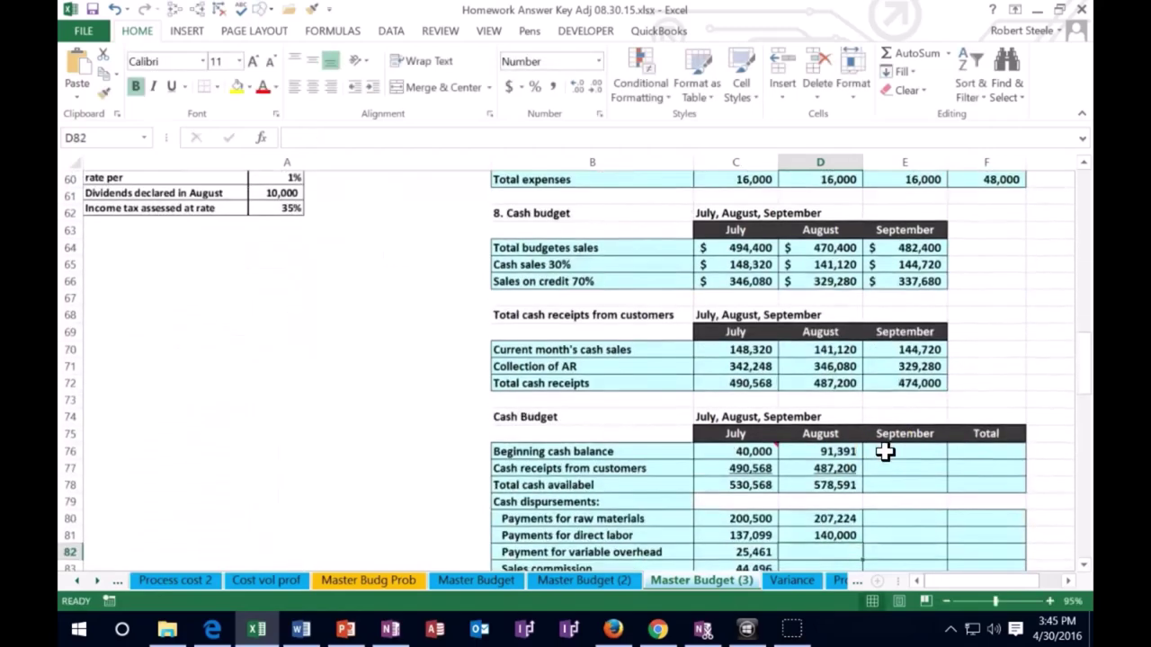
Step: Link August's payment for variable overhead in D82 to August's budgeted variable overhead with =D44
scroll(885, 451, "down", 2)
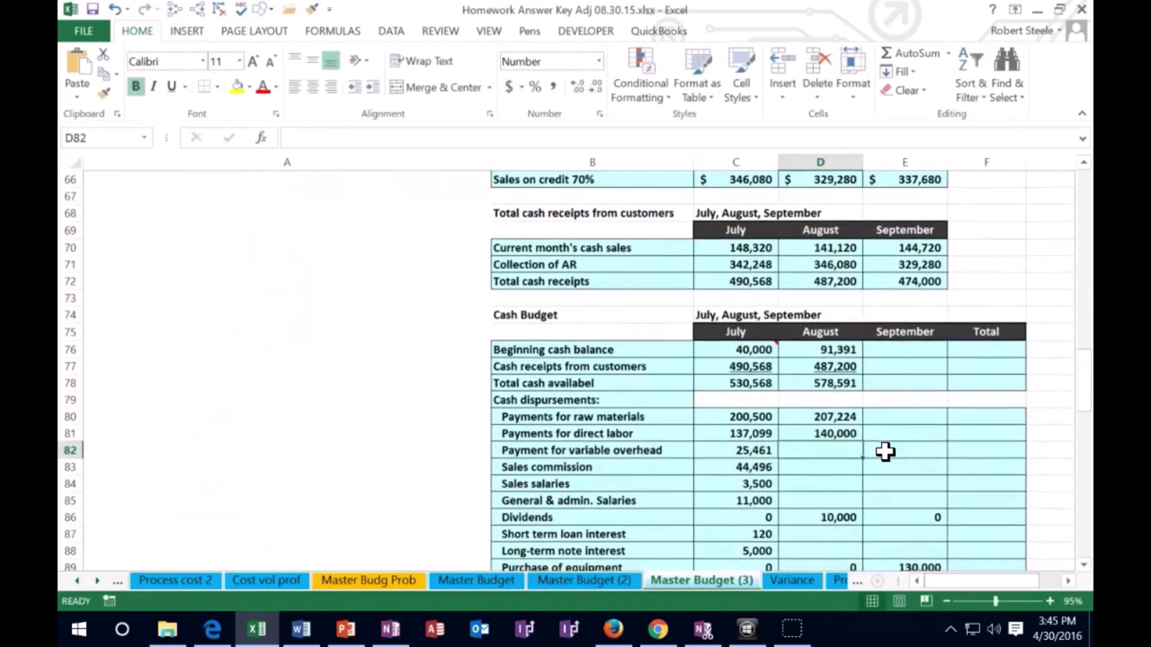
type("=")
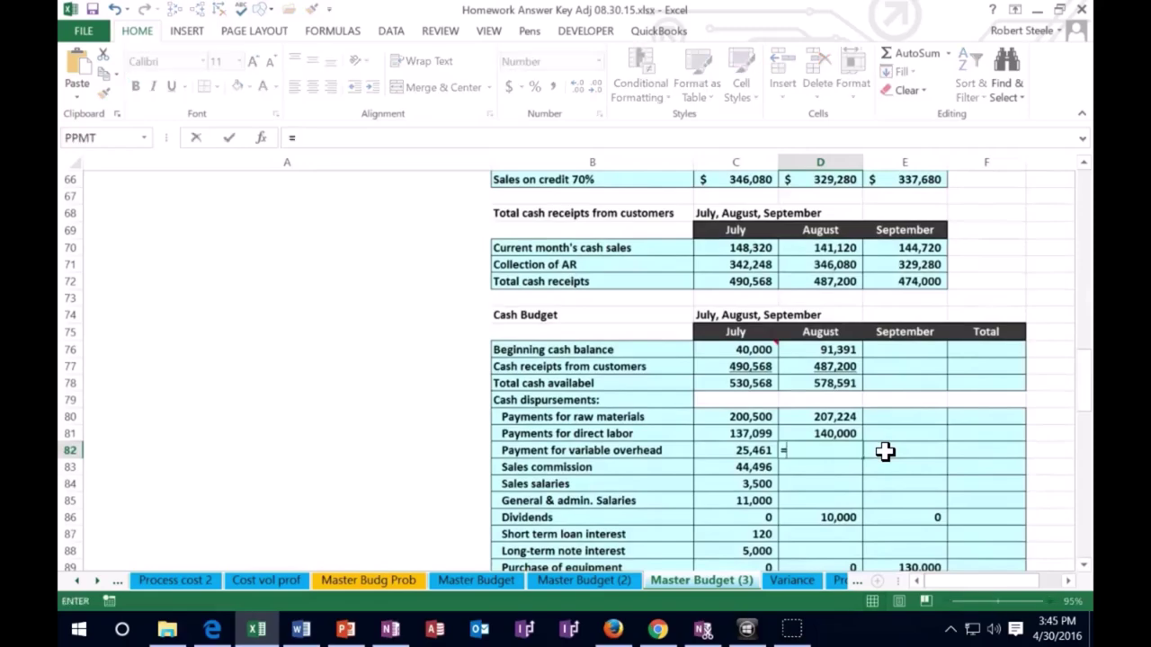
scroll(886, 451, "up", 10)
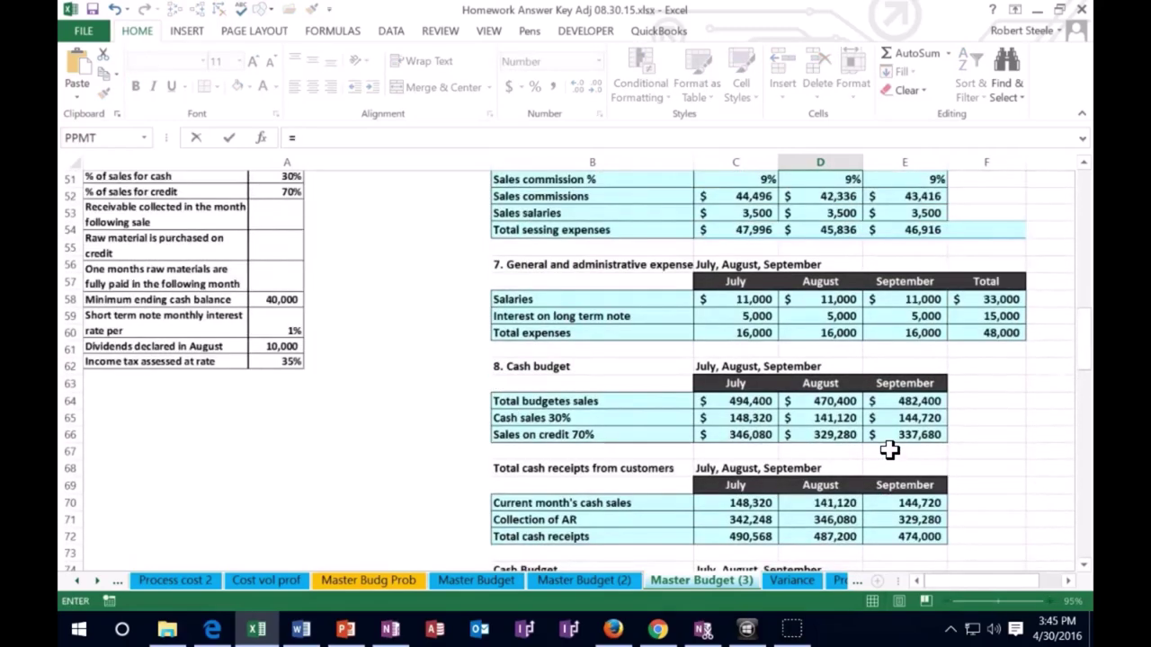
scroll(889, 452, "up", 1)
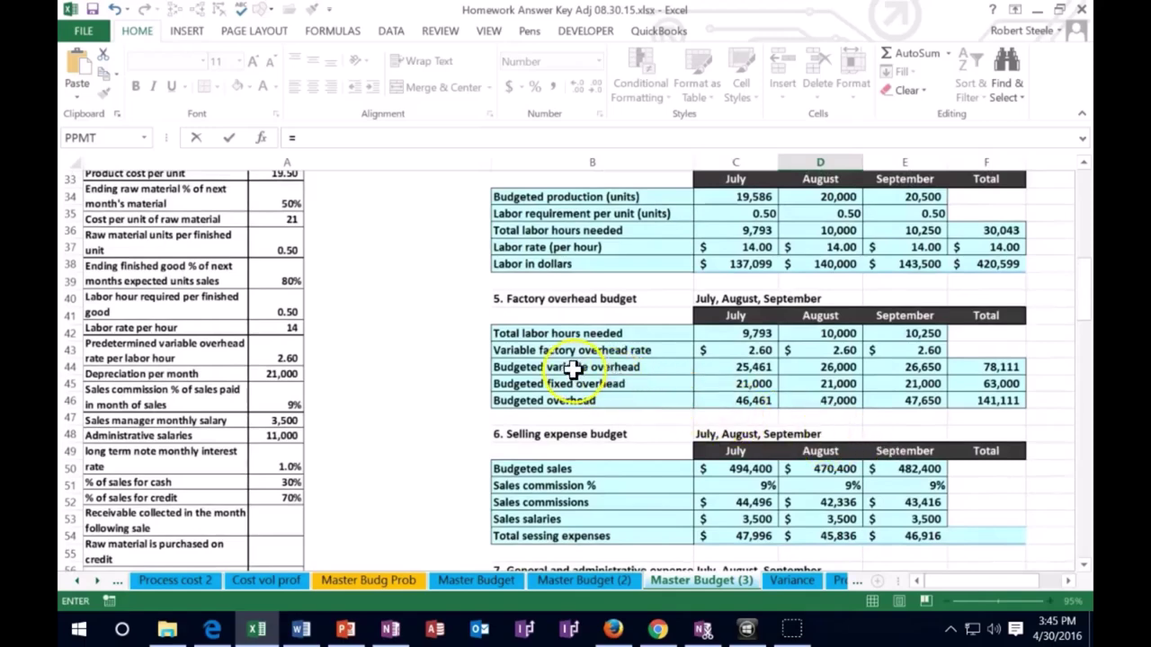
left_click(820, 369)
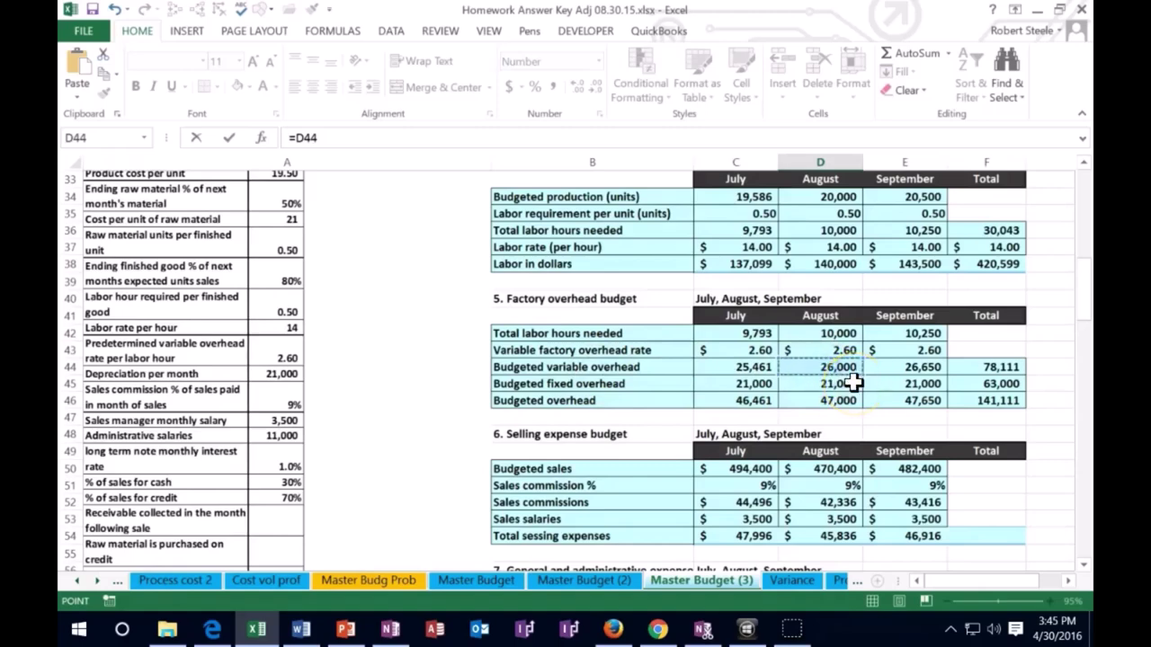
key("Return")
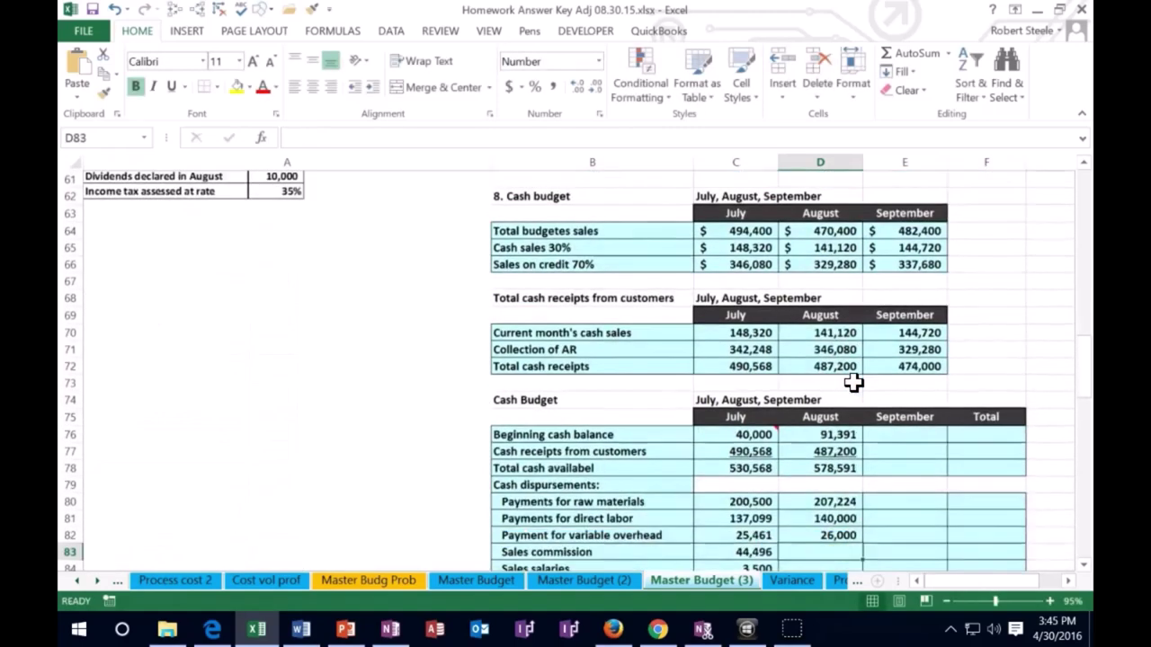
Step: Link August's sales commission in D83 to the selling expense budget's August sales commissions with =D52
scroll(853, 382, "down", 2)
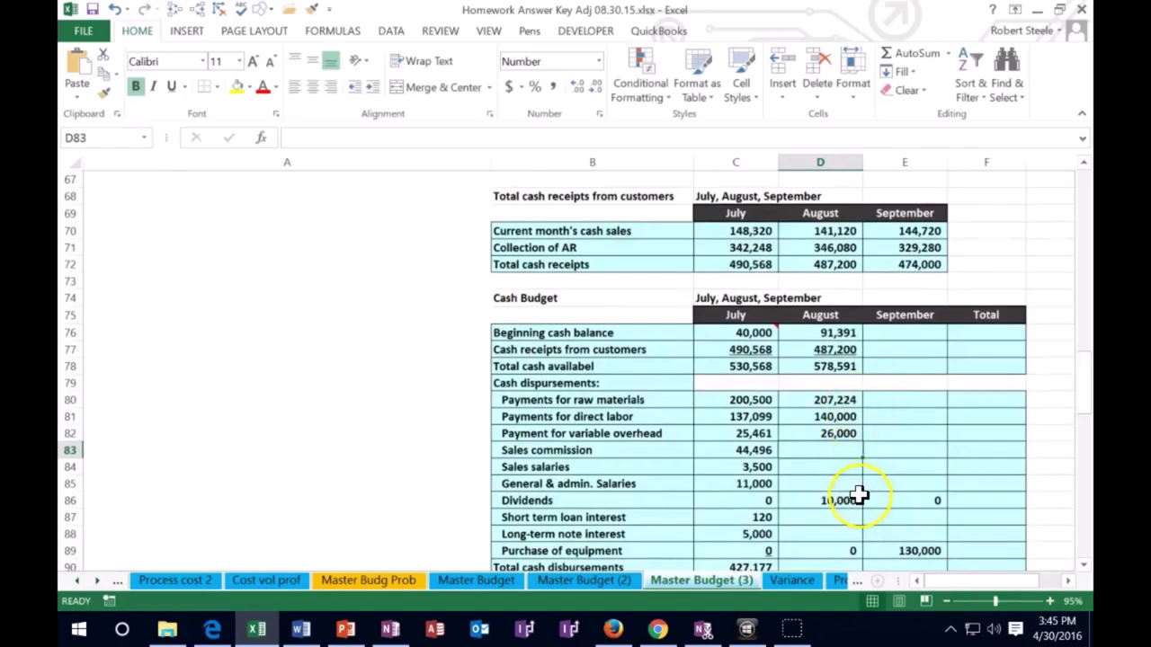
type("=")
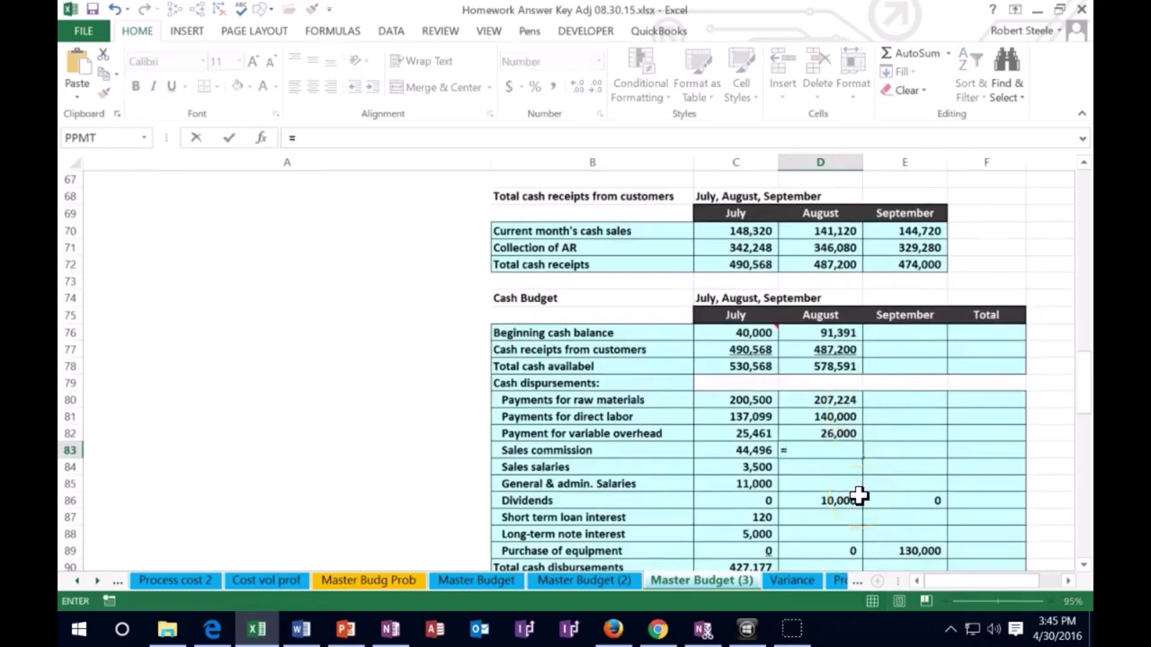
scroll(858, 496, "up", 6)
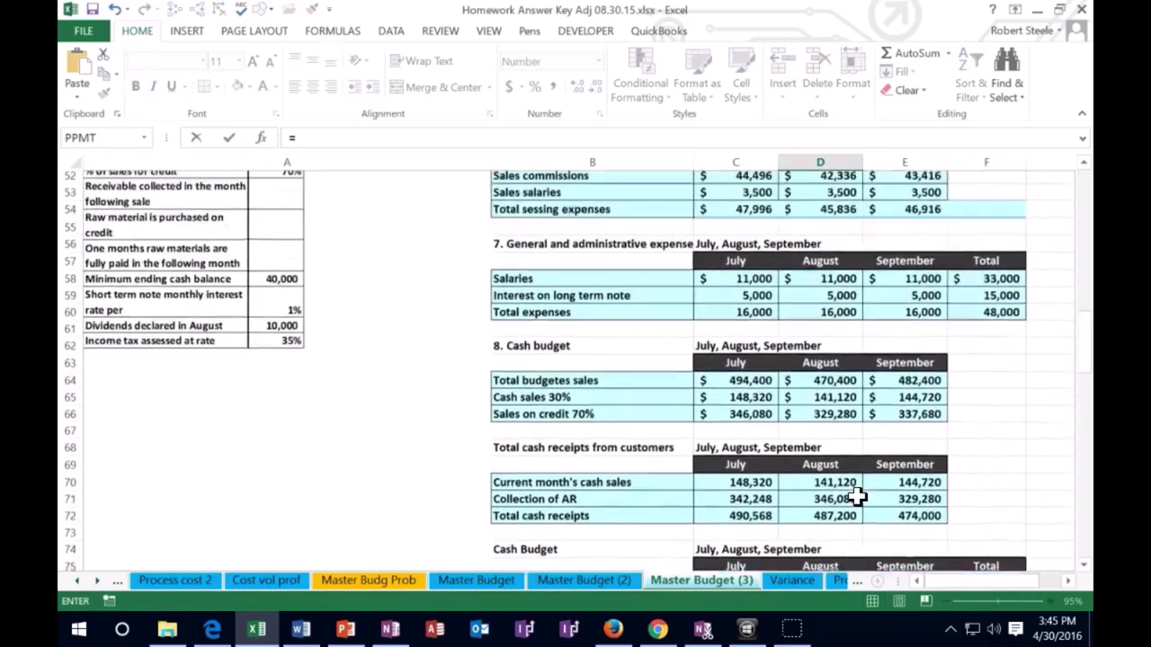
scroll(856, 497, "up", 1)
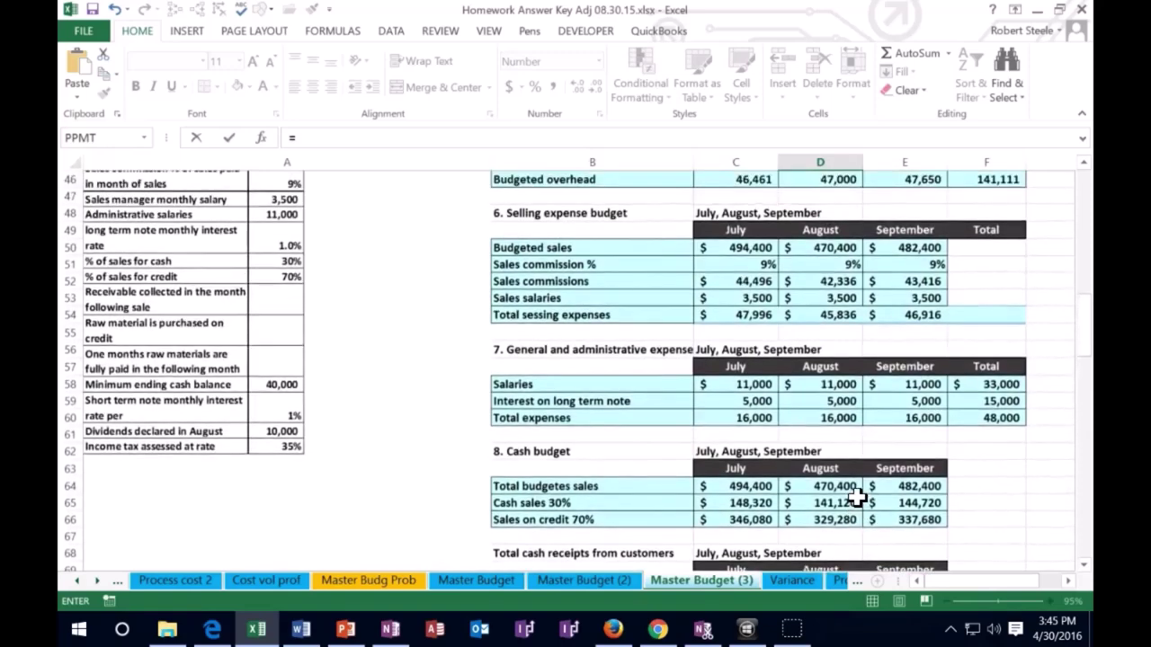
left_click(832, 284)
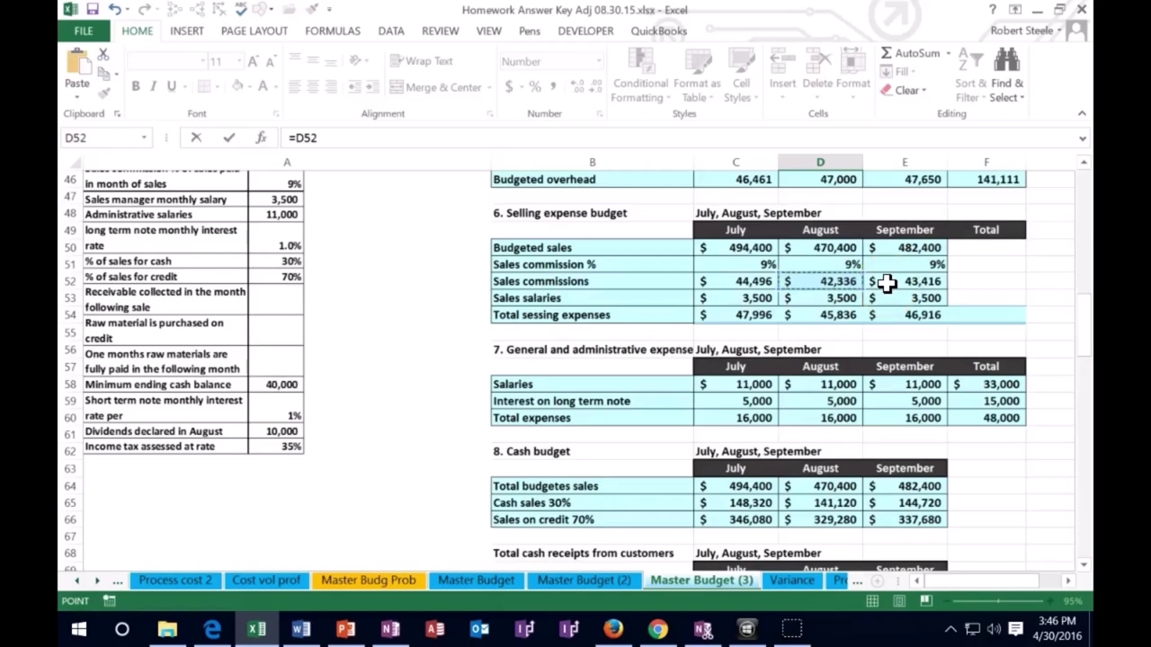
key("Return")
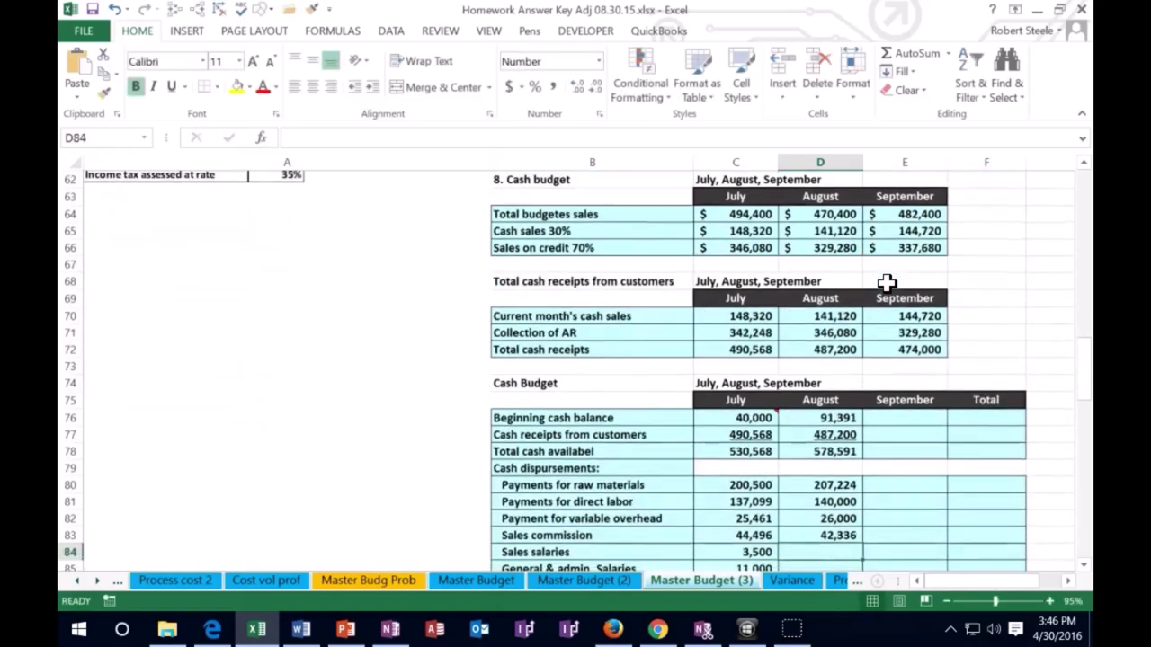
Step: Link August's sales salaries in D84 to the selling expense budget's August sales salaries with =D53
scroll(887, 282, "down", 1)
left_click(896, 386)
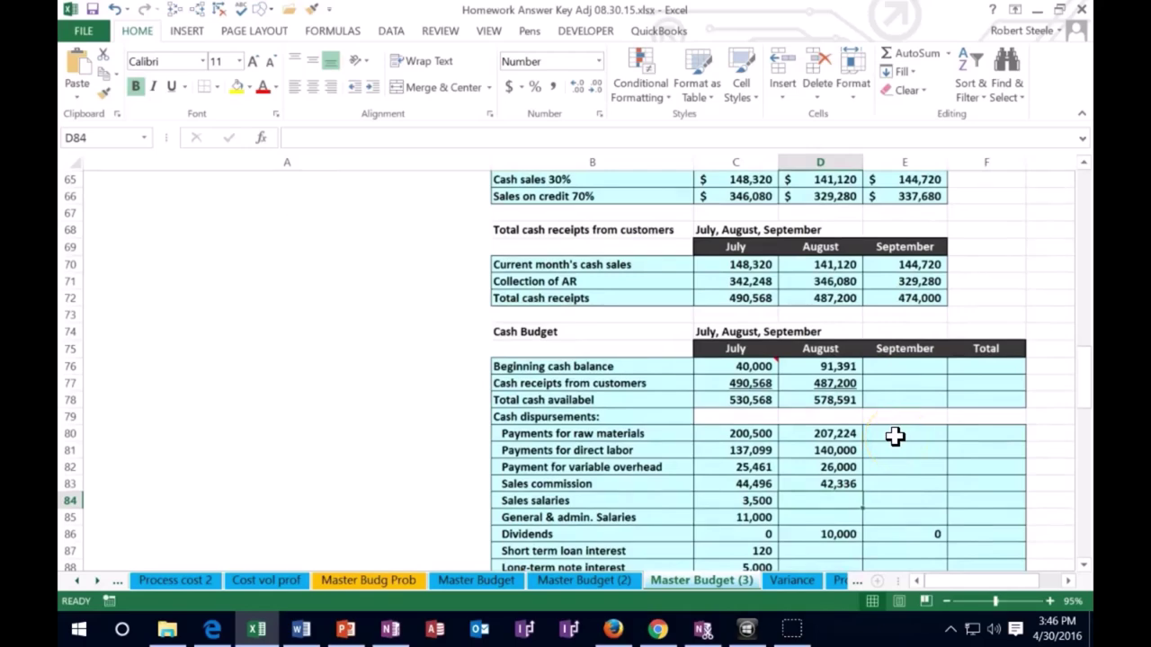
type("=")
scroll(895, 436, "up", 6)
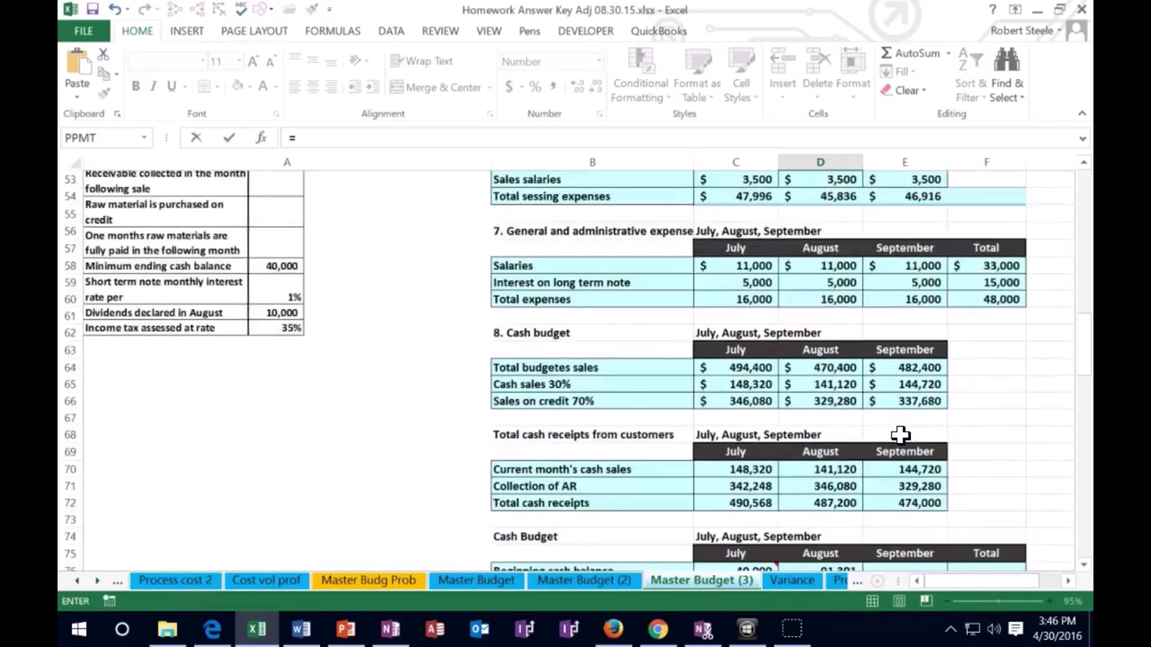
left_click(839, 281)
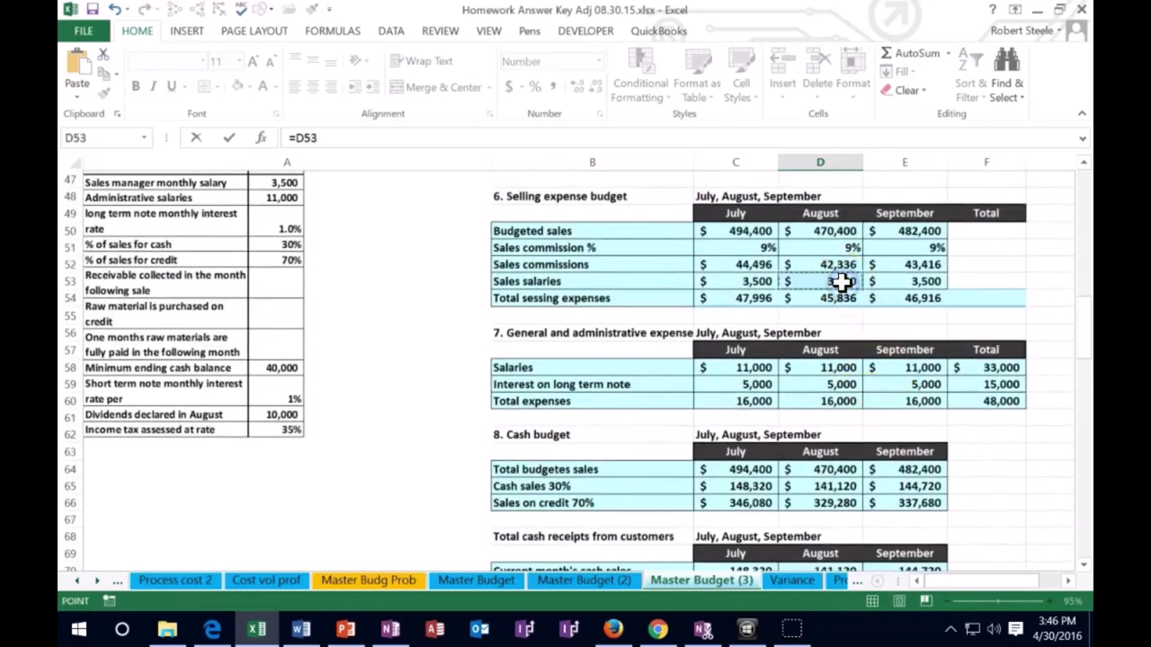
key("Return")
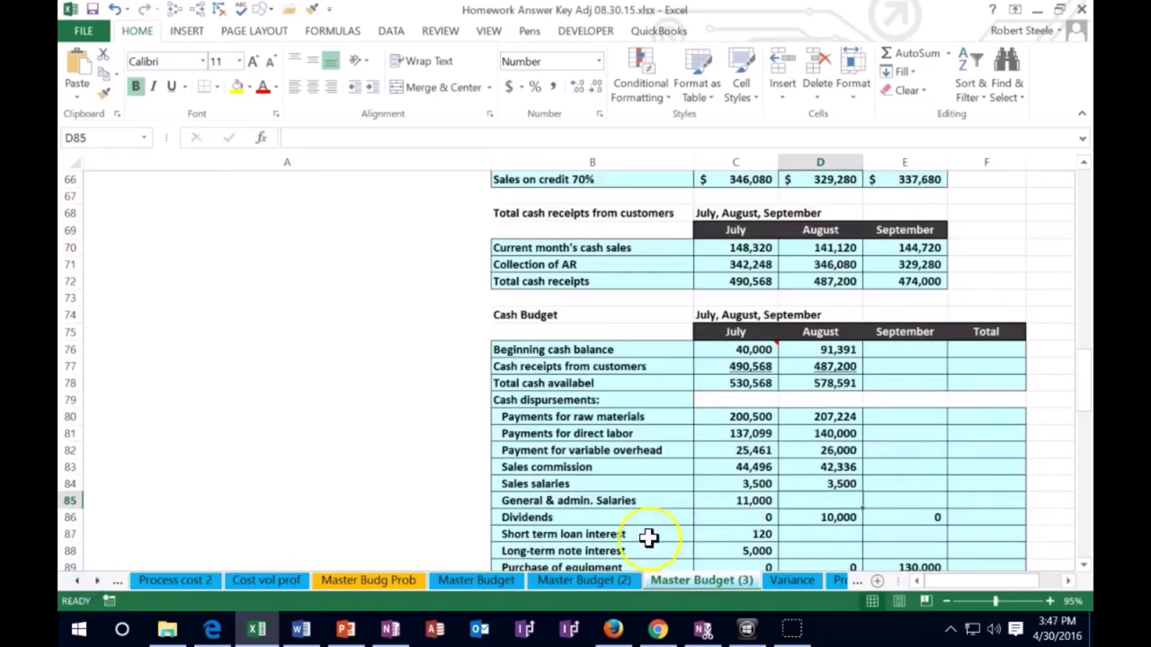
Step: Link August's general and admin. salaries in D85 to August's salaries in the general and administrative expense budget with =D58
type("=")
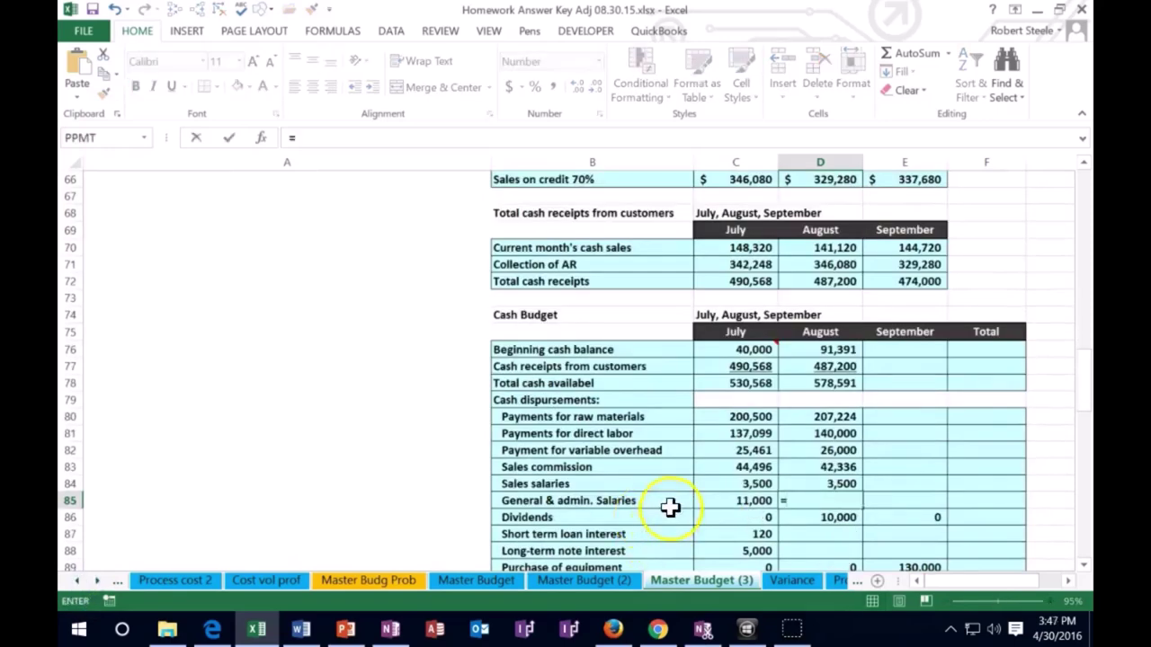
scroll(669, 506, "up", 3)
scroll(674, 506, "up", 2)
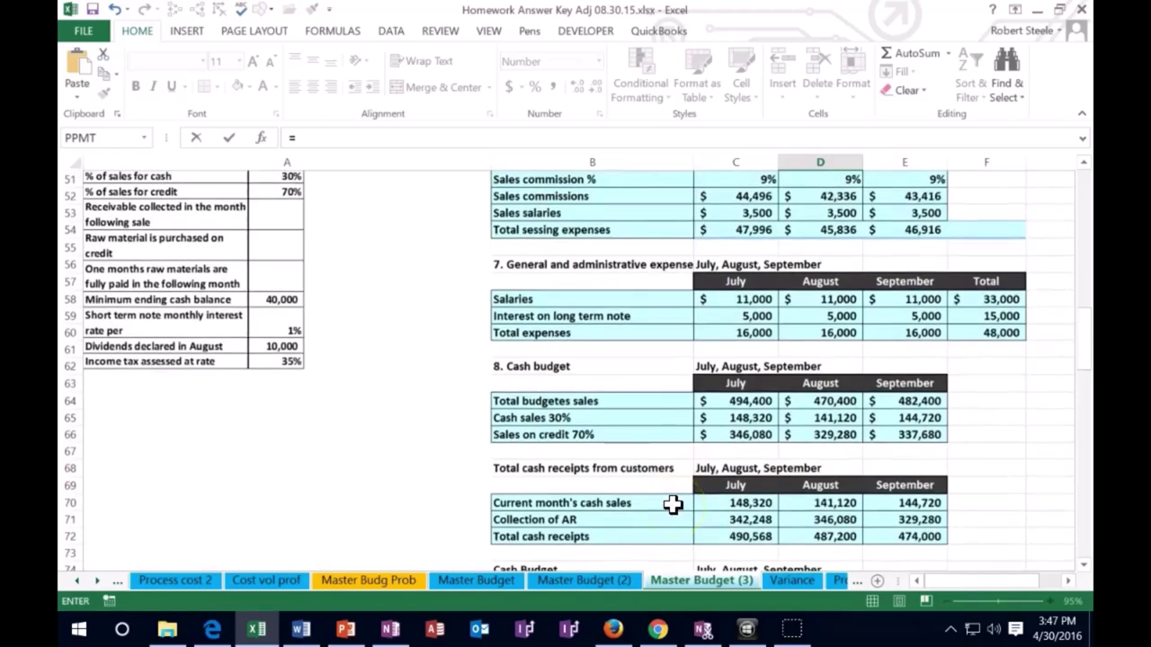
left_click(801, 303)
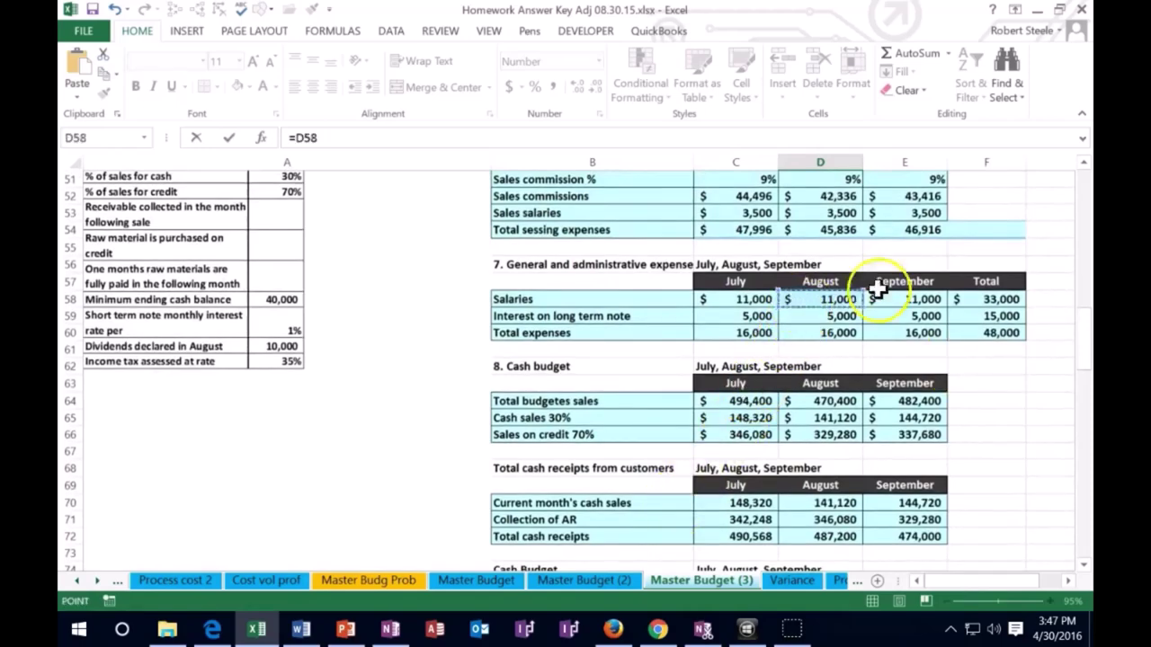
key("Return")
scroll(887, 406, "down", 2)
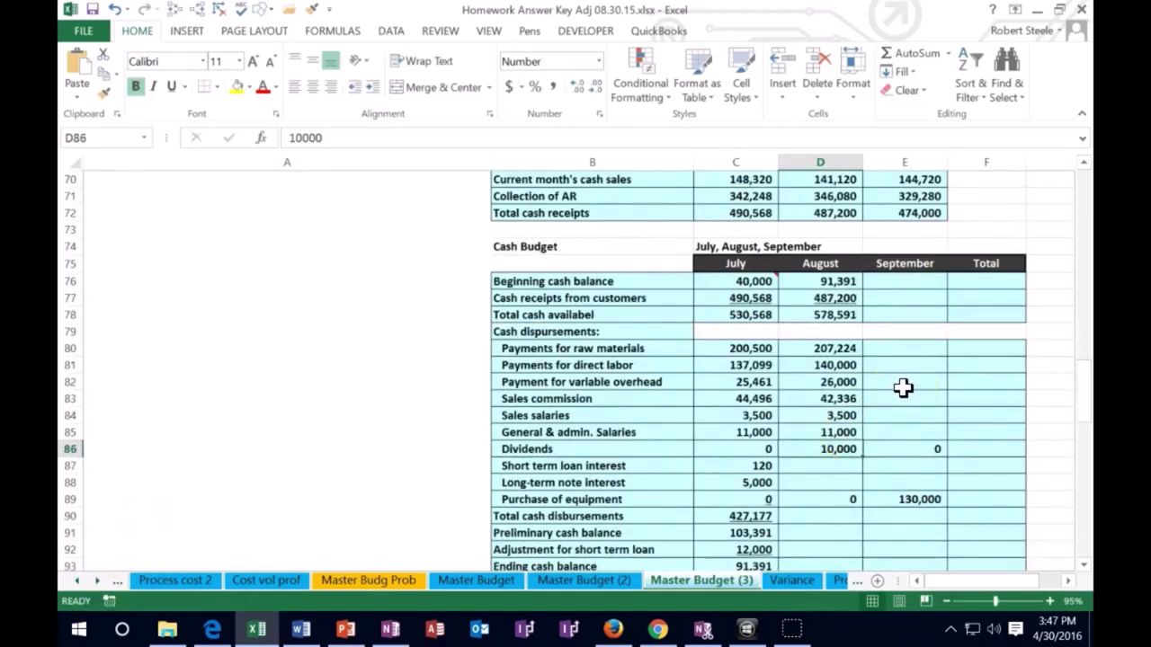
Step: Leave August's short term loan interest blank and link the long-term note interest in D88 to July's amount with =C88
key("Return")
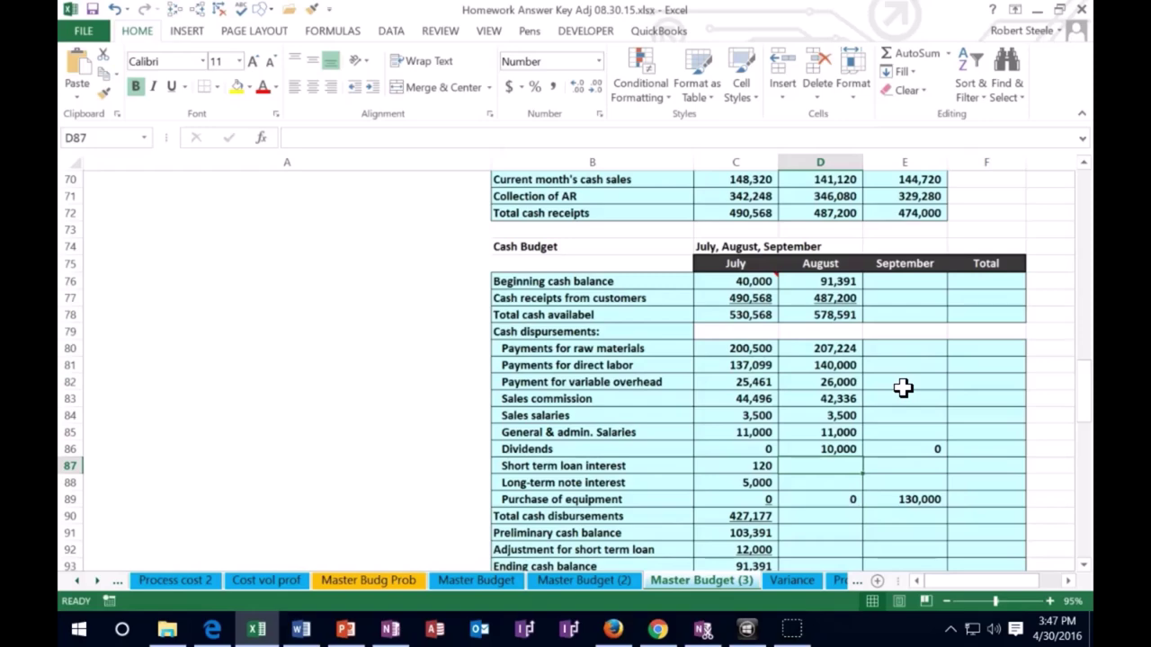
key("Return")
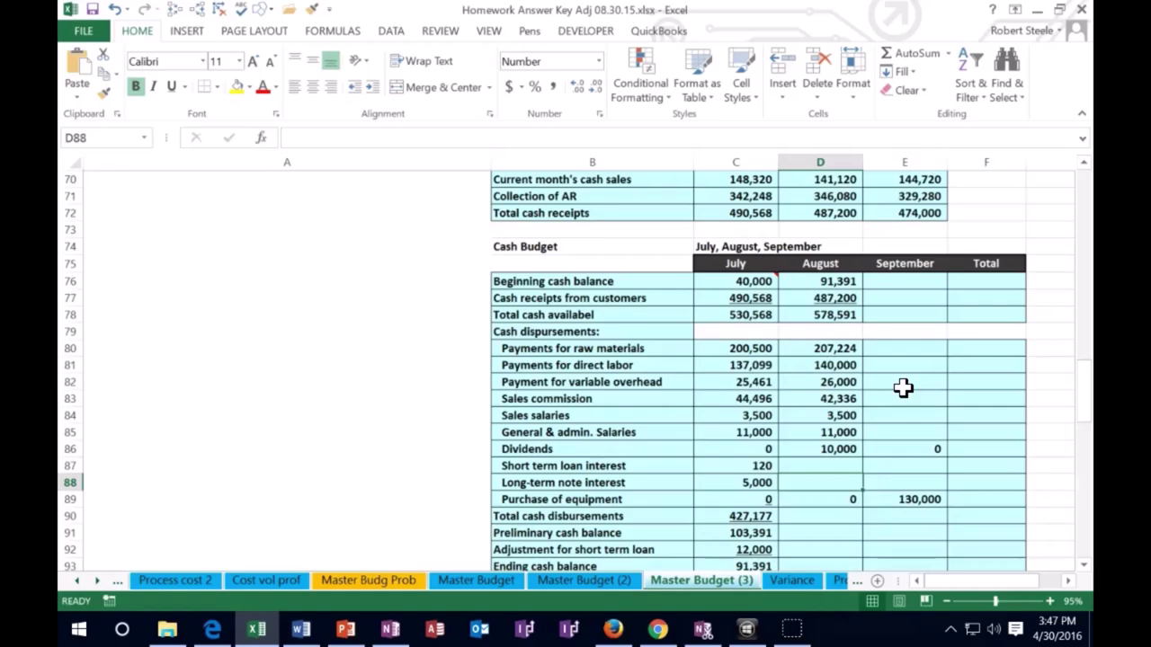
type("=")
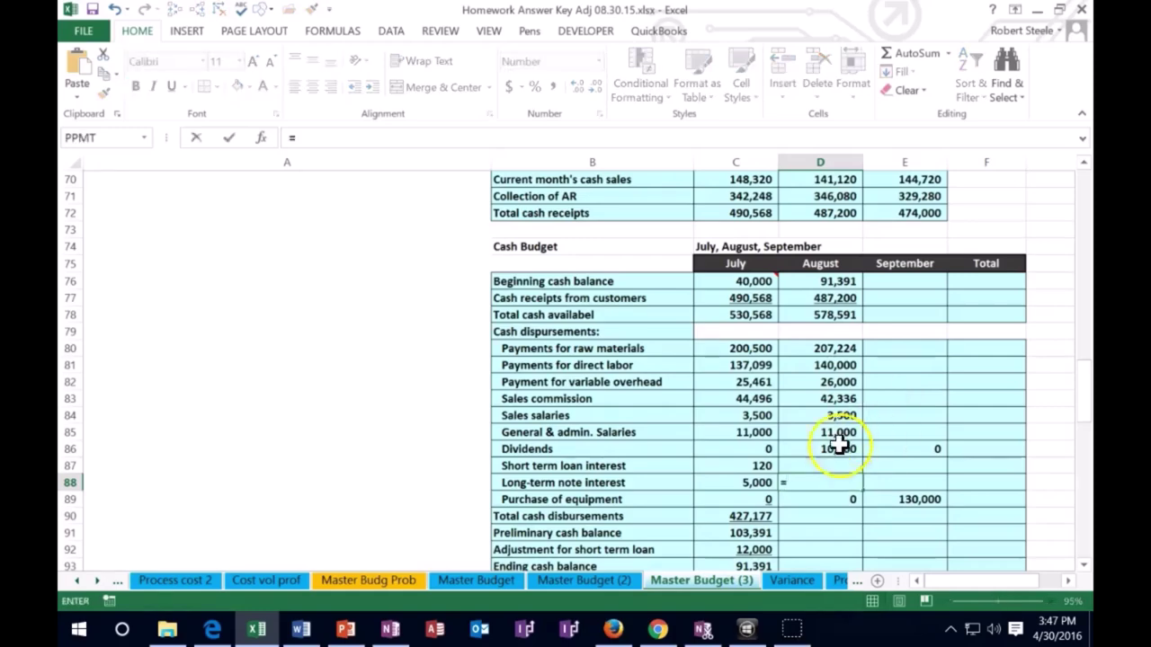
left_click(751, 483)
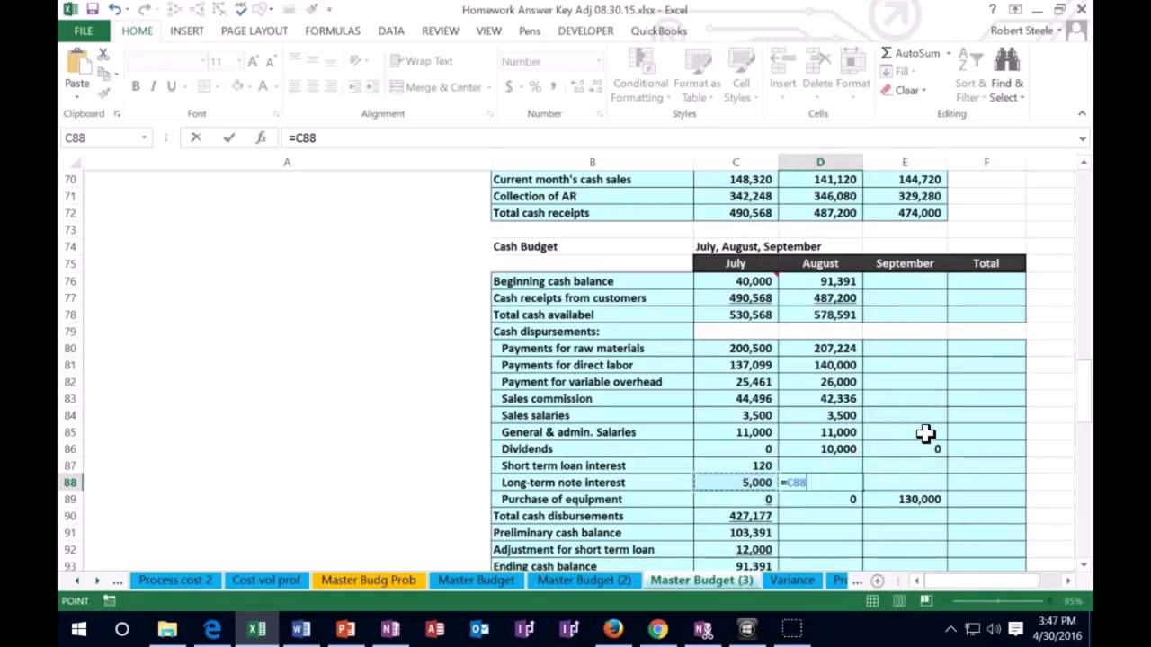
key("Return")
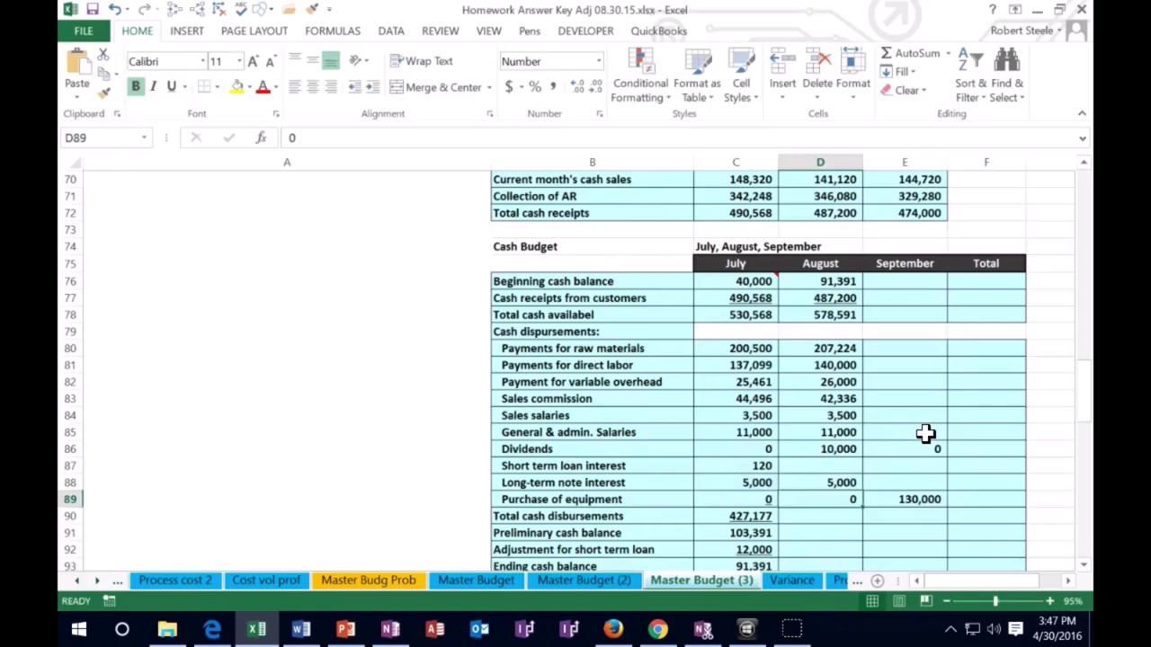
Step: Try to total August's cash disbursements in D90 with a SUM of D80:D89
key("Return")
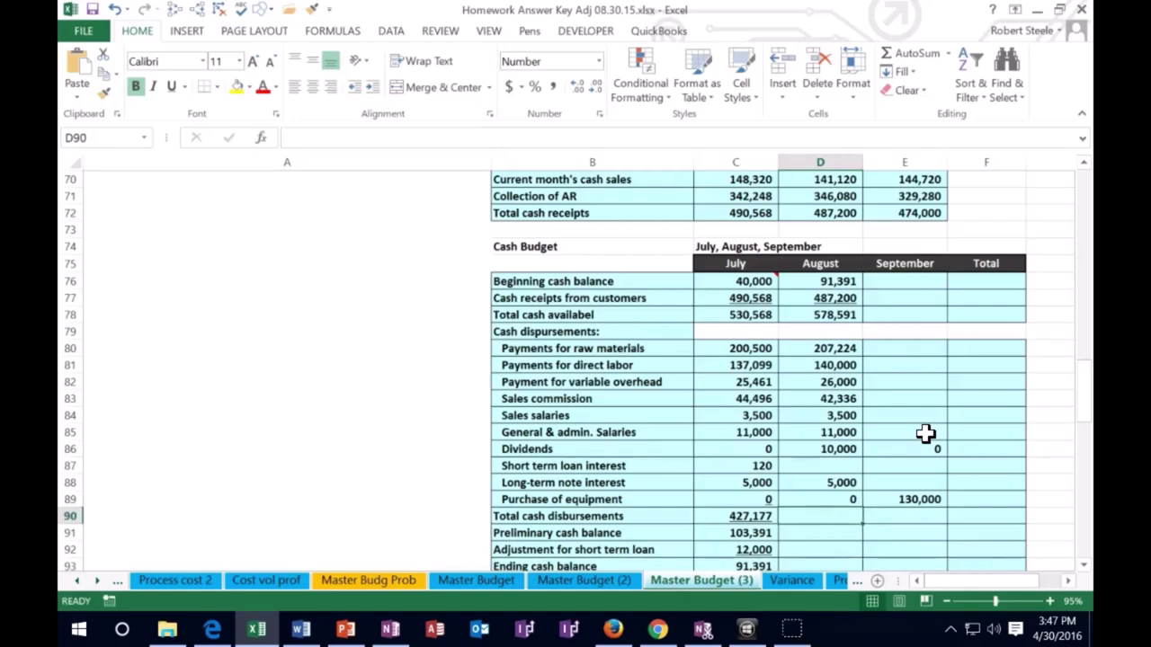
type("=sum(")
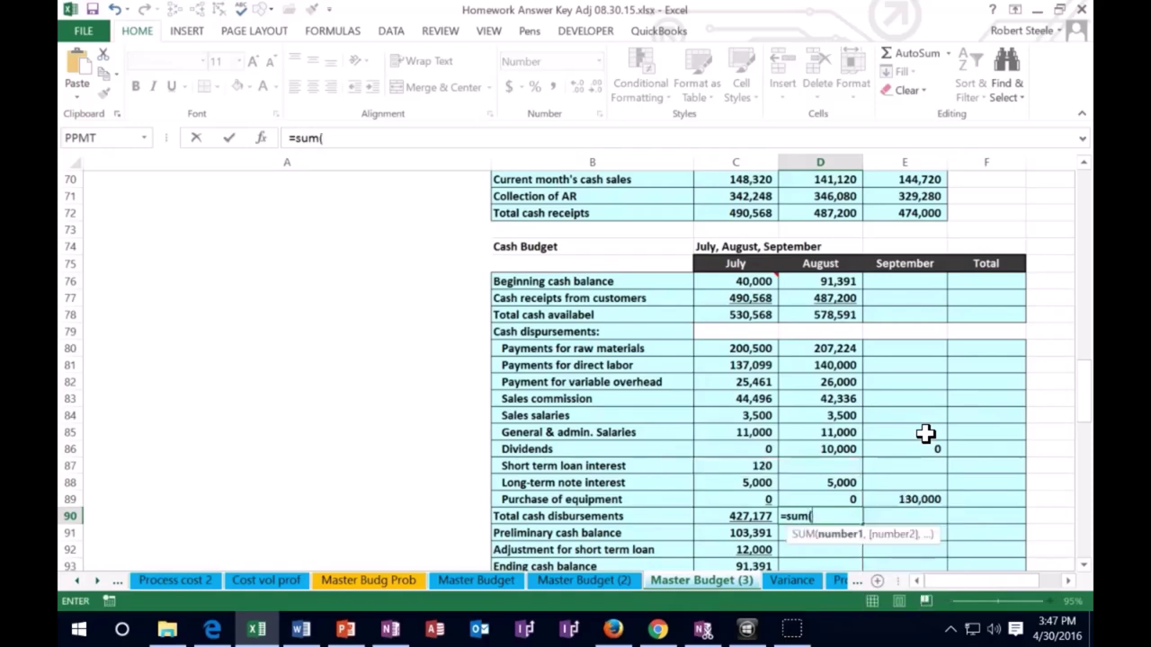
left_click(823, 347)
left_click_drag(824, 347, 824, 491)
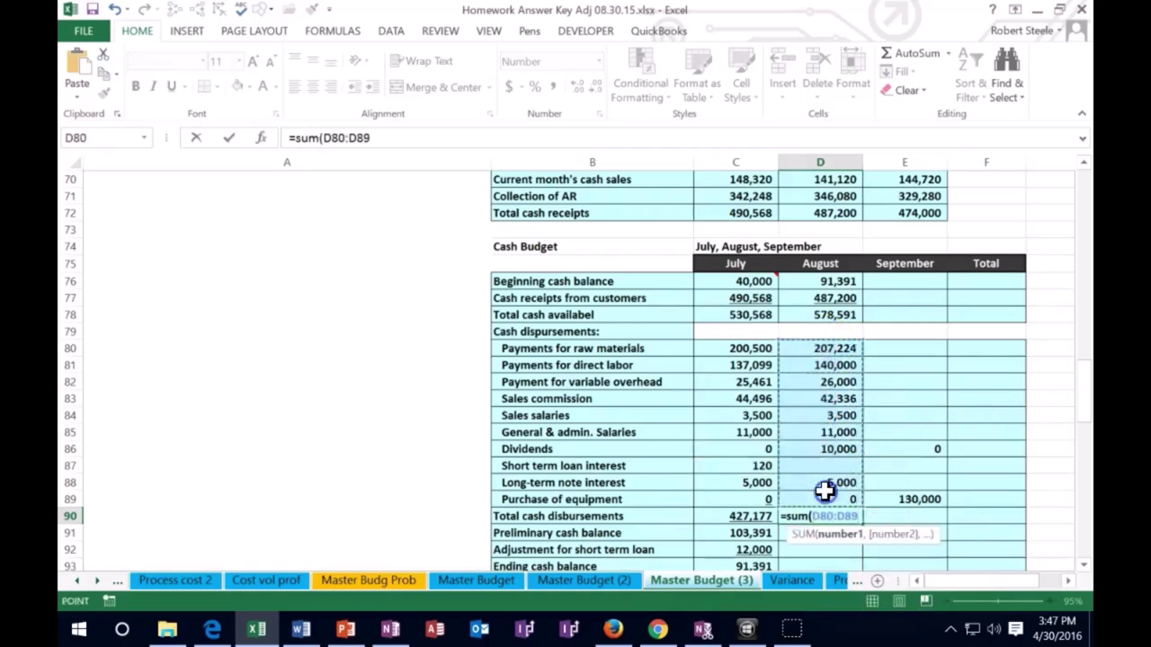
key("Return")
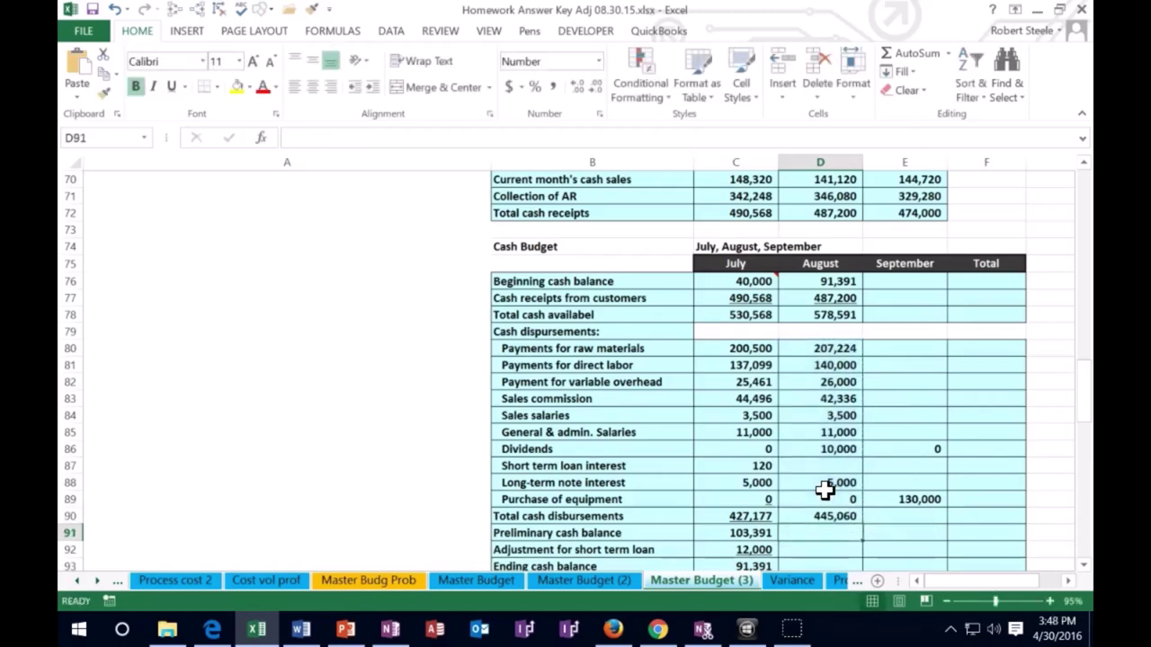
key("Up")
key("Delete")
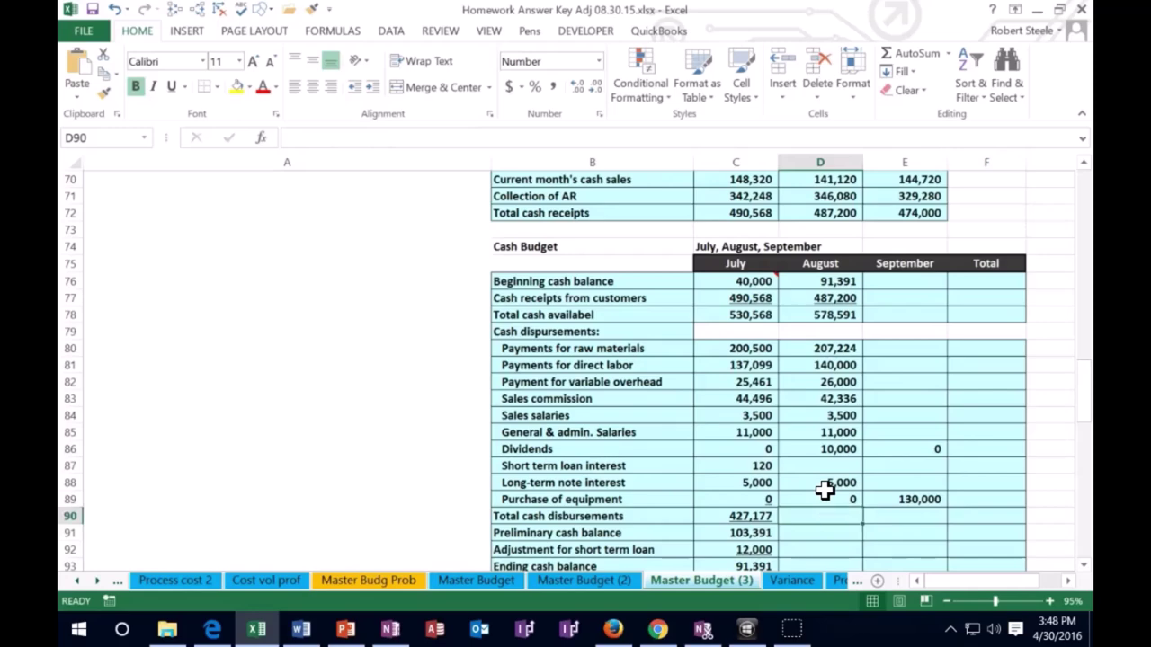
Step: Copy July's total cash disbursements formula from C90 across to D90, and underline August's purchase of equipment amount in D89
left_click(762, 515)
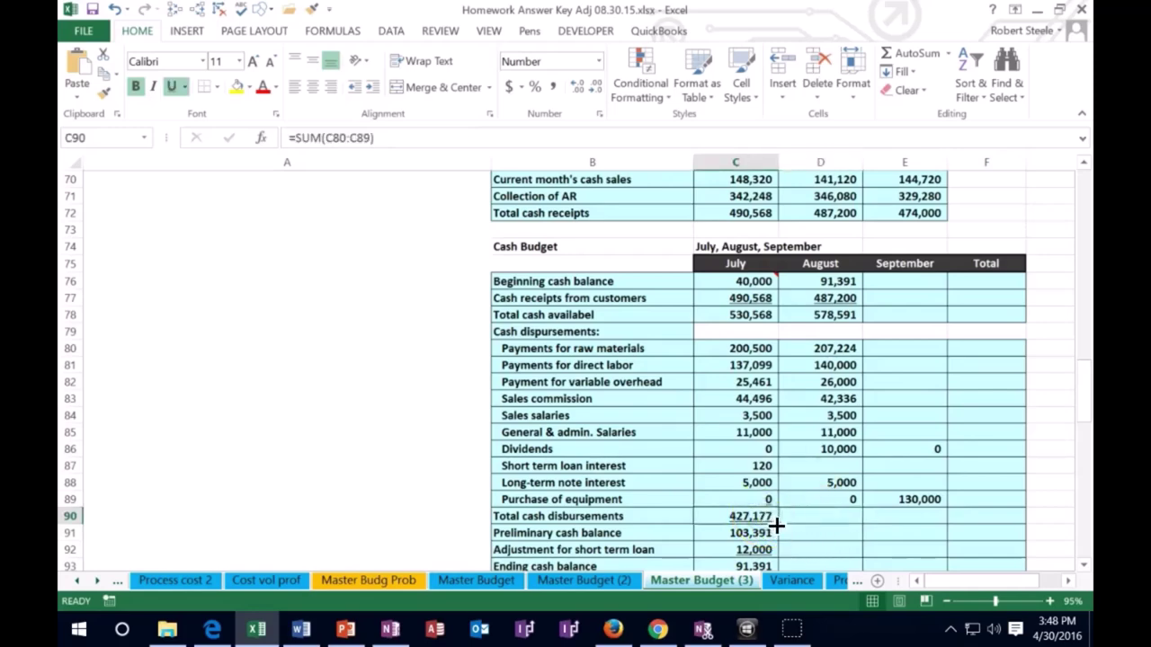
left_click_drag(778, 526, 830, 524)
left_click(796, 501)
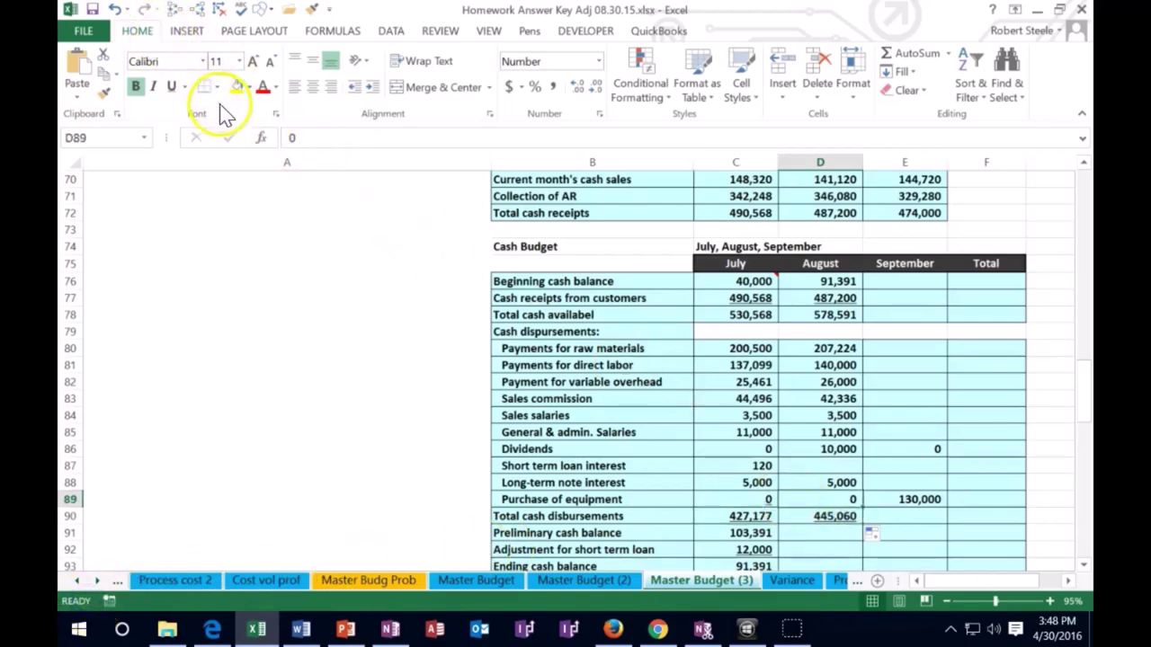
left_click(171, 86)
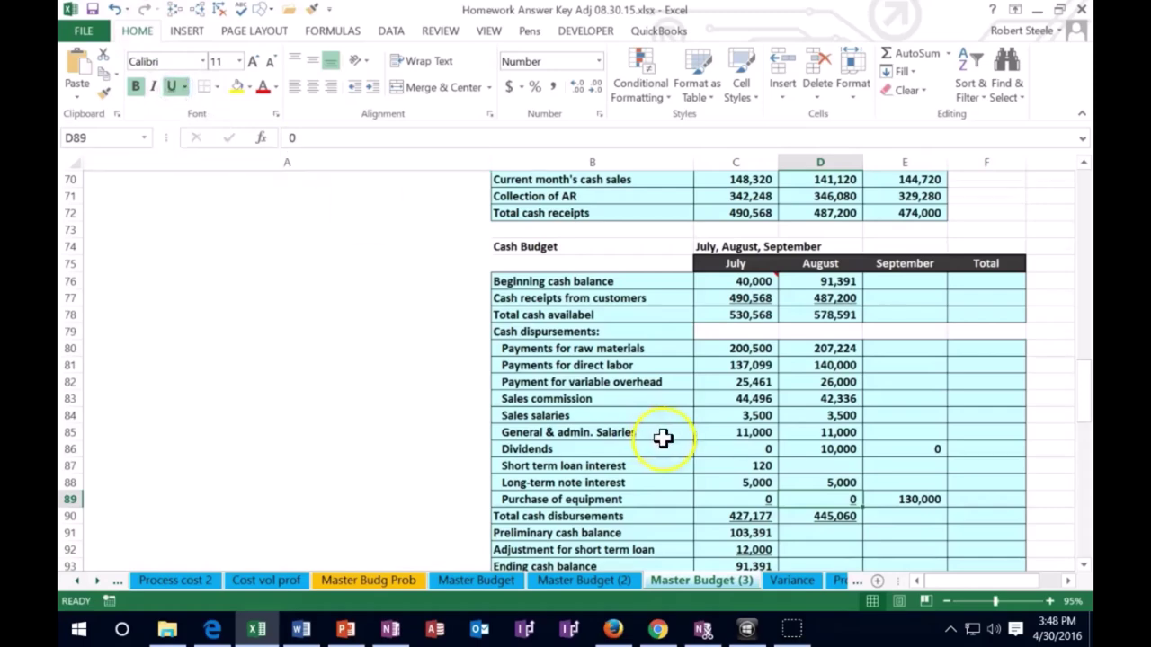
Step: Calculate August's preliminary cash balance in D91 with =D78-D90, and set the adjustment for short term loan in D92 to 0
scroll(785, 499, "down", 1)
left_click(806, 483)
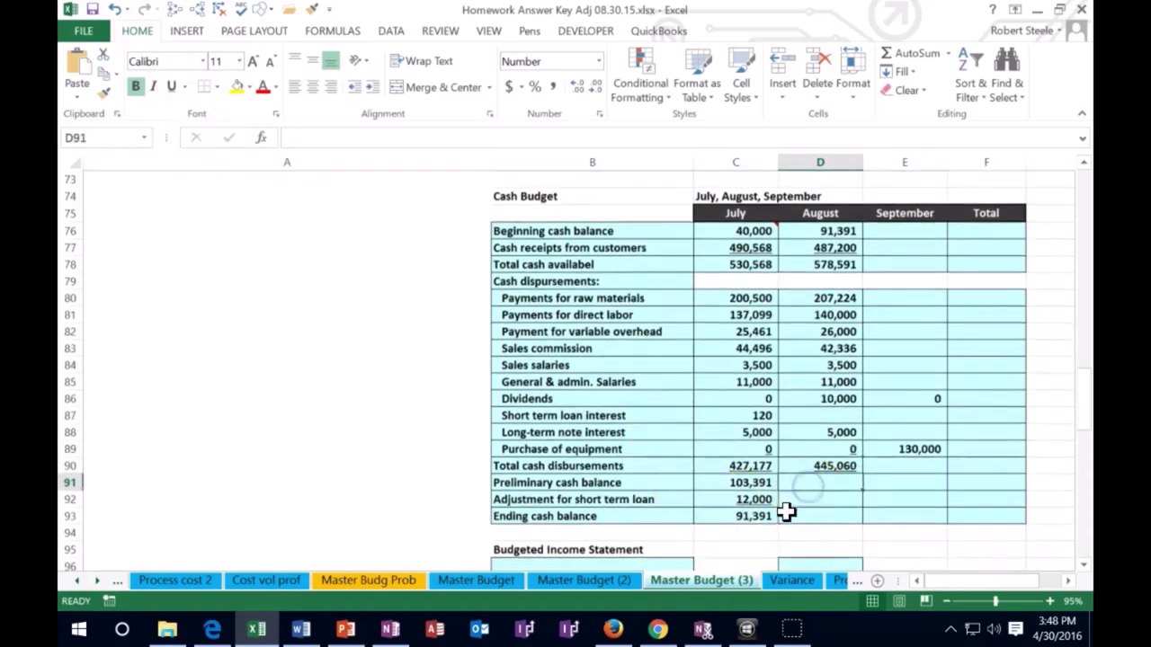
type("=")
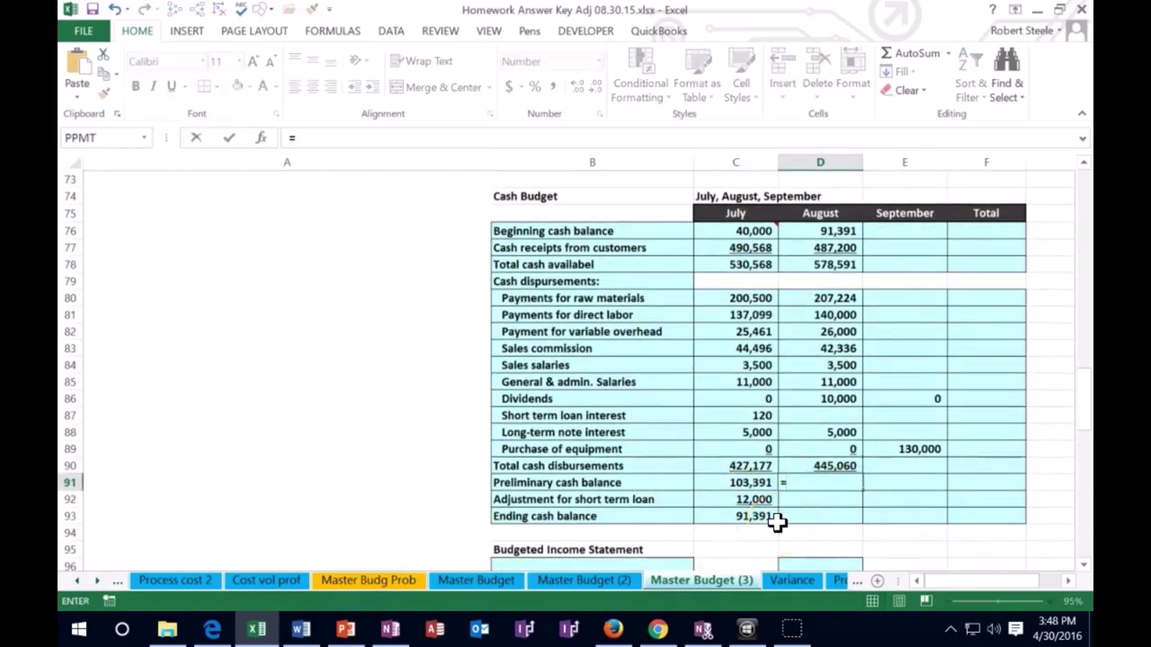
left_click(814, 268)
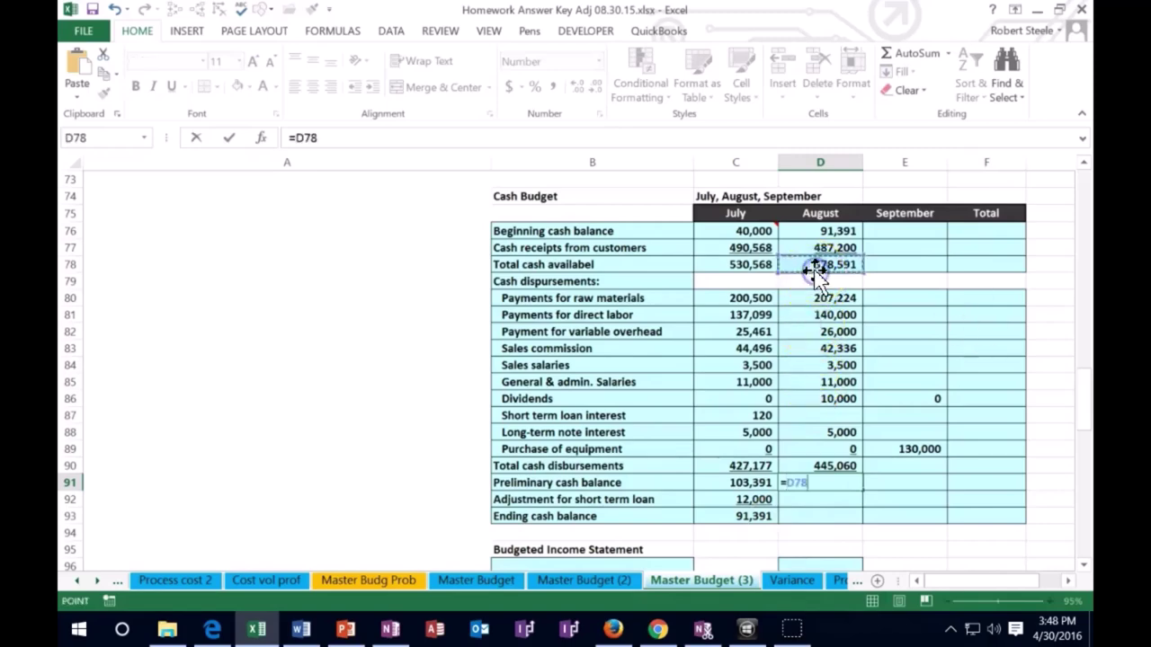
type("-")
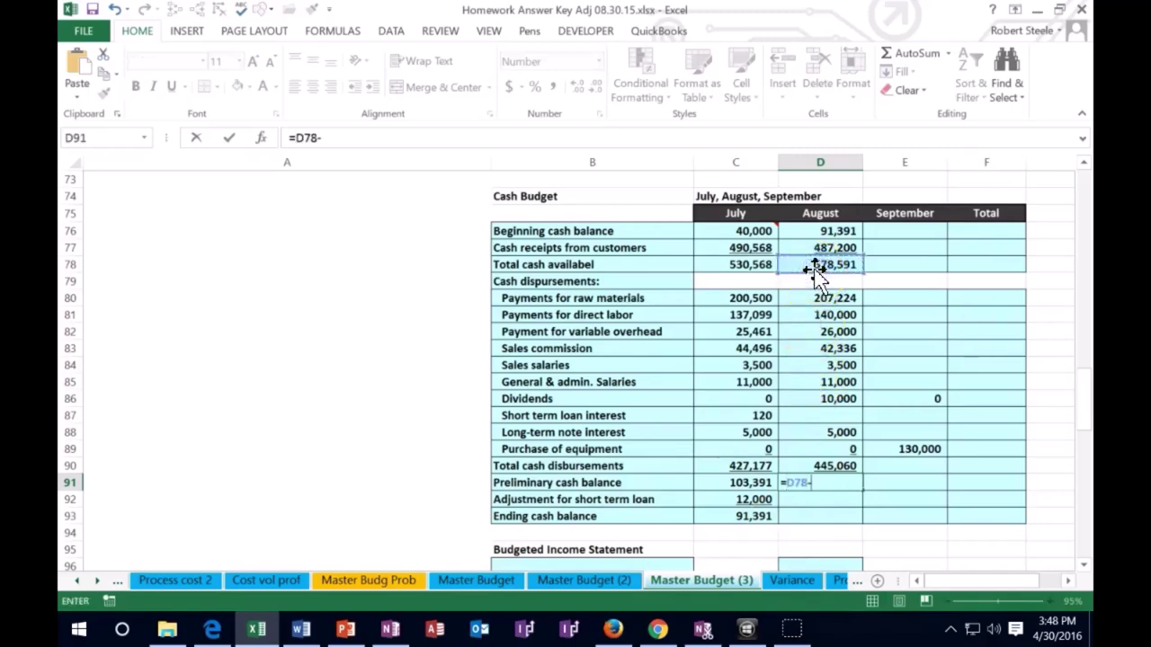
left_click(848, 465)
key("Return")
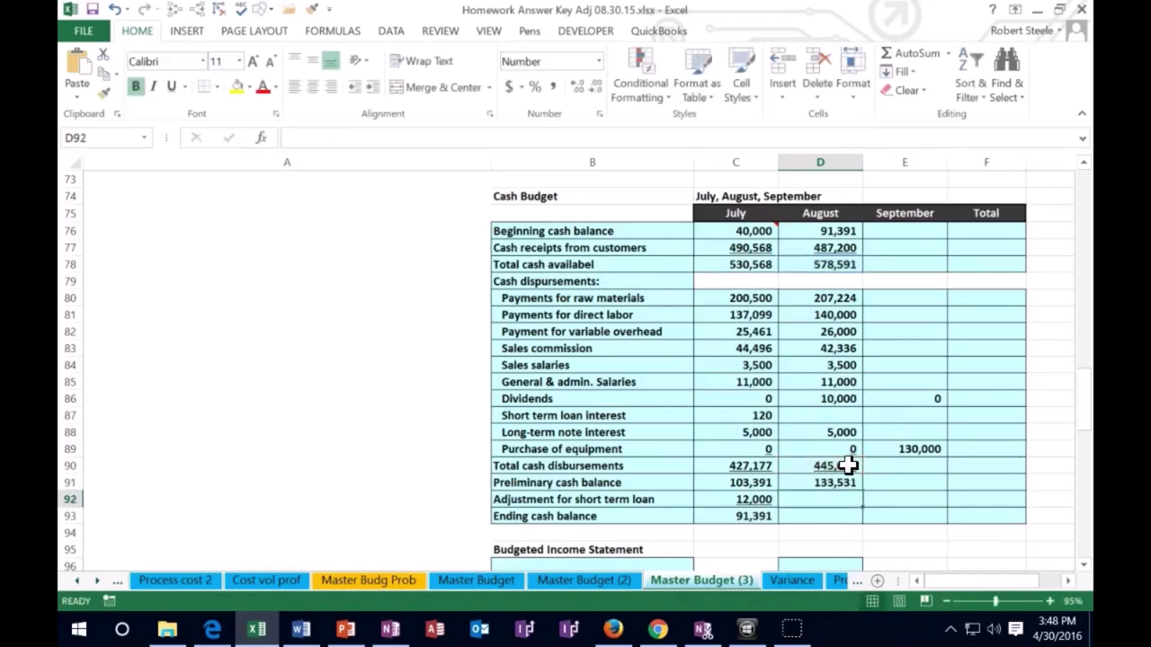
type("0")
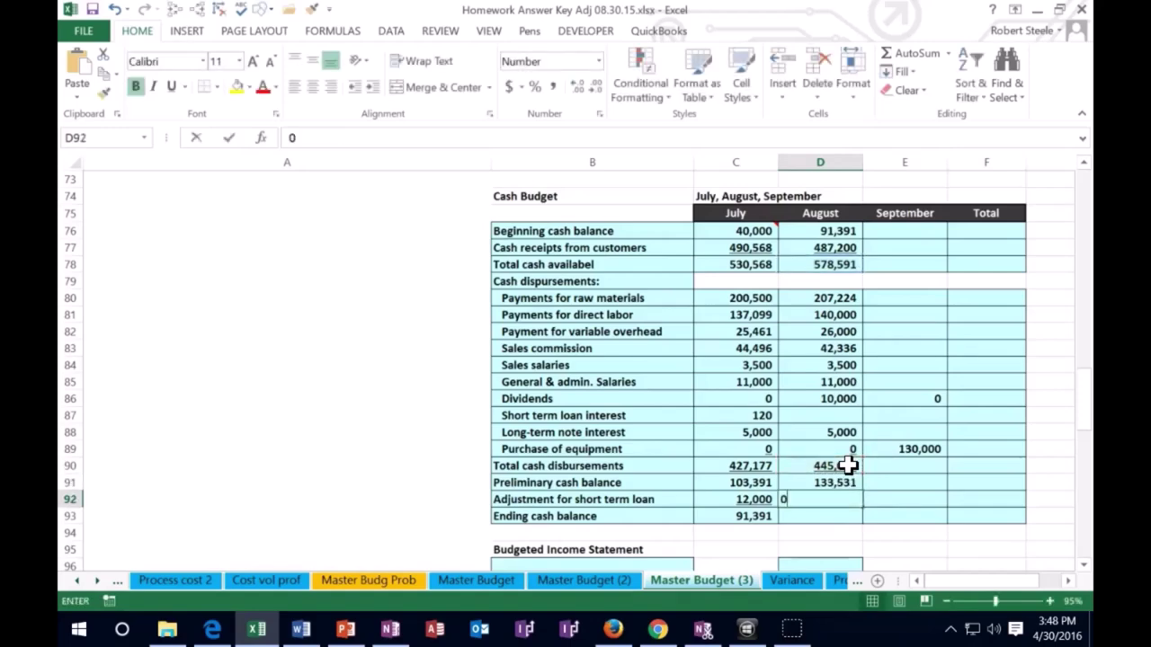
key("Return")
Step: Calculate August's ending cash balance in D93 as preliminary balance less the short term loan adjustment, using =D91-D92
type("=")
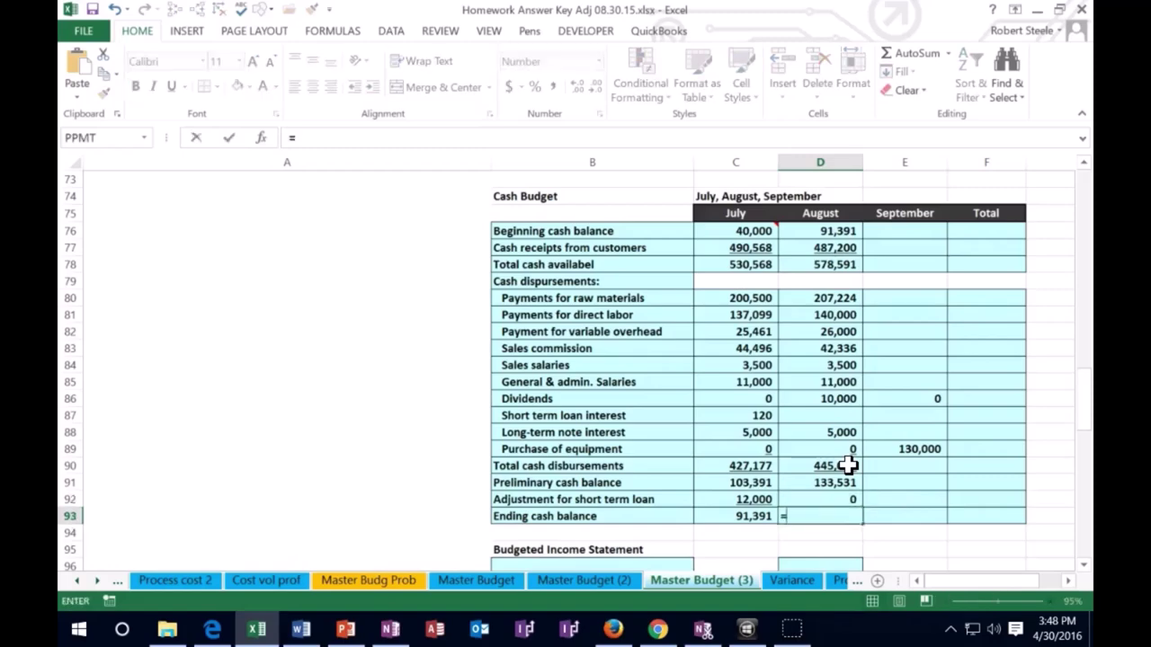
left_click(825, 483)
type("+")
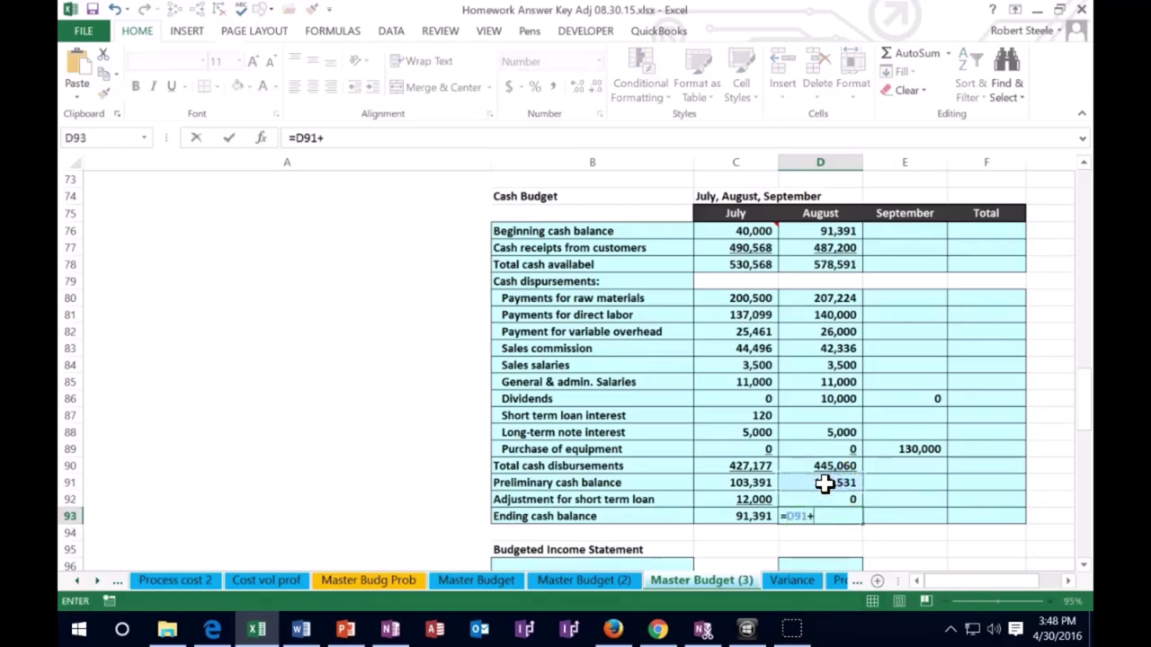
left_click(832, 502)
key("Return")
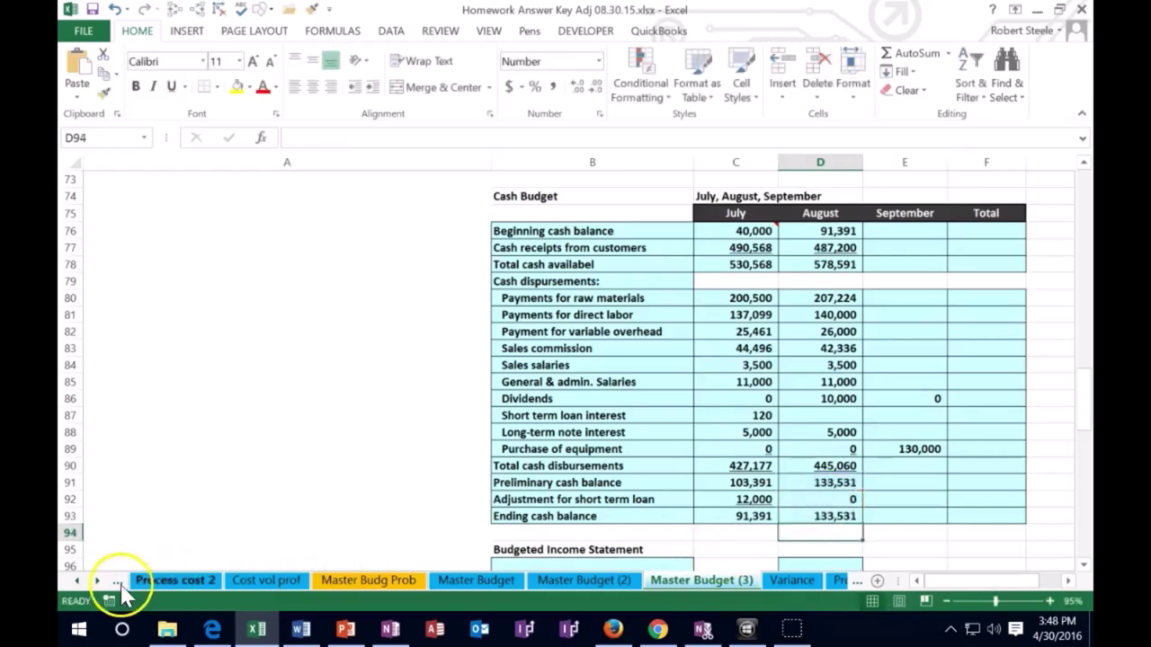
left_click(803, 519)
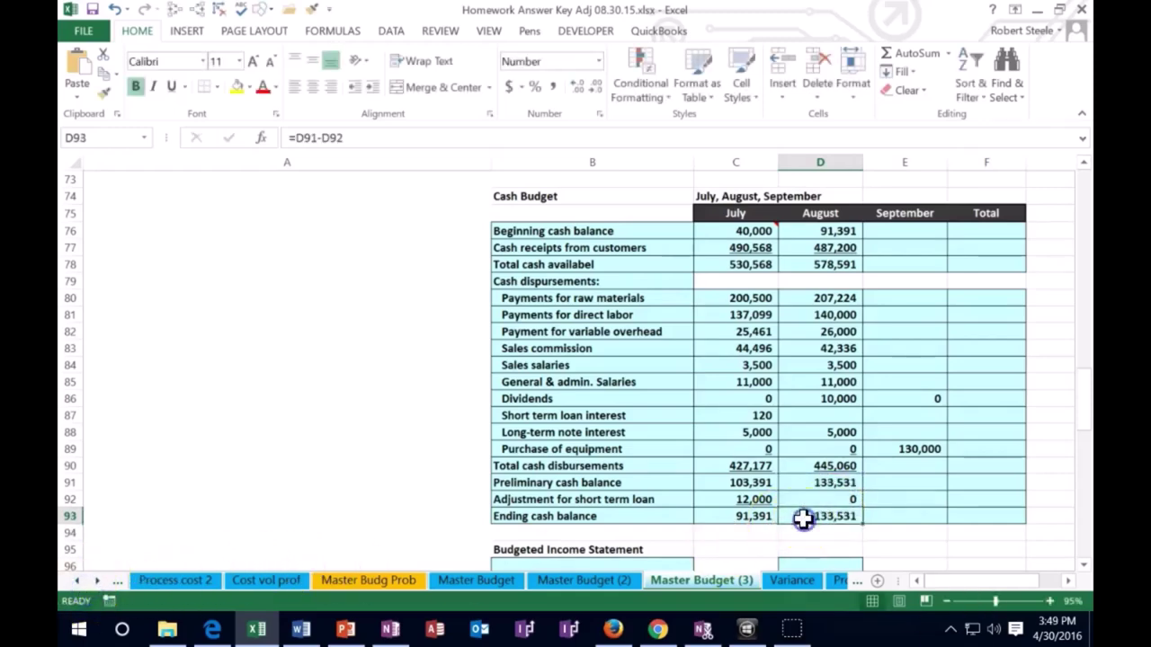
Step: Link September's beginning cash balance in E76 to August's ending cash balance with =D93
left_click(889, 231)
type("=")
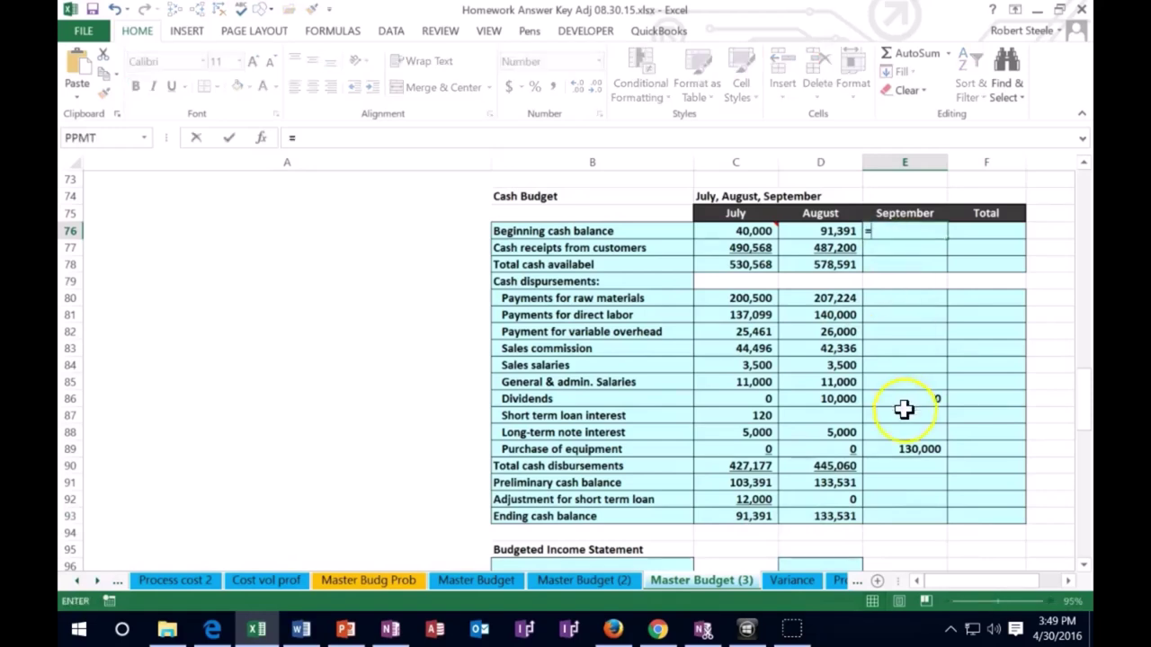
left_click(841, 516)
key("Return")
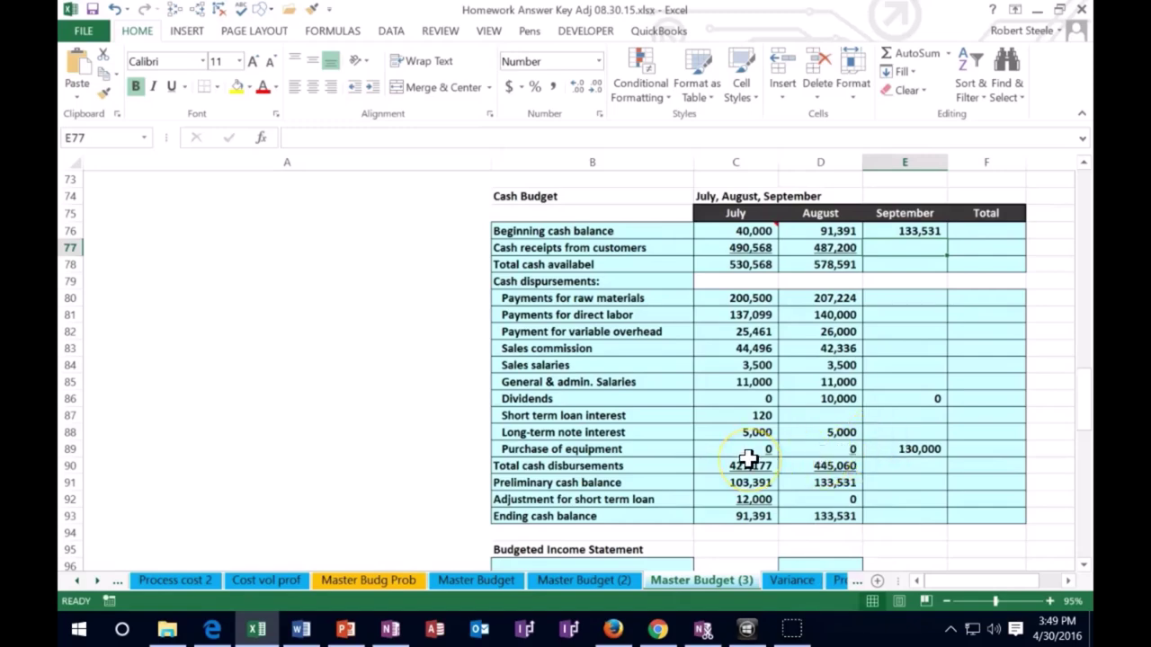
Step: Link September's cash receipts from customers in E77 to September's total cash receipts with =E72
type("=")
scroll(662, 477, "up", 1)
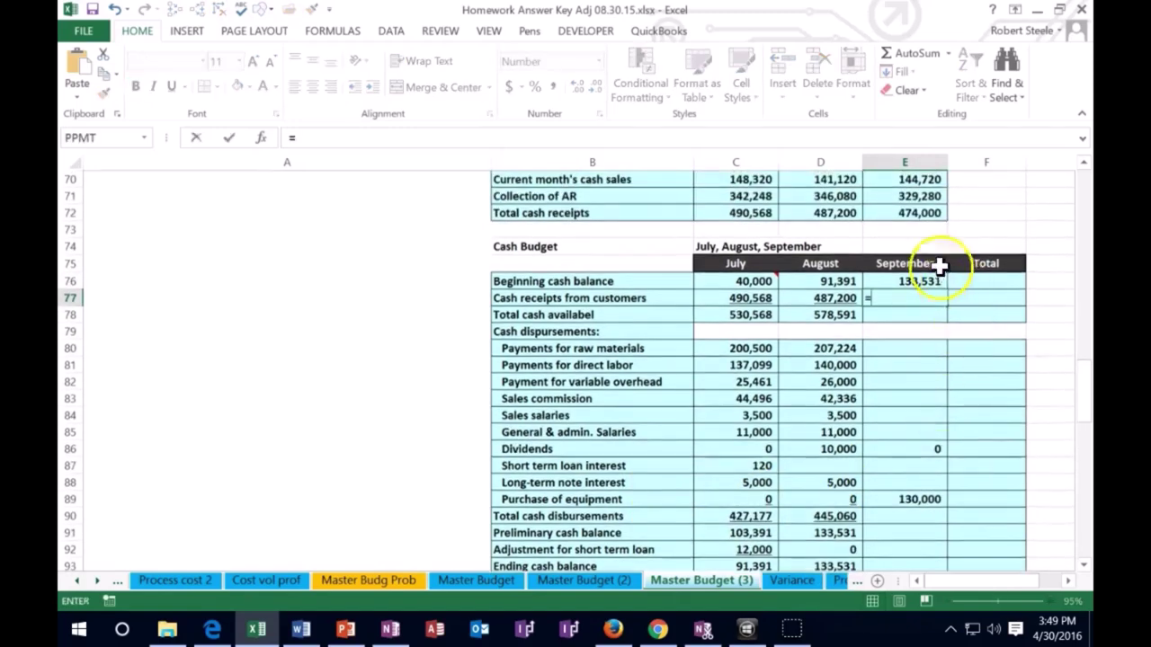
left_click(923, 213)
scroll(904, 261, "up", 1)
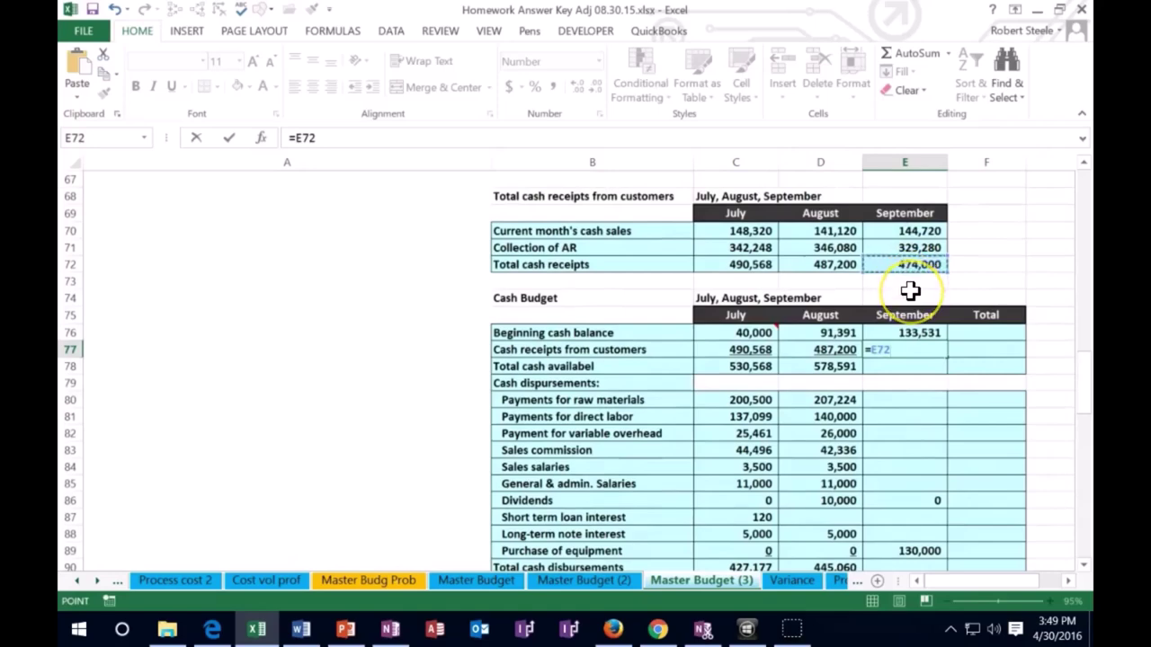
key("Return")
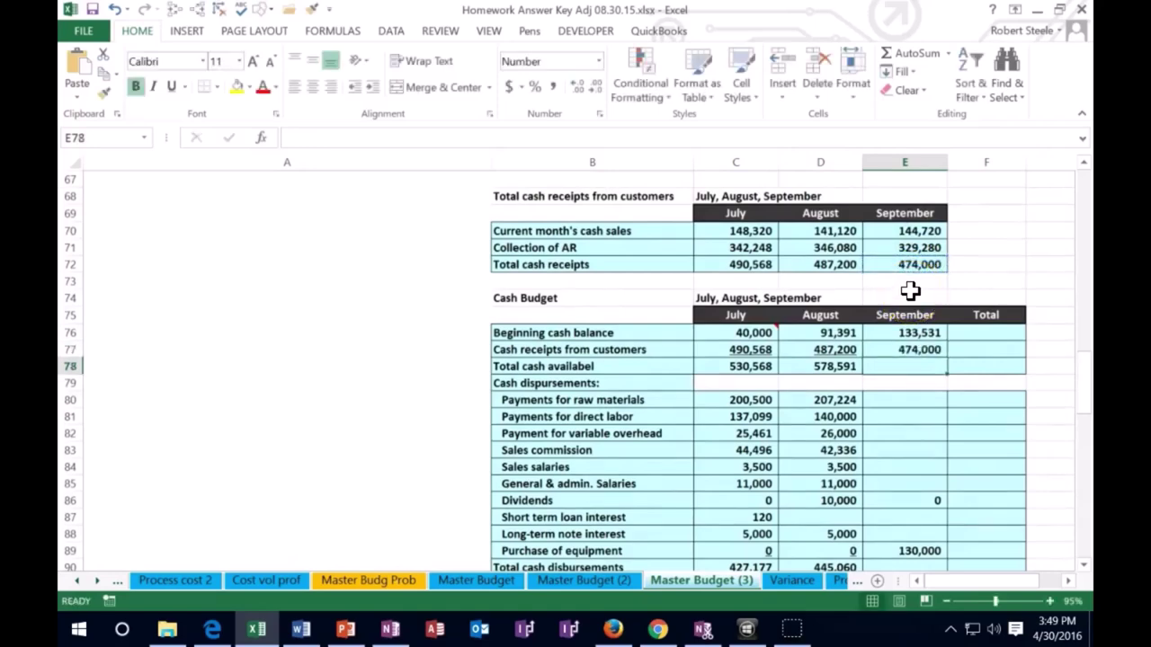
Step: Calculate September's total cash available in E78 with =E76+E77, and underline the cash receipts amount in E77
type("=")
left_click(904, 335)
type("+")
left_click(908, 349)
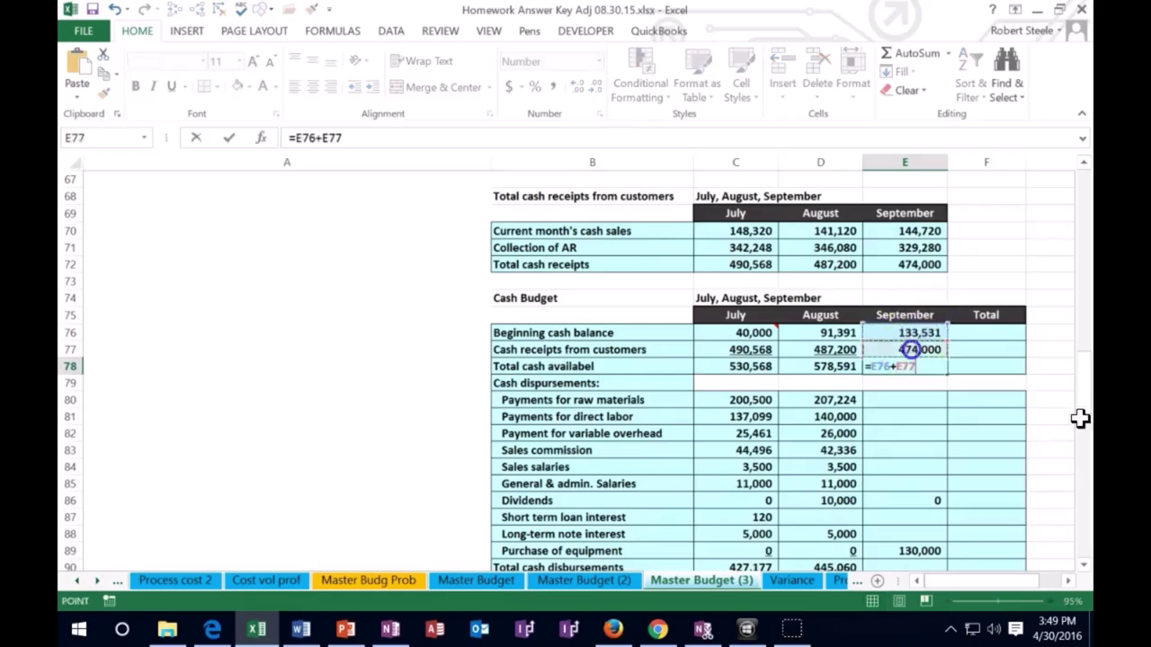
key("Return")
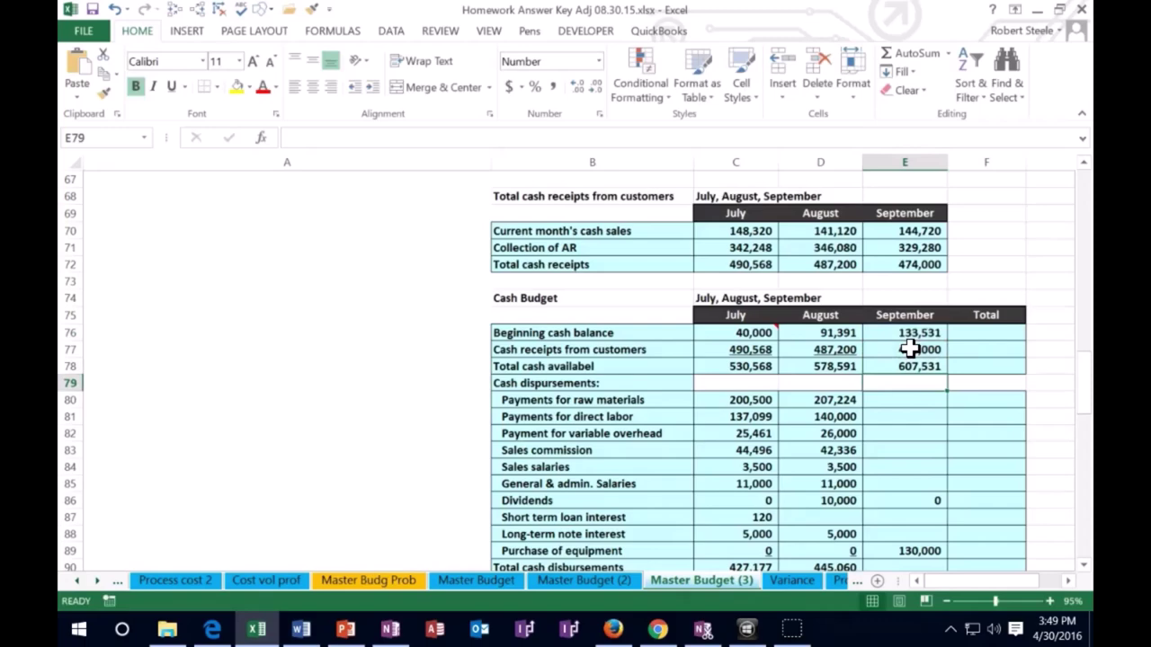
left_click(909, 349)
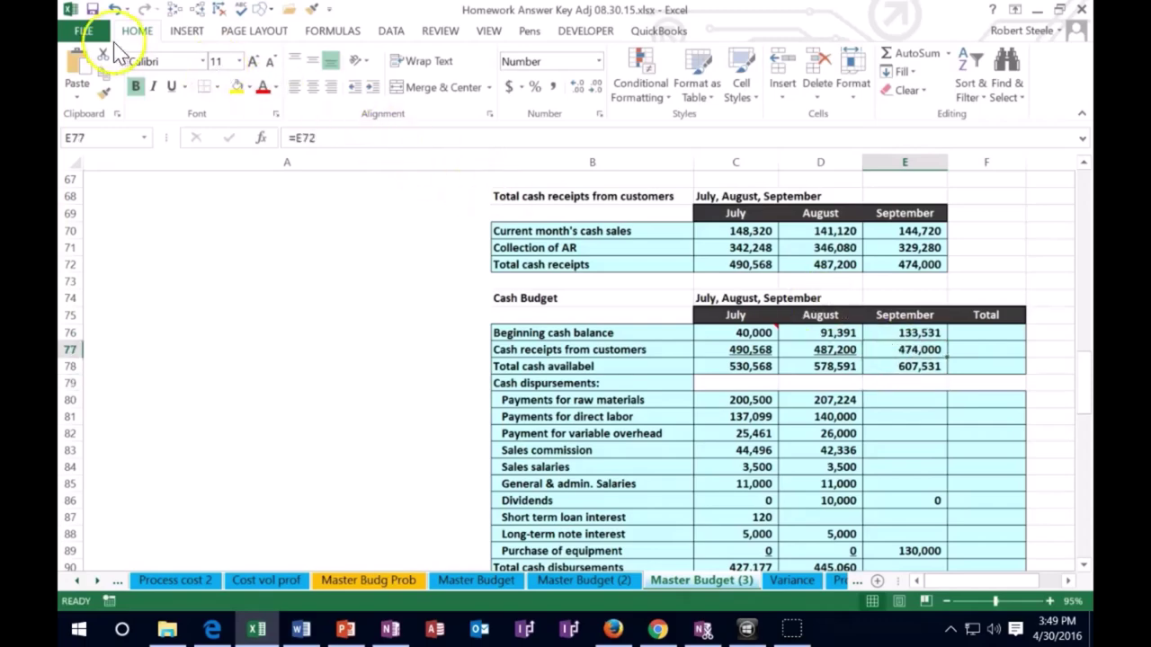
left_click(174, 86)
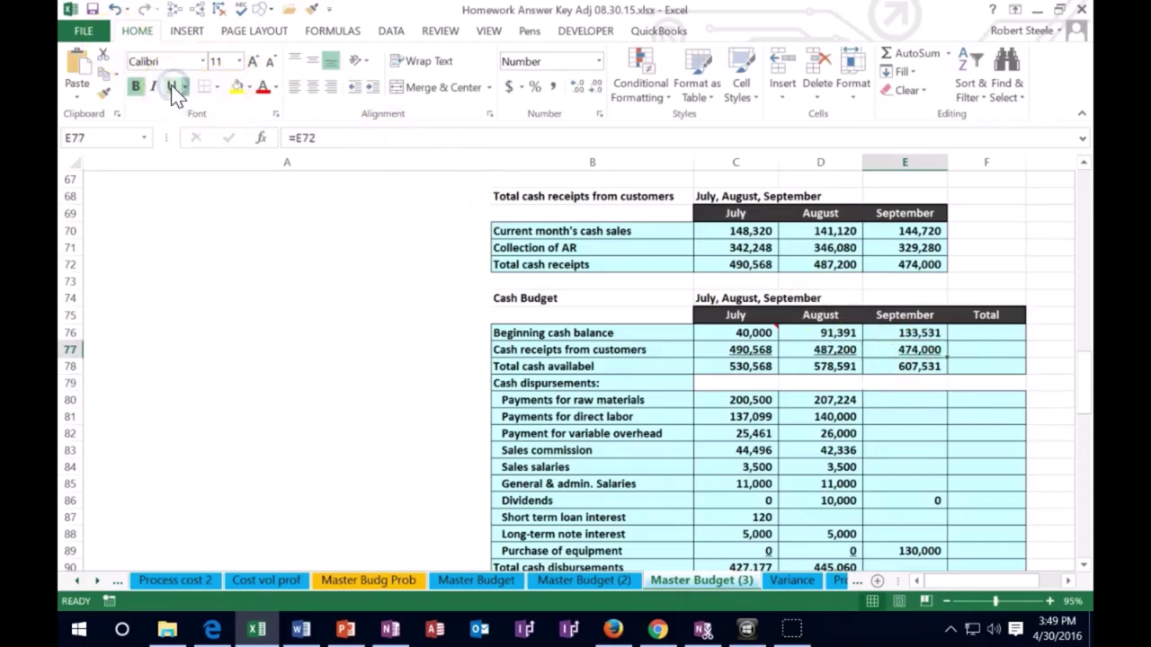
Step: Link September's payments for raw materials in E80 to August's total cost of direct material purchases with =D30
left_click(877, 399)
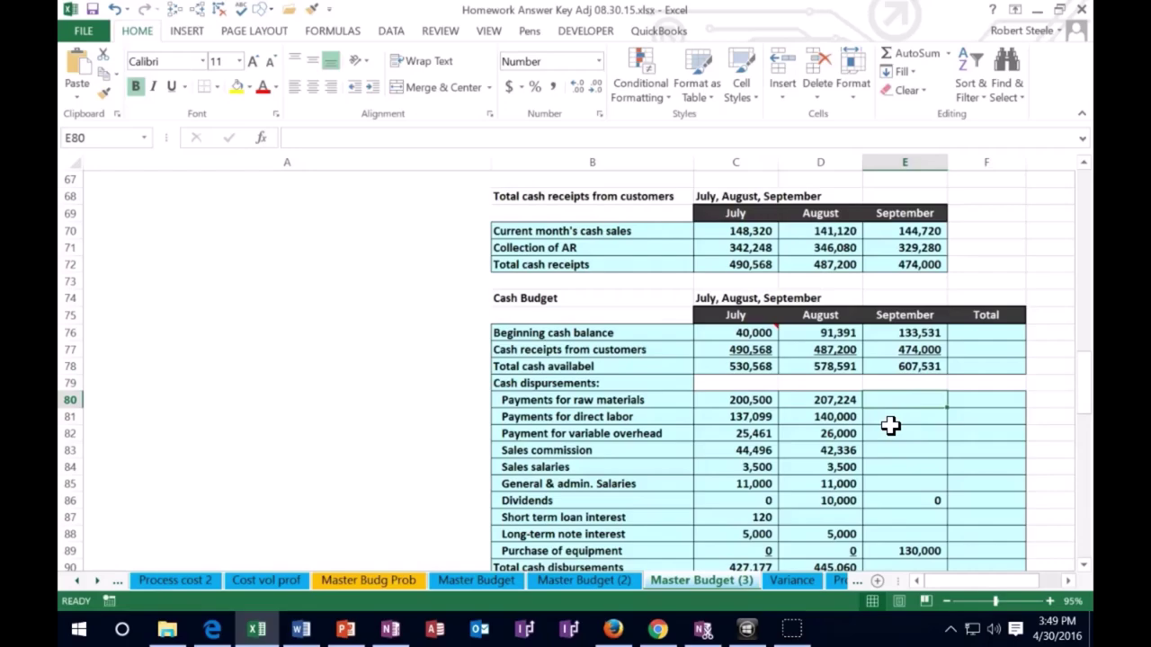
type("=")
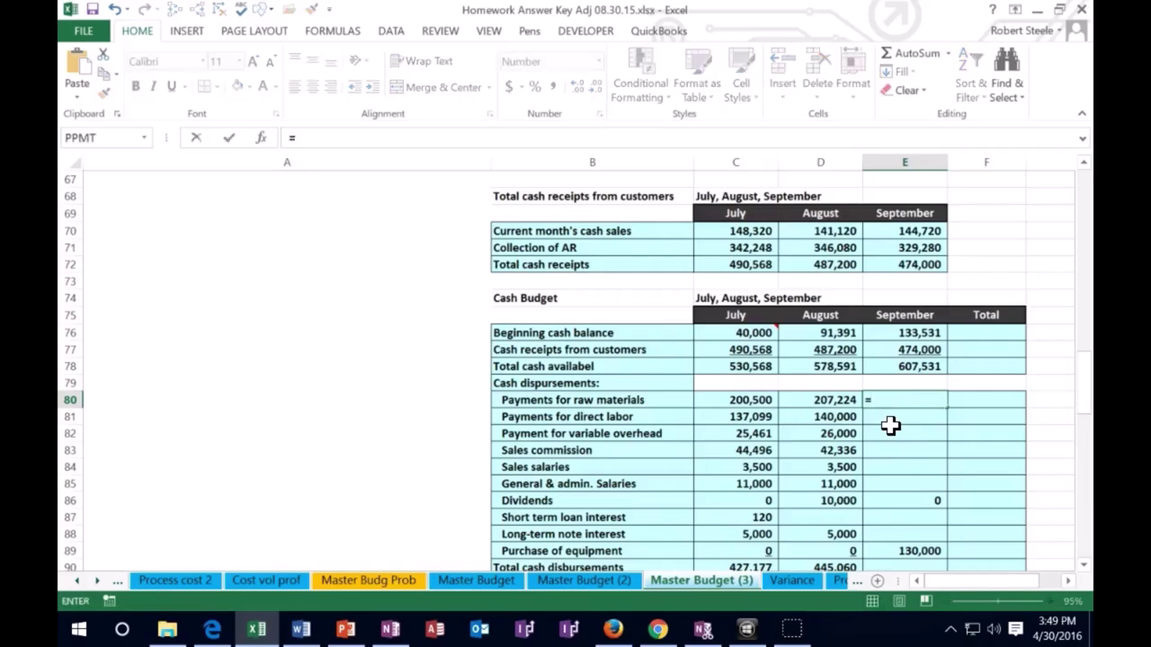
scroll(890, 426, "up", 16)
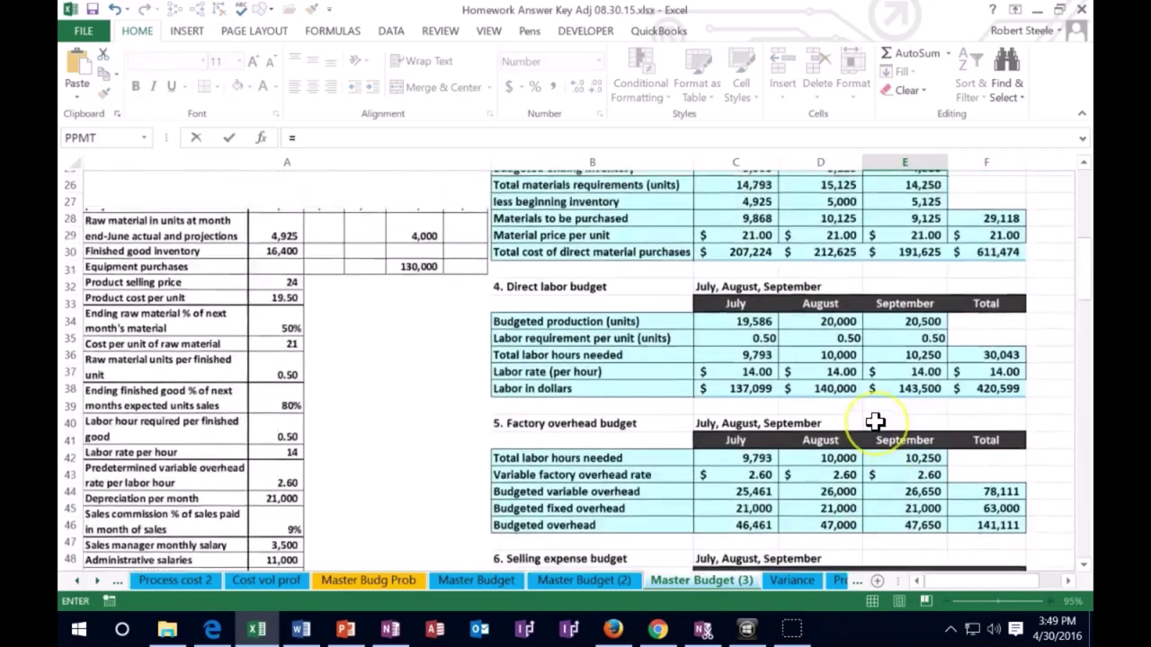
scroll(874, 422, "up", 1)
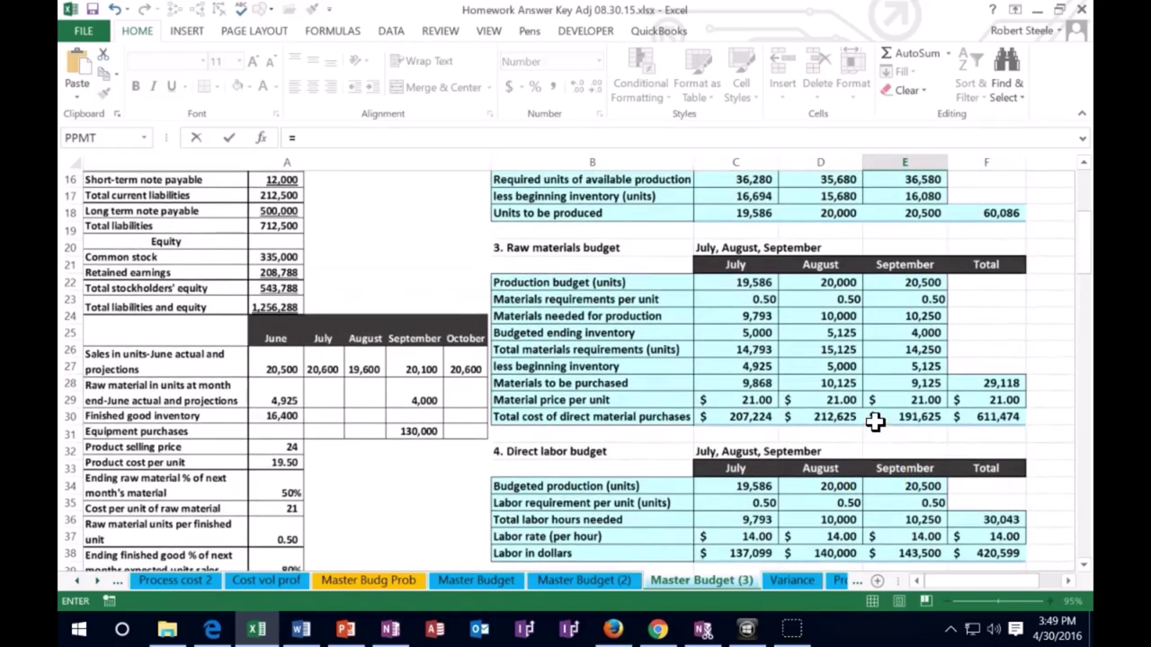
left_click(843, 419)
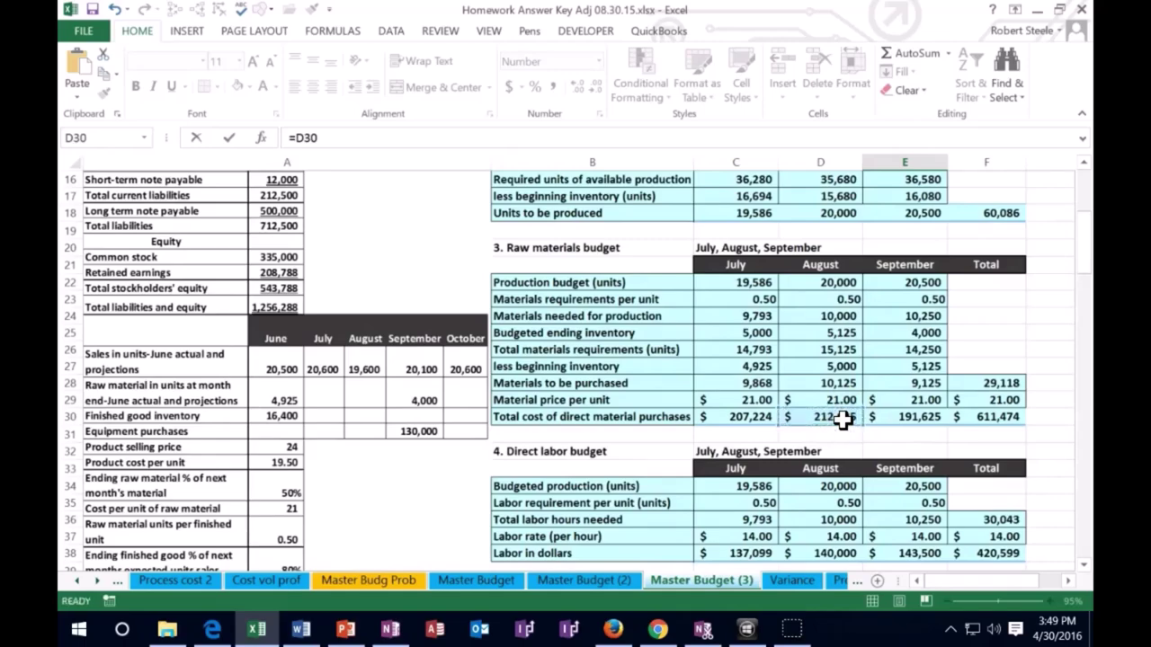
key("Return")
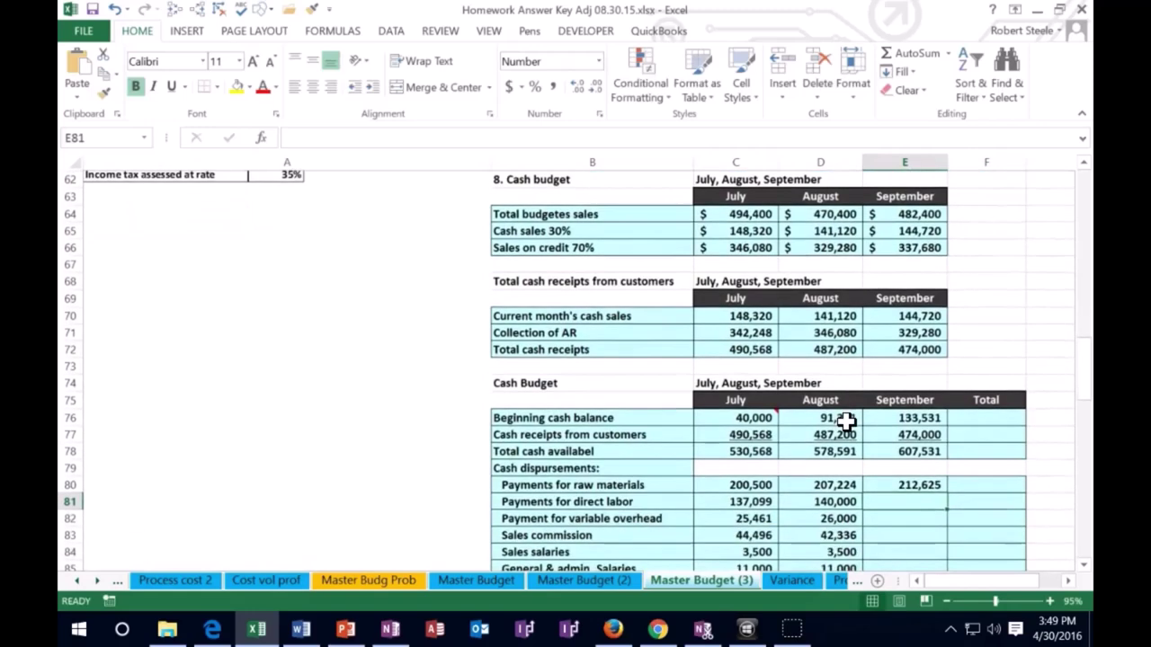
Step: Link September's payments for direct labor in E81 to September's labor in dollars with =E38
scroll(867, 481, "down", 1)
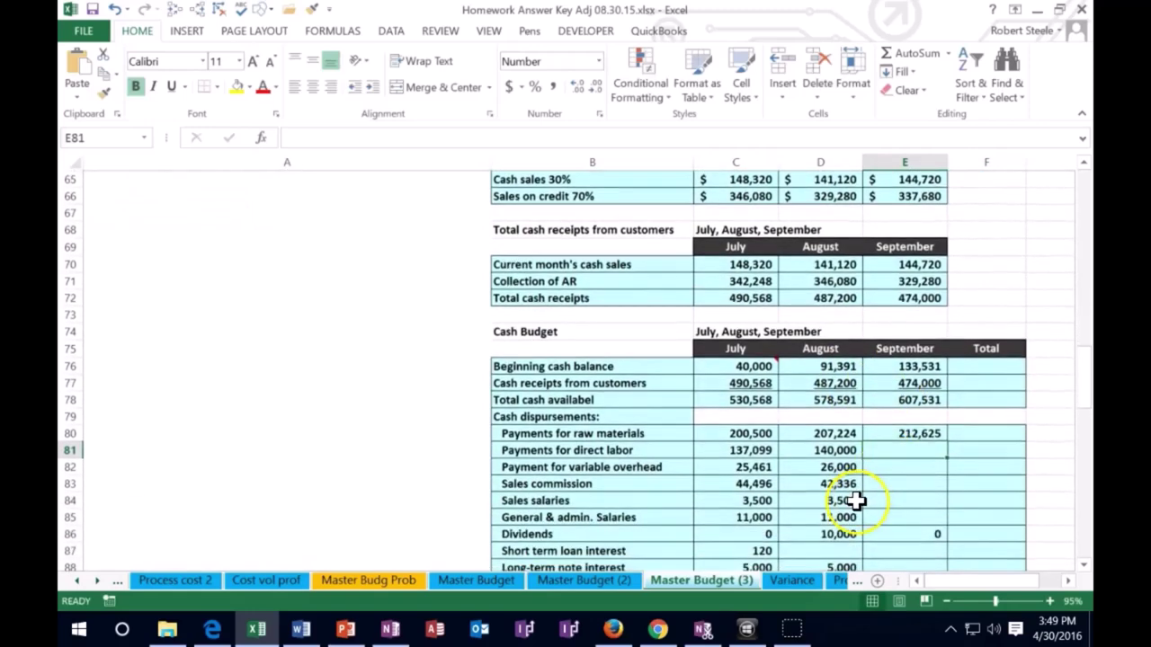
type("=")
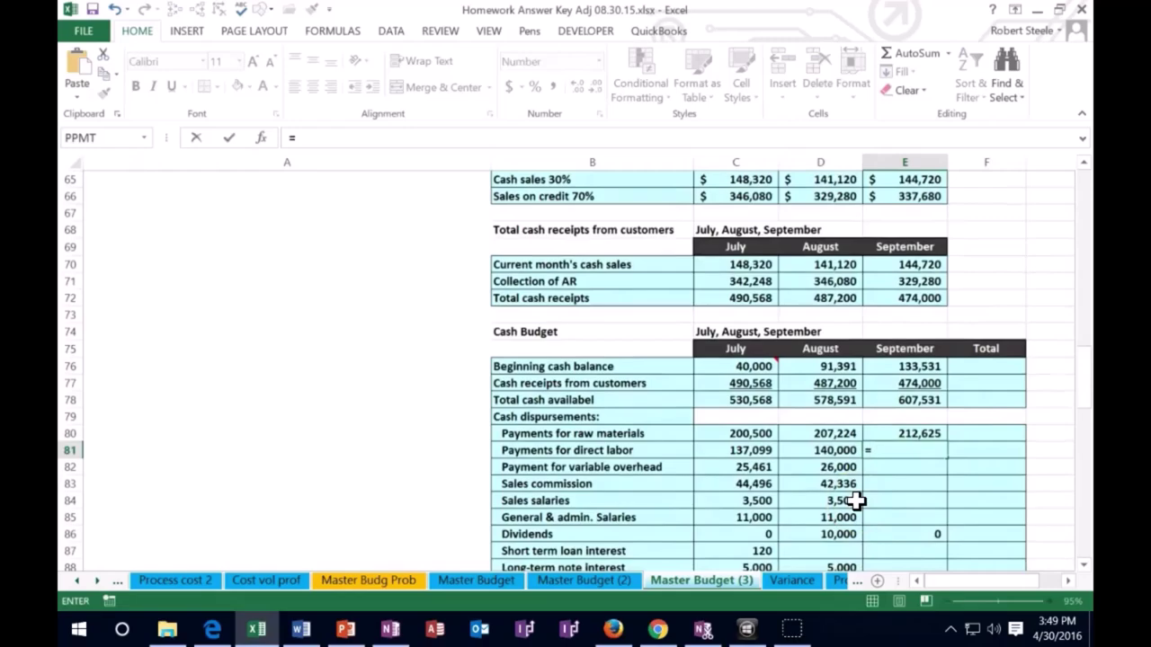
scroll(855, 501, "up", 10)
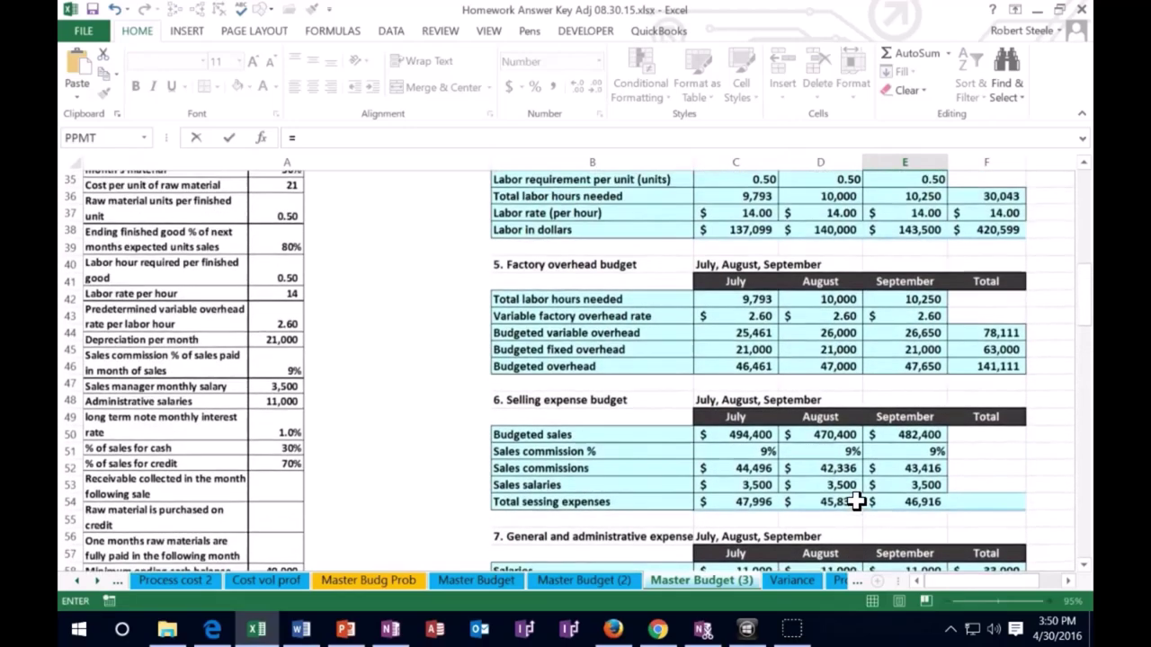
scroll(855, 501, "up", 2)
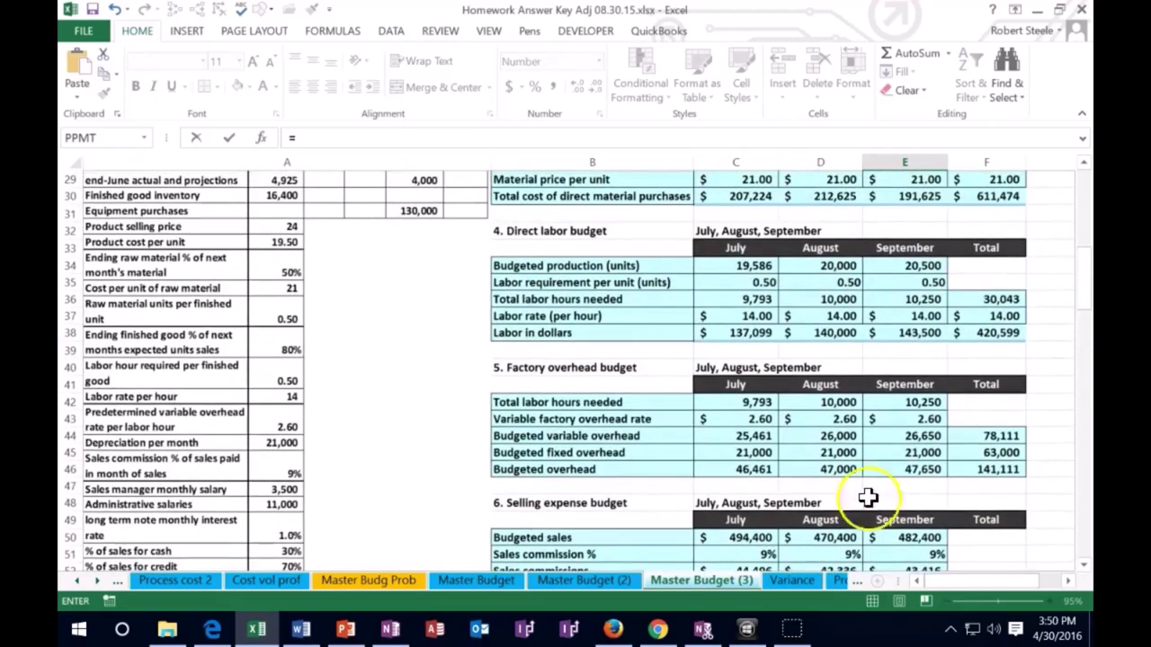
left_click(926, 332)
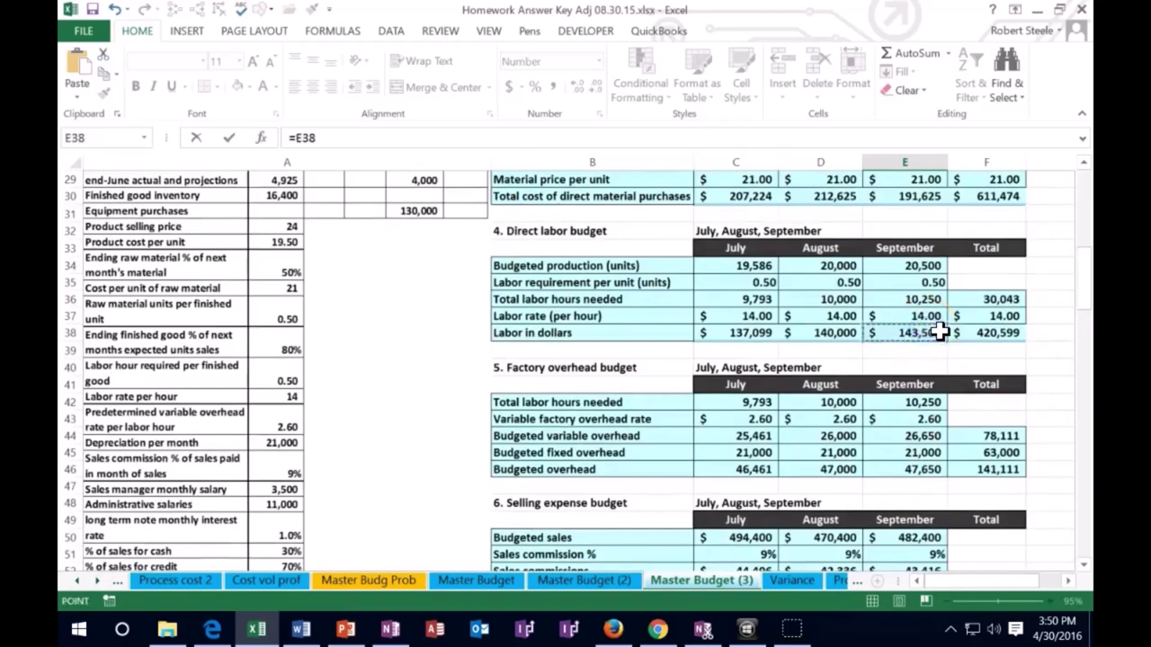
key("Escape")
Step: Link September's payment for variable overhead in E82 to September's budgeted variable overhead with =E44
scroll(942, 381, "down", 2)
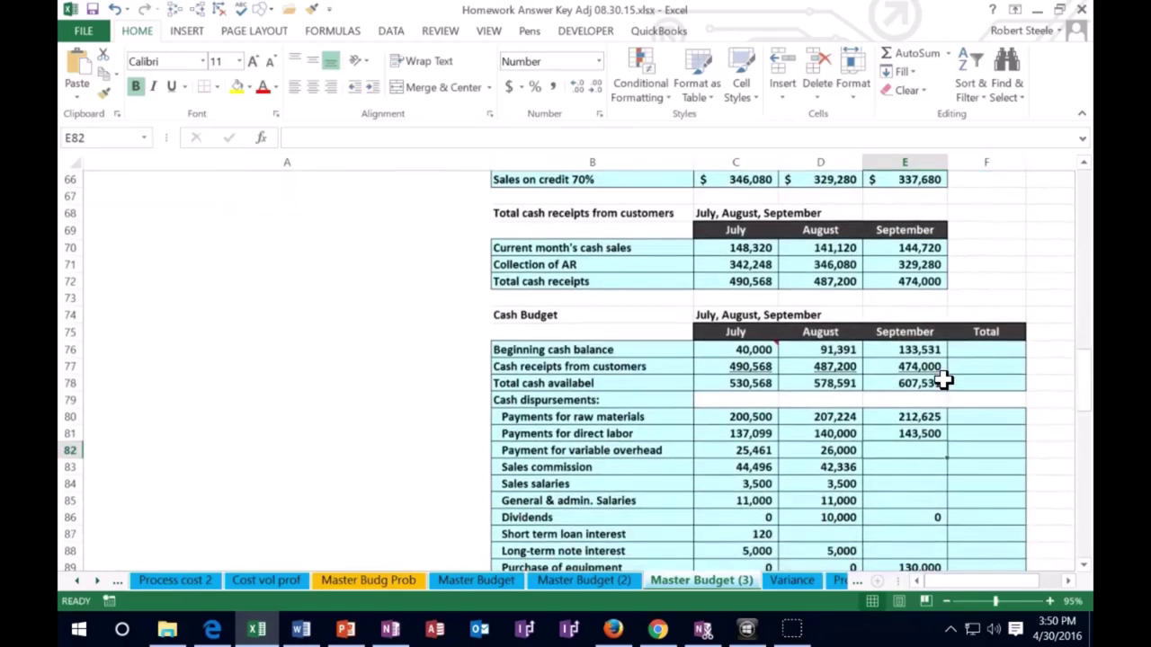
type("=")
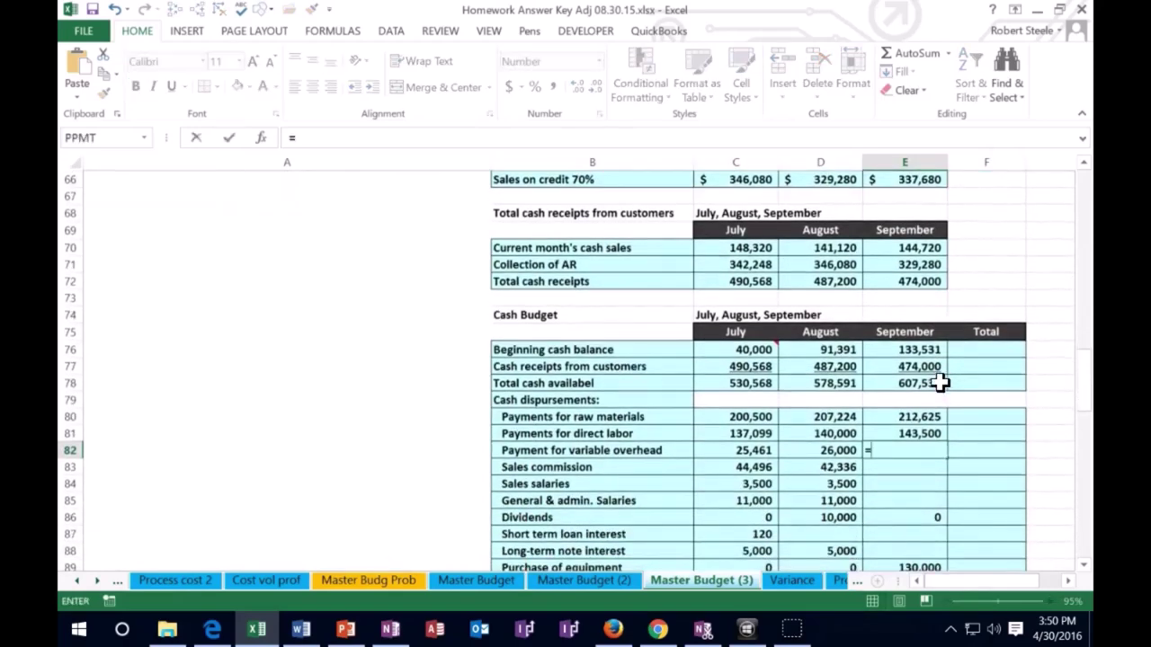
scroll(942, 380, "up", 7)
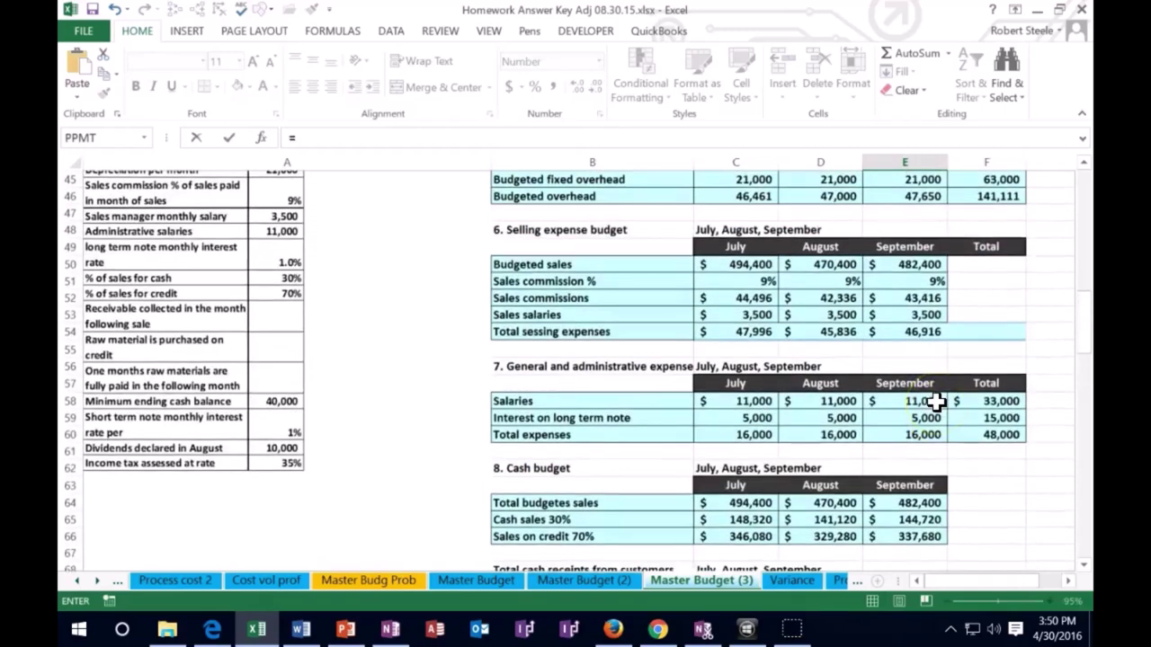
scroll(935, 401, "up", 6)
scroll(938, 401, "up", 4)
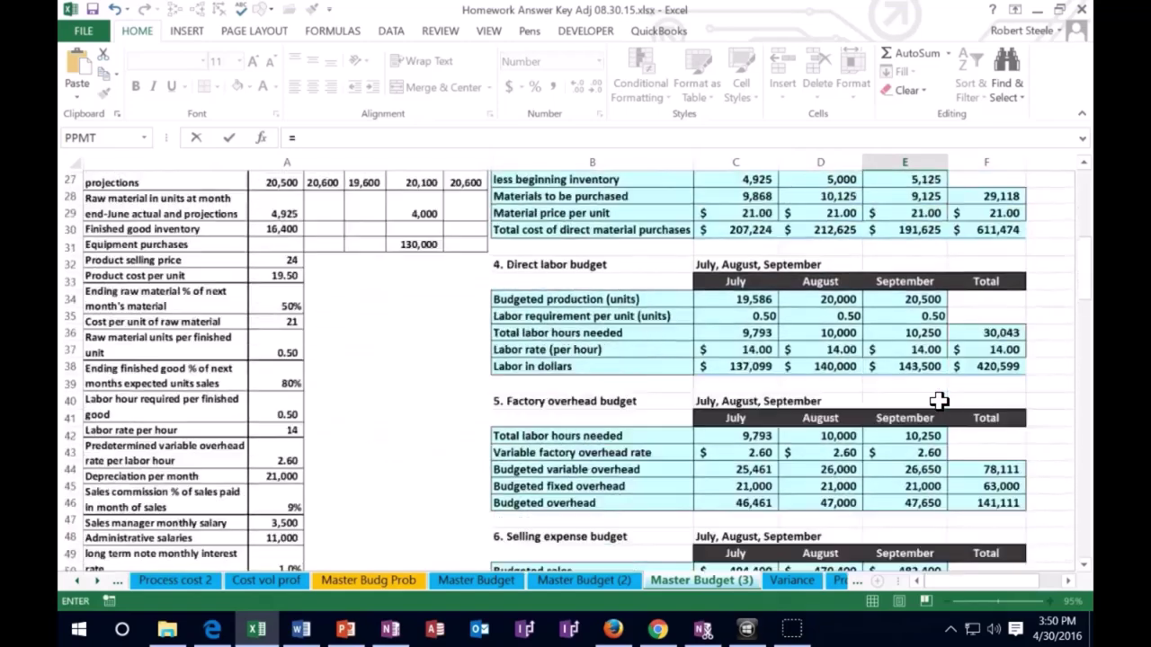
scroll(938, 402, "down", 6)
scroll(939, 401, "down", 6)
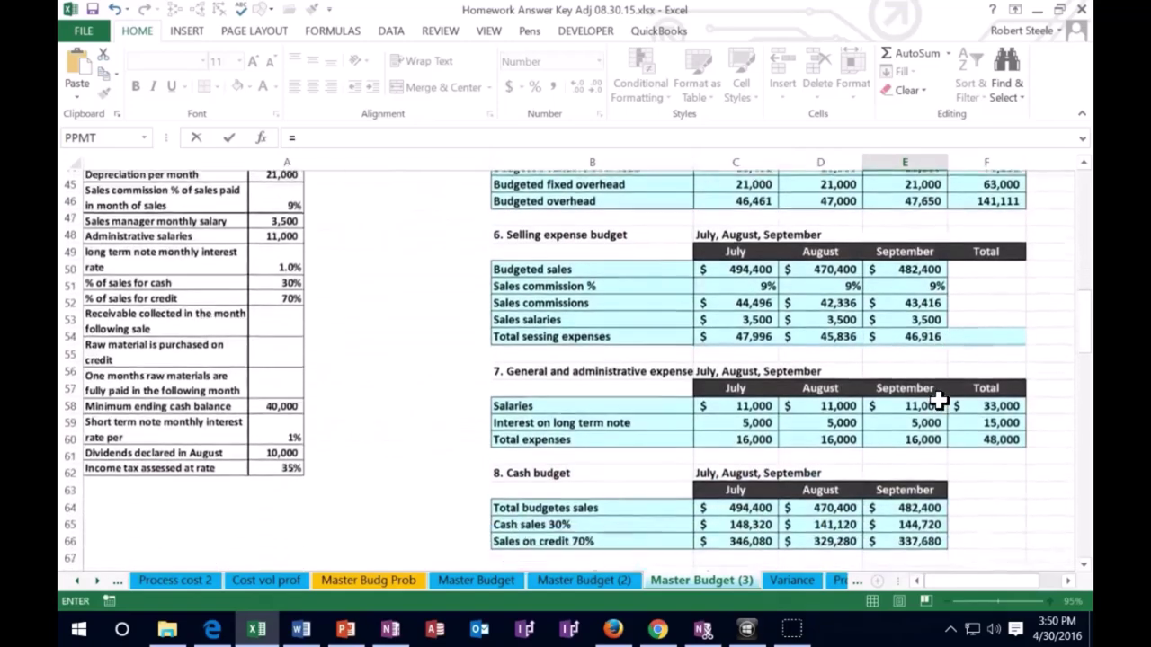
scroll(939, 401, "down", 2)
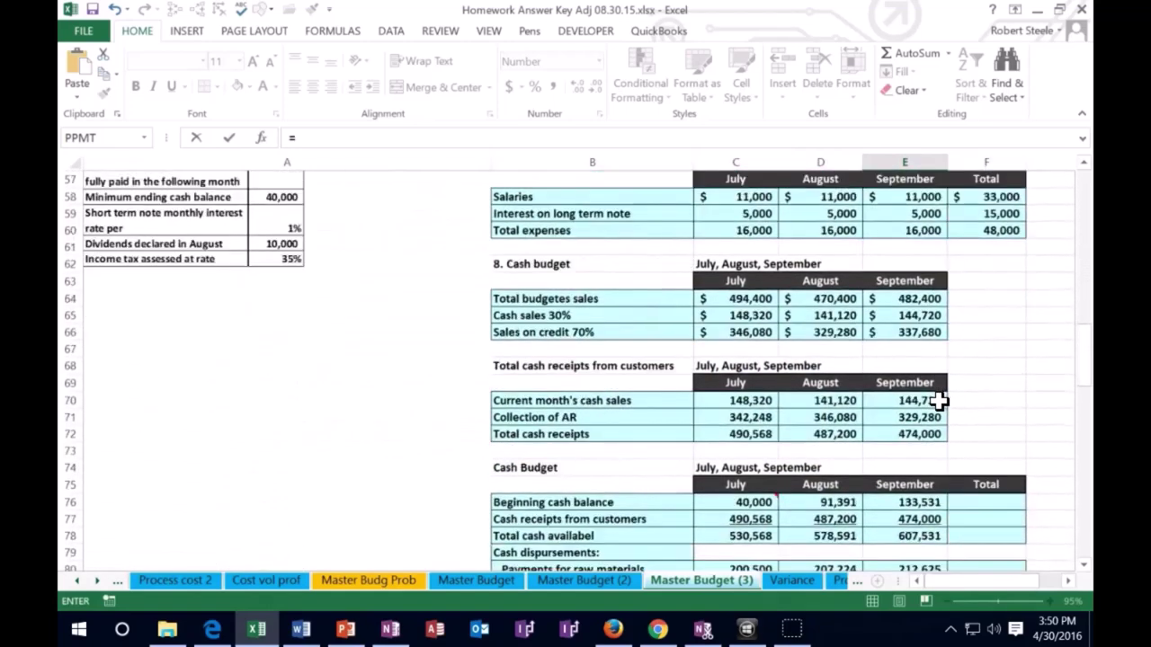
scroll(939, 401, "up", 13)
scroll(938, 393, "up", 1)
scroll(939, 393, "down", 5)
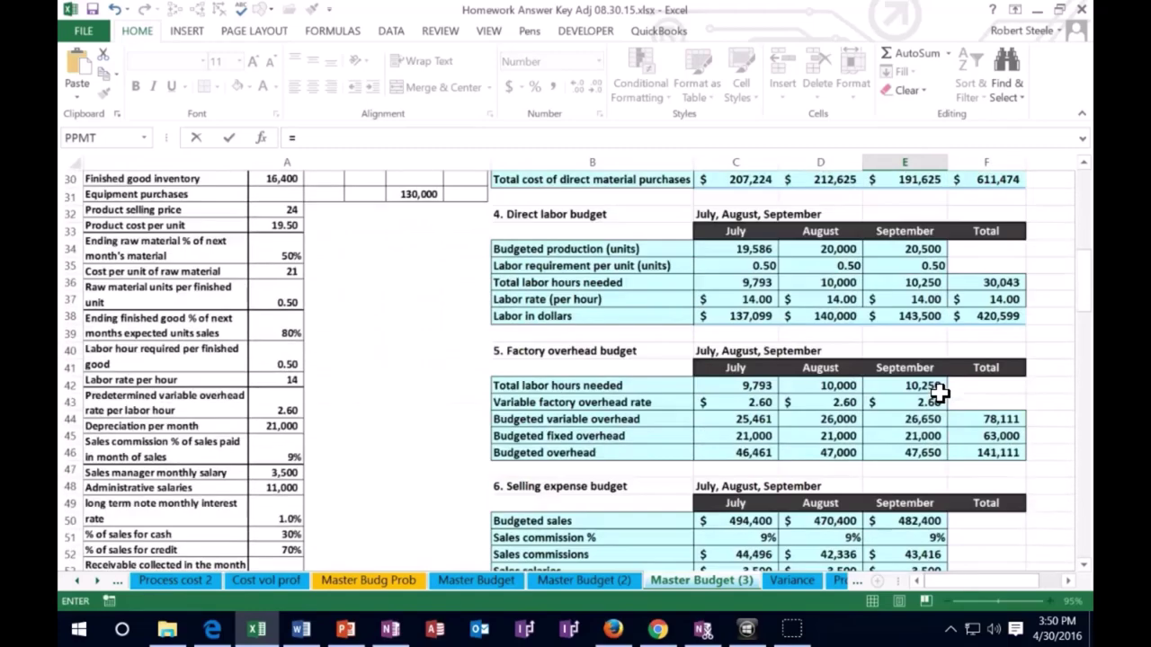
left_click(914, 420)
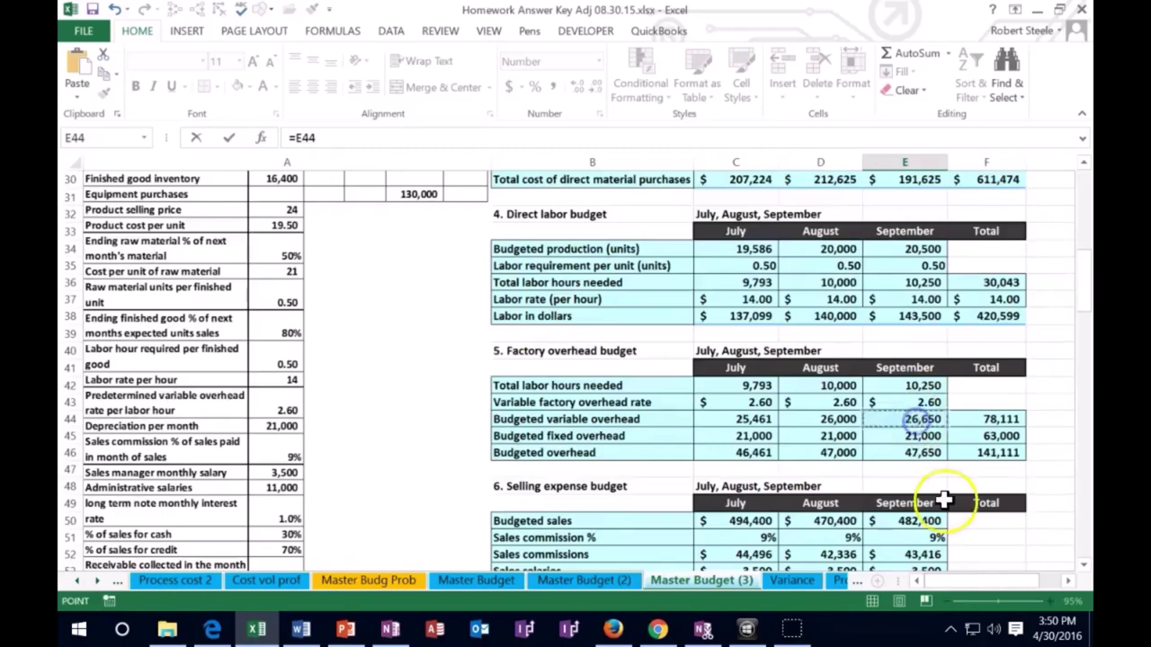
key("Return")
Step: Link September's sales commission in E83 to the selling expense budget's September sales commissions with =E52
scroll(949, 490, "down", 1)
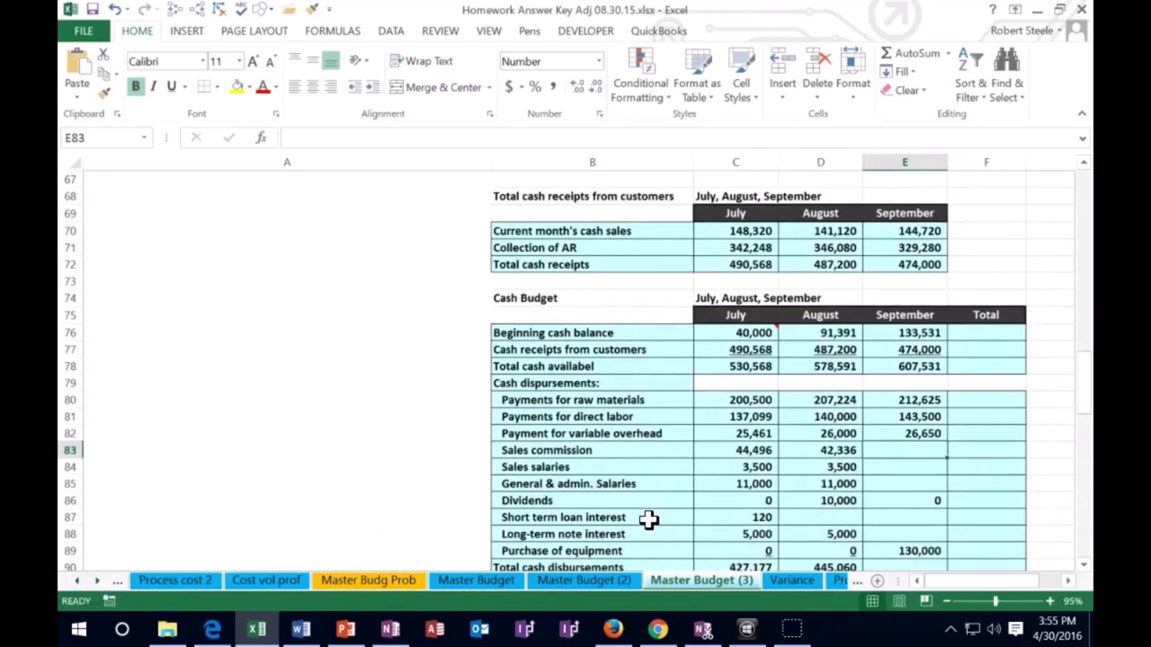
type("=")
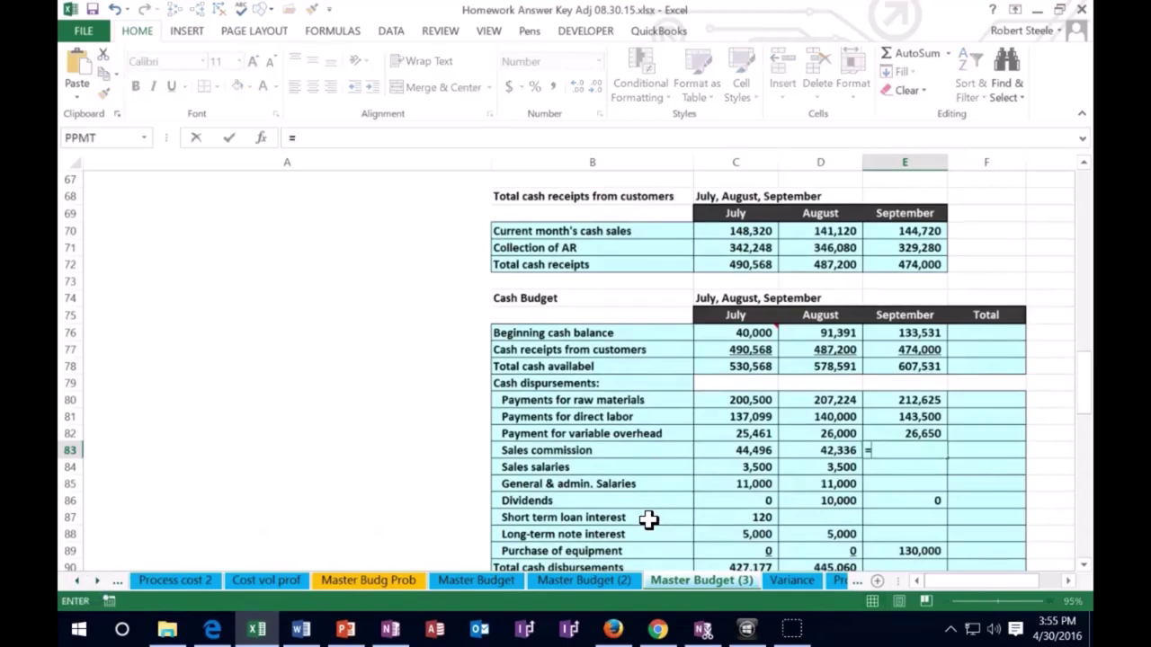
scroll(660, 485, "up", 6)
scroll(660, 483, "up", 3)
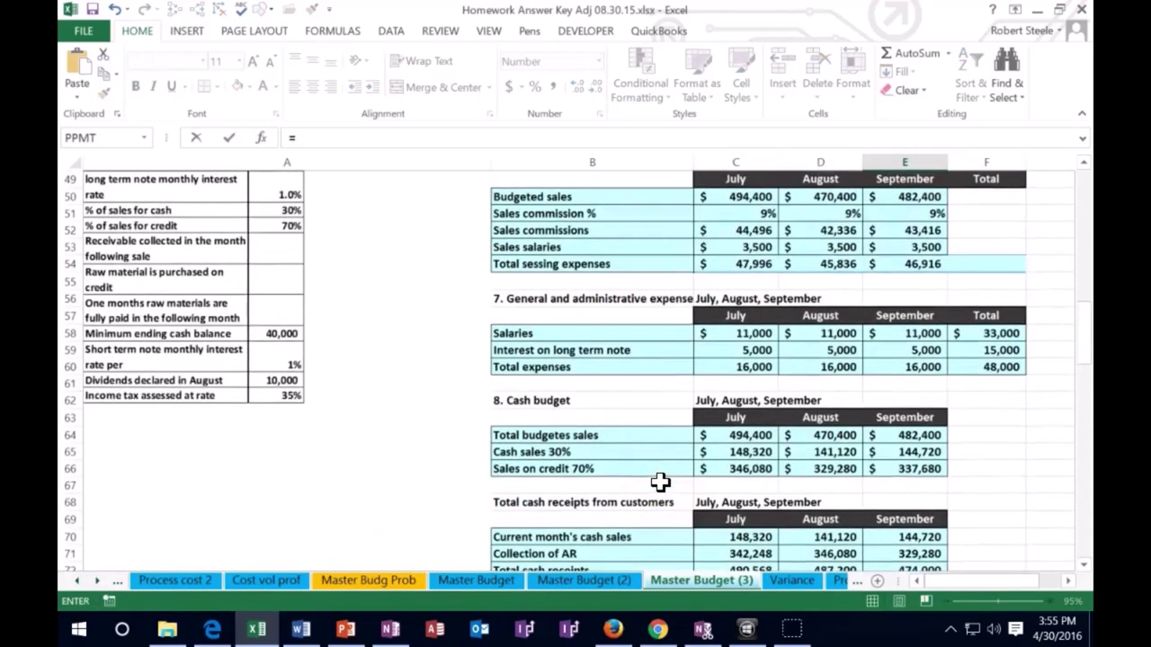
scroll(661, 481, "up", 1)
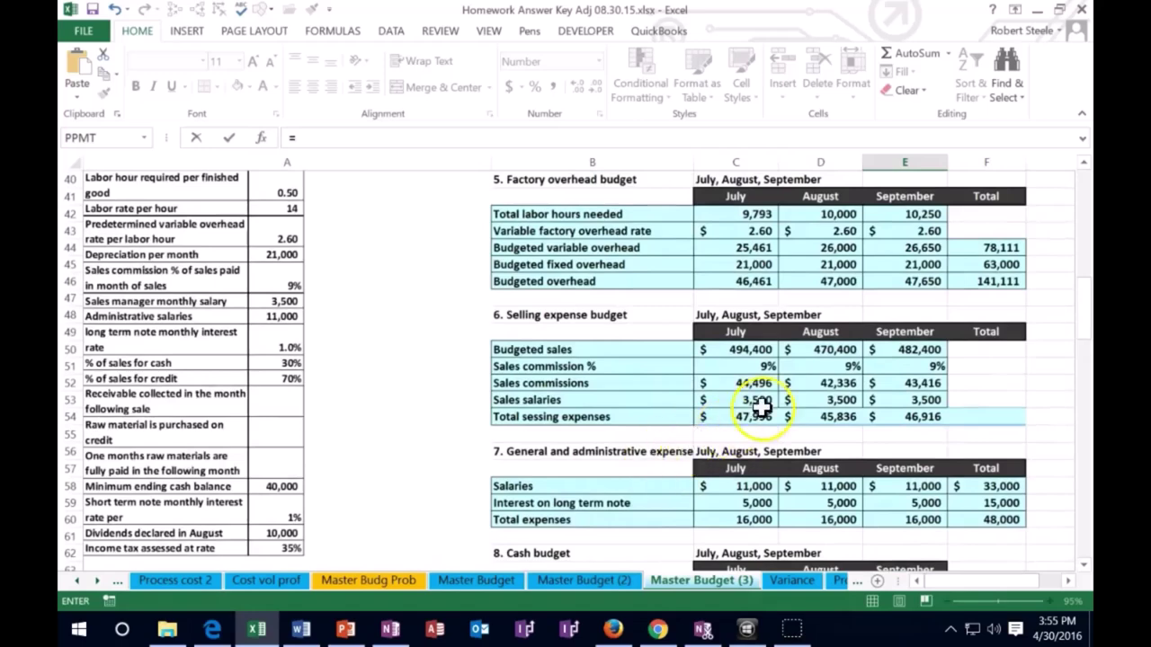
left_click(818, 385)
left_click(889, 383)
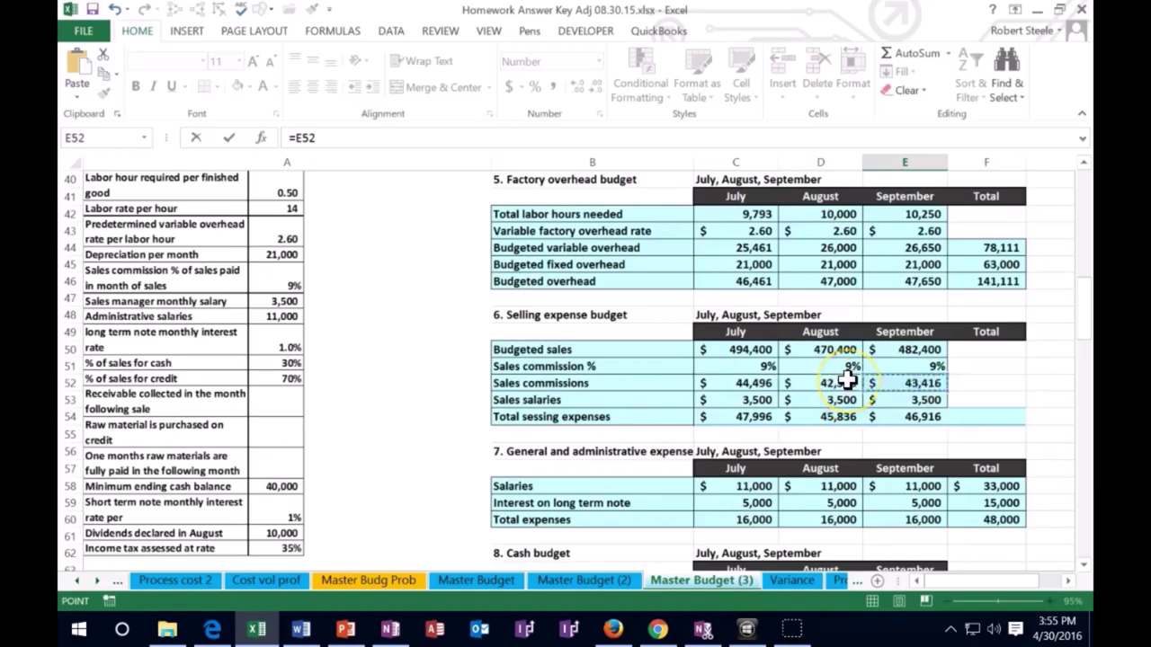
key("Return")
Step: Link September's sales salaries in E84 to the selling expense budget's September sales salaries with =E53
scroll(847, 380, "down", 1)
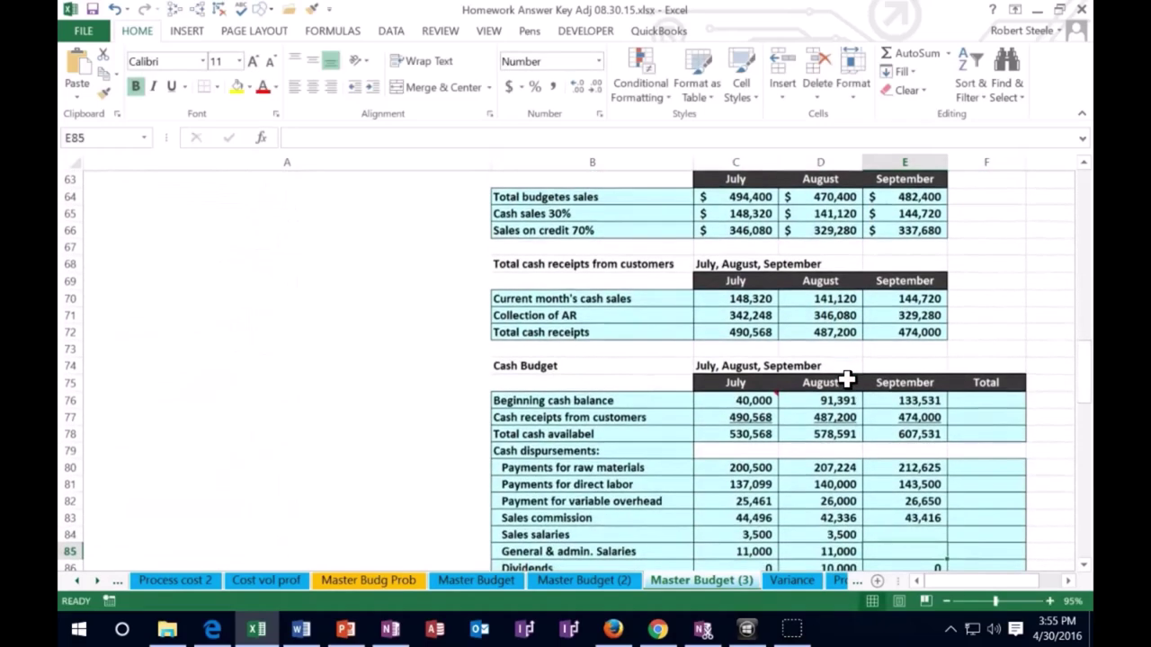
scroll(847, 379, "down", 2)
left_click(896, 430)
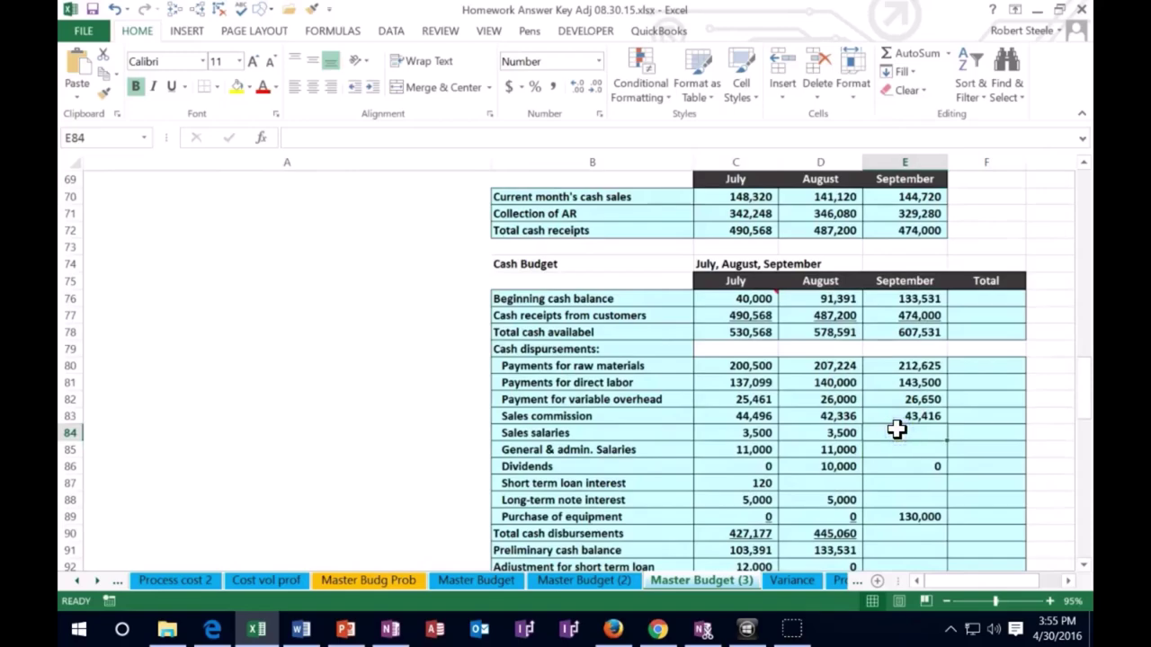
type("=")
scroll(899, 433, "up", 9)
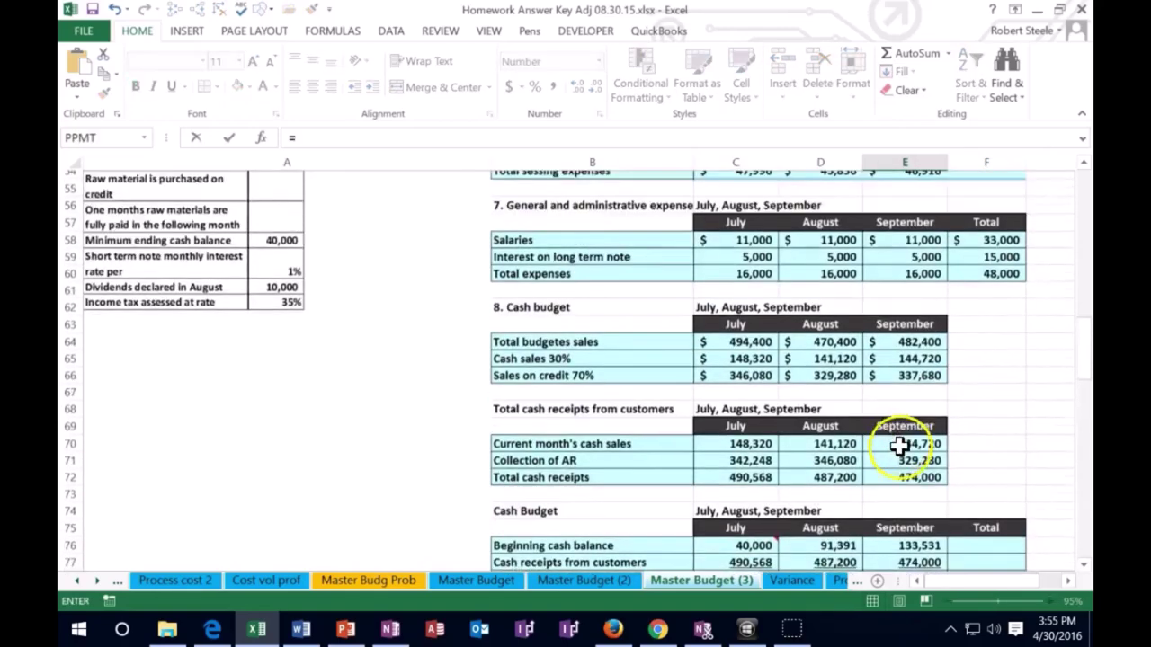
scroll(899, 447, "up", 2)
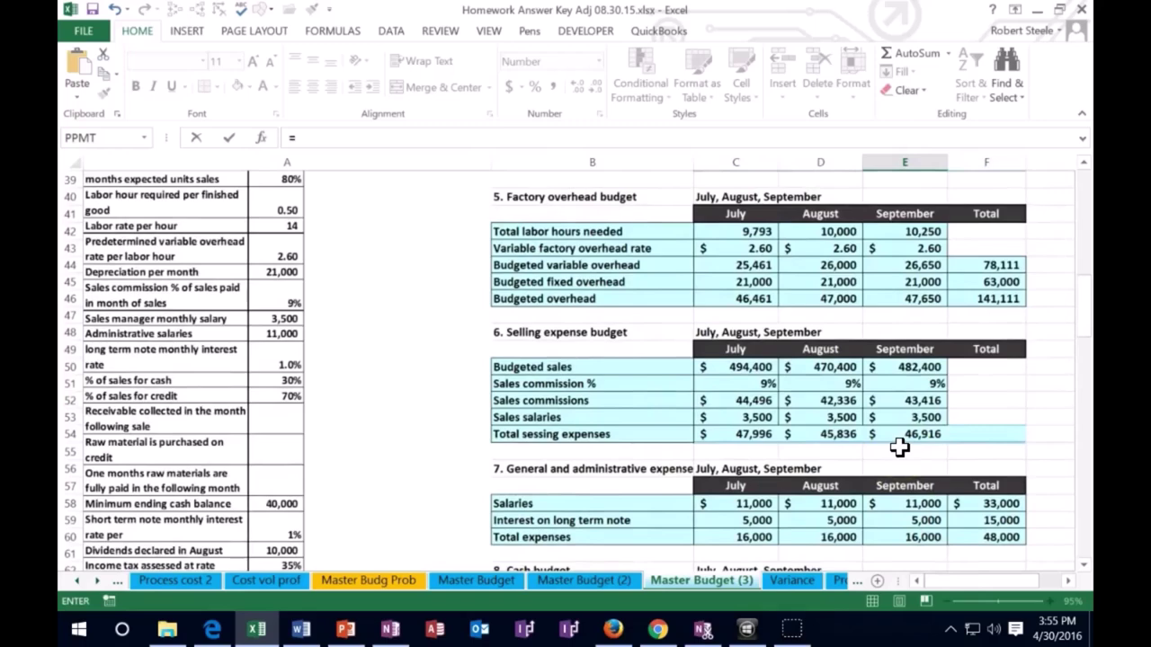
left_click(899, 416)
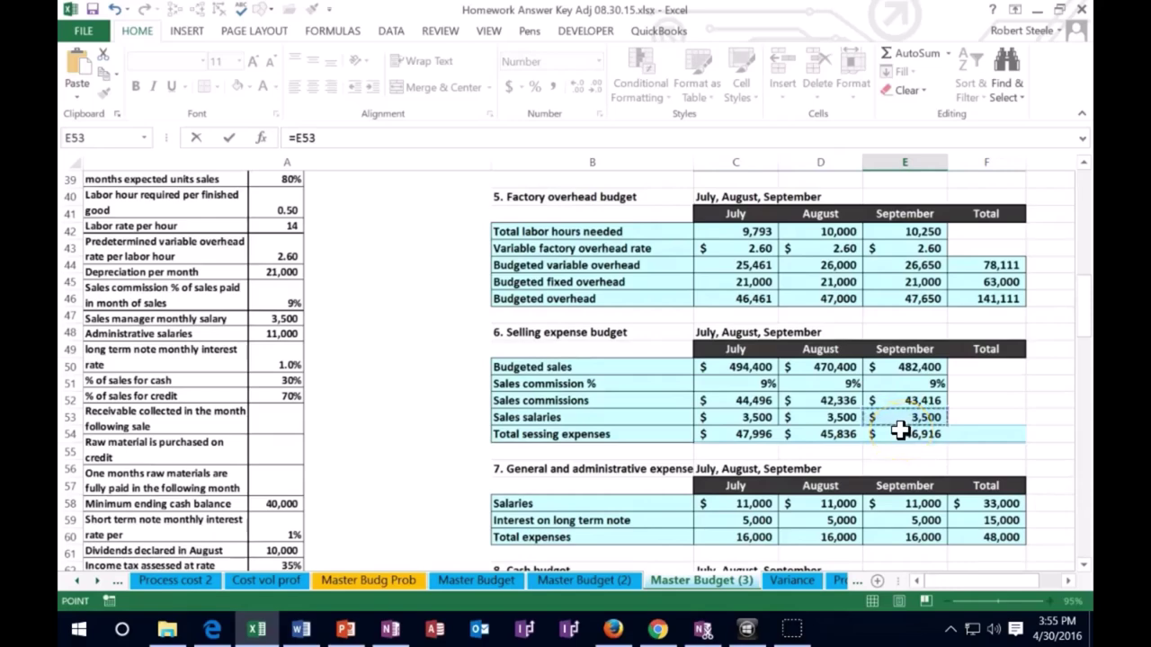
key("Return")
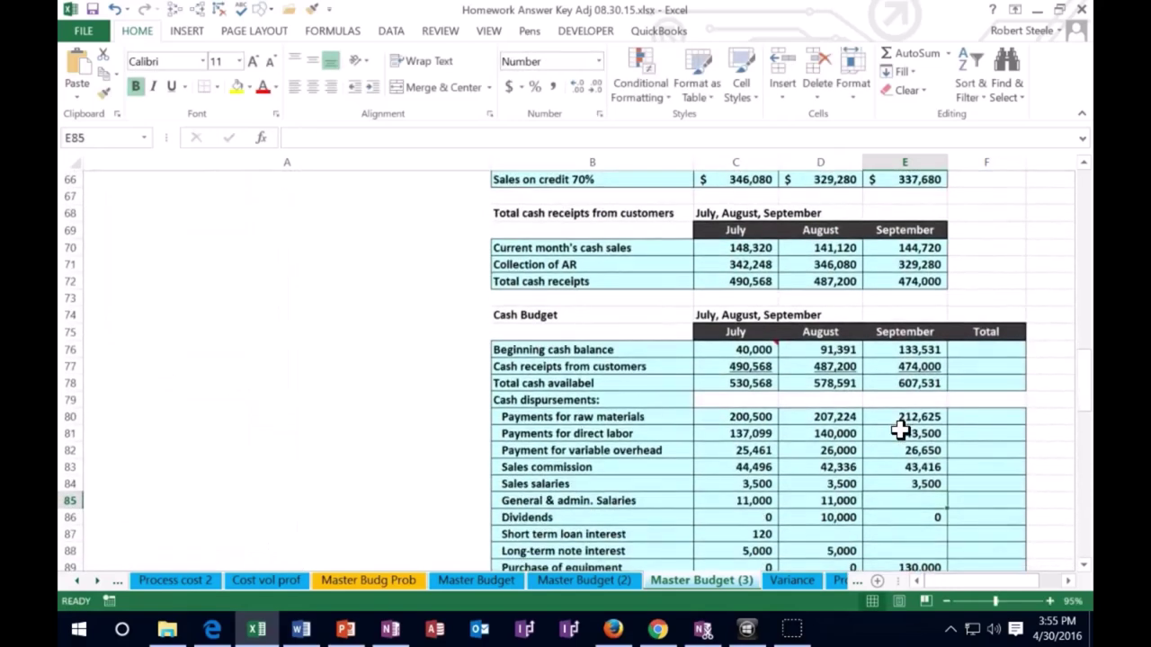
Step: Link September's general and administrative salaries in E85 to the September salaries in the general and administrative expense budget with =E58
type("=")
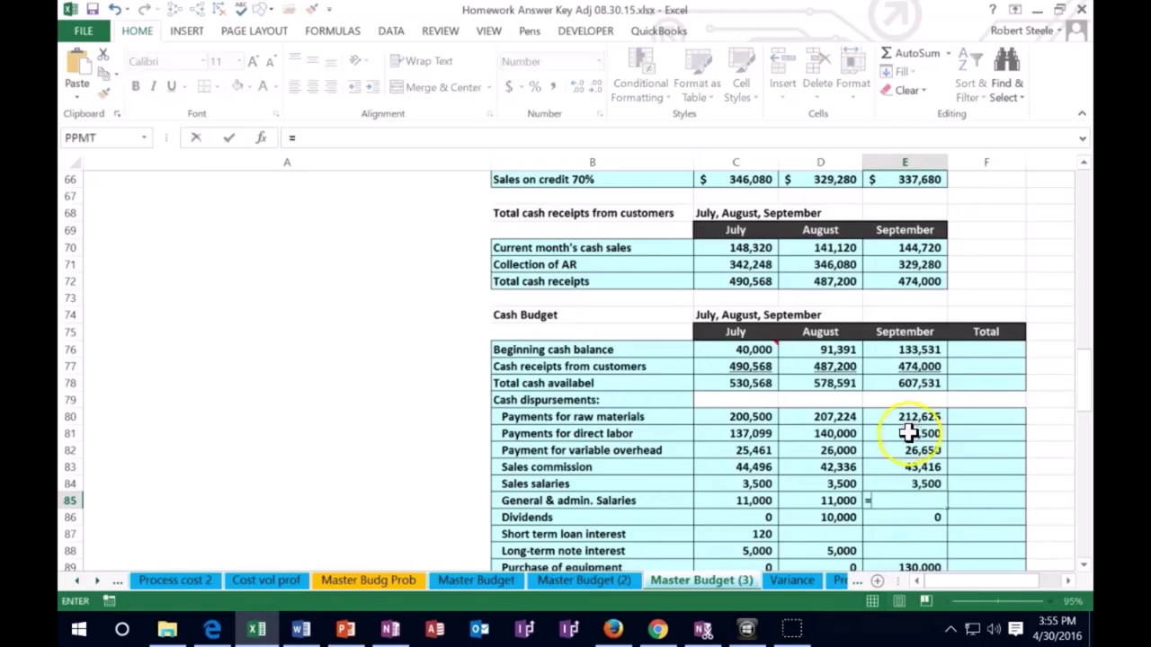
scroll(919, 466, "up", 3)
scroll(919, 466, "up", 4)
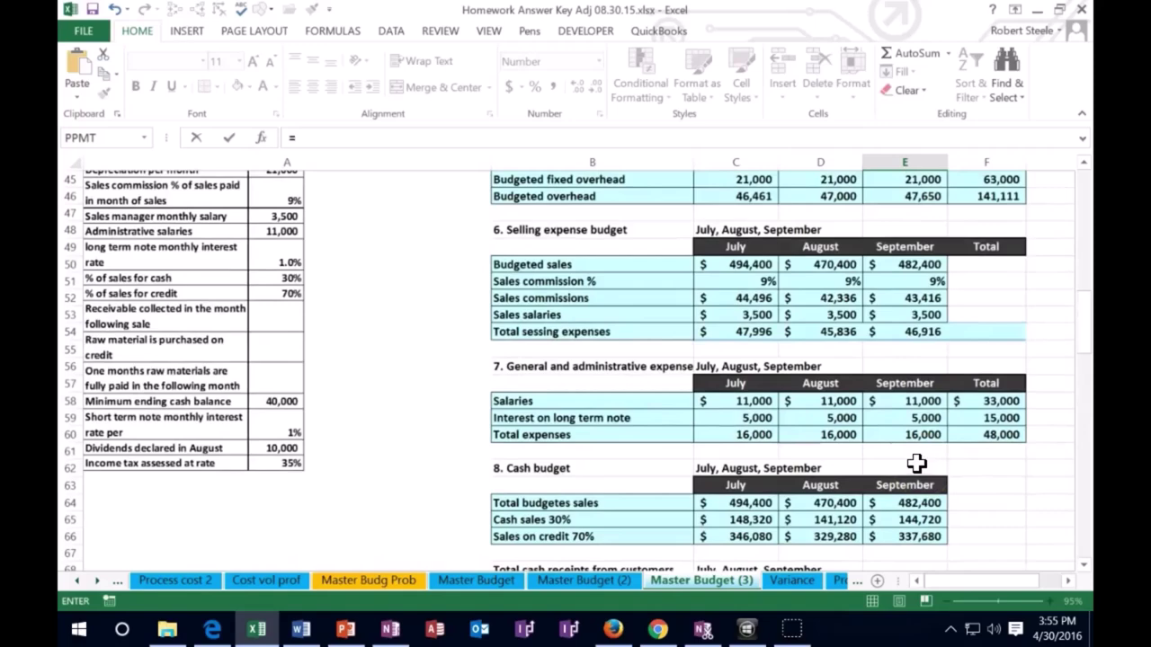
left_click(914, 402)
scroll(906, 430, "down", 1)
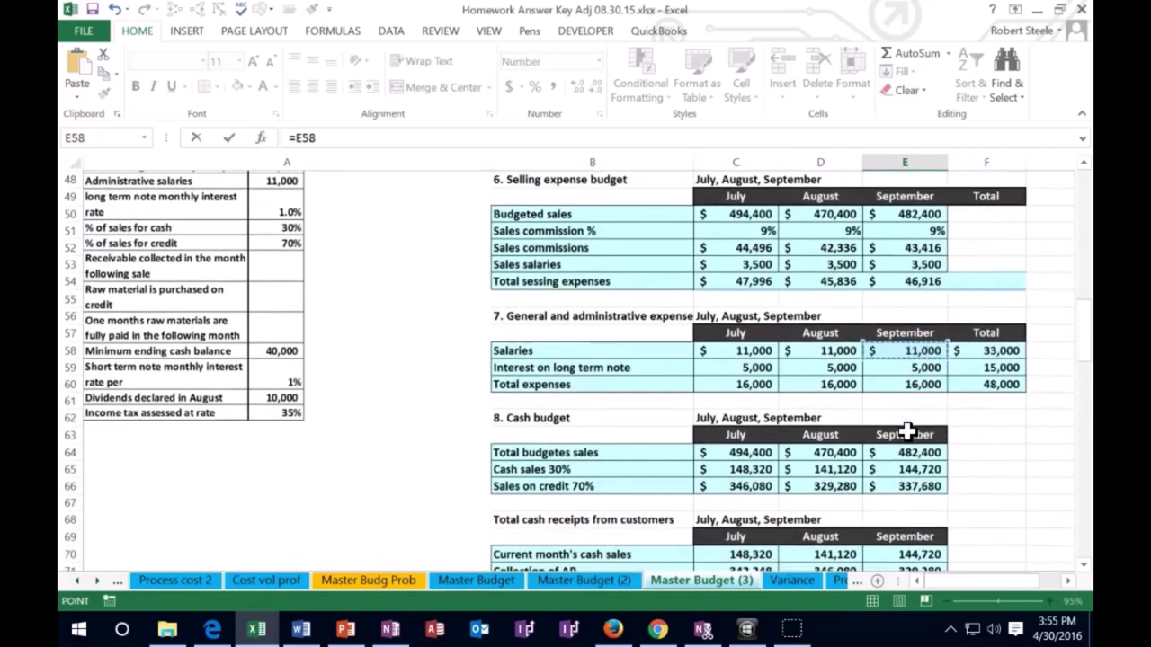
key("Return")
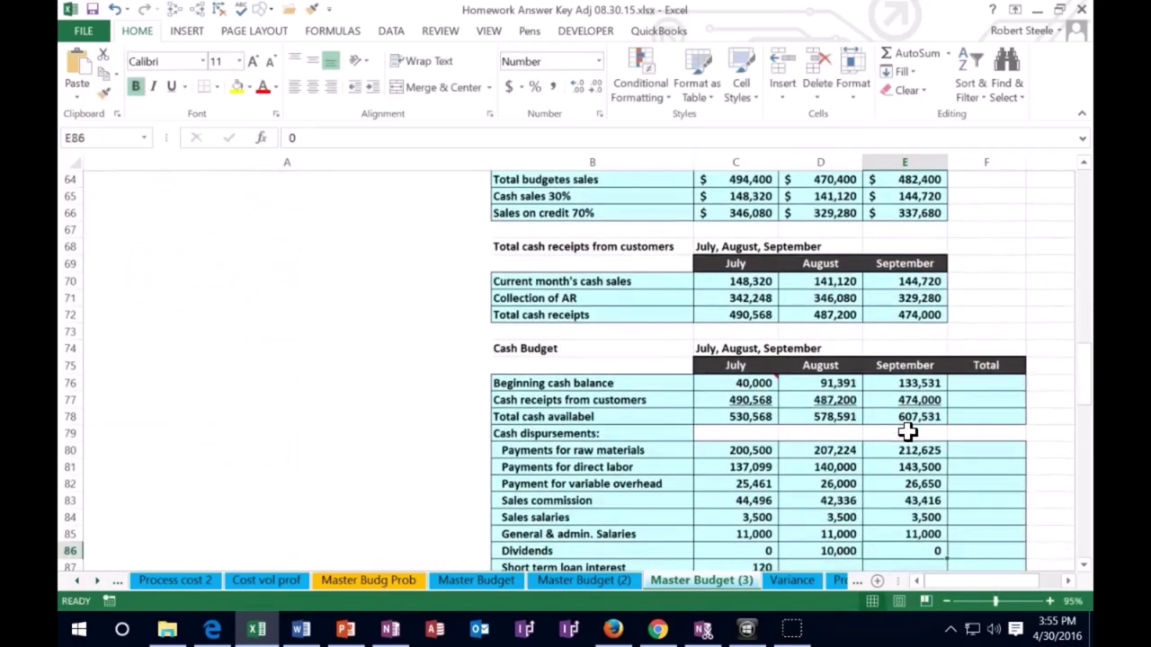
Step: Leave September's short-term loan interest blank and set its long-term note interest in E88 to August's amount with +D88
scroll(906, 432, "down", 2)
key("Return")
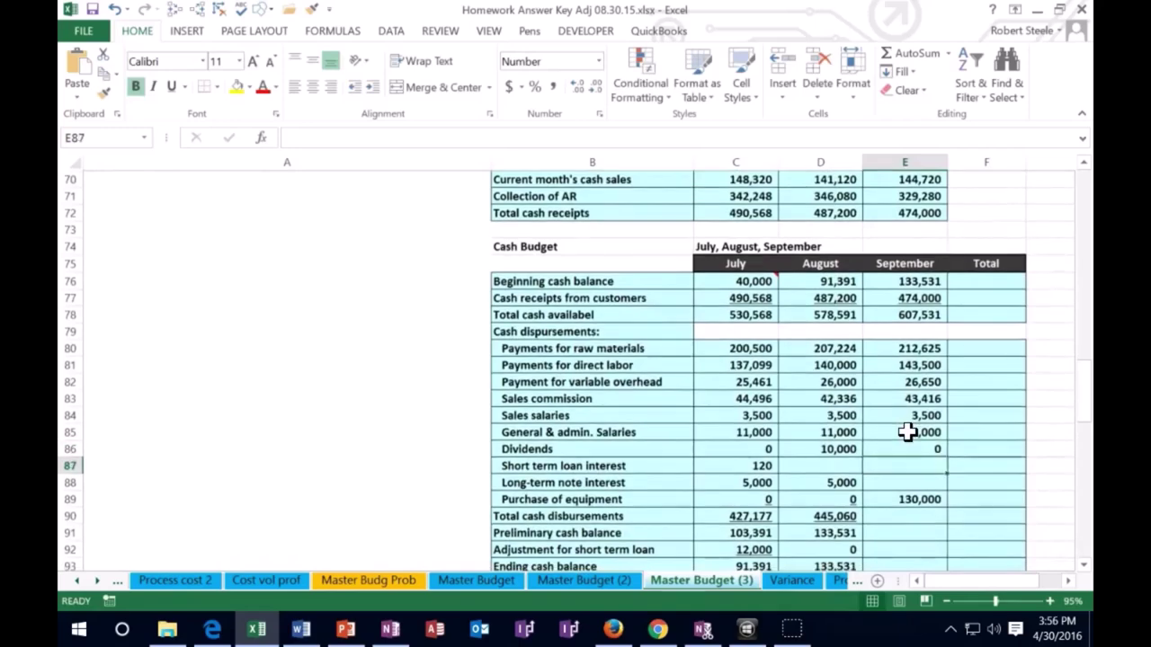
key("Return")
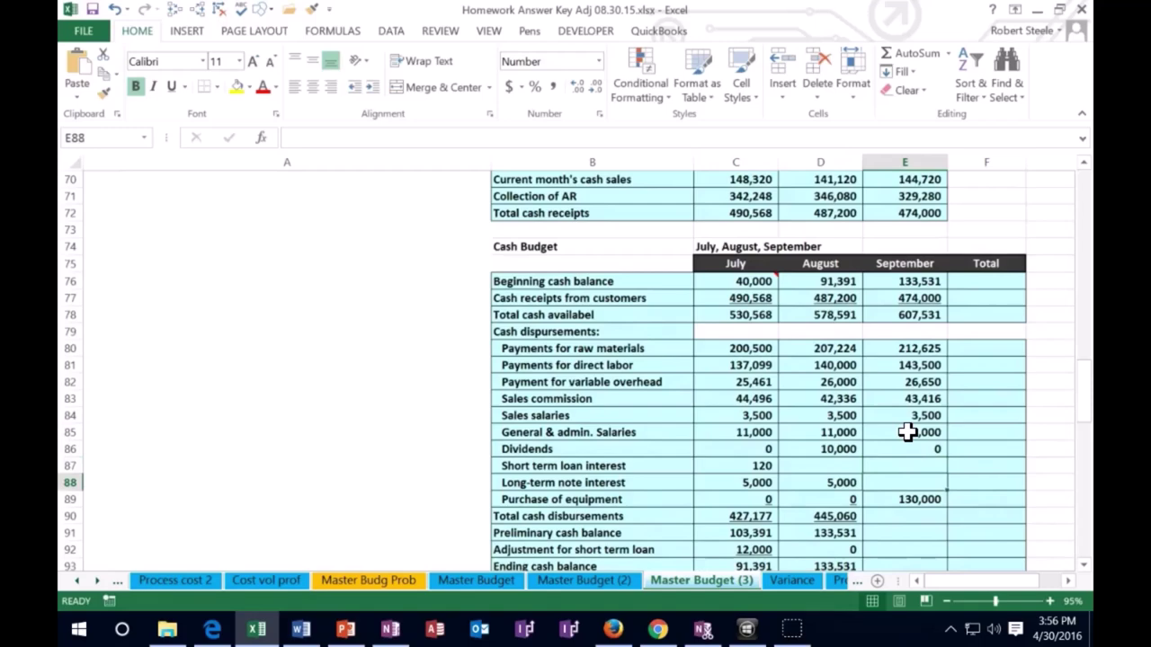
type("+")
key("Left")
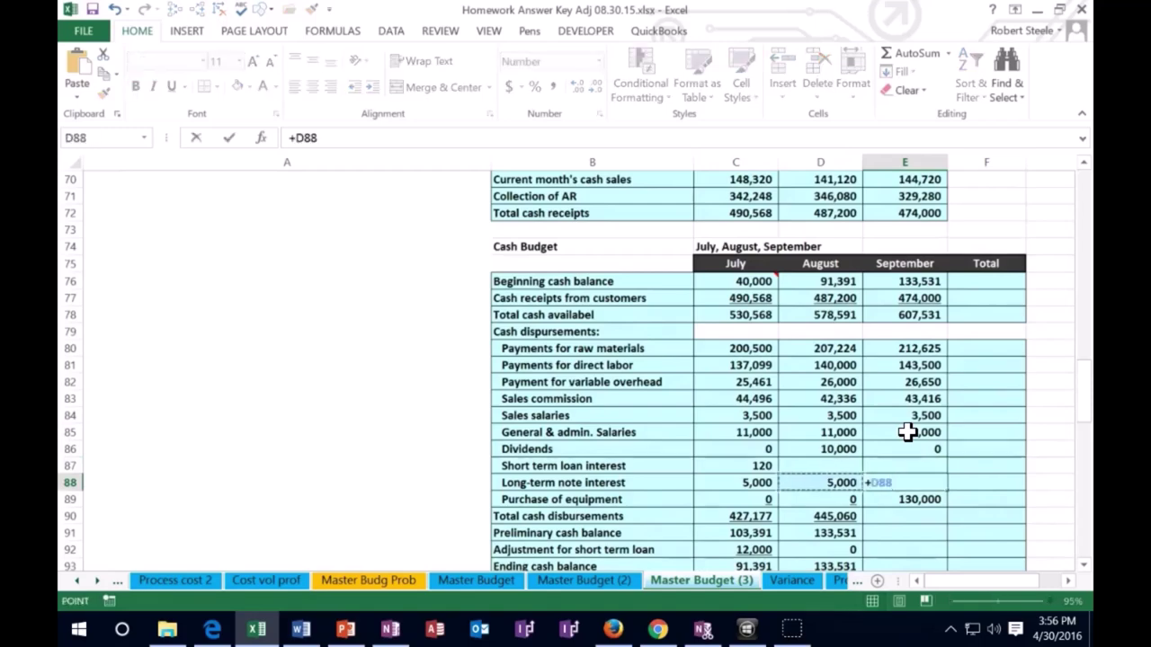
key("Return")
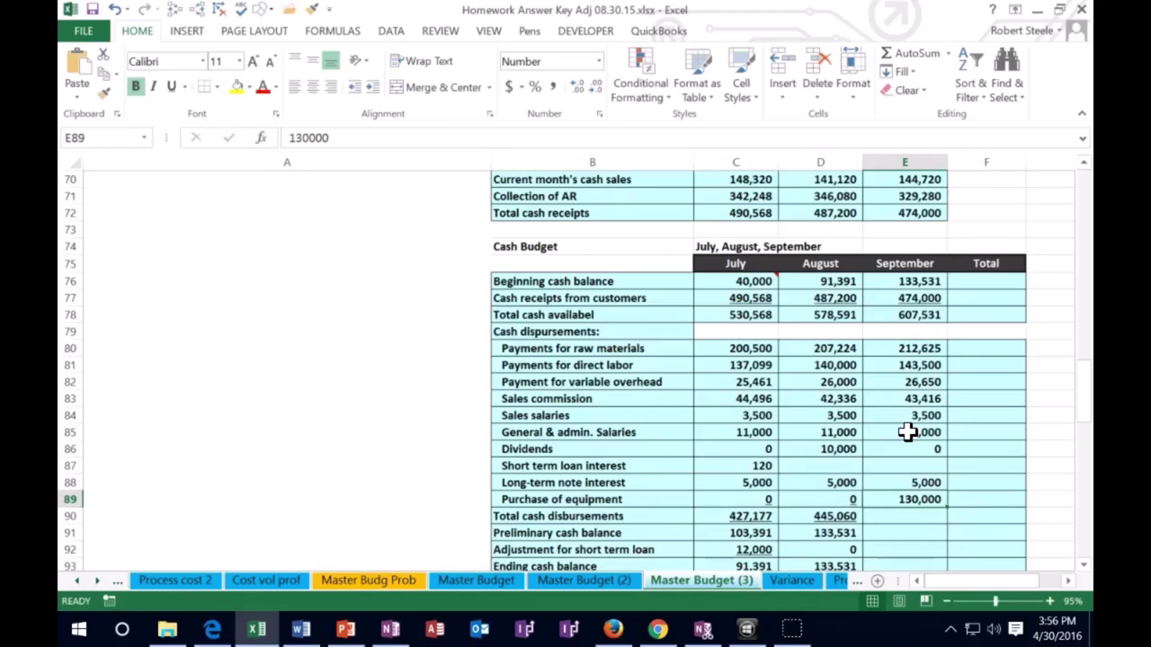
Step: Underline September's purchase of equipment amount in E89
key("Return")
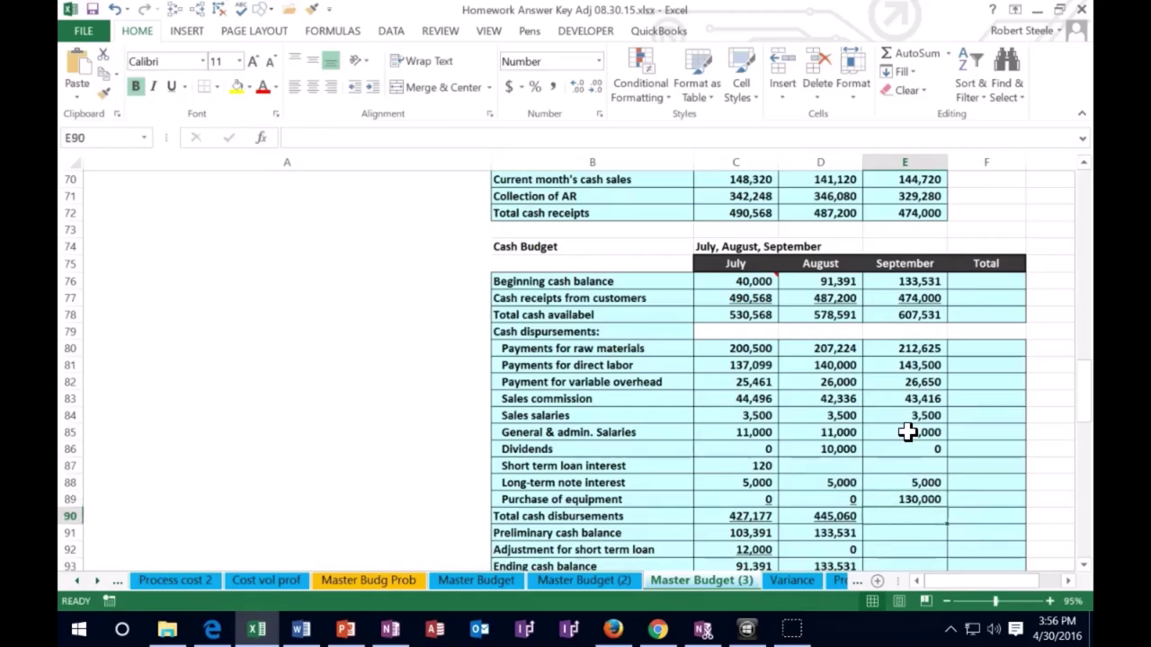
key("Up")
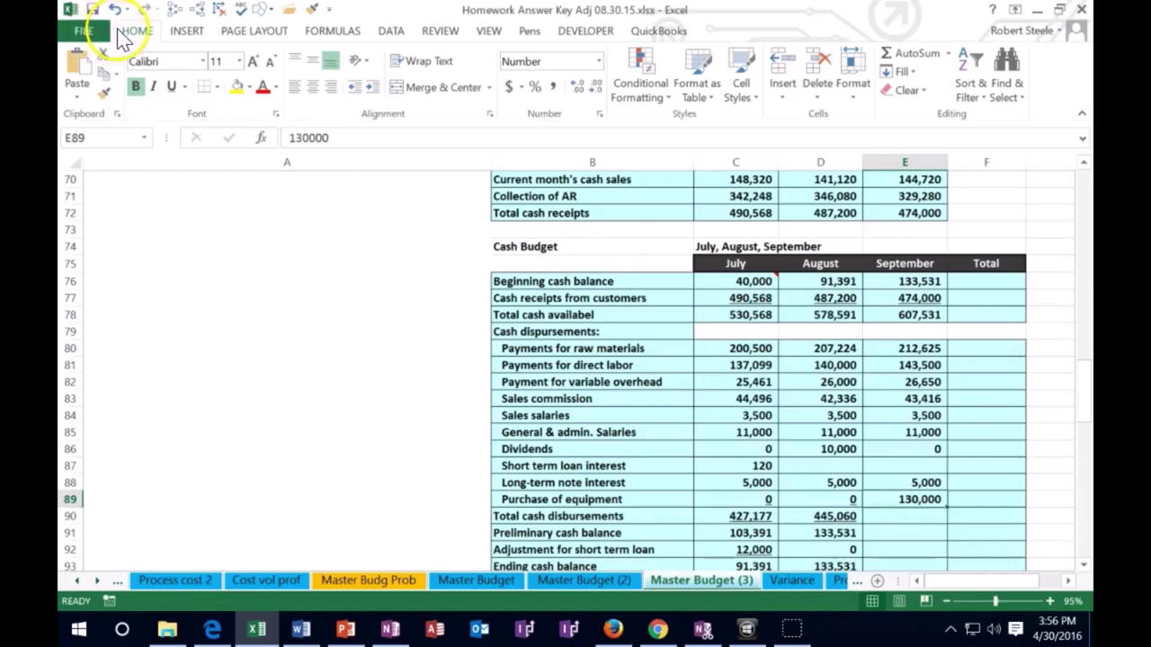
left_click(171, 86)
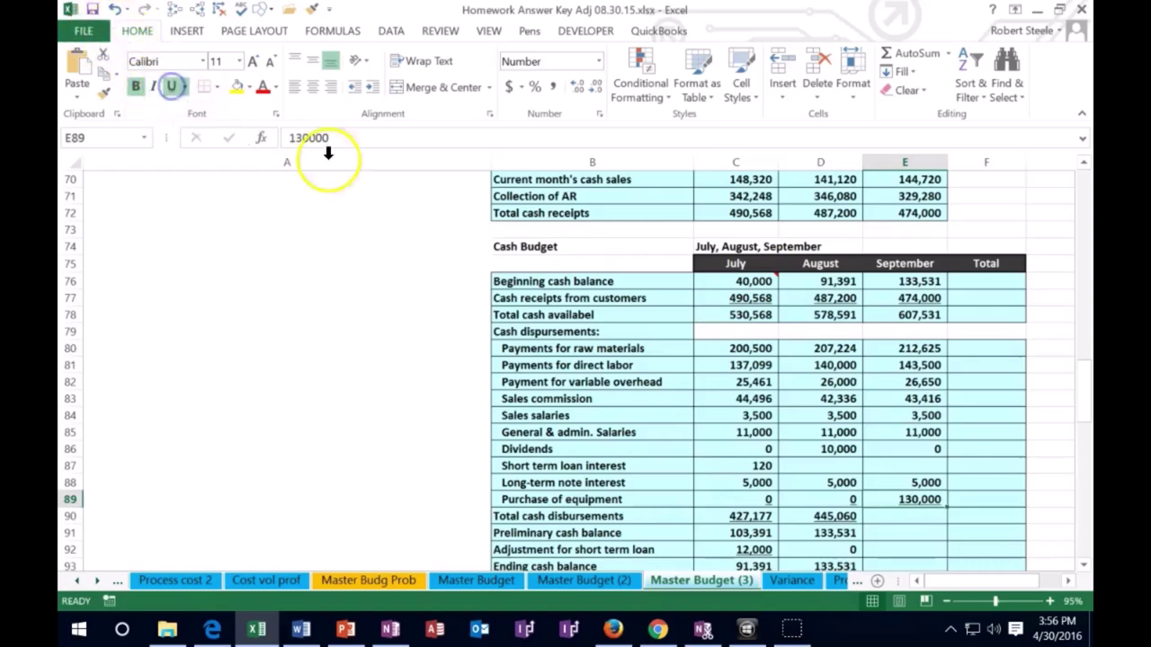
Step: Calculate September's total cash disbursements in E90 by summing E80:E89
left_click(906, 517)
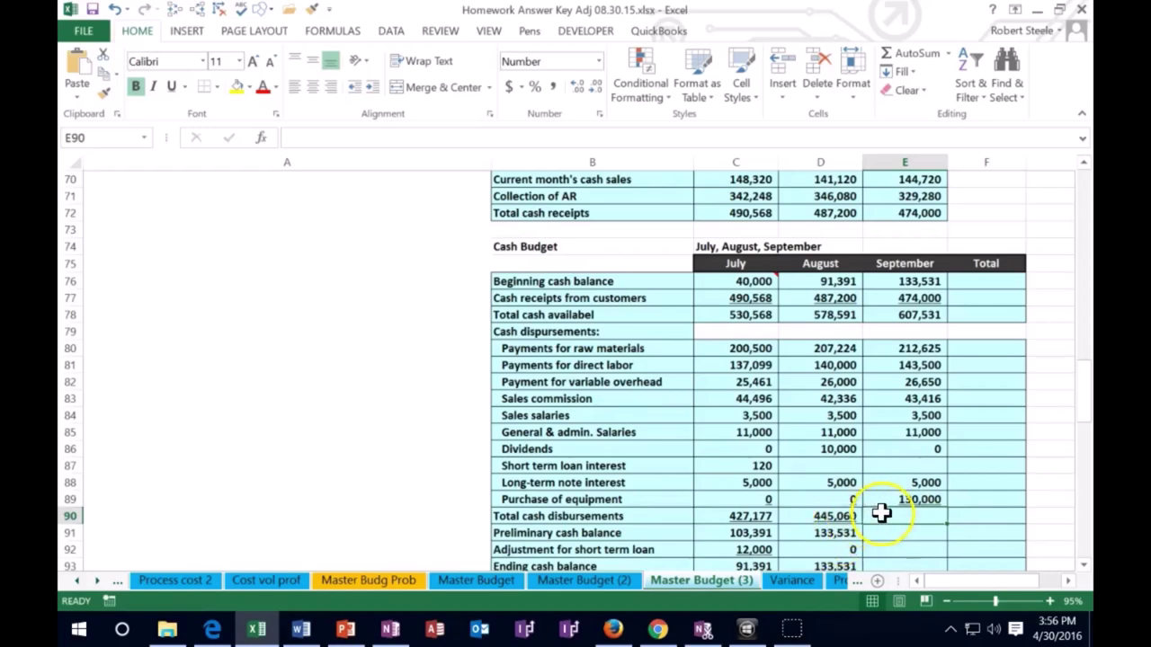
type("=sum(")
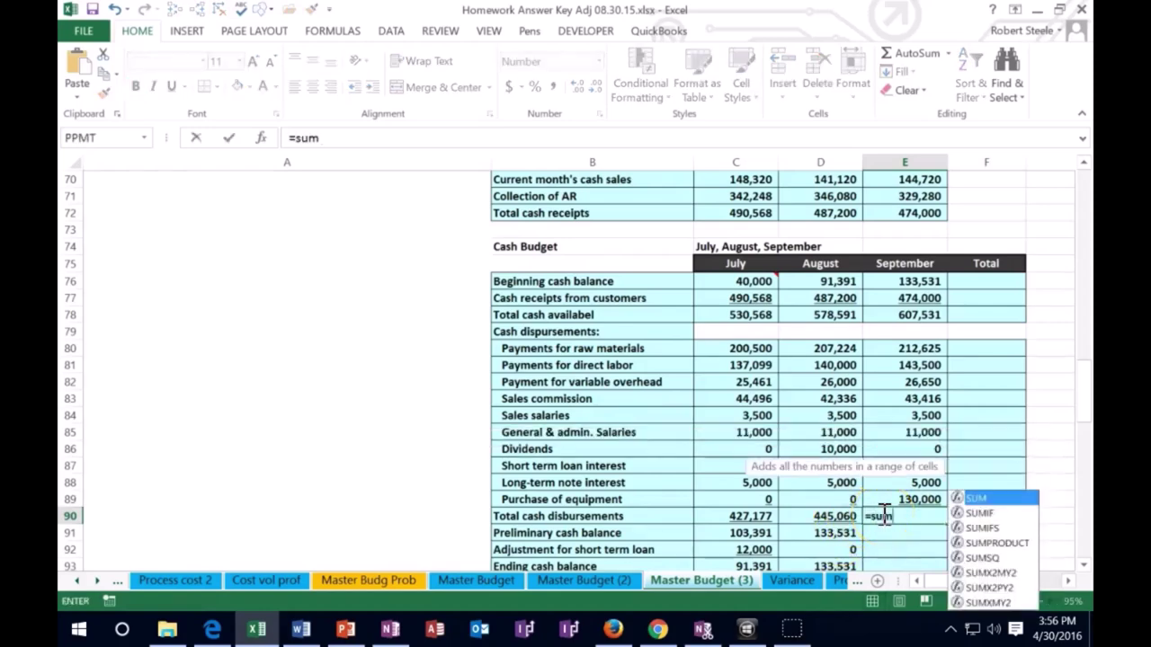
left_click(910, 349)
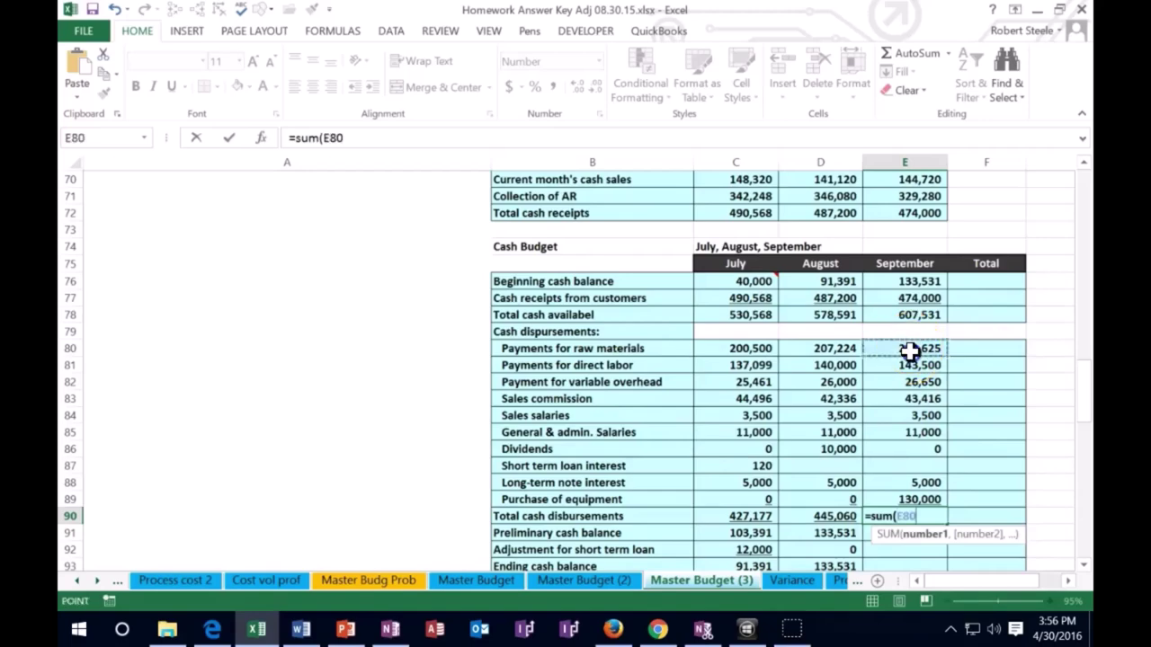
left_click_drag(910, 349, 917, 495)
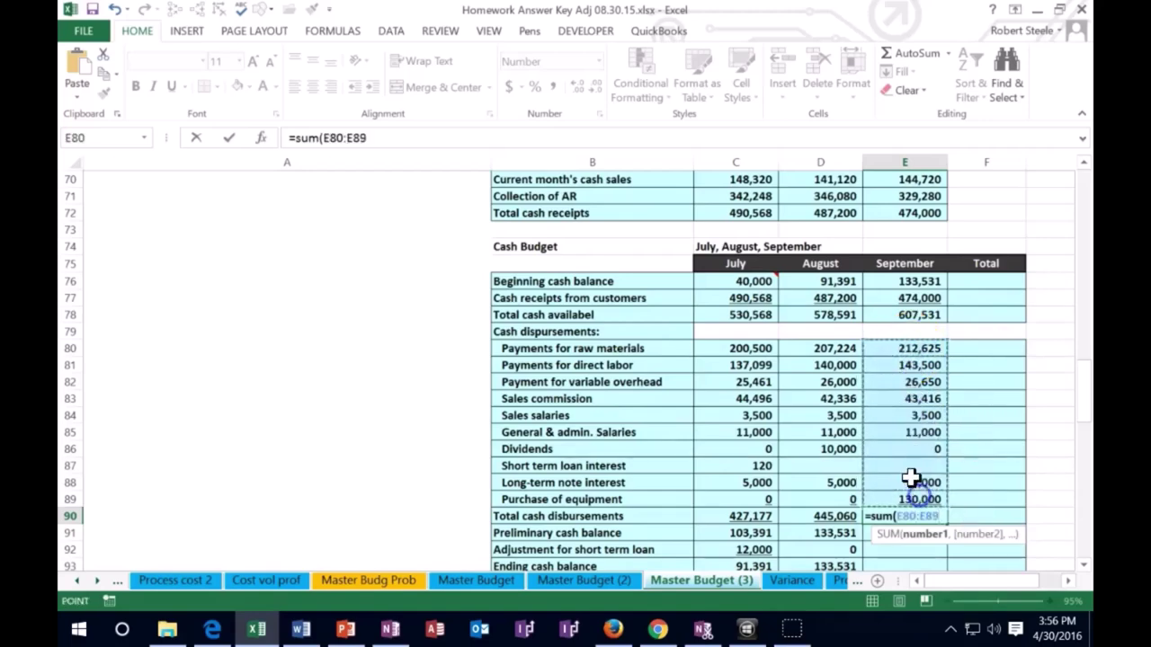
key("Return")
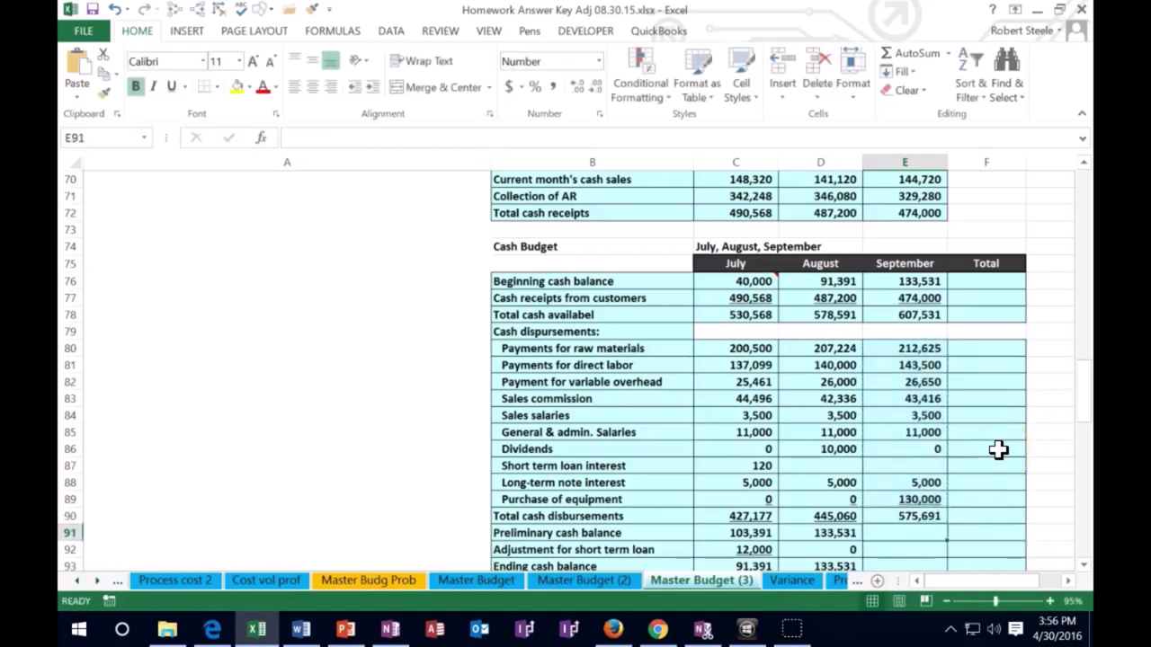
Step: Calculate September's preliminary cash balance in E91 with =E78-E90
type("=")
left_click(906, 316)
type("-")
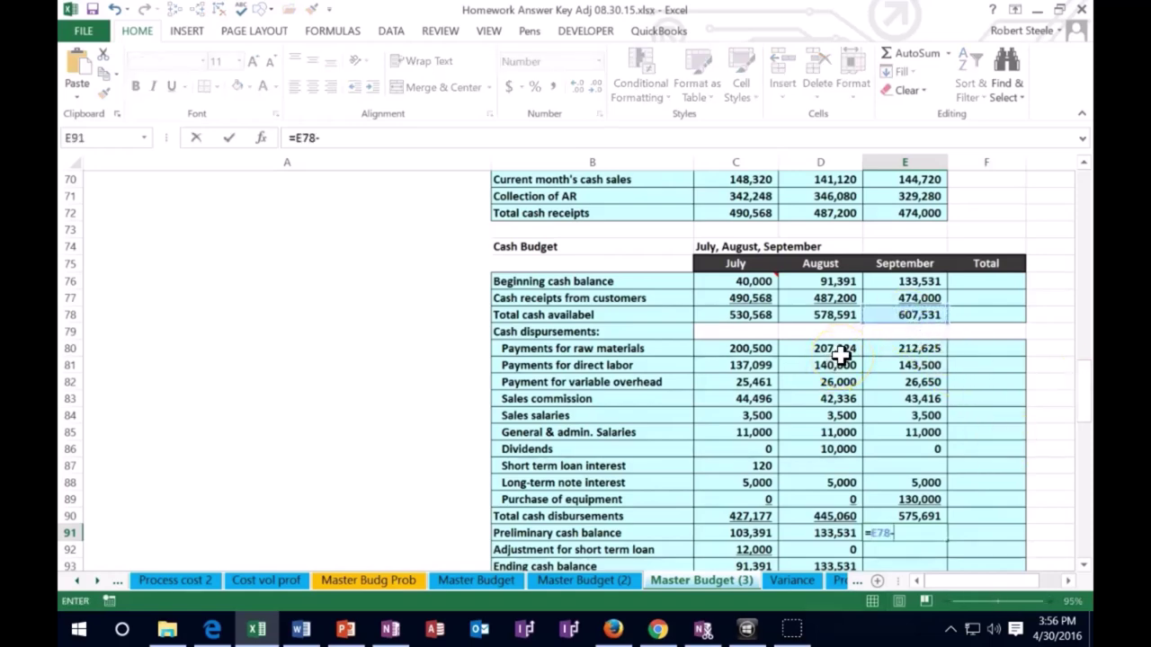
left_click(928, 519)
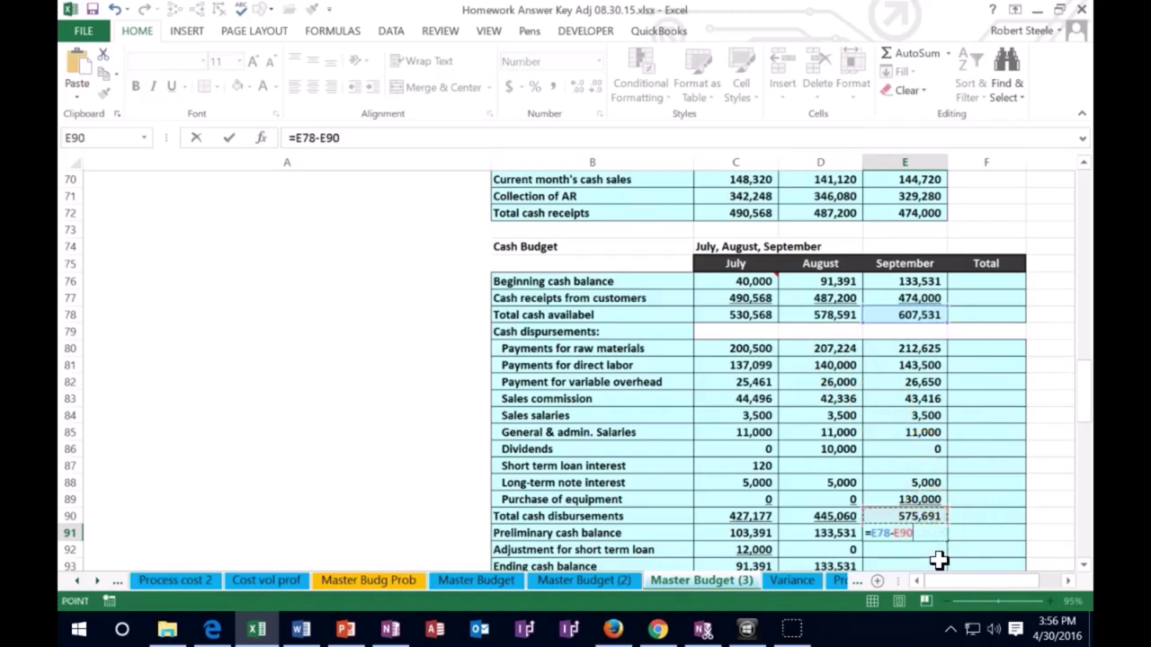
key("Return")
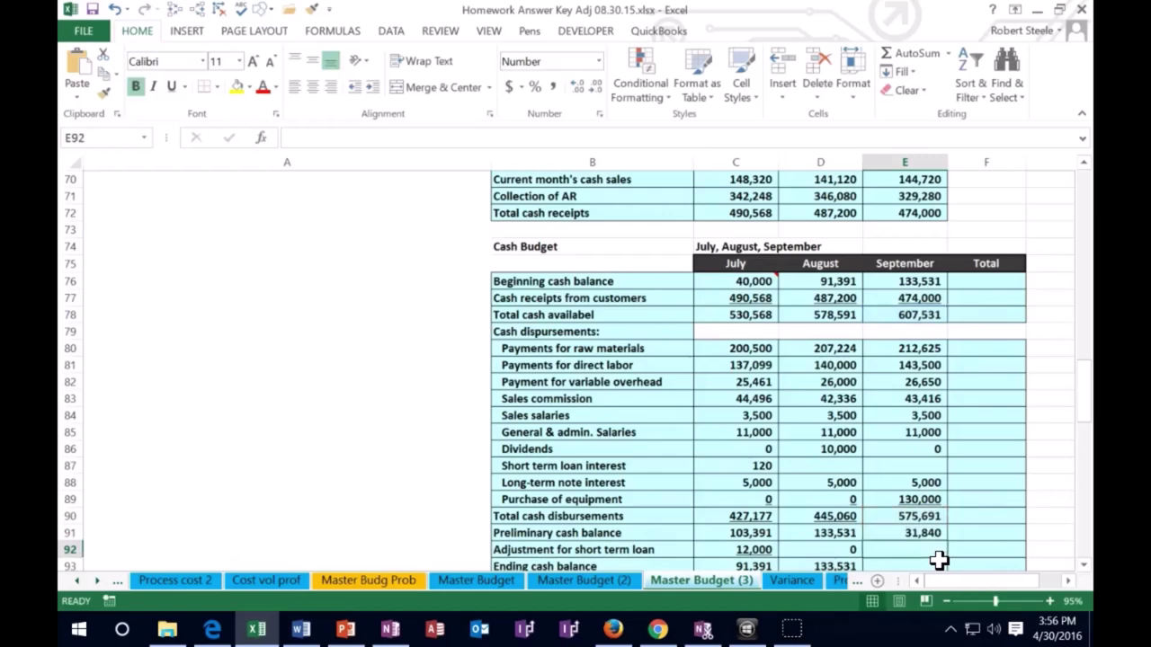
Step: Underline September's total cash disbursements in E90
key("Up")
key("Up")
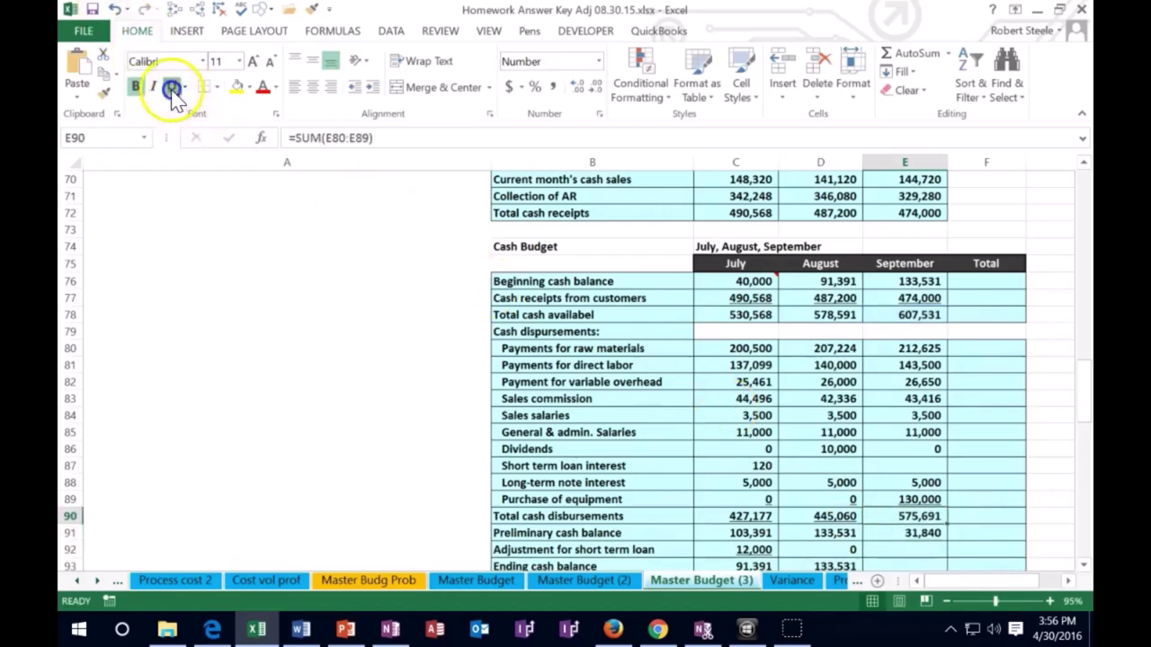
key("Down")
key("Down")
Step: Enter 40000 as September's ending cash balance in E93 and select the short-term loan adjustment cell E92
scroll(899, 515, "down", 1)
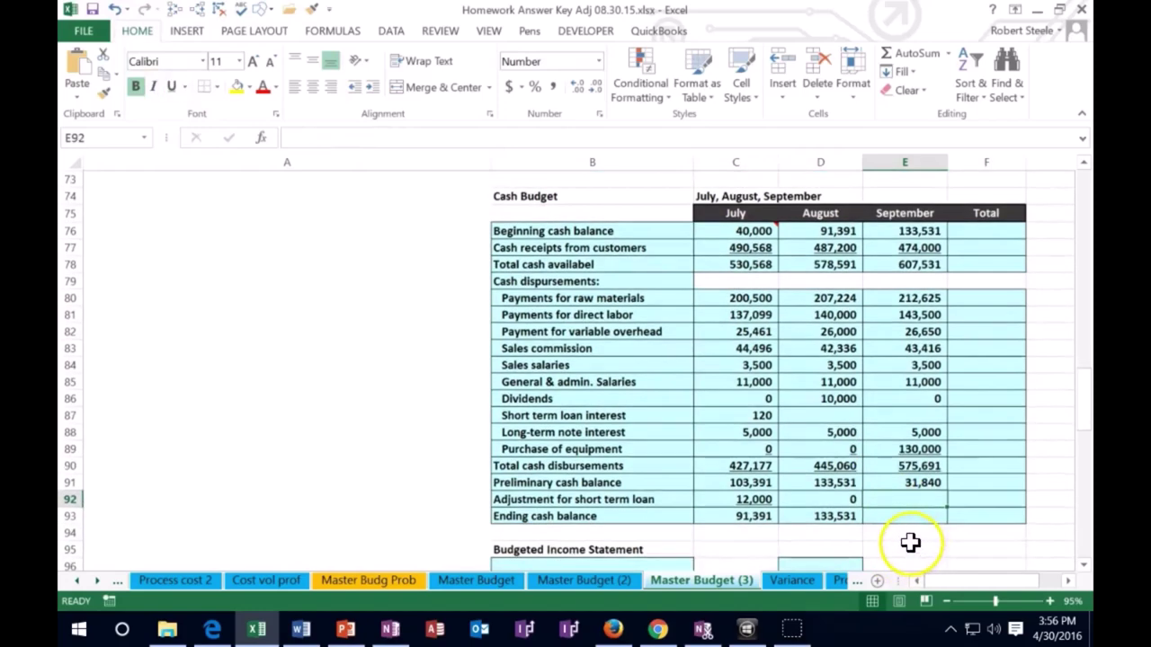
left_click(905, 518)
type("40000")
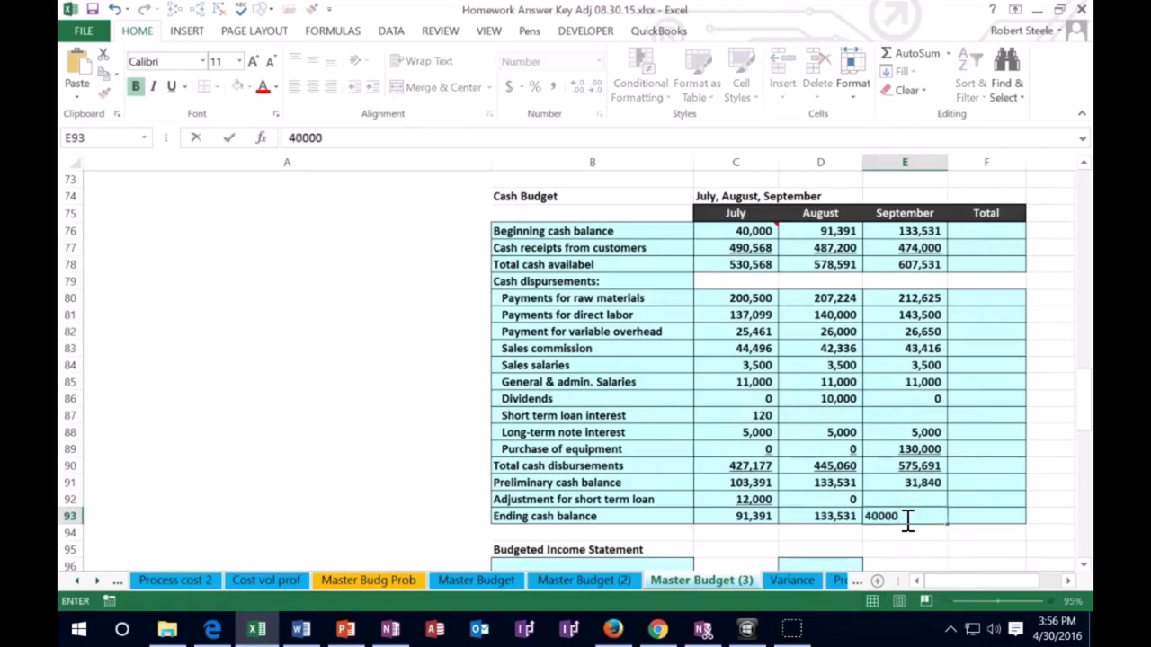
key("Return")
key("Up")
key("Up")
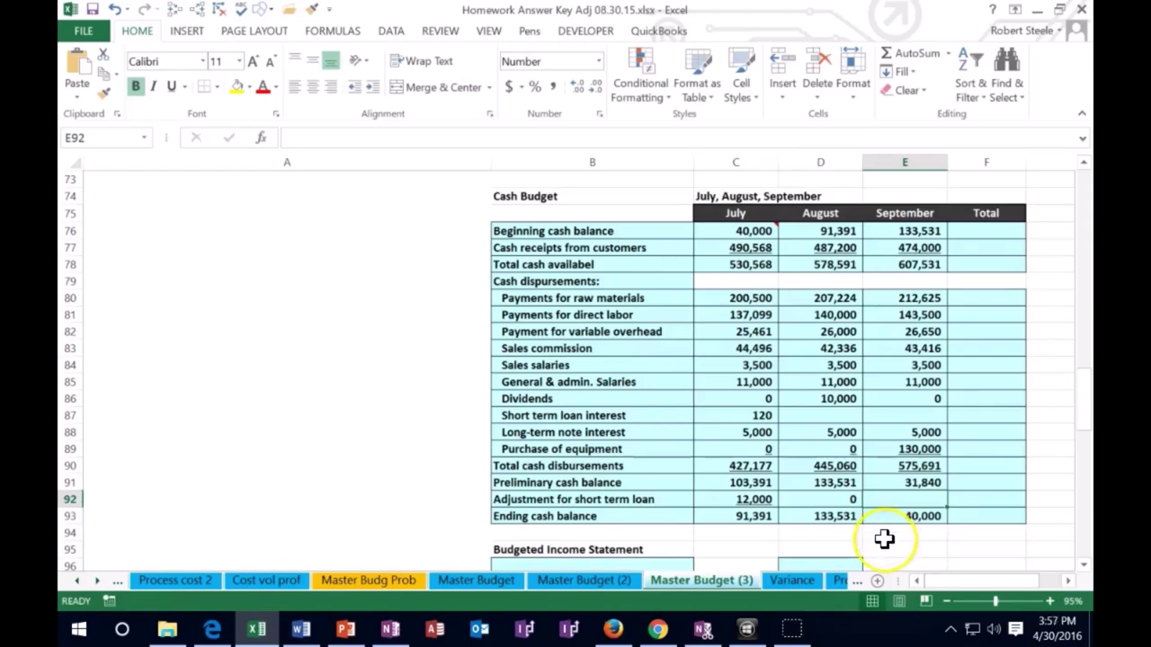
scroll(885, 538, "down", 1)
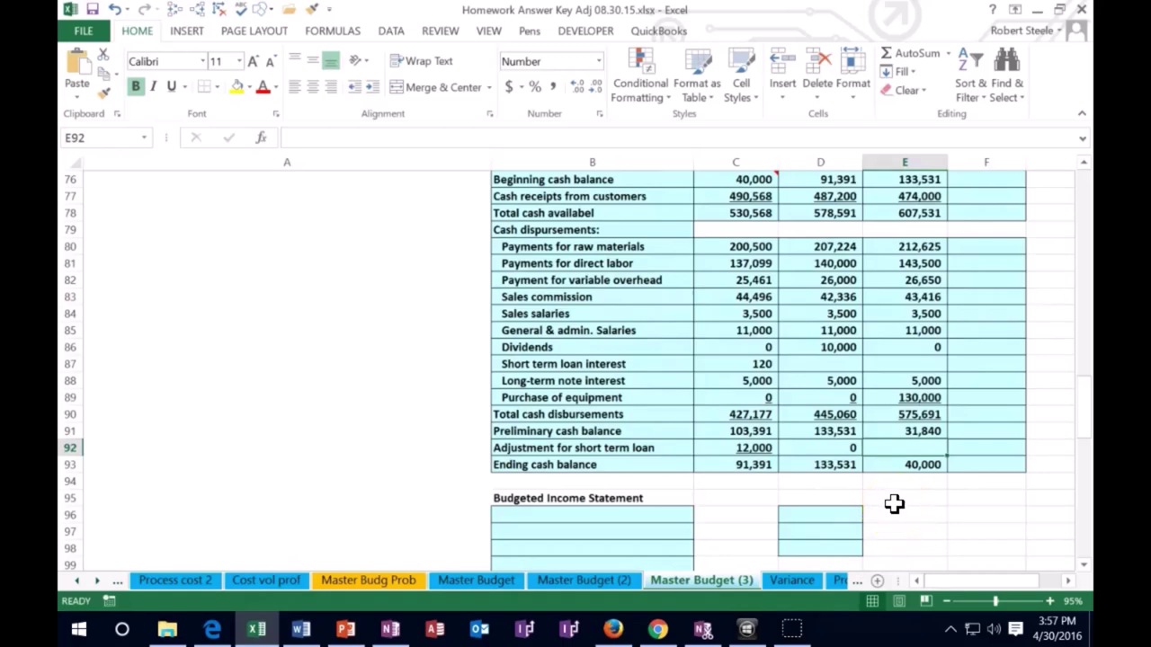
Step: Calculate September's short-term loan adjustment in E92 with =E93-E91 and check the sum of E91:E92
type("=")
left_click(890, 465)
type("-")
left_click(891, 428)
key("Return")
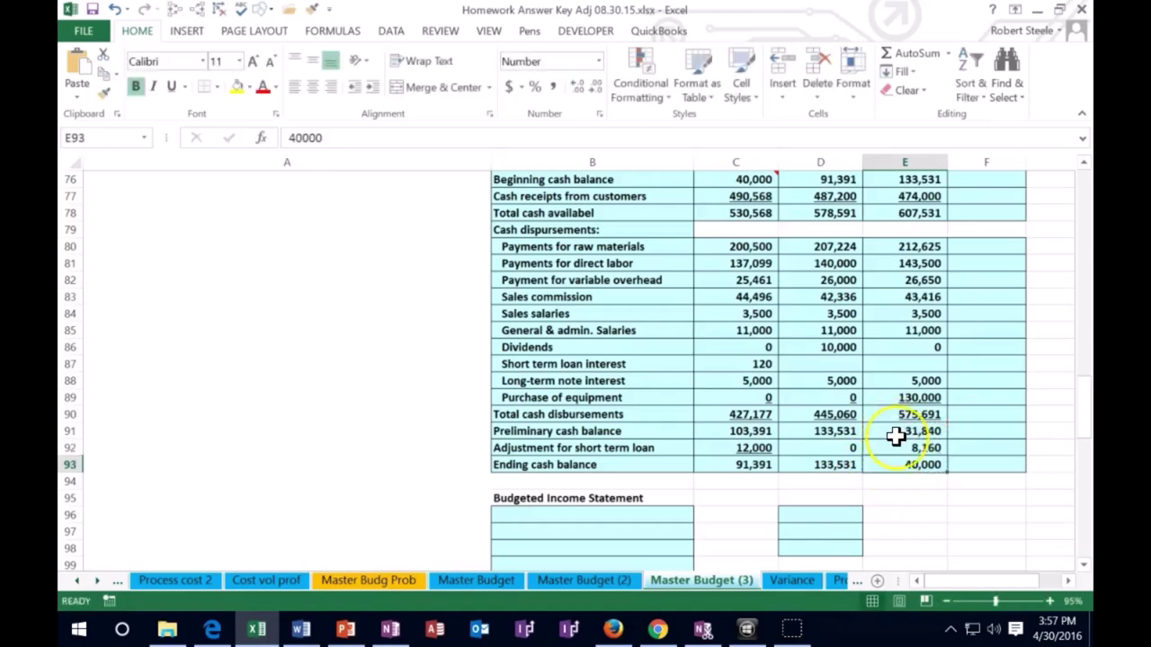
left_click_drag(890, 431, 889, 444)
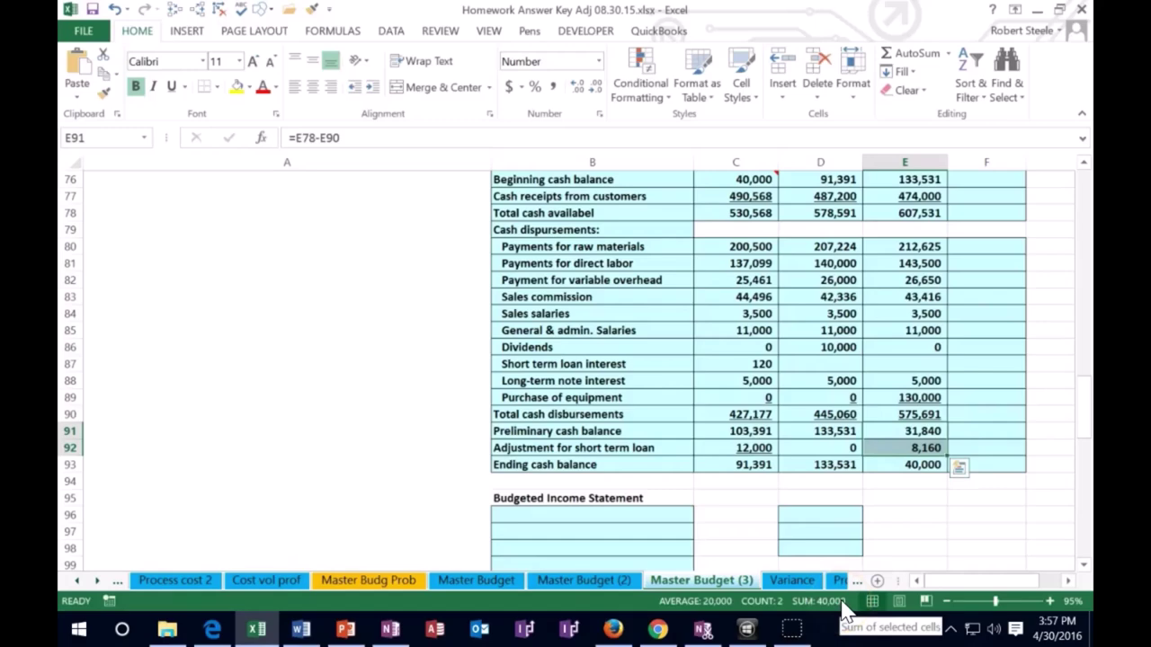
left_click(915, 465)
scroll(922, 494, "up", 2)
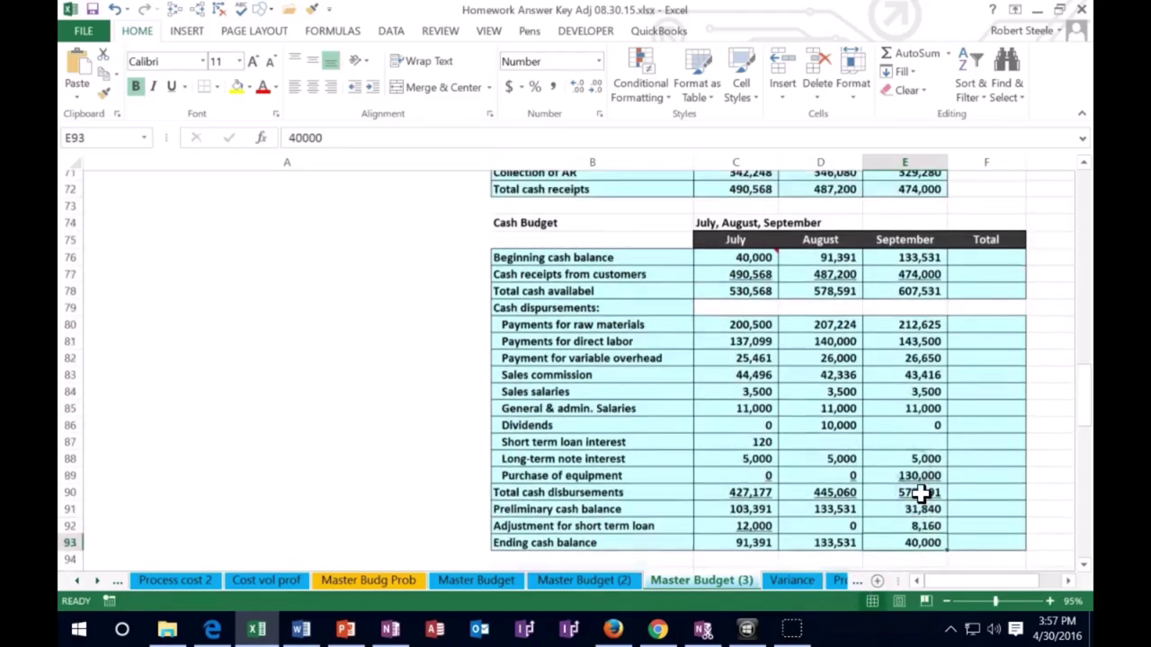
scroll(923, 493, "down", 1)
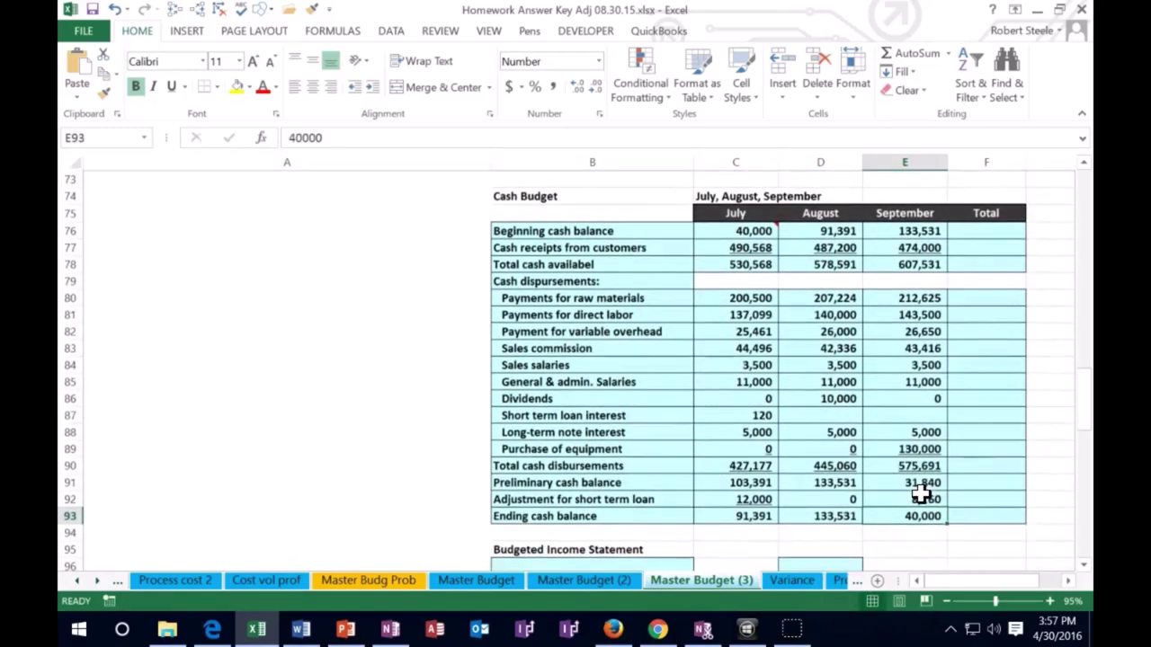
left_click(973, 236)
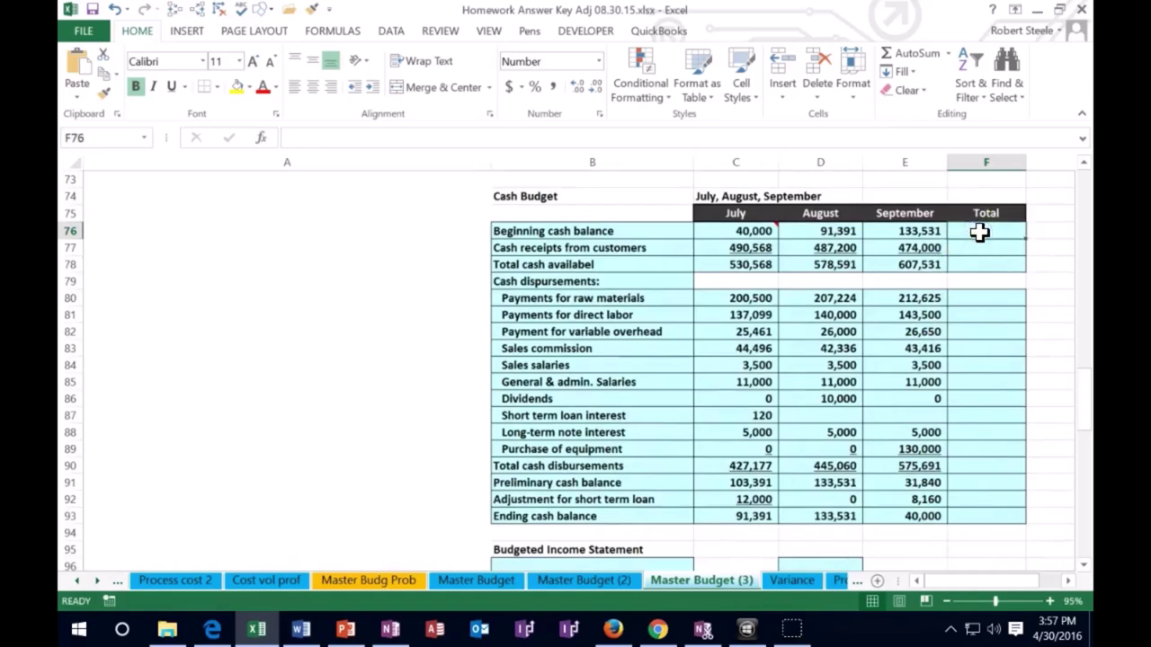
type("=")
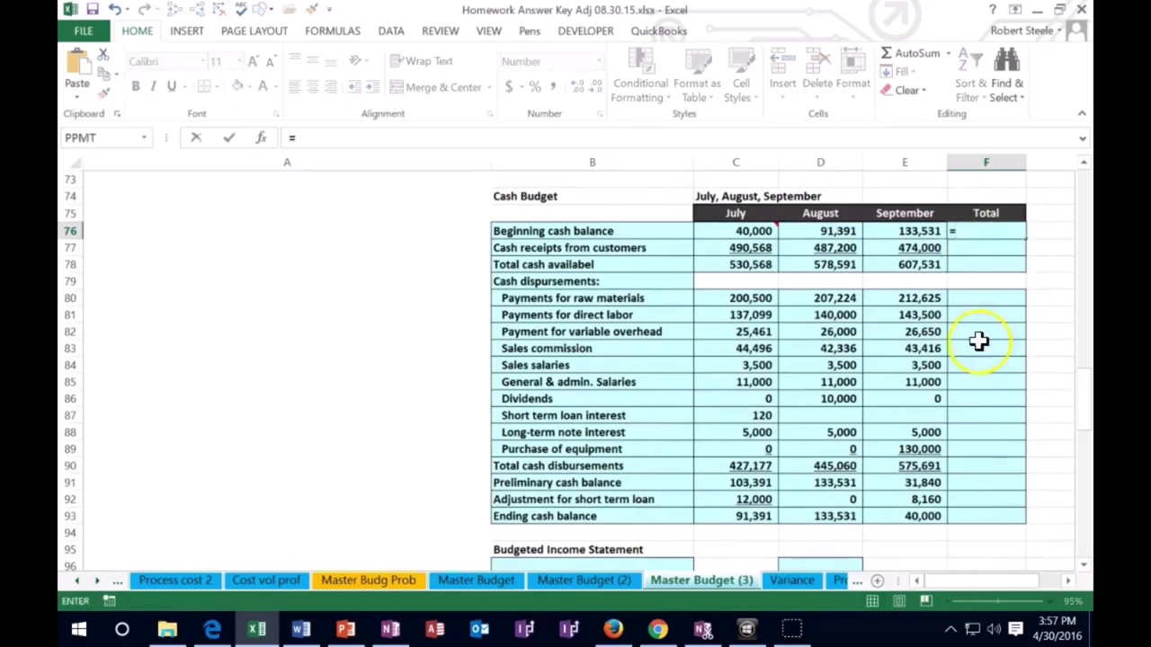
left_click(926, 516)
key("Return")
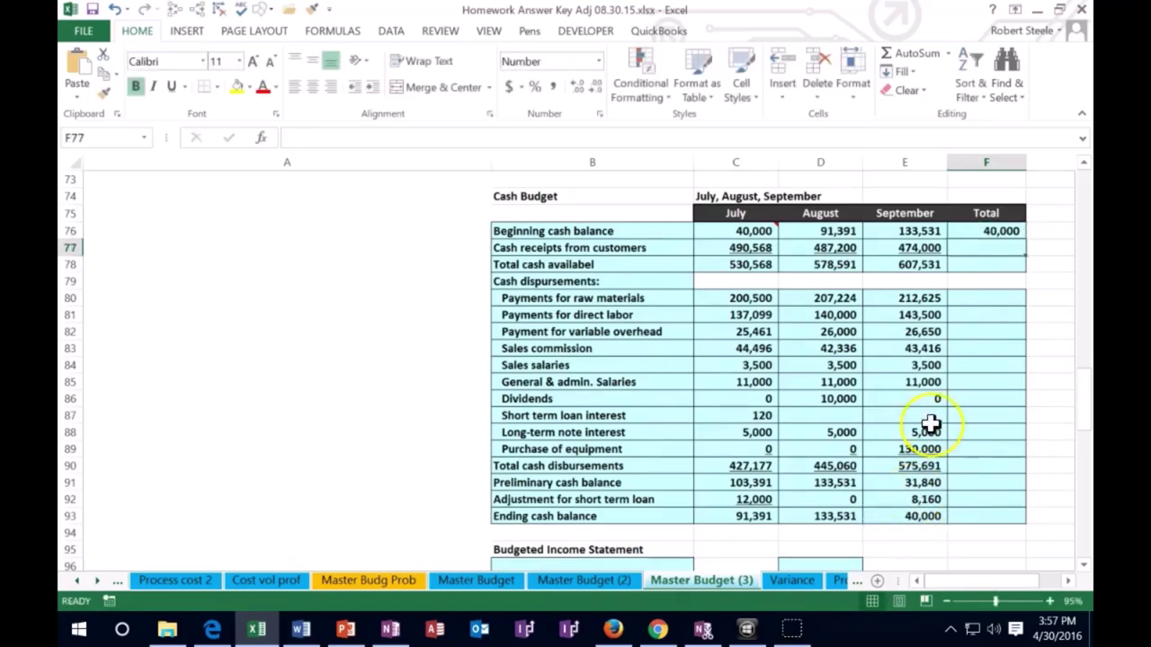
left_click(995, 230)
key("Delete")
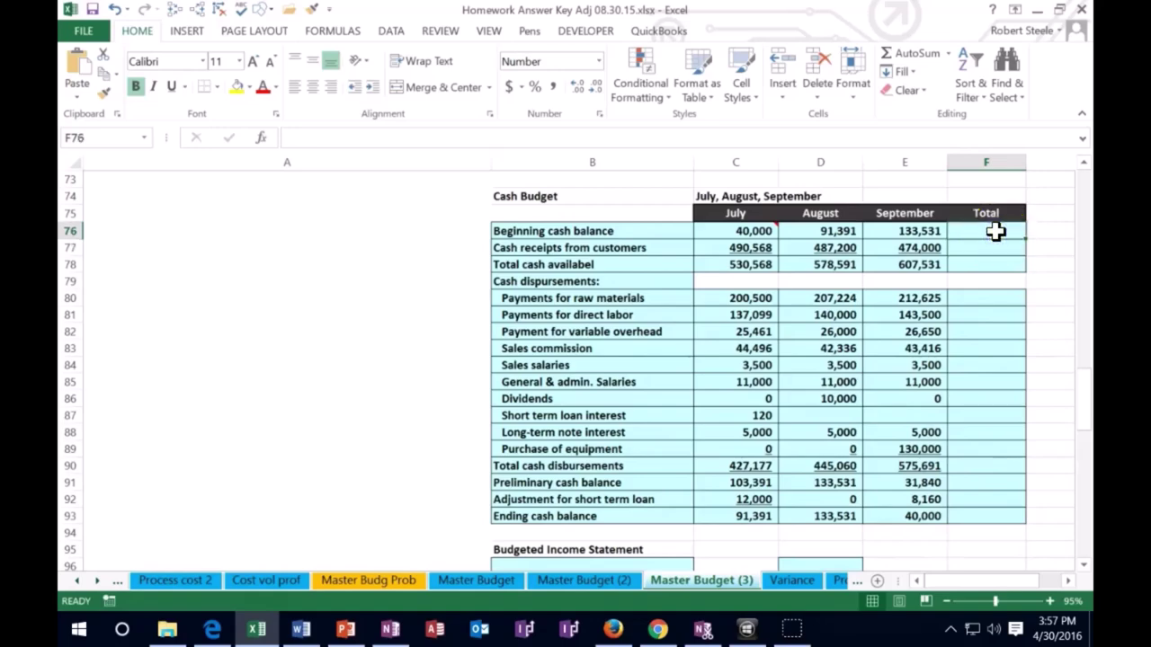
Step: Link the Total column's beginning cash balance in F76 to July's beginning balance with =C76
type("=")
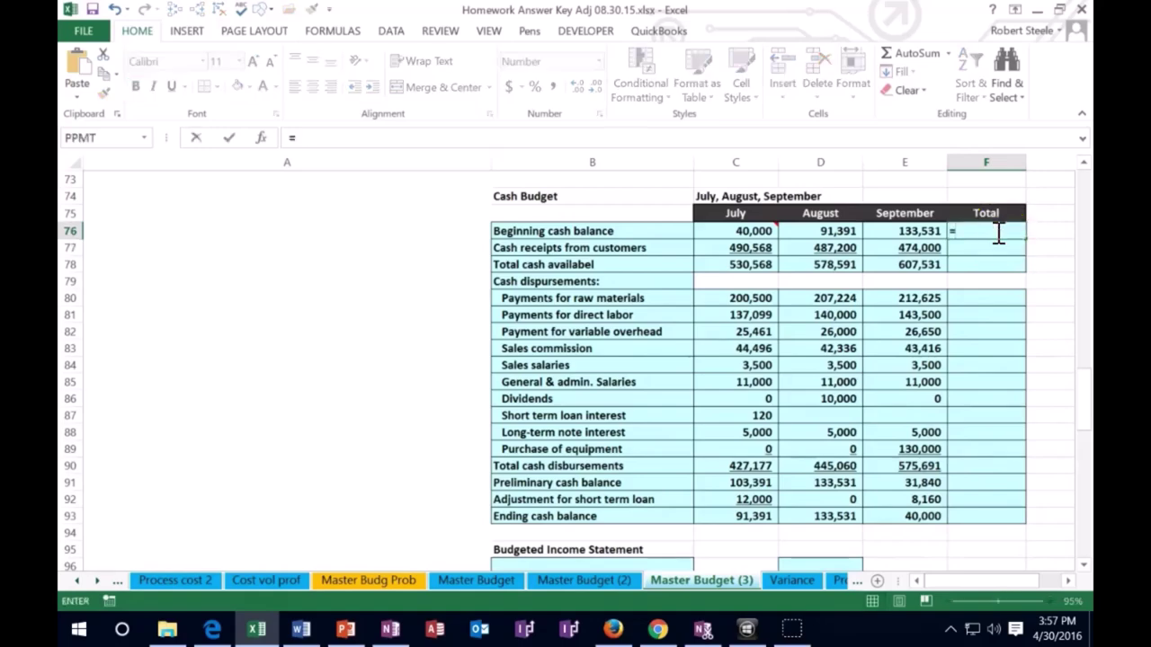
left_click(761, 231)
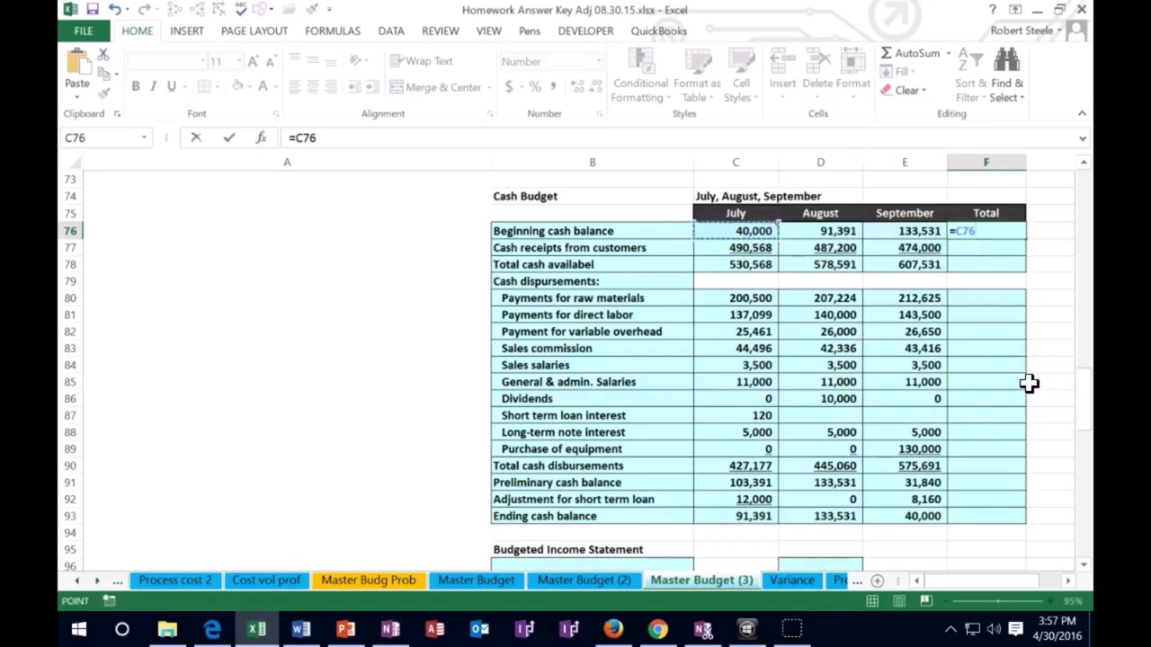
key("Return")
Step: Total the cash receipts from customers in F77 with =SUM(C77:E77) and underline that cell's value
type("=sum(")
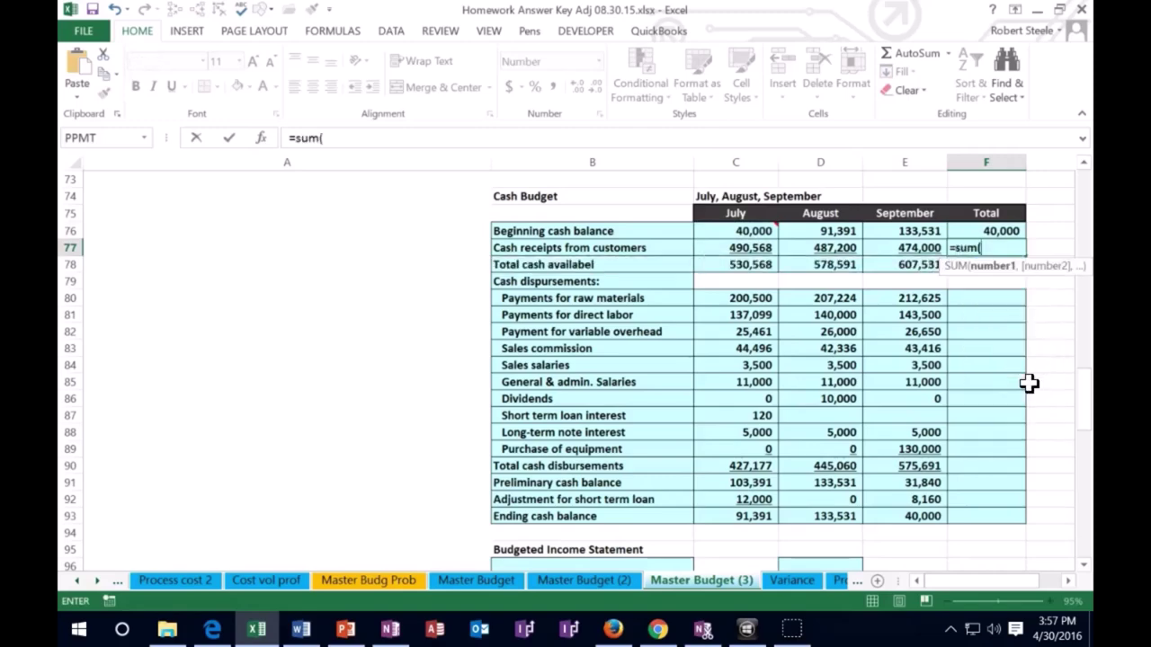
left_click(743, 246)
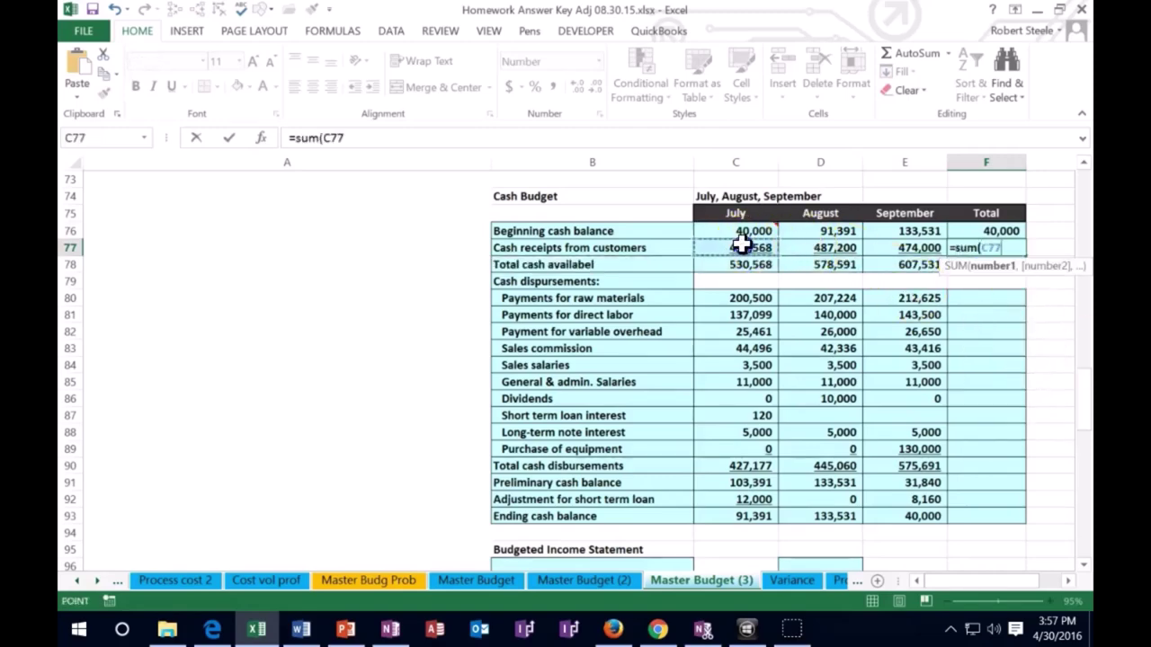
left_click_drag(753, 248, 881, 250)
key("Return")
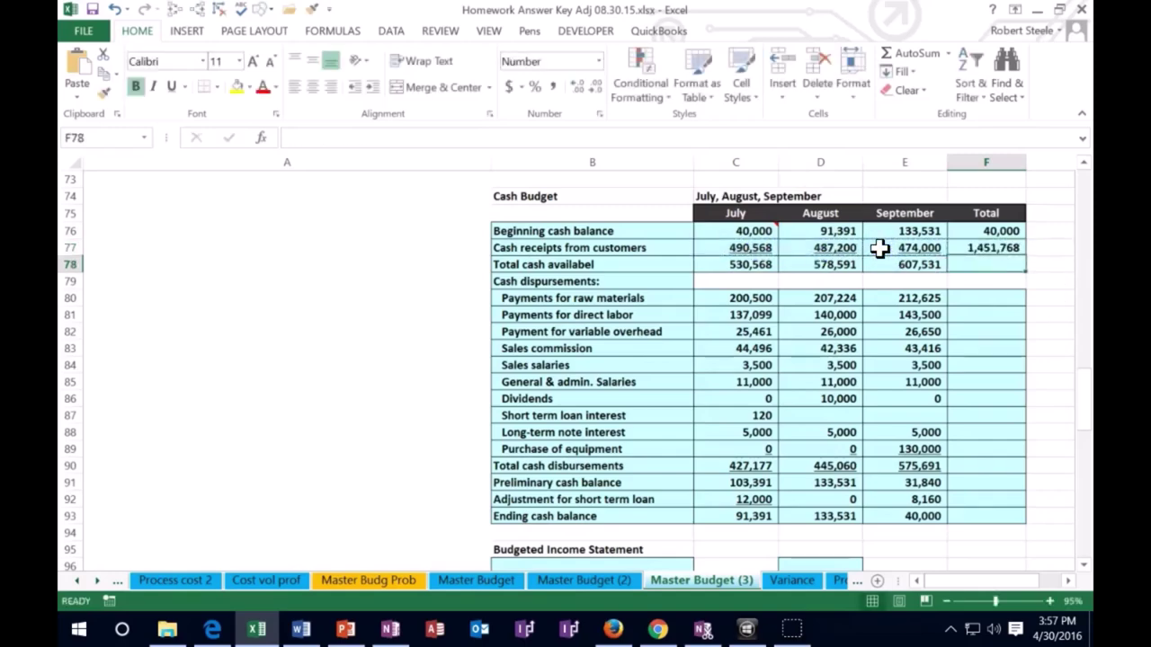
key("Up")
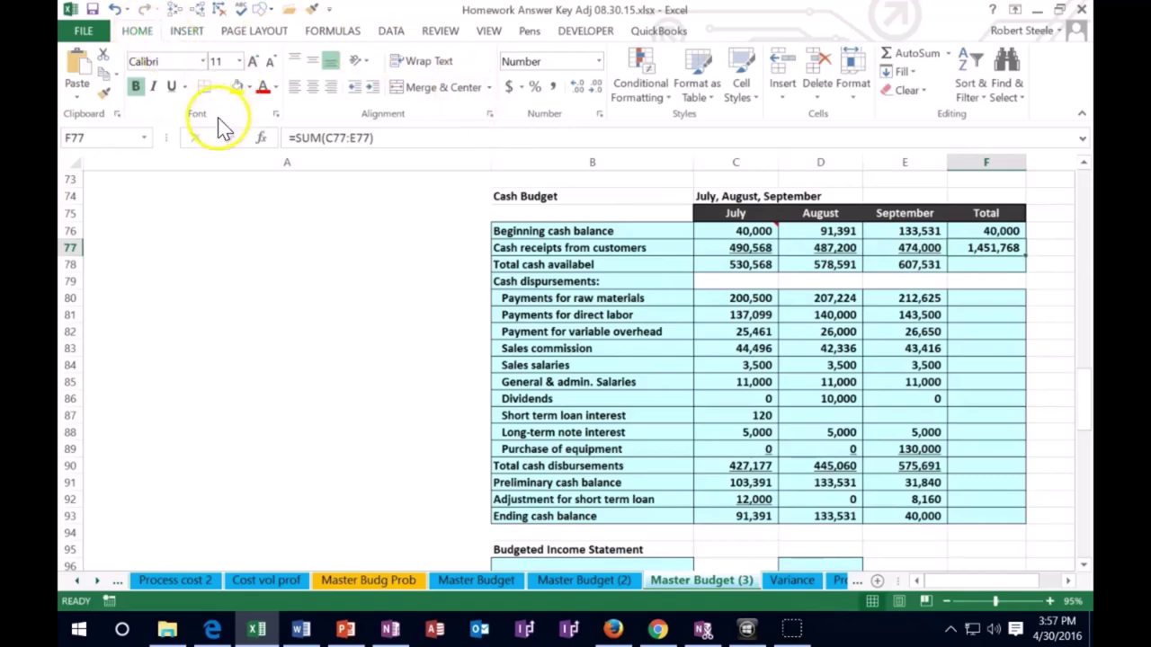
left_click(171, 86)
key("Return")
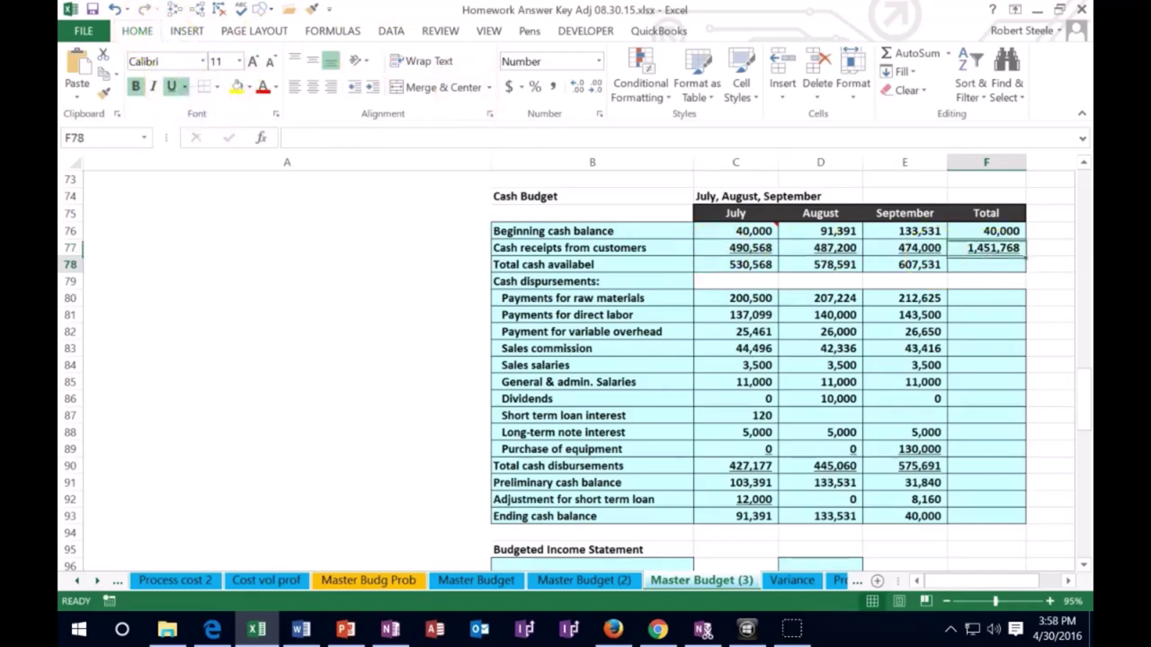
Step: Calculate the Total column's total cash available in F78 with =F76+F77
type("=")
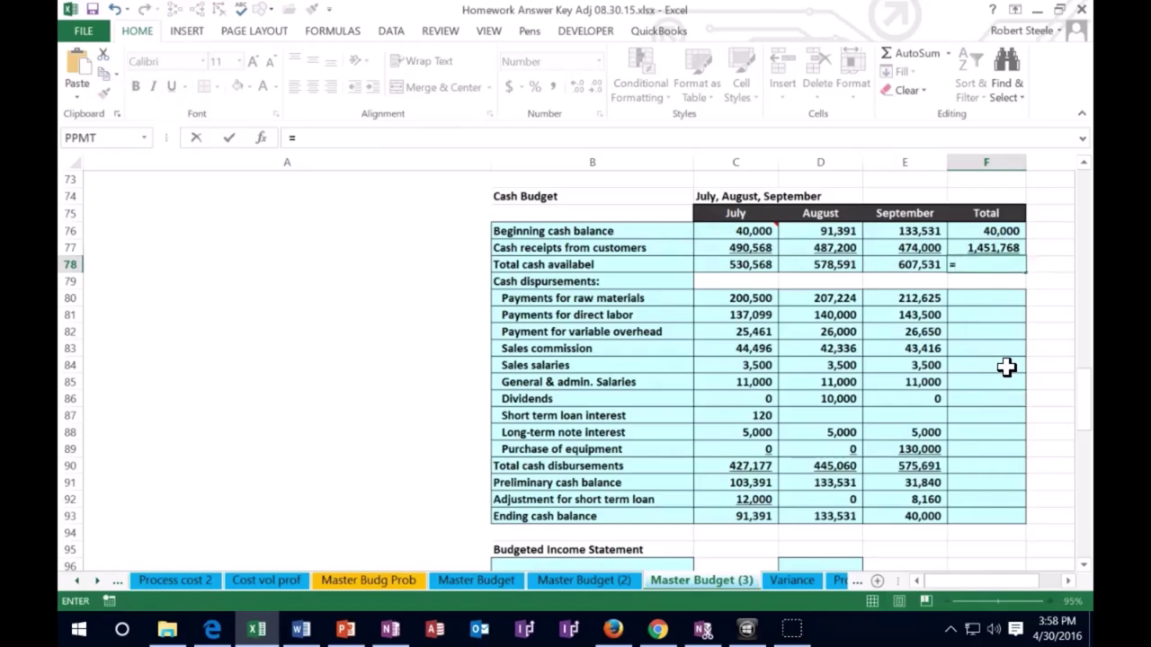
left_click(993, 232)
type("+")
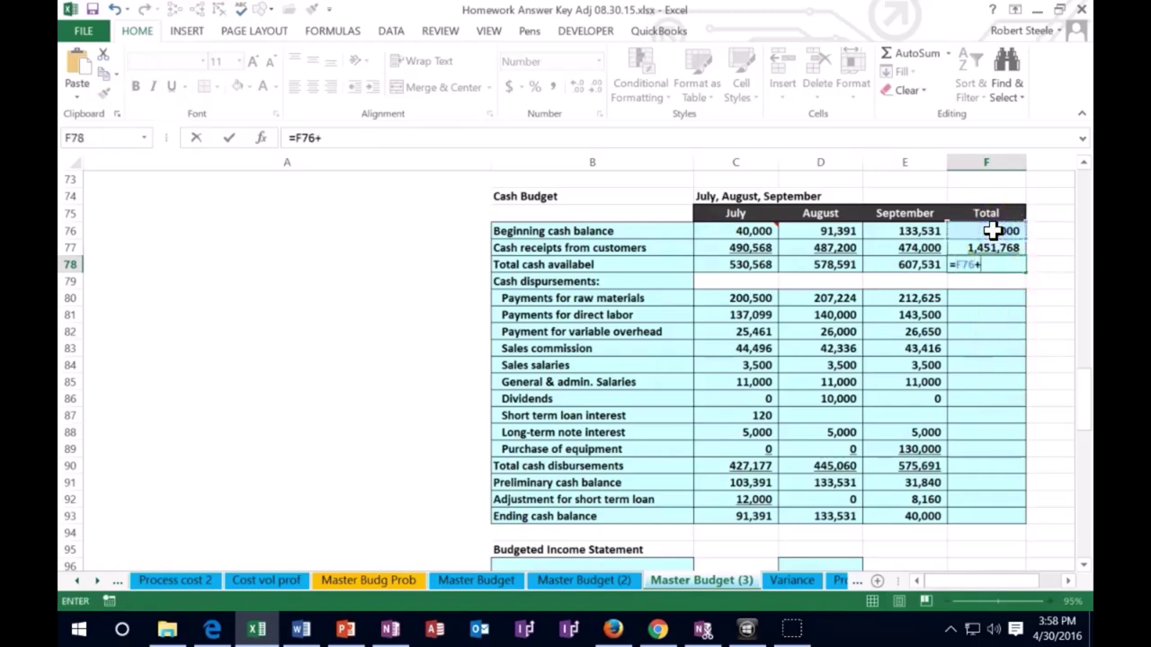
left_click(989, 244)
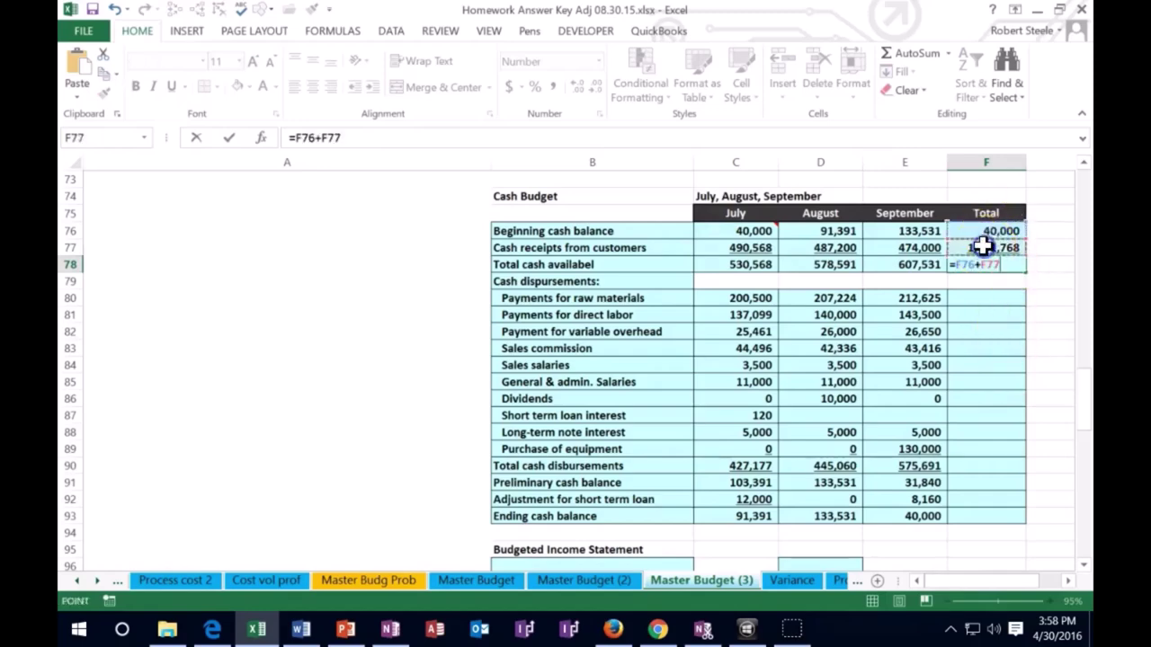
key("Return")
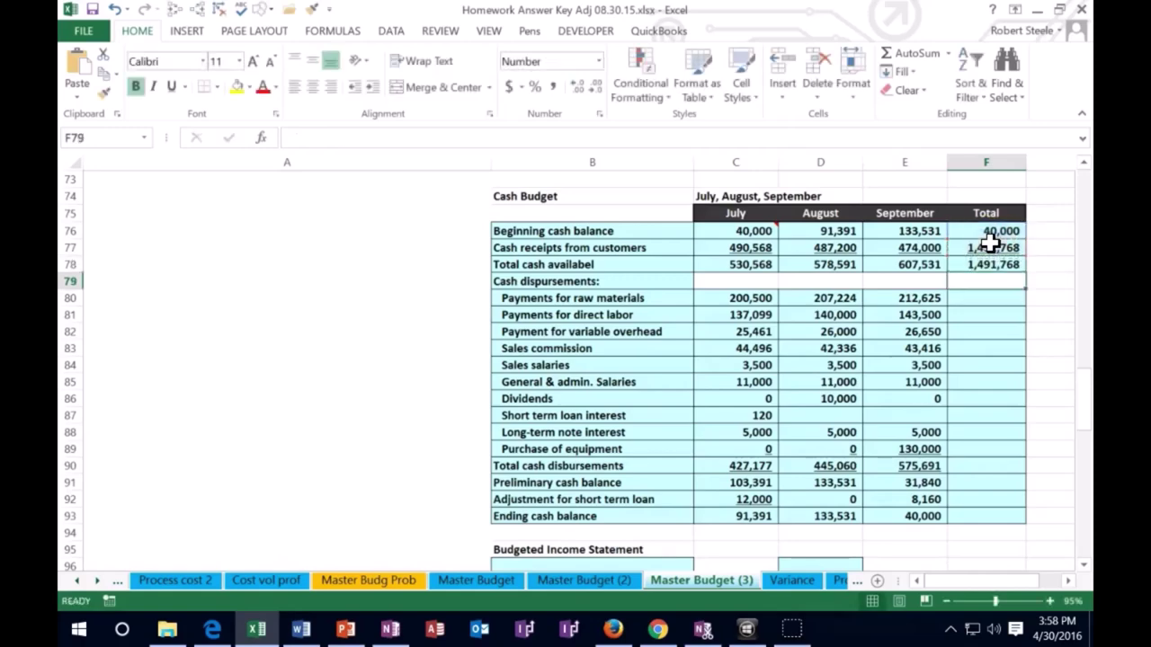
key("Down")
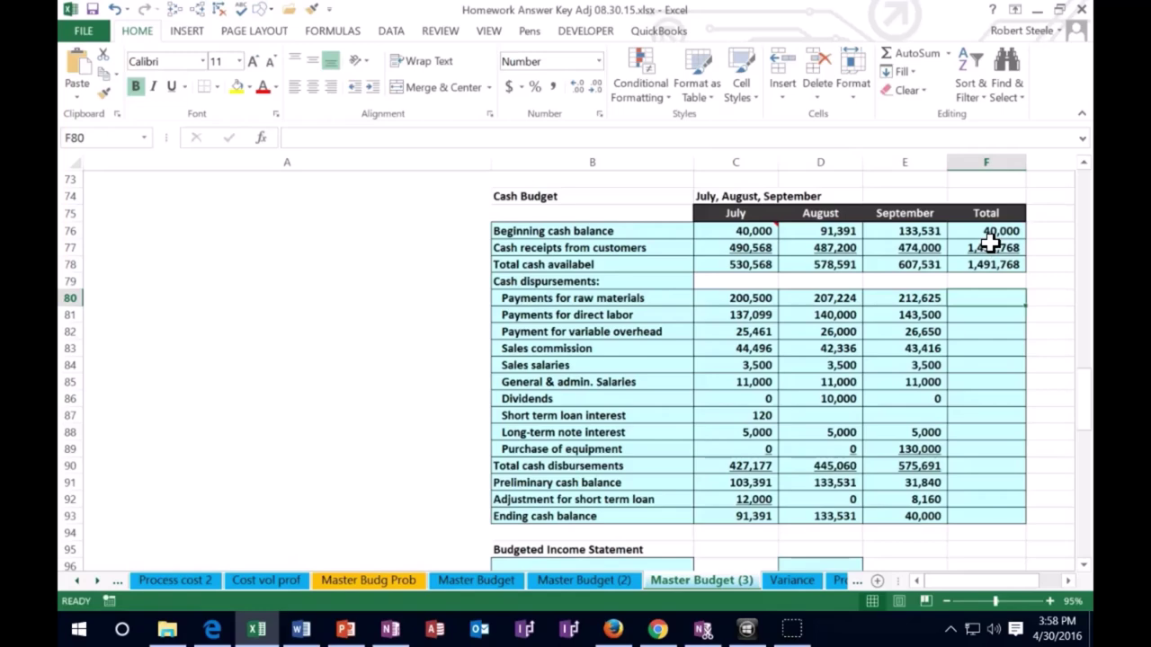
type("=sum")
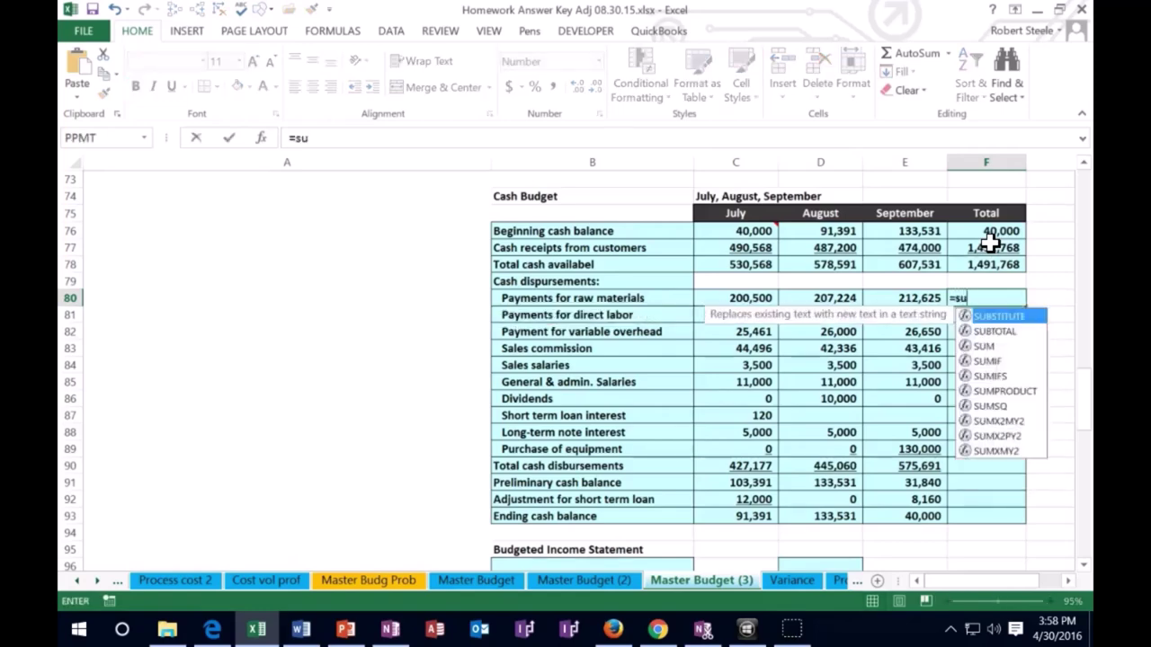
left_click_drag(737, 300, 852, 289)
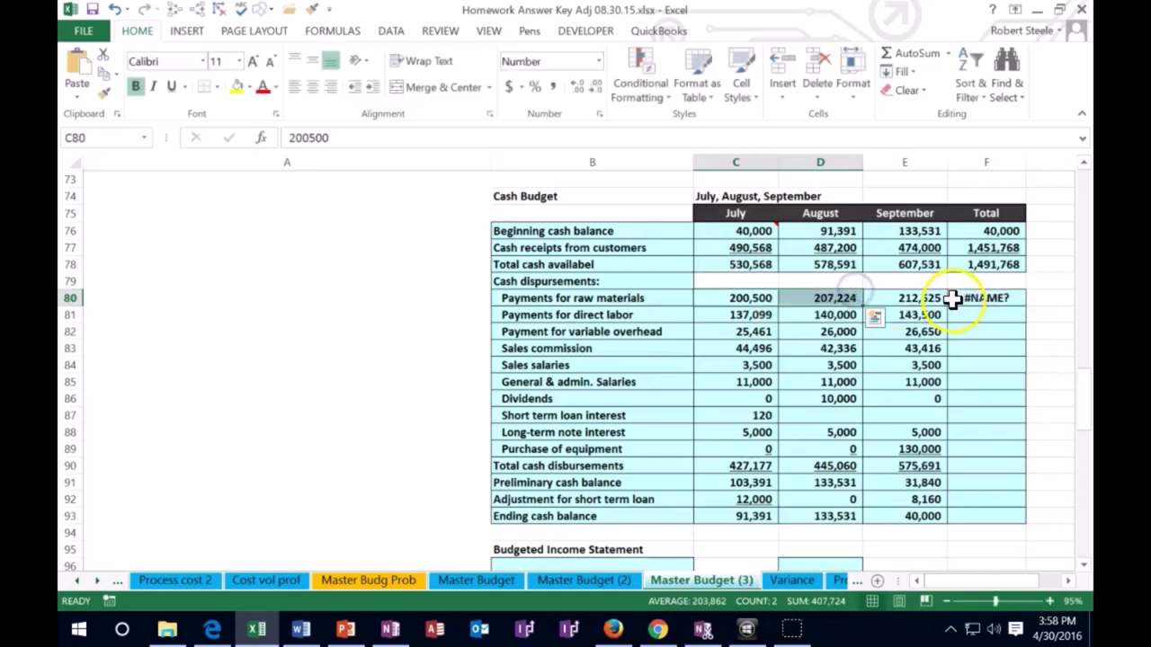
Step: Total the payments for raw materials in F80 with =SUM(C80:E80)
left_click(958, 304)
type("=sum(")
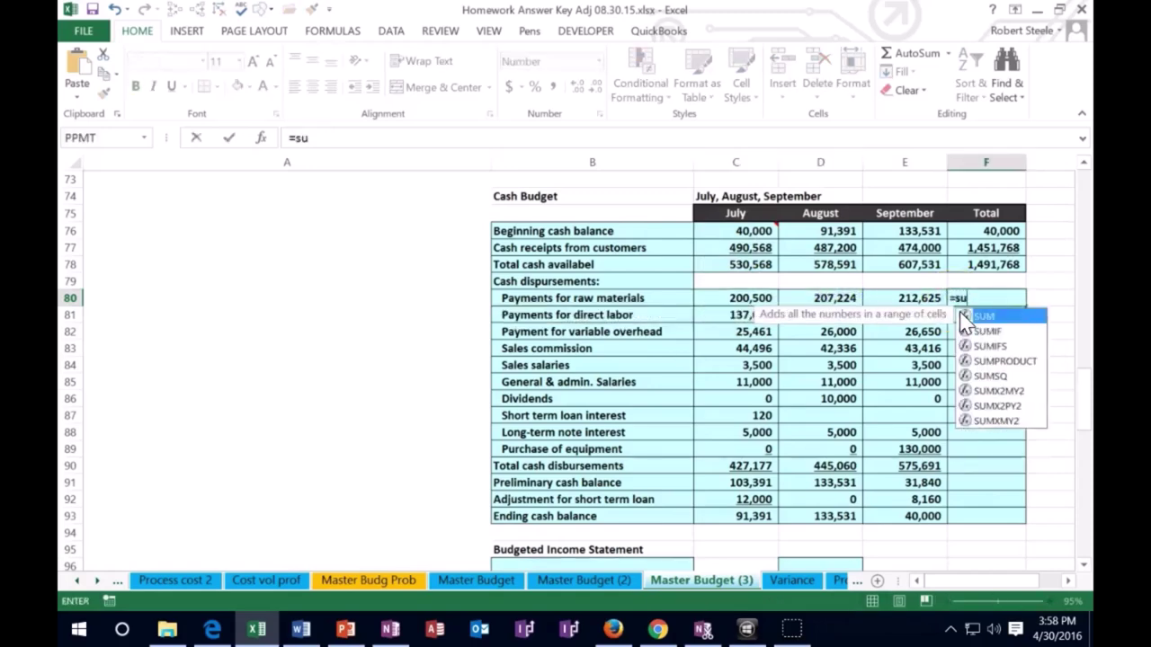
left_click(769, 299)
left_click_drag(776, 298, 876, 297)
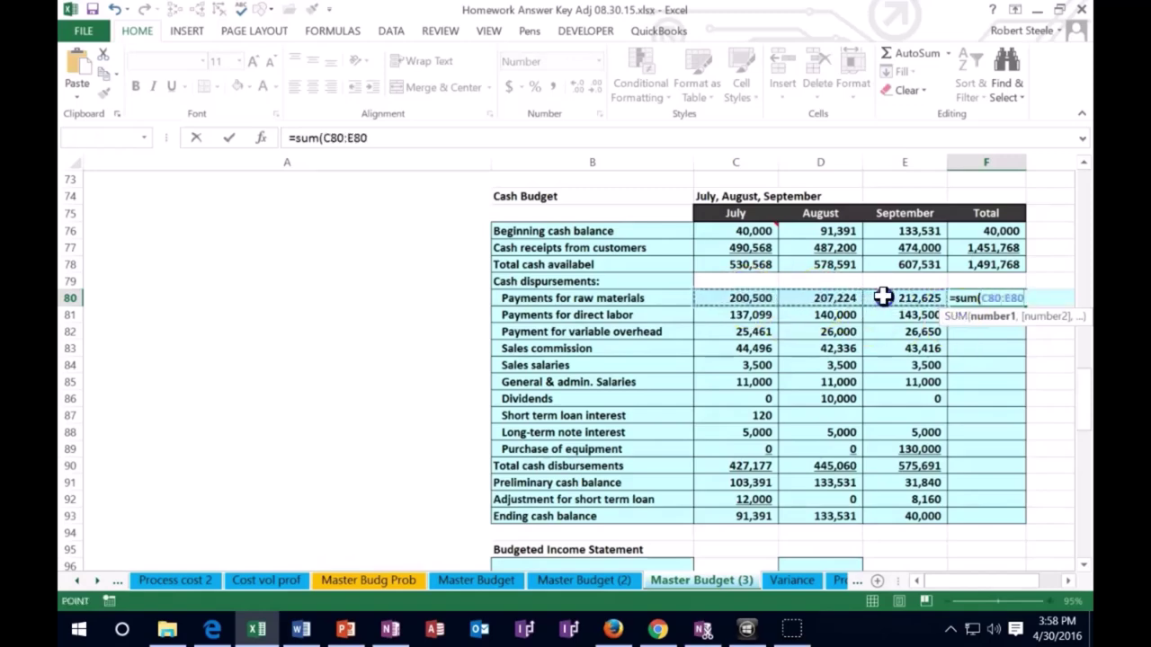
key("Return")
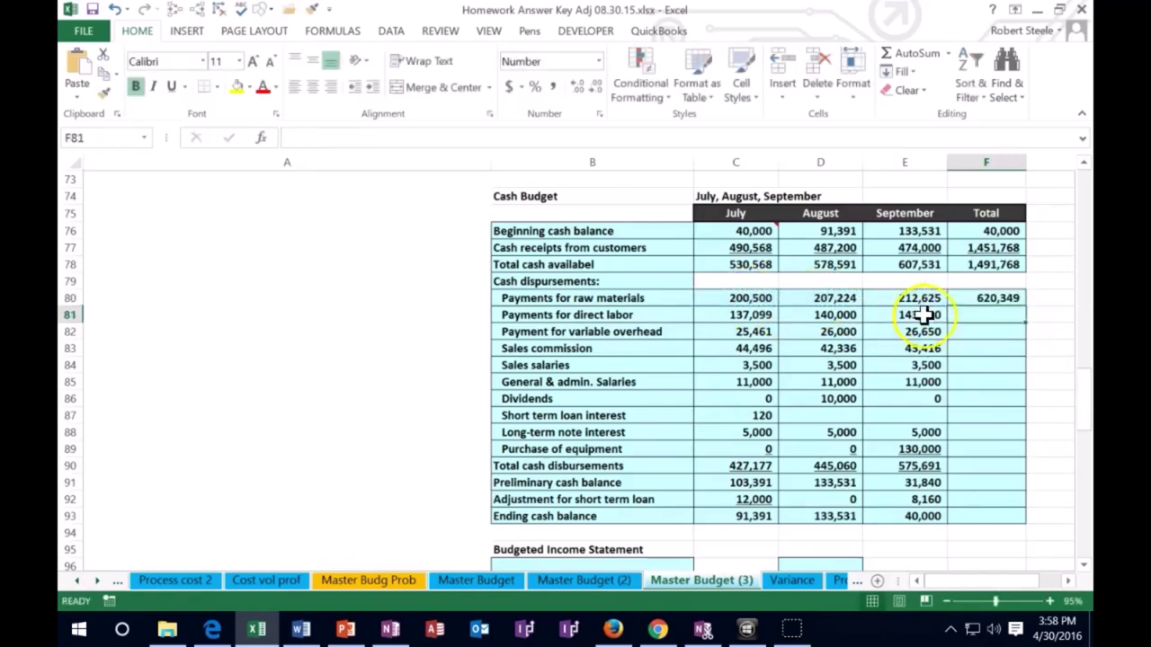
Step: Fill the F80 total formula down through F89 and underline the purchase of equipment total in F89
left_click(990, 300)
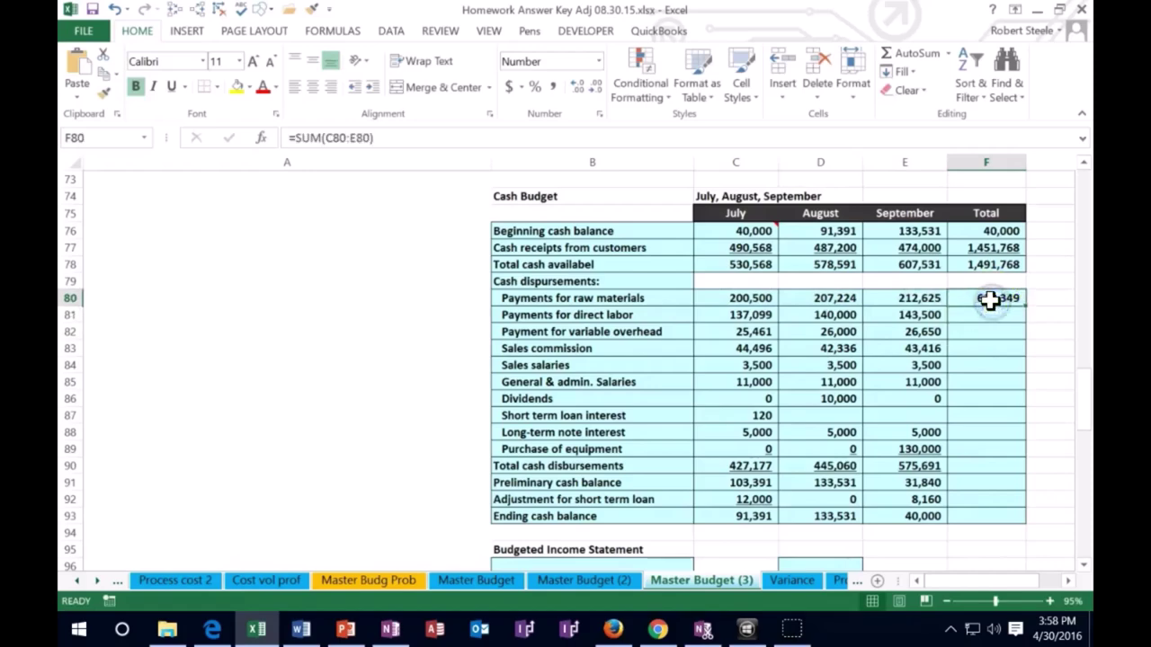
left_click(962, 451)
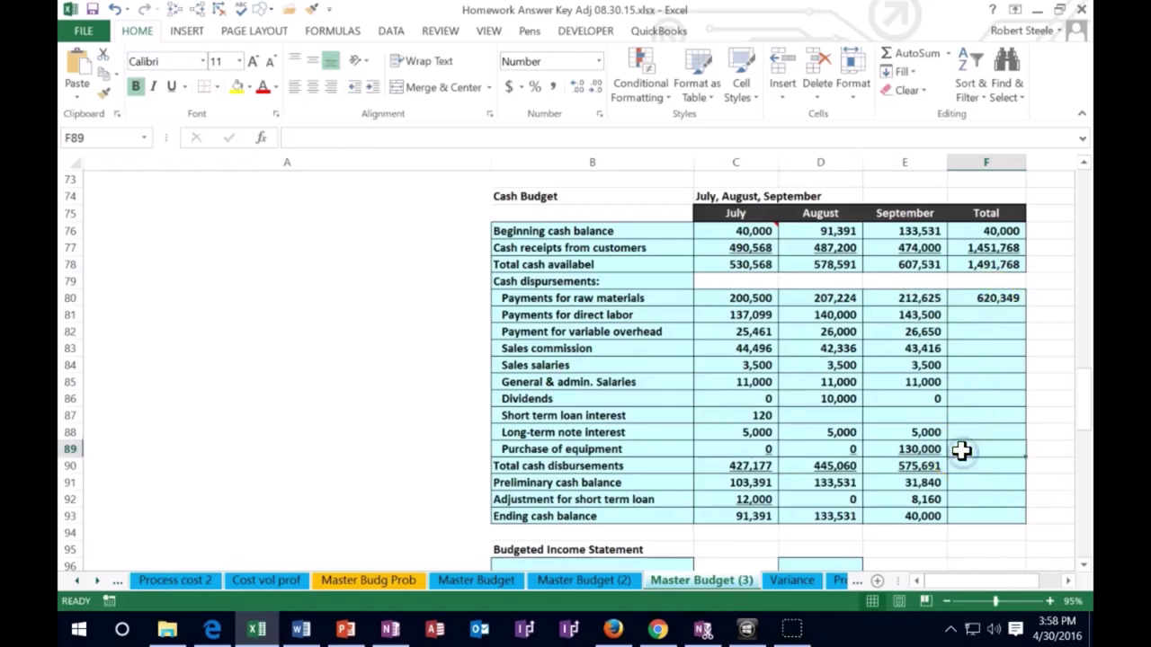
left_click(1015, 300)
left_click_drag(1025, 306, 1020, 449)
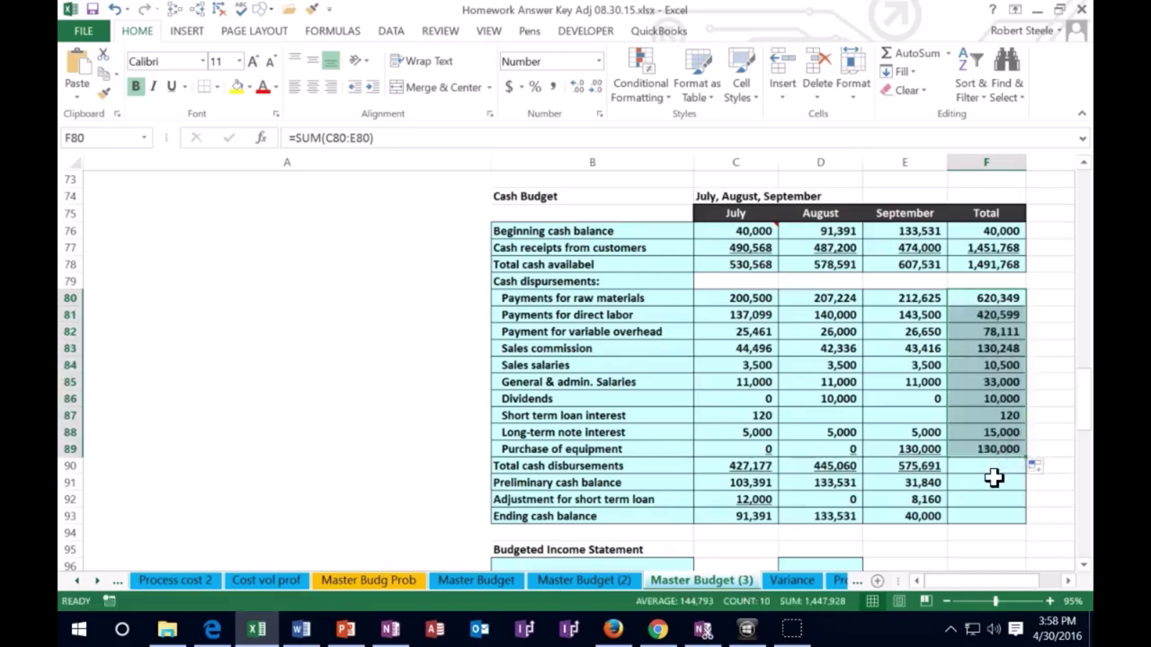
left_click(995, 479)
left_click(991, 443)
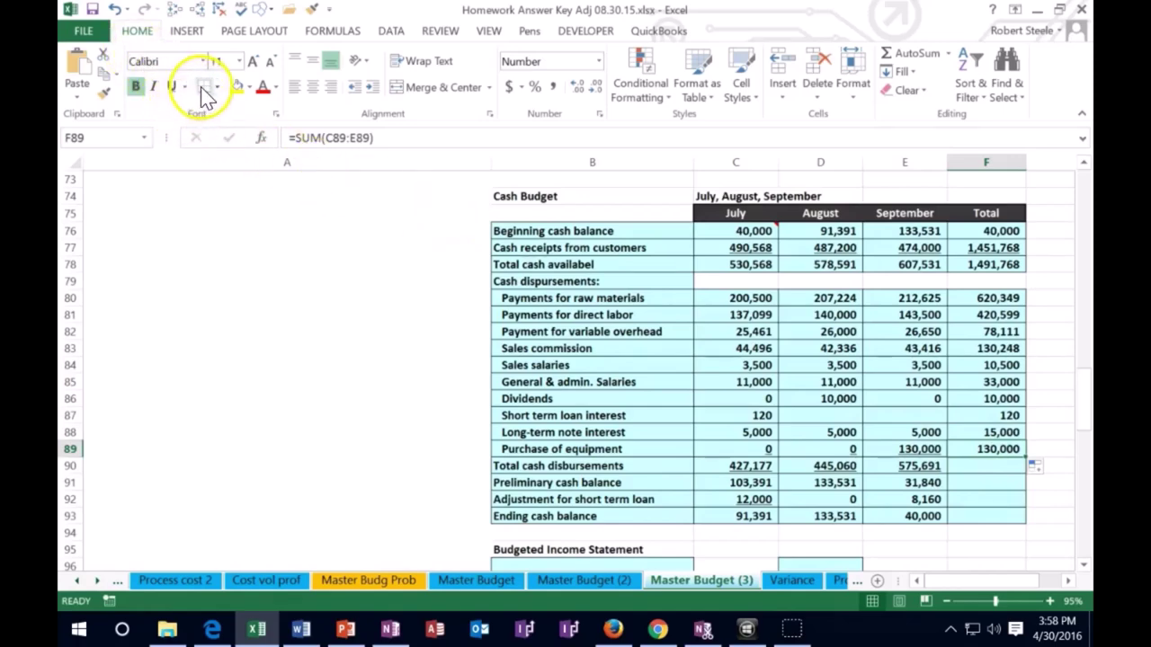
Step: Review September's total cash disbursements formula in E90 and copy it across to F90
left_click(976, 468)
left_click(926, 466)
key("alt+equal")
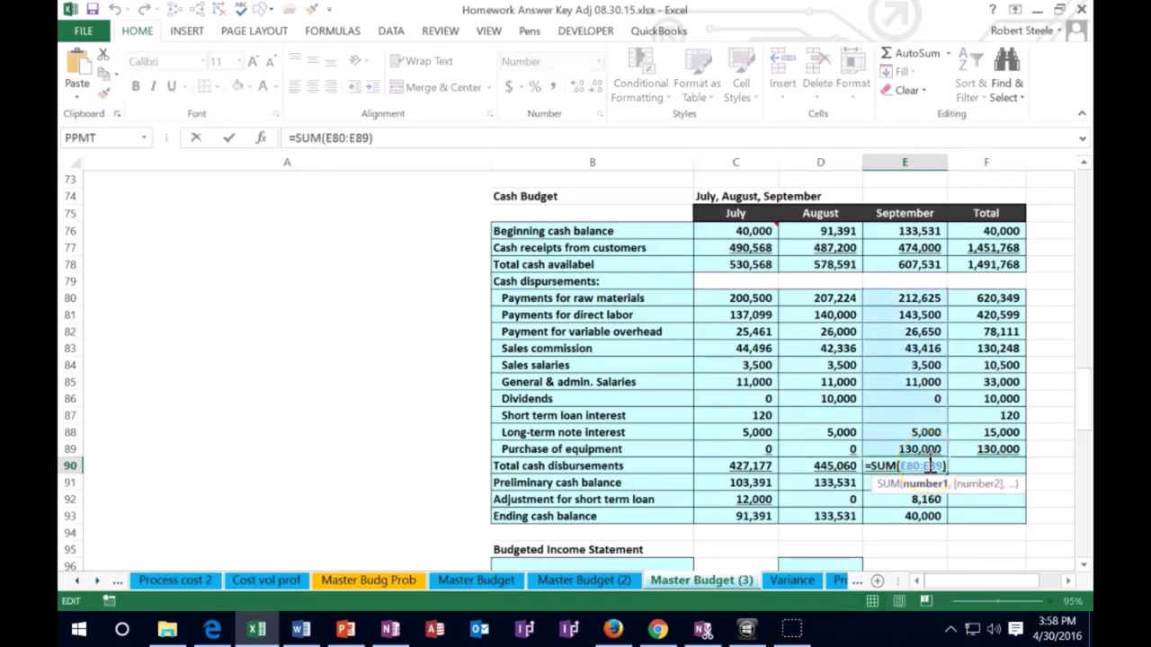
key("Return")
left_click(929, 464)
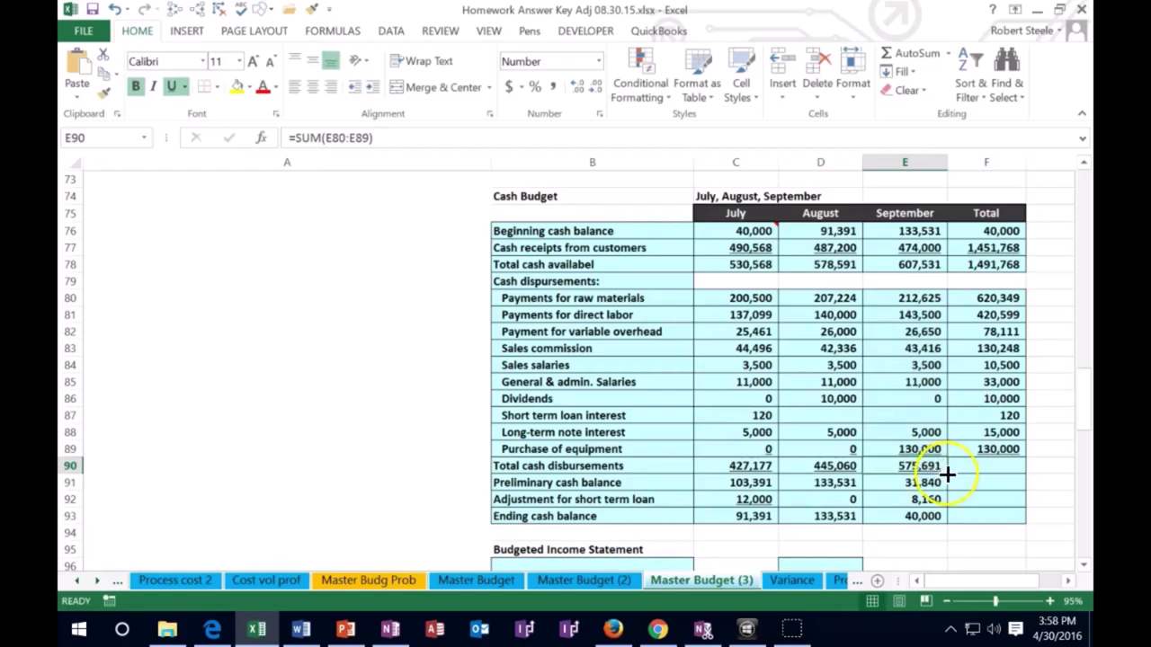
left_click_drag(948, 474, 1002, 475)
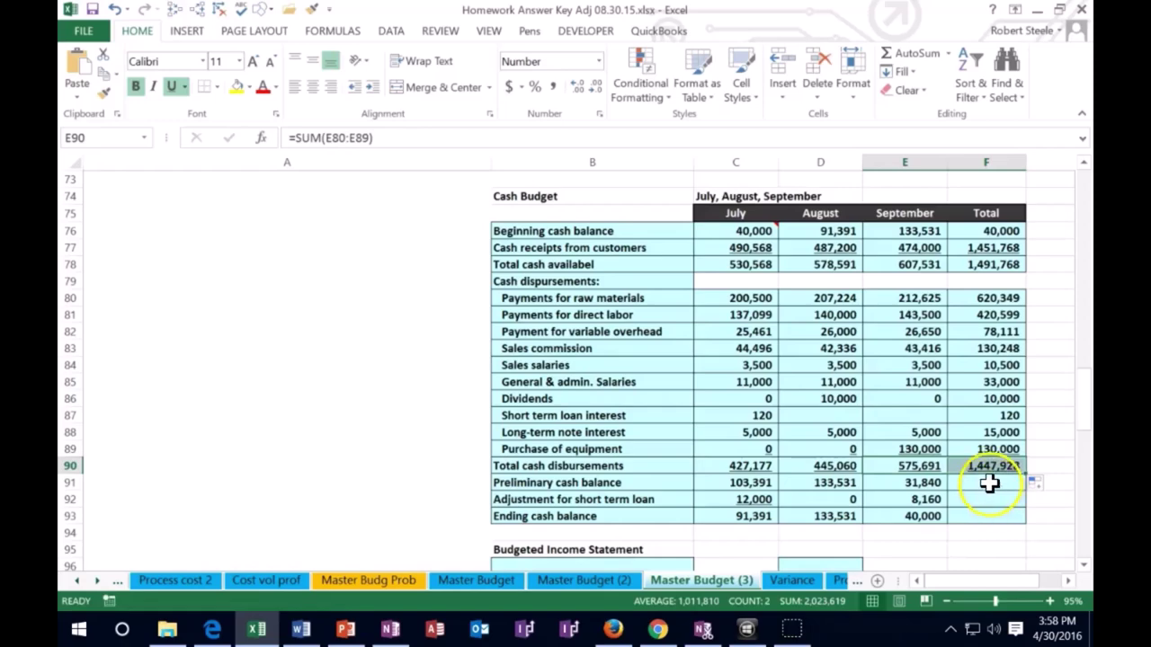
Step: Review September's preliminary cash balance formula in E91 and copy it across to F91
left_click(910, 483)
type("=E78-E90")
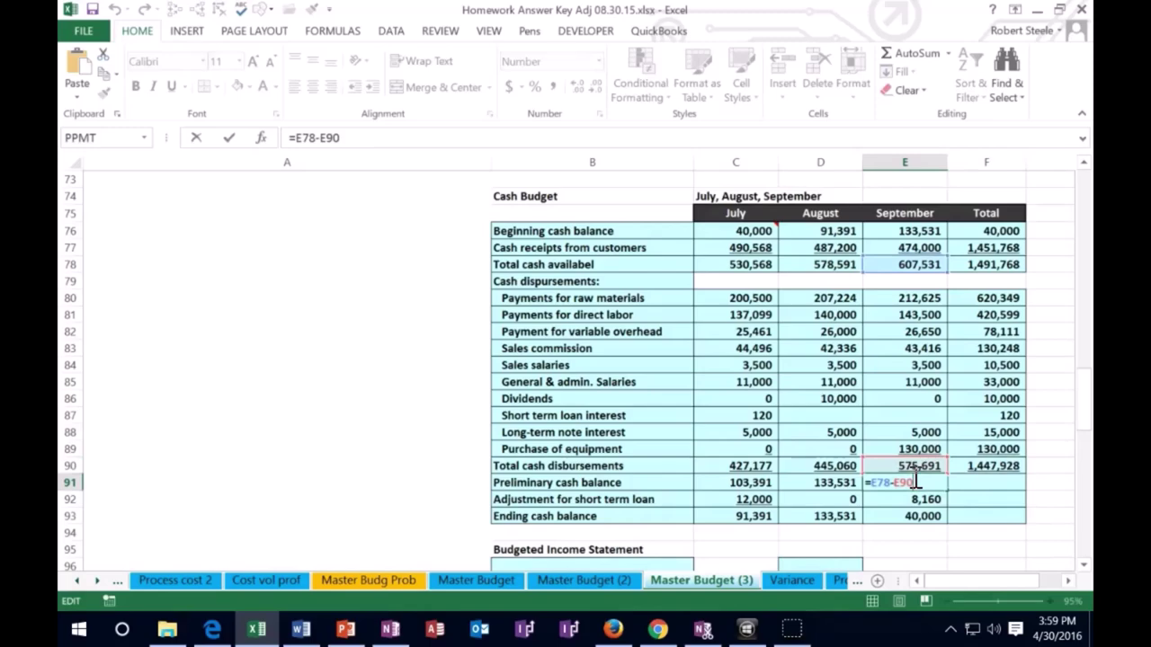
key("Return")
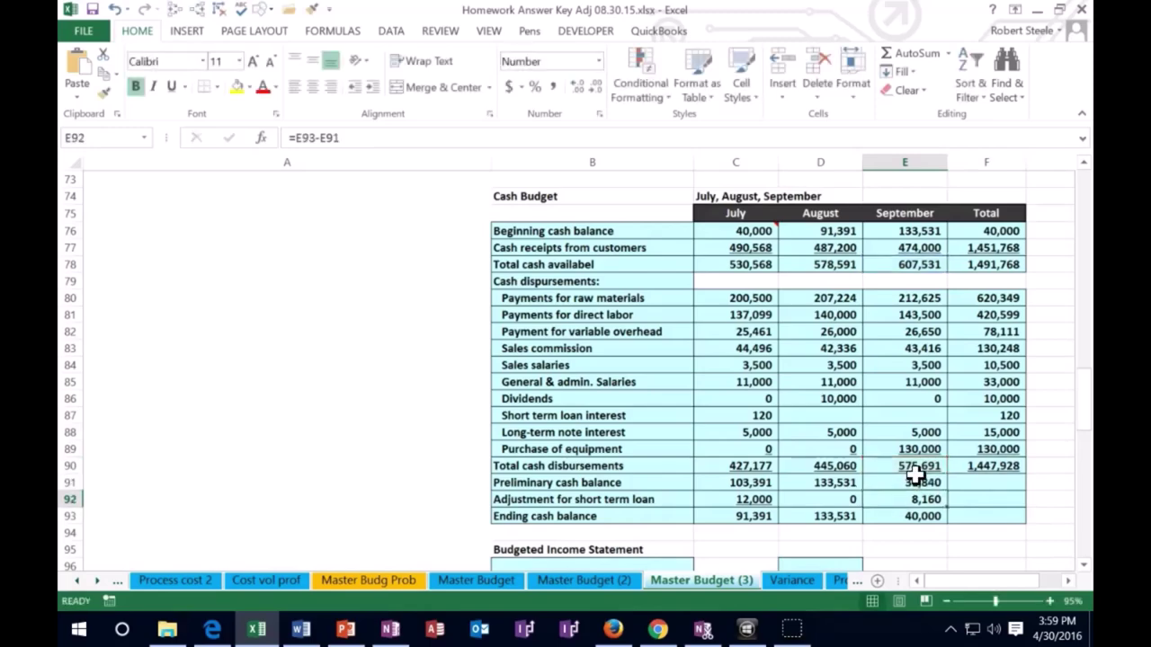
left_click(915, 478)
left_click_drag(950, 494, 1003, 490)
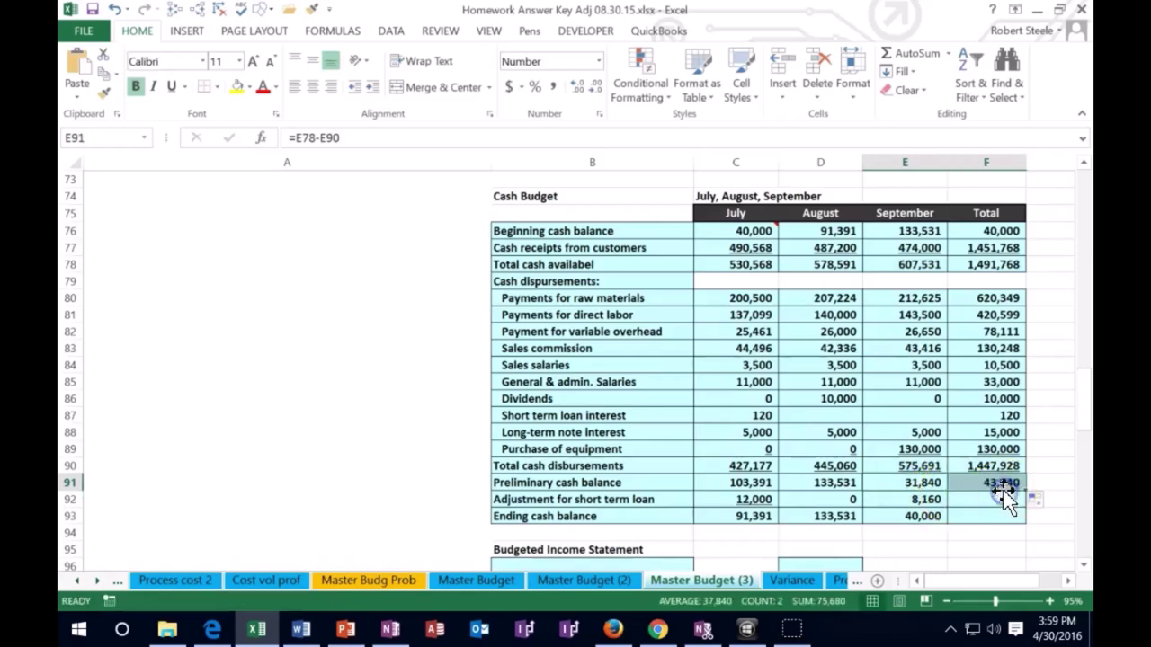
Step: Examine the short-term loan adjustments in C92 and E92 and July's ending cash balance formula in C93
left_click(982, 503)
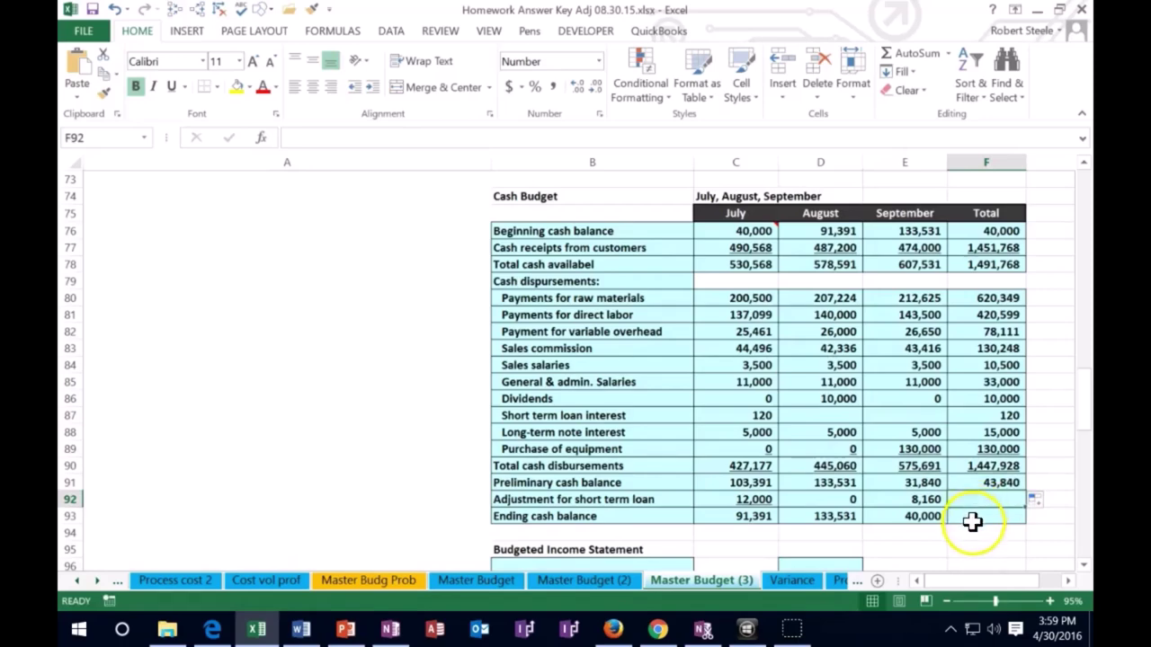
left_click(981, 531)
right_click(95, 581)
left_click(714, 501)
key("ctrl+c")
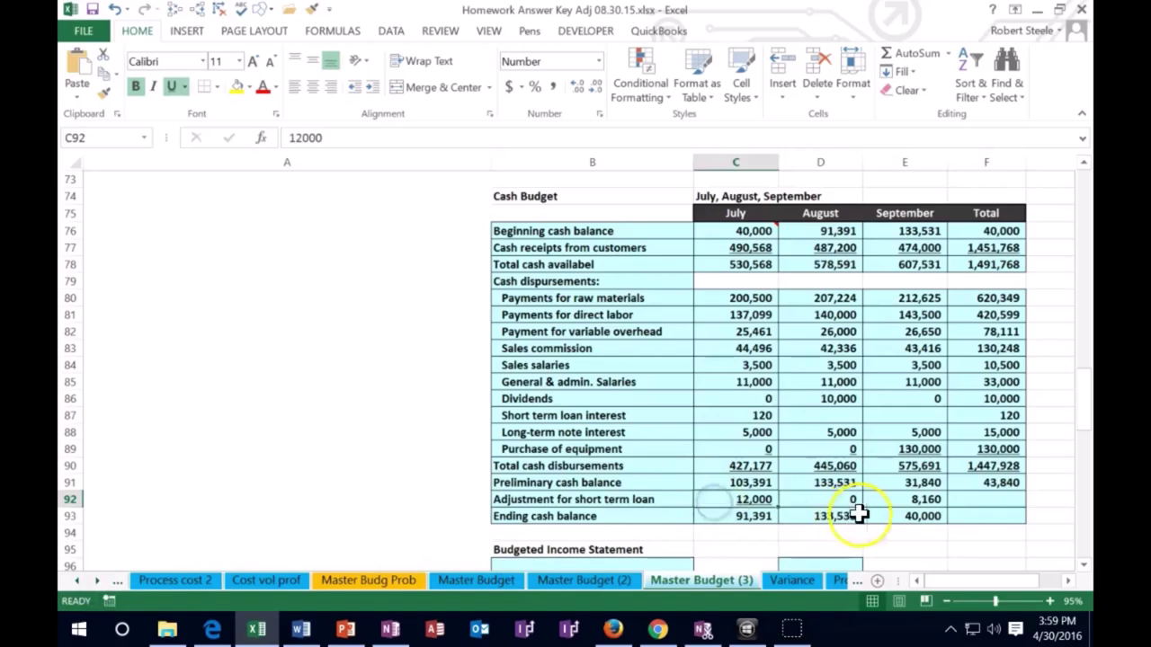
left_click(899, 503)
key("Escape")
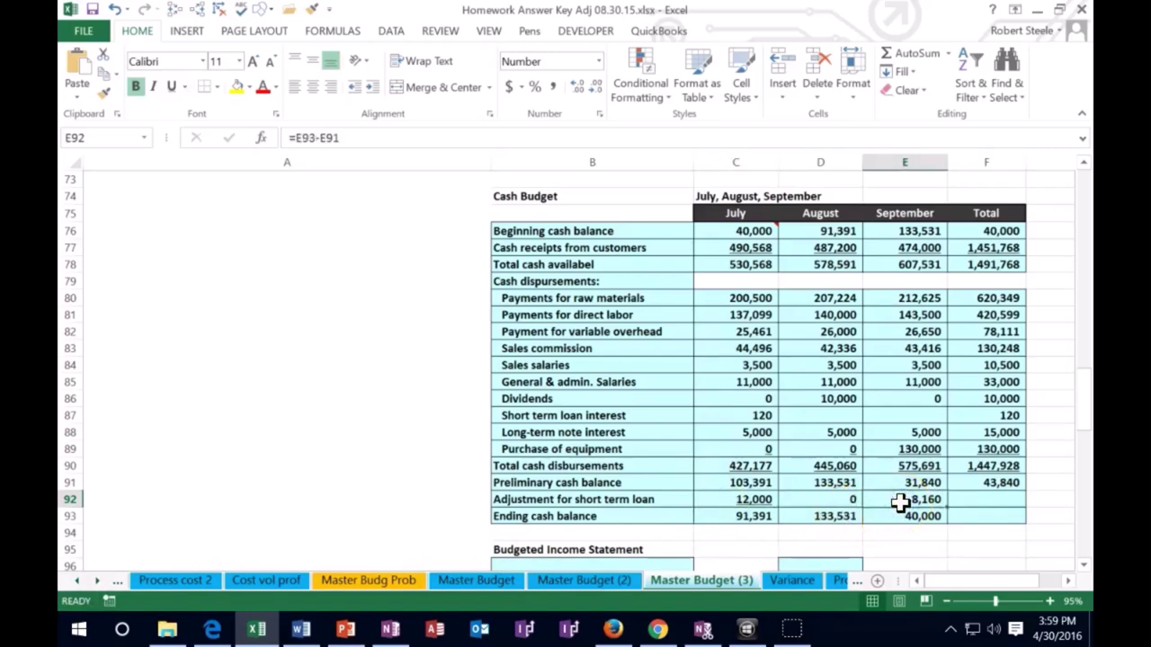
left_click(756, 515)
double_click(758, 514)
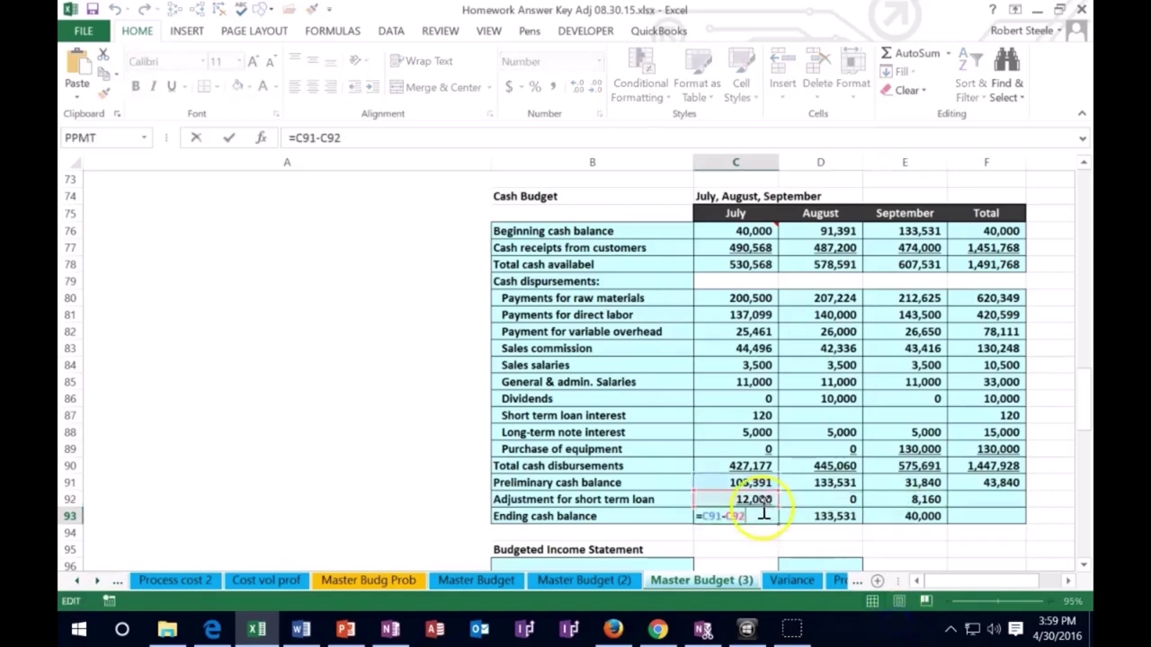
key("Return")
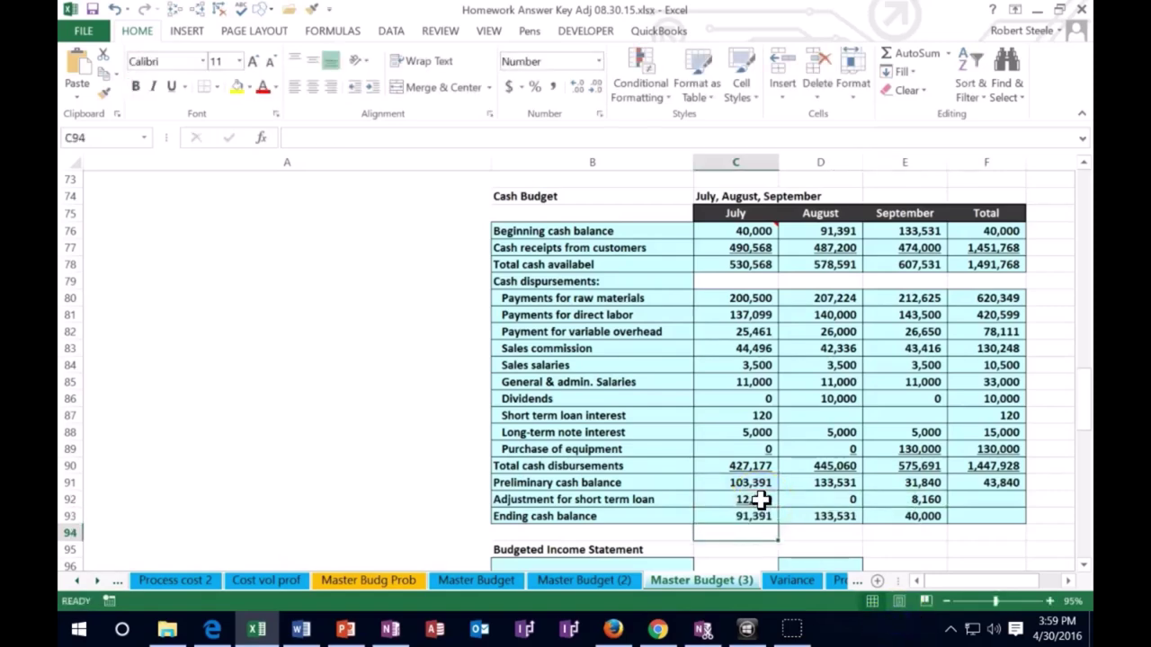
Step: Compare July's loan adjustment with September's ending cash balance entry in E93 and the adjustment formula in E92
left_click(760, 500)
double_click(908, 512)
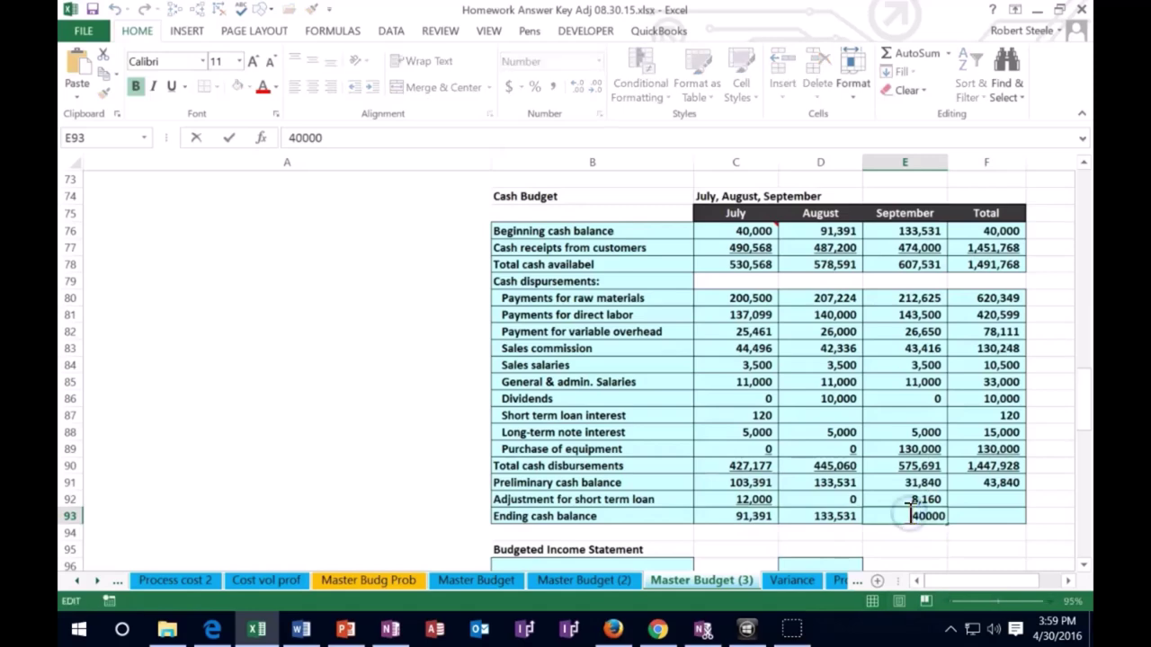
key("Return")
key("Up")
key("Up")
key("Up")
key("Down")
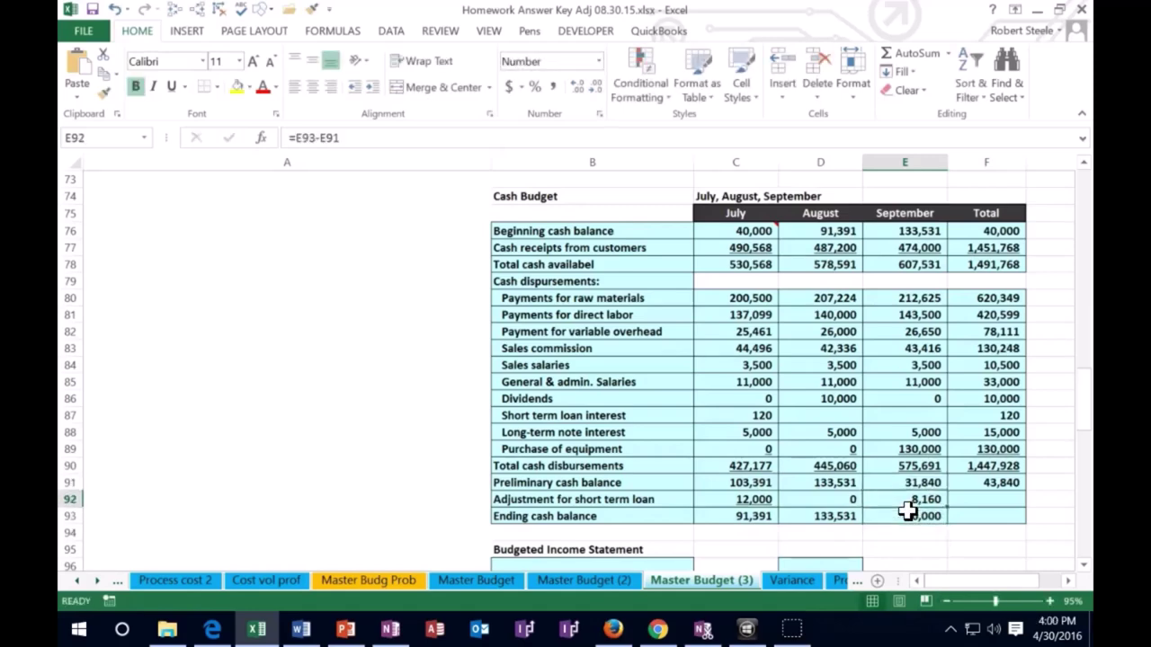
Step: Calculate the total adjustment for short term loan in F92 with =C92-E92 and review July's and September's adjustments
left_click(977, 499)
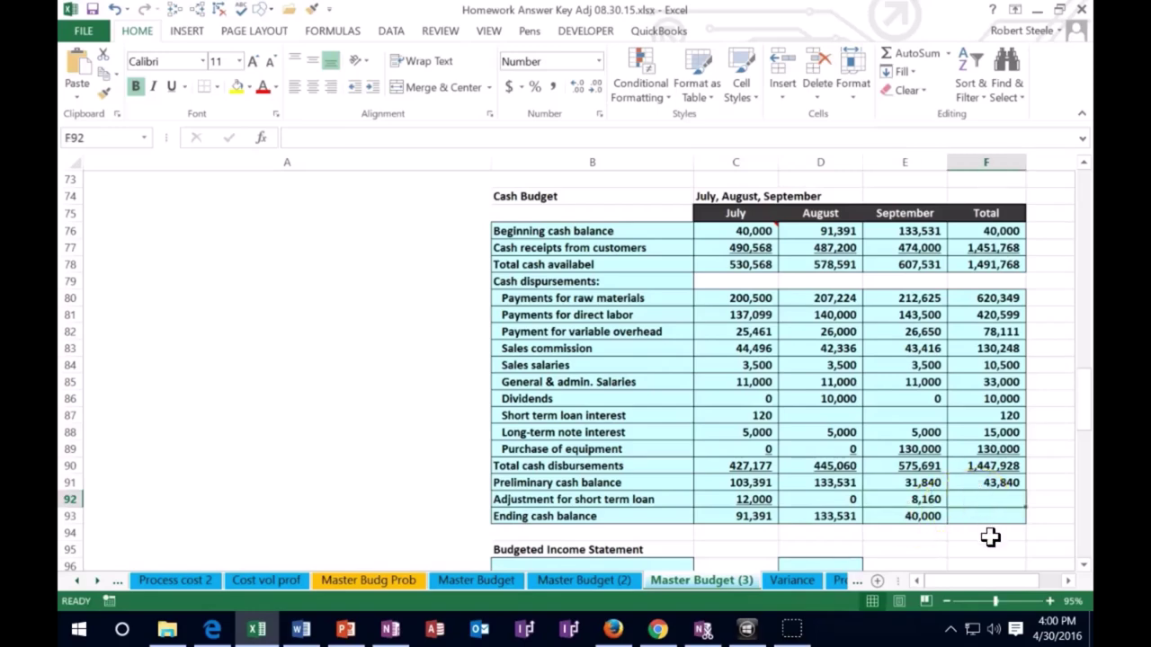
type("=")
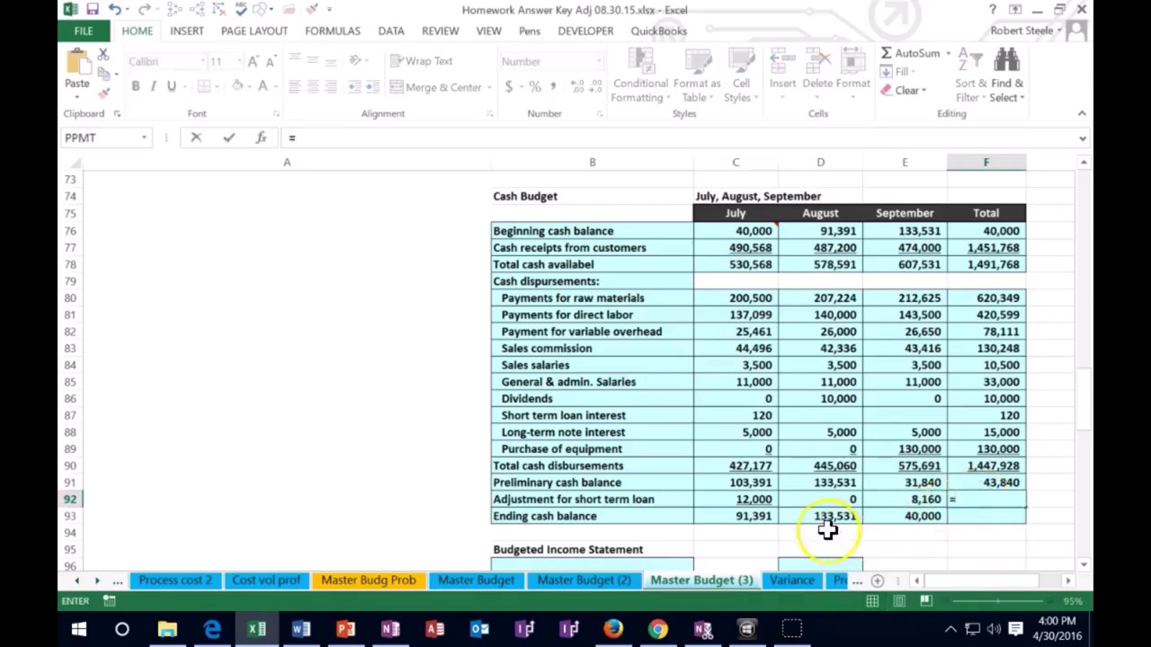
left_click(760, 502)
type("-")
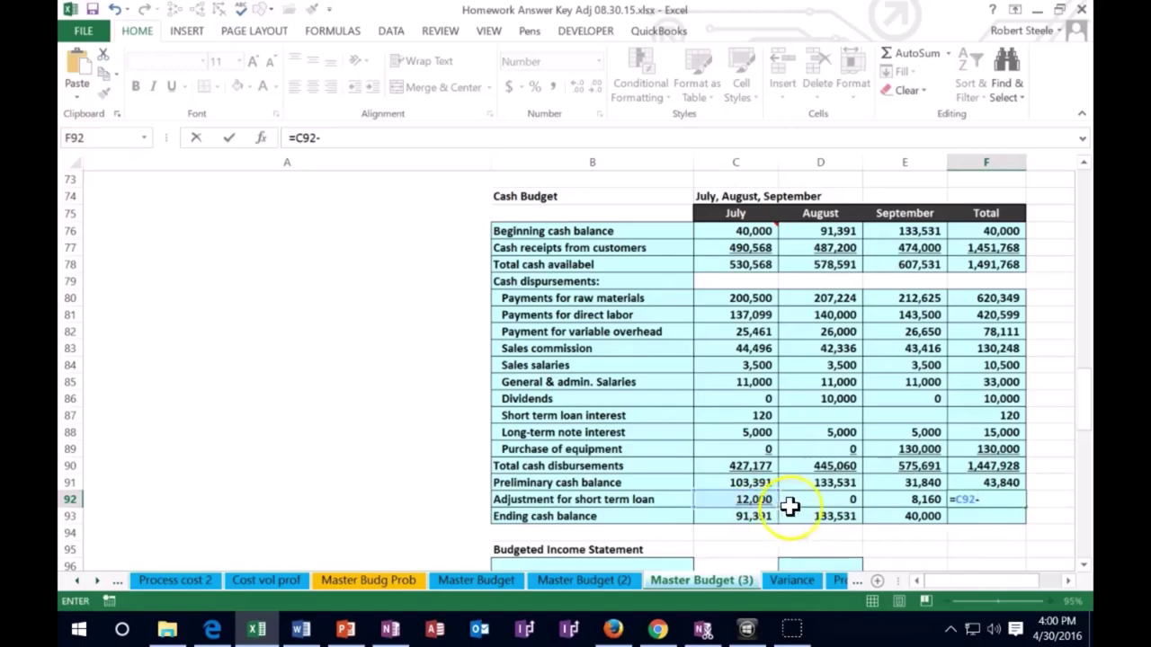
left_click(899, 497)
key("Return")
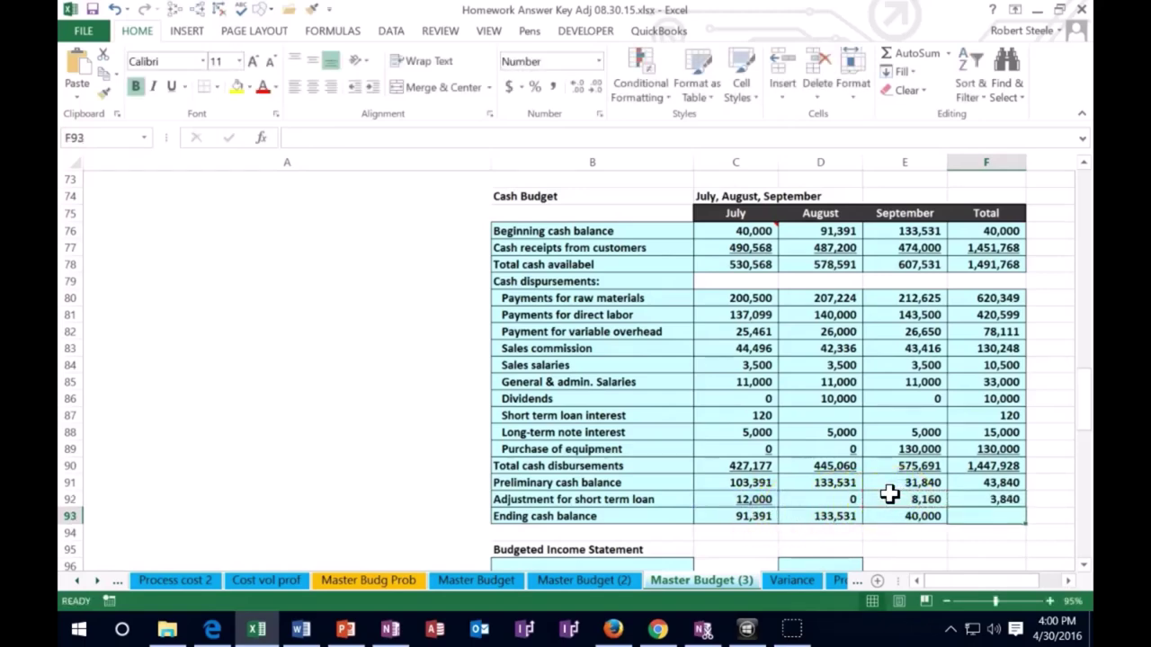
left_click(739, 496)
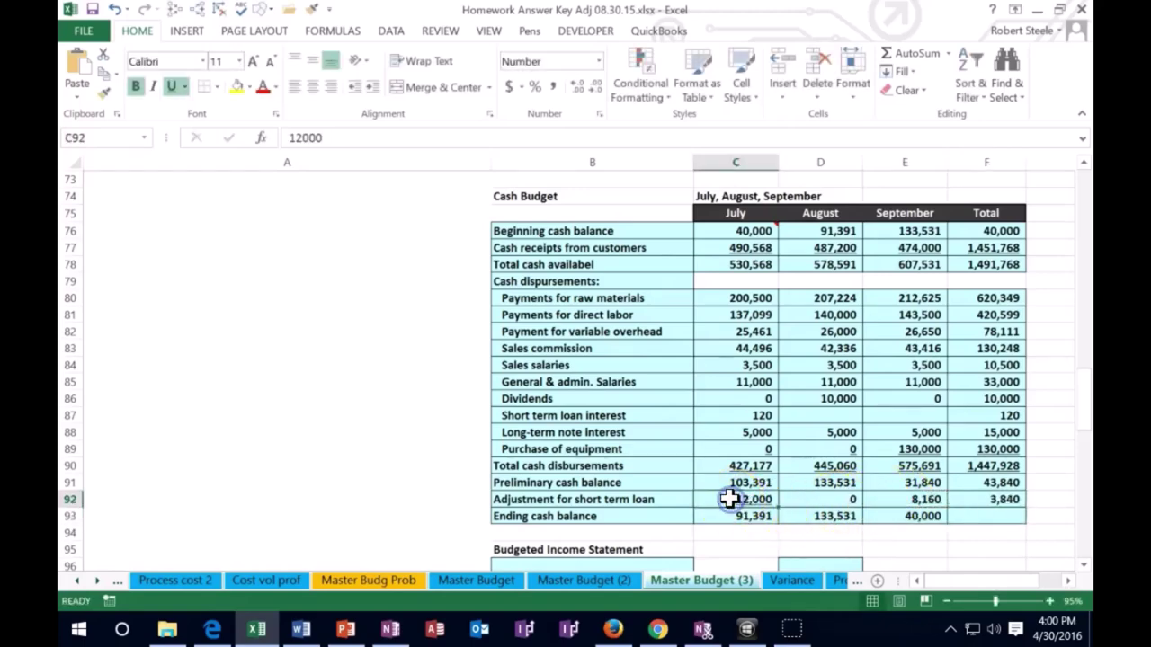
left_click(921, 496)
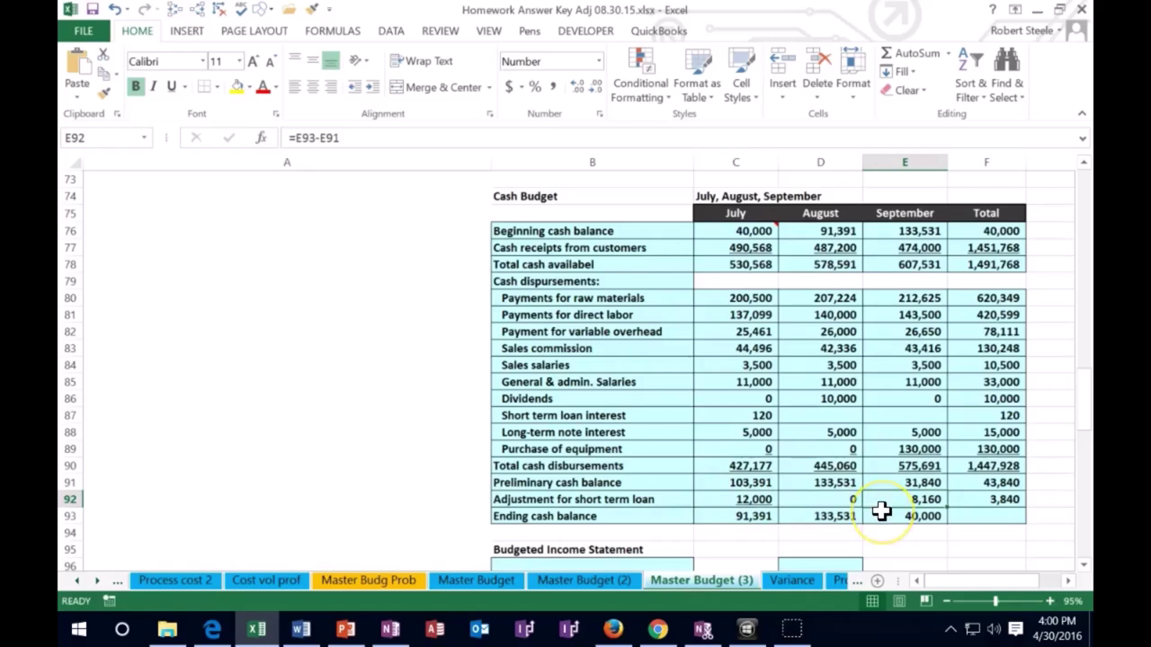
Step: Calculate the total ending cash balance in F93 with =F91-F92 and recheck September's loan adjustment formula
left_click(973, 517)
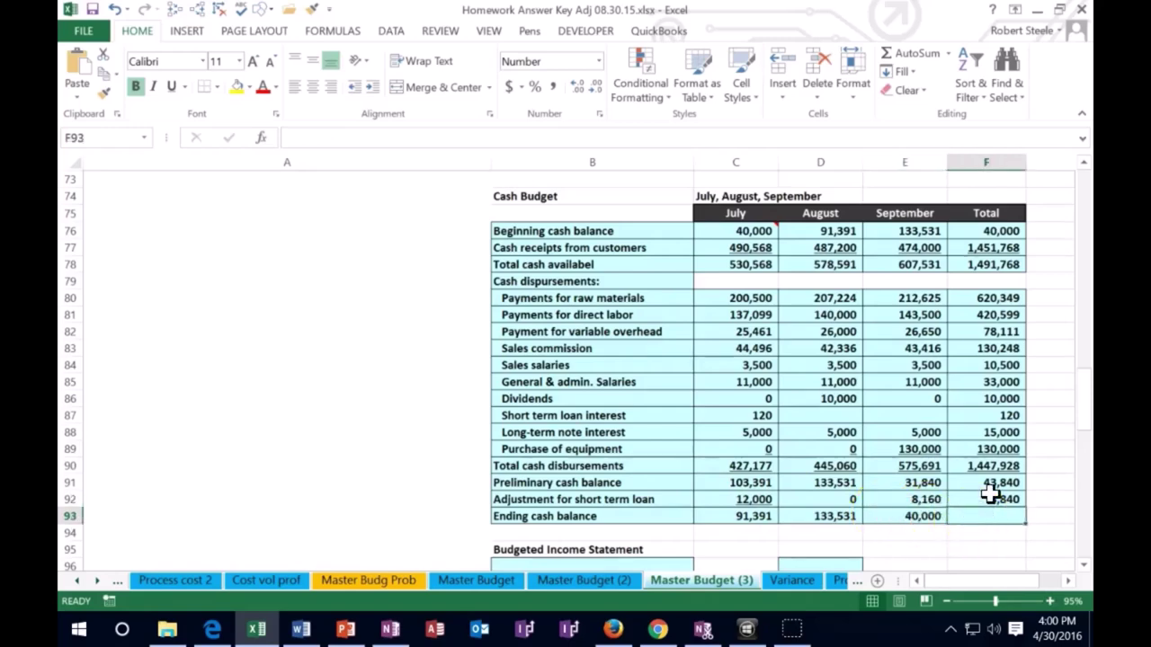
type("=")
left_click(996, 483)
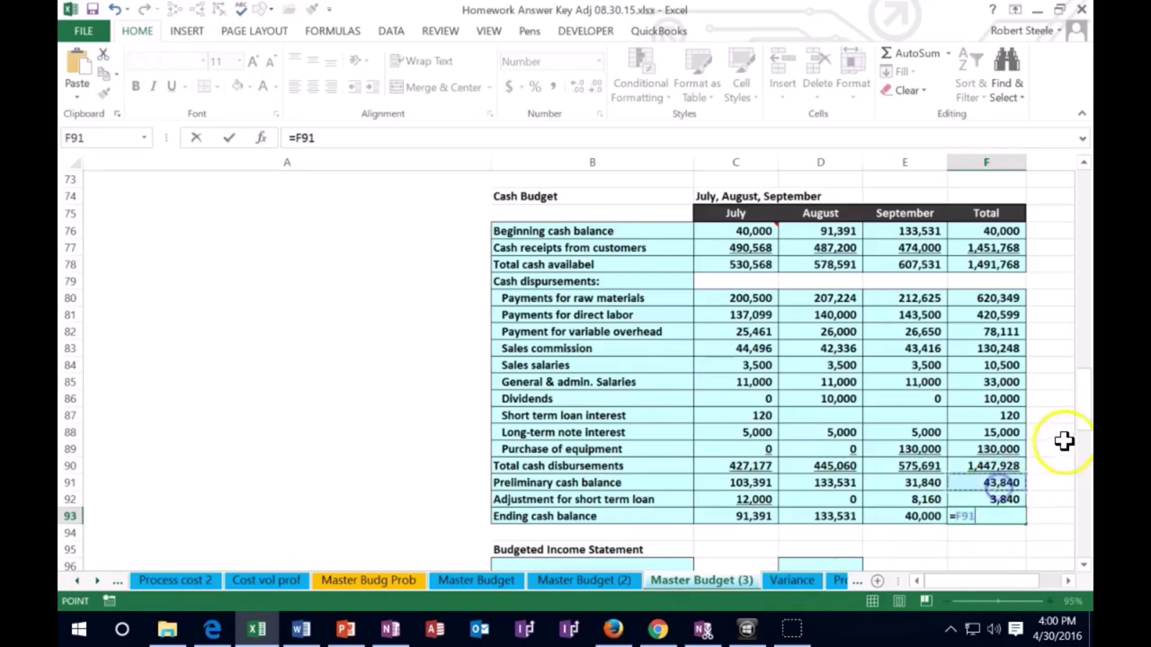
type("-")
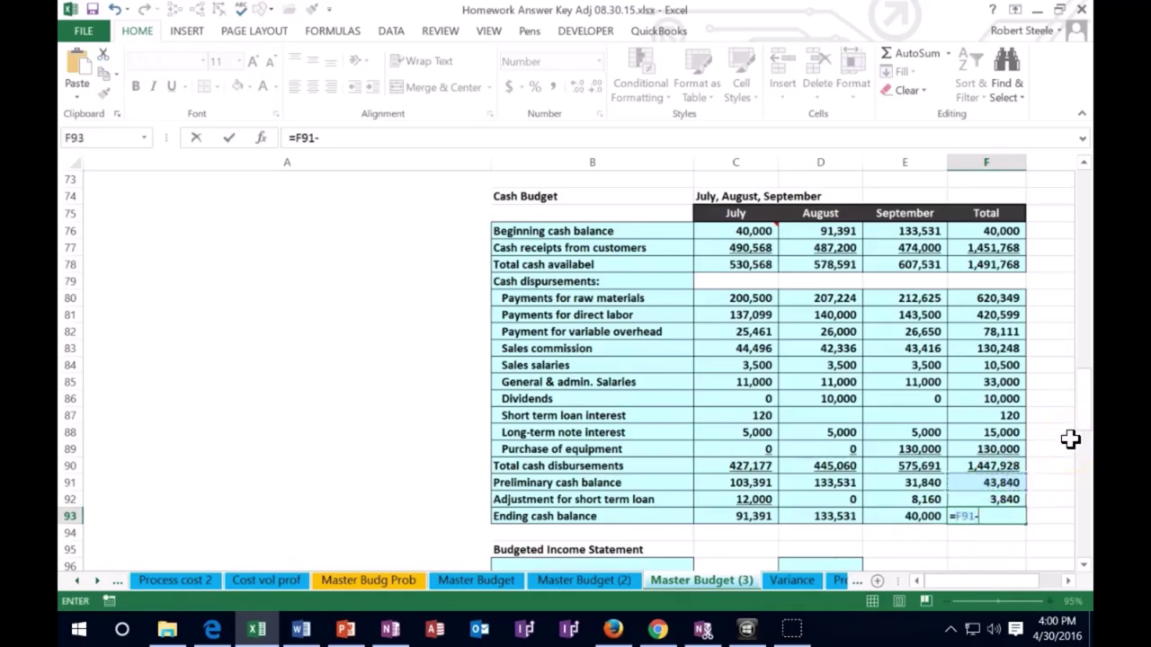
left_click(1020, 498)
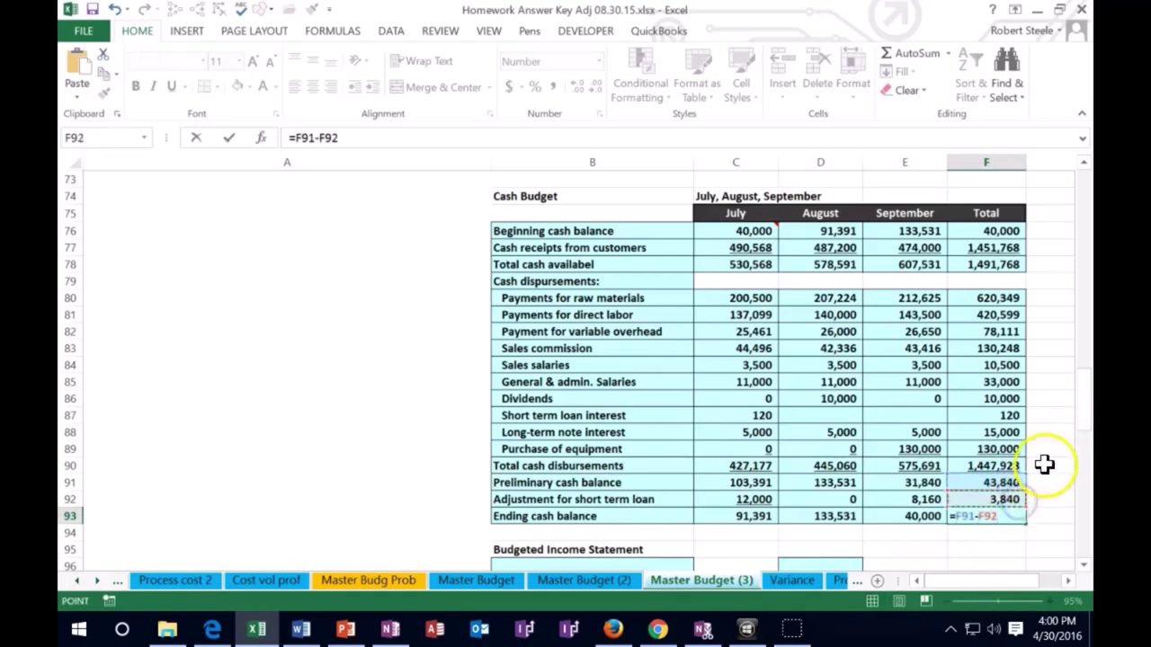
key("Return")
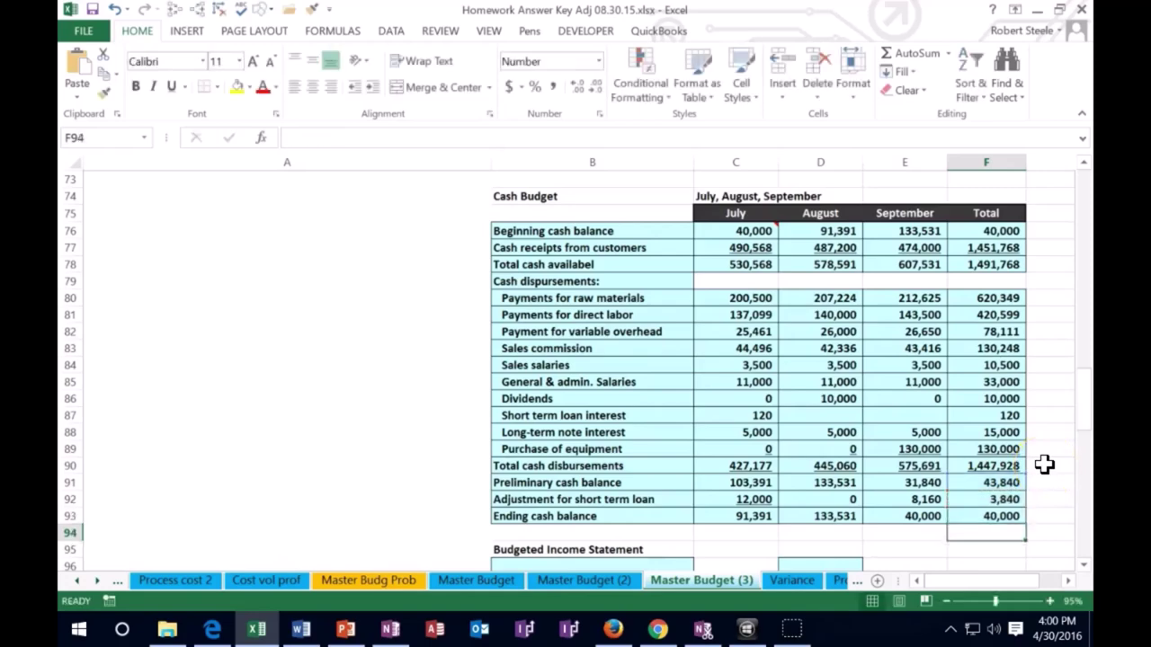
left_click(937, 500)
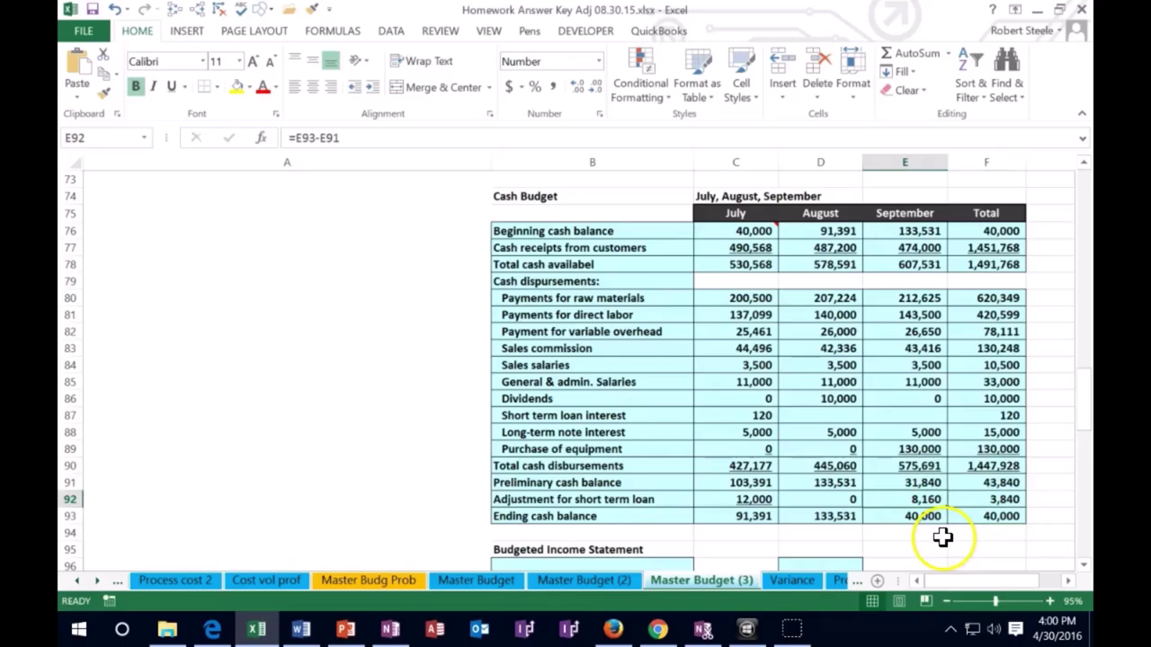